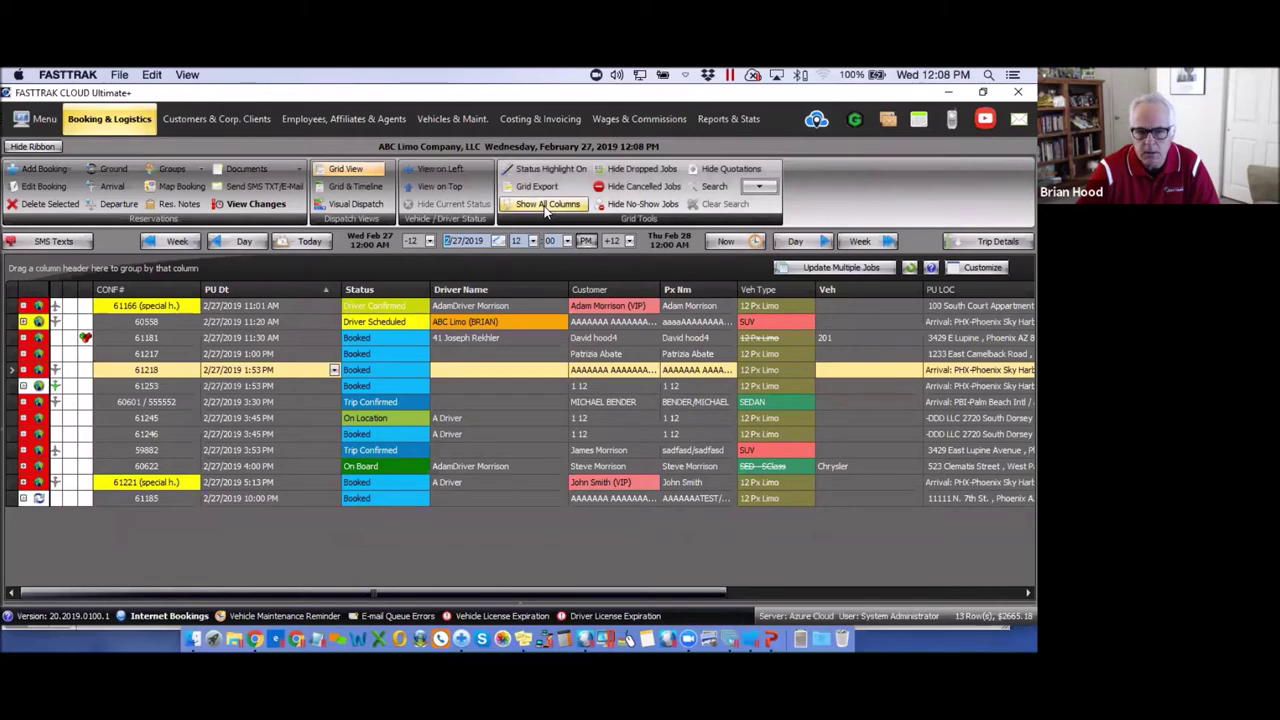
Restore every hidden column with Show All Columns, then scroll the grid sideways to review them
click(546, 204)
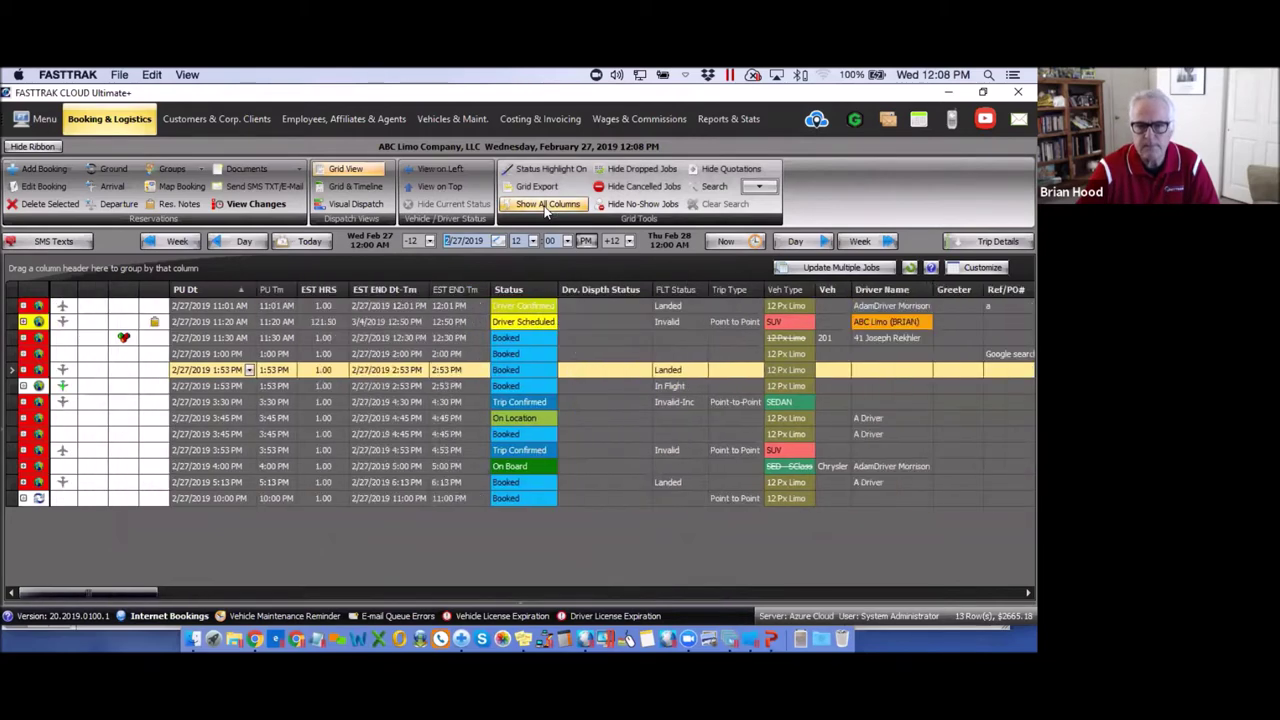
drag(160, 590, 111, 594)
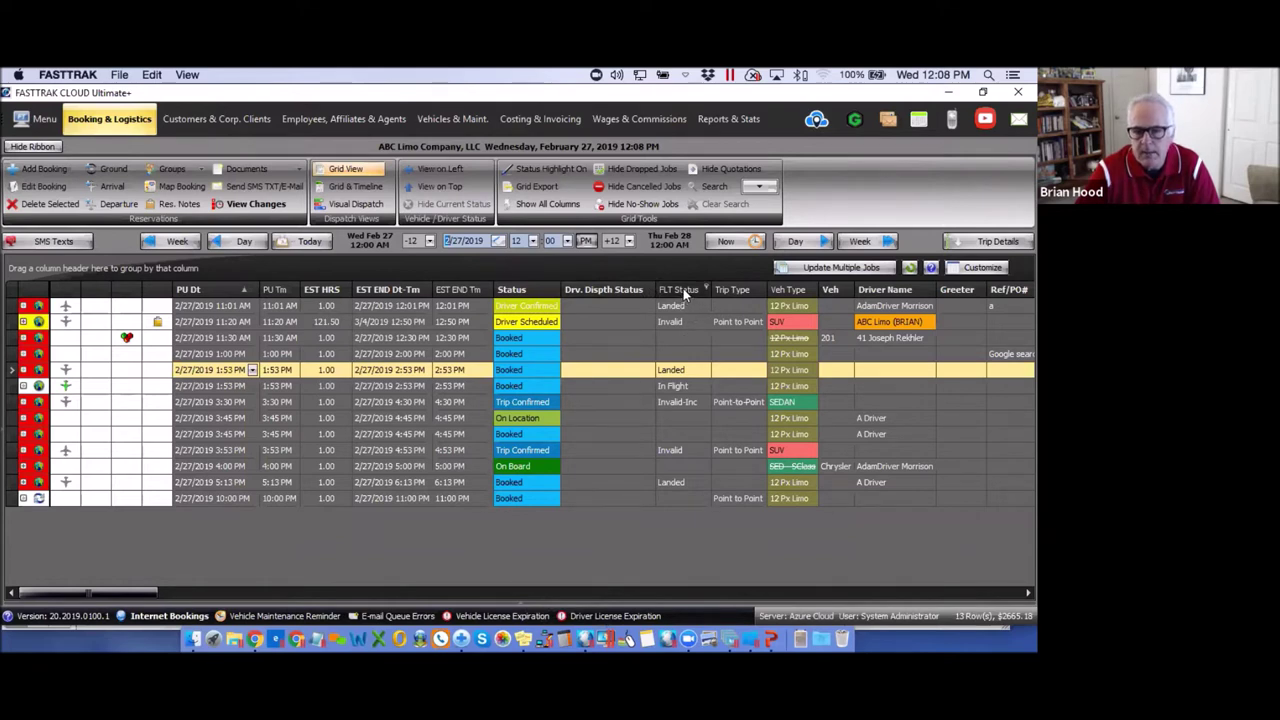
Move FLT Status next to PU Dt, and Driver Name between EST END Dt-Tm and EST END Tm
drag(683, 288, 273, 297)
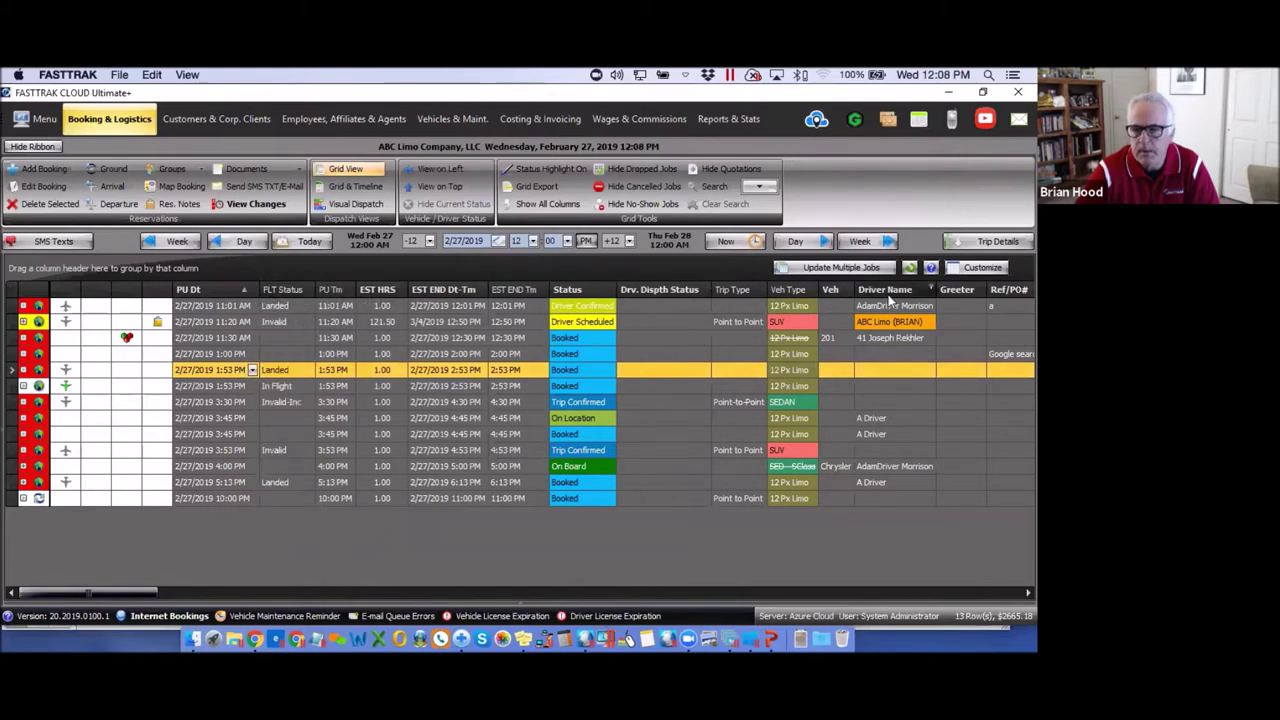
drag(897, 291, 489, 308)
drag(148, 592, 150, 590)
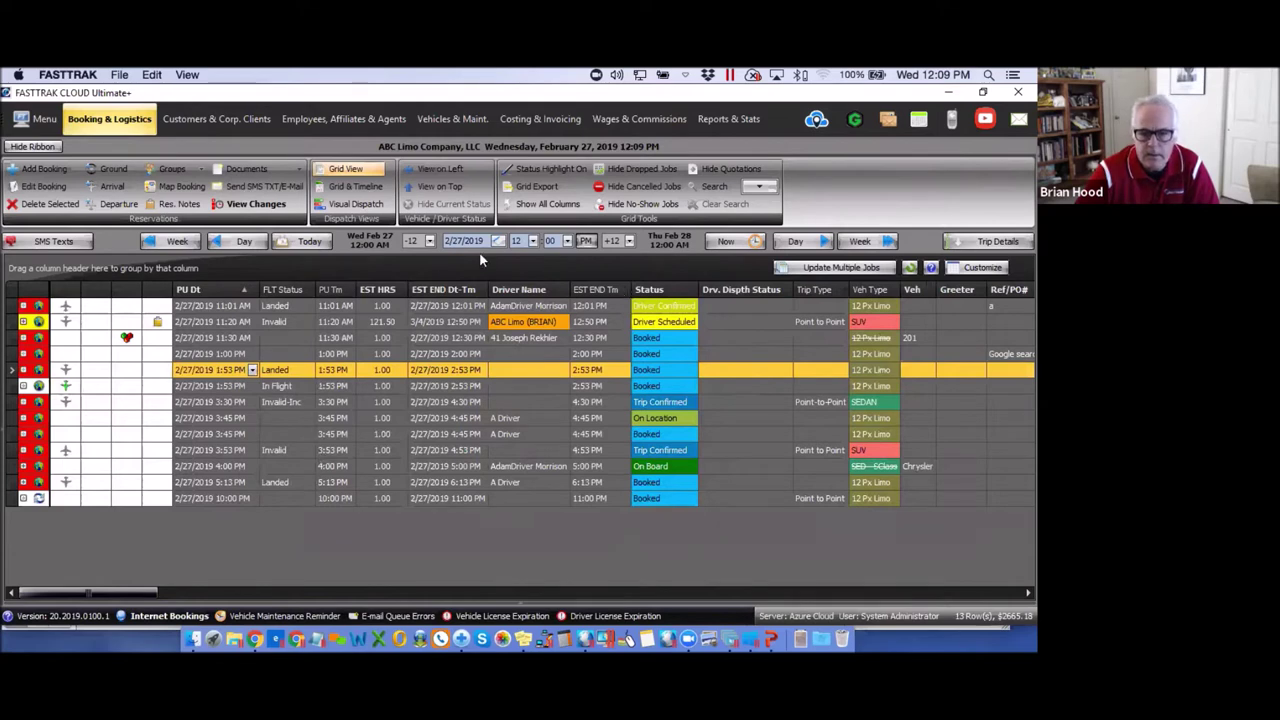
Remove EST END Dt-Tm, then EST HRS, using Remove This Column on each header
right_click(441, 292)
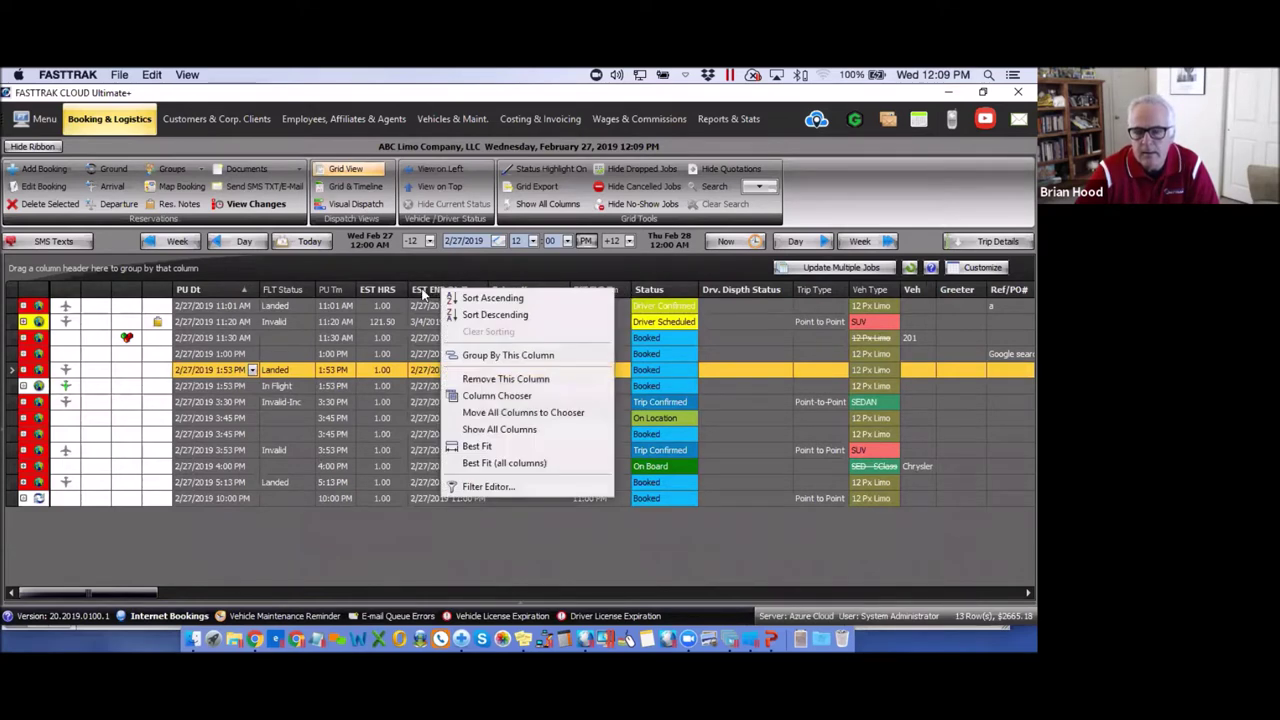
click(500, 381)
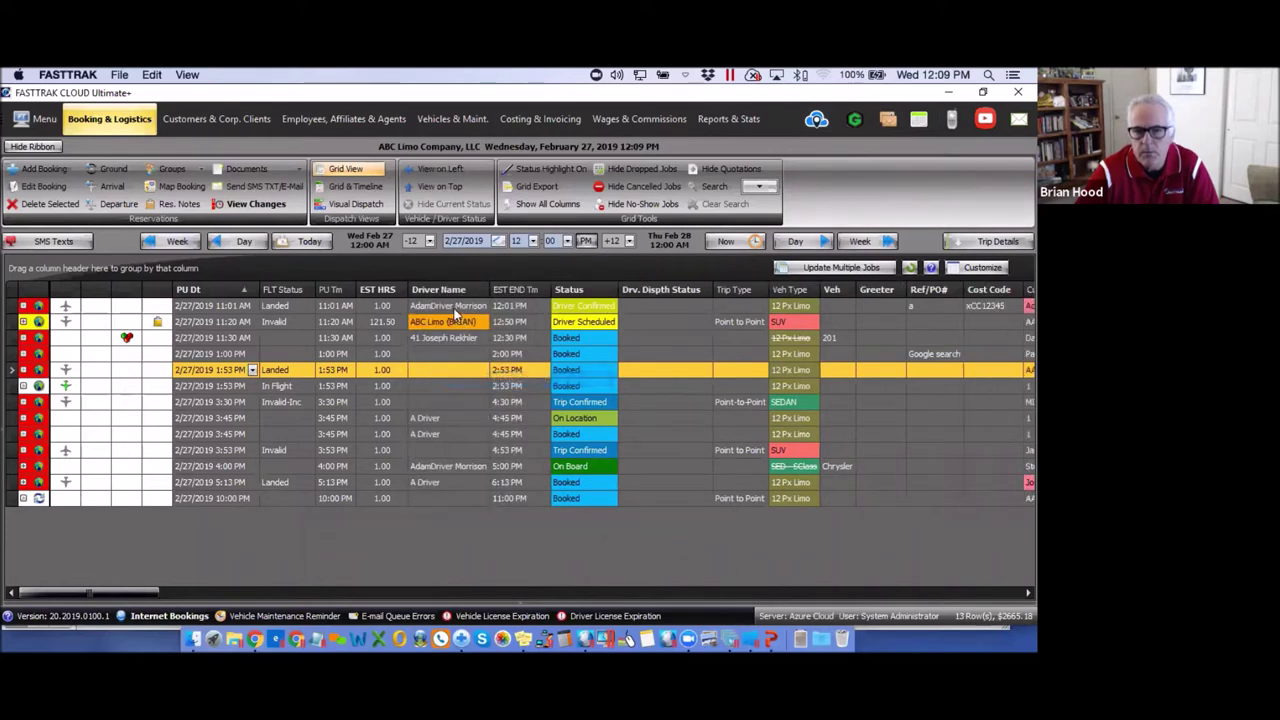
right_click(386, 298)
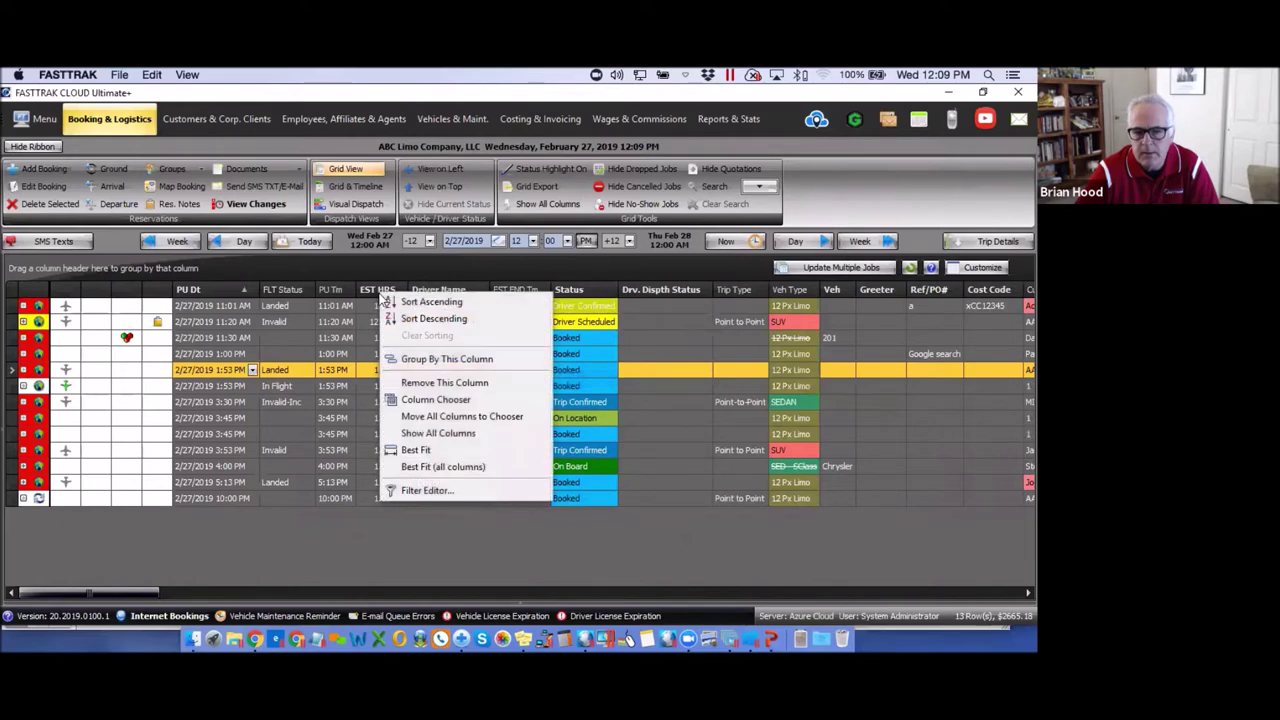
click(424, 386)
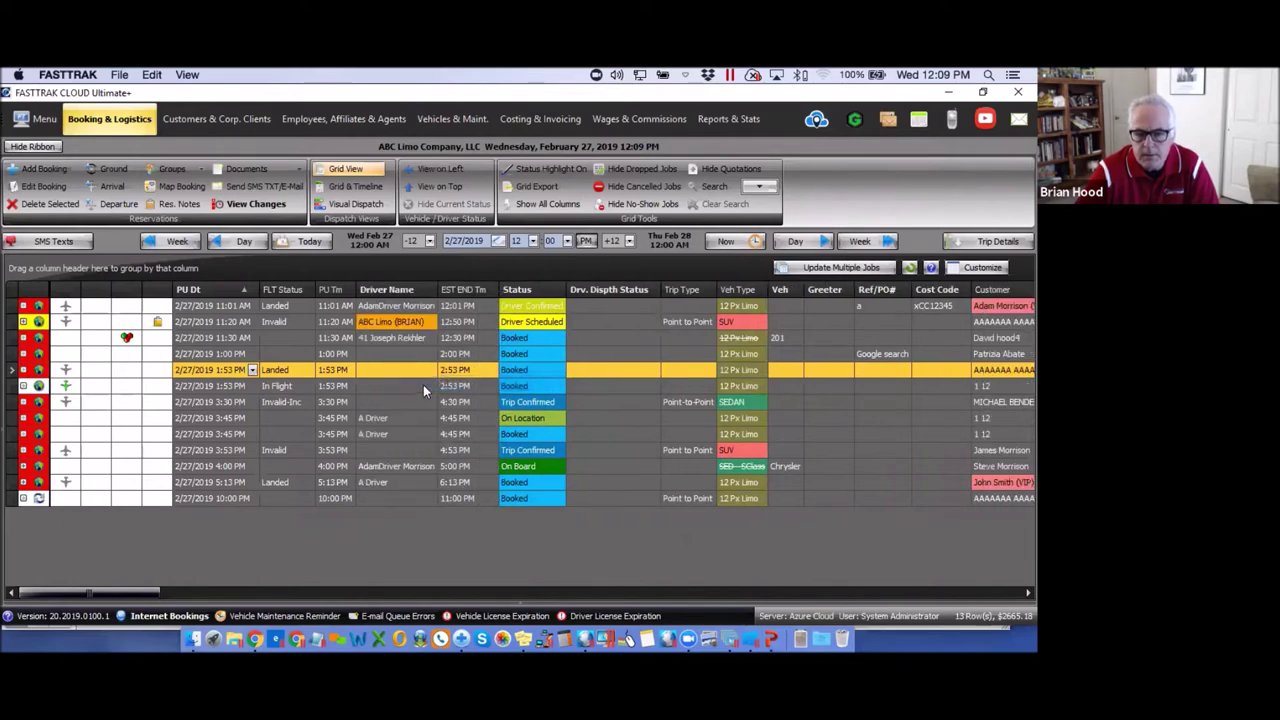
right_click(385, 293)
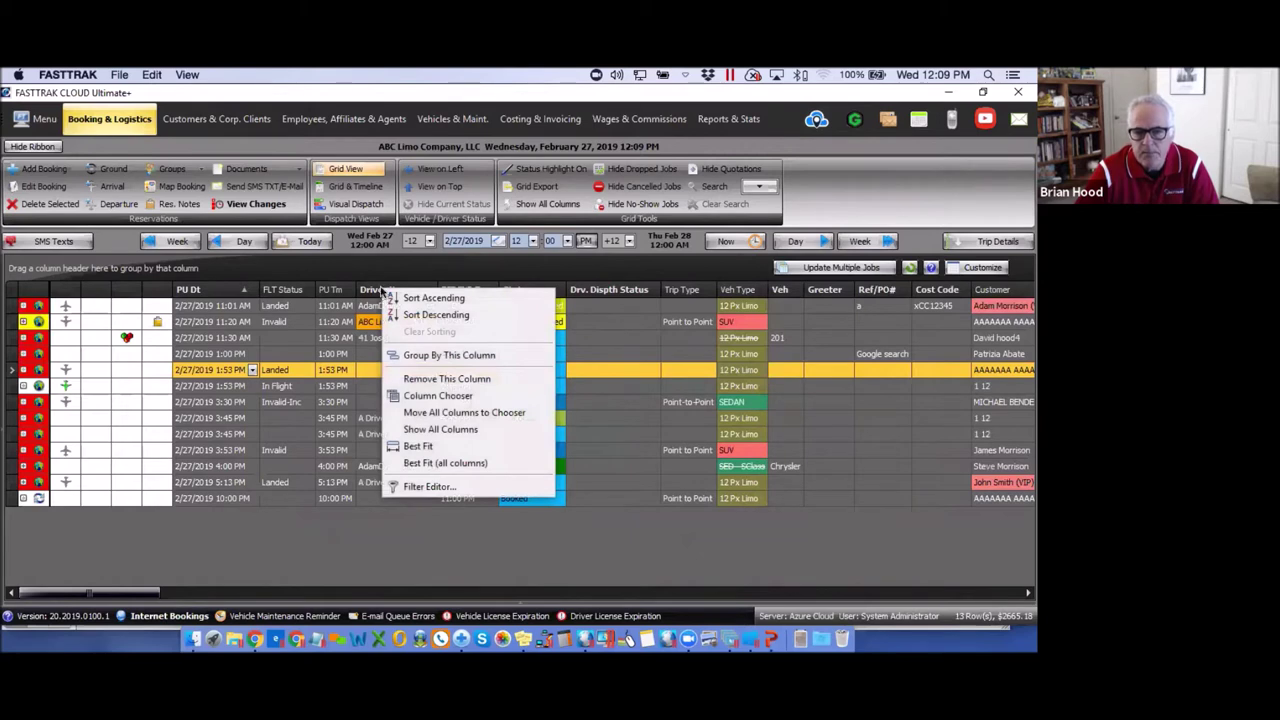
Move all columns to the chooser, then drag #Bgs and Bk Category back into the header row
click(437, 413)
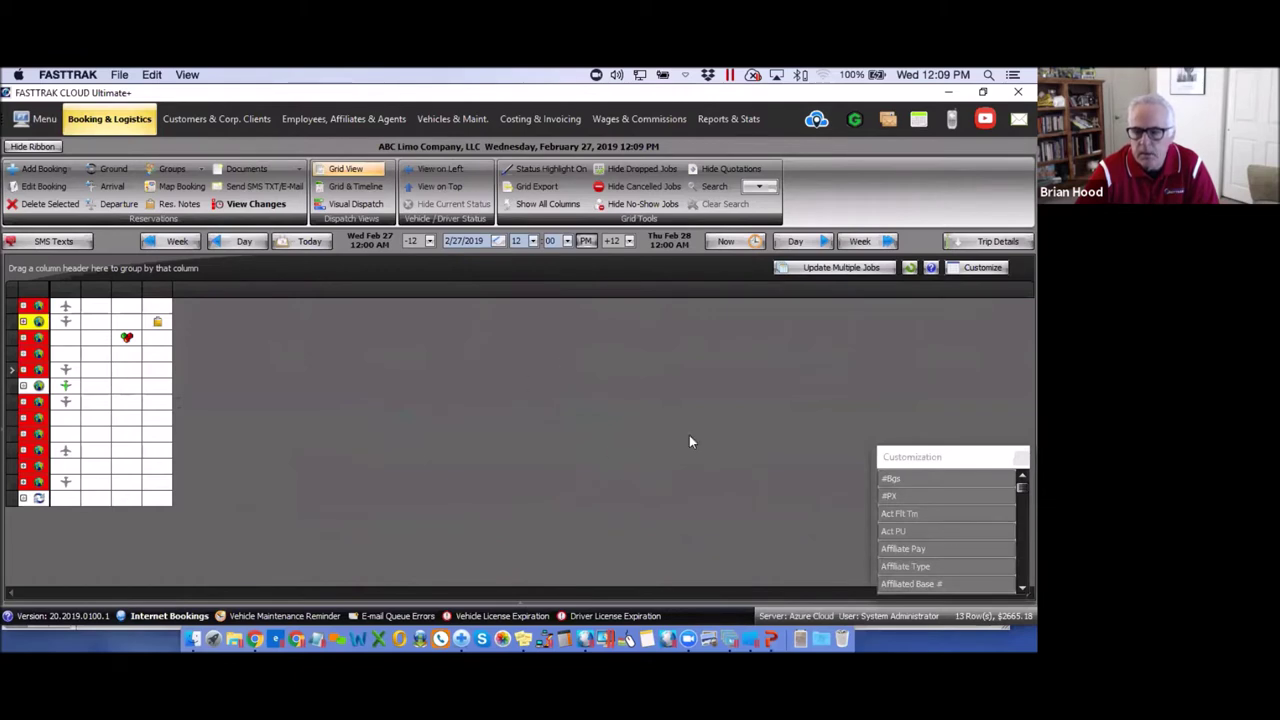
drag(1013, 490, 1013, 479)
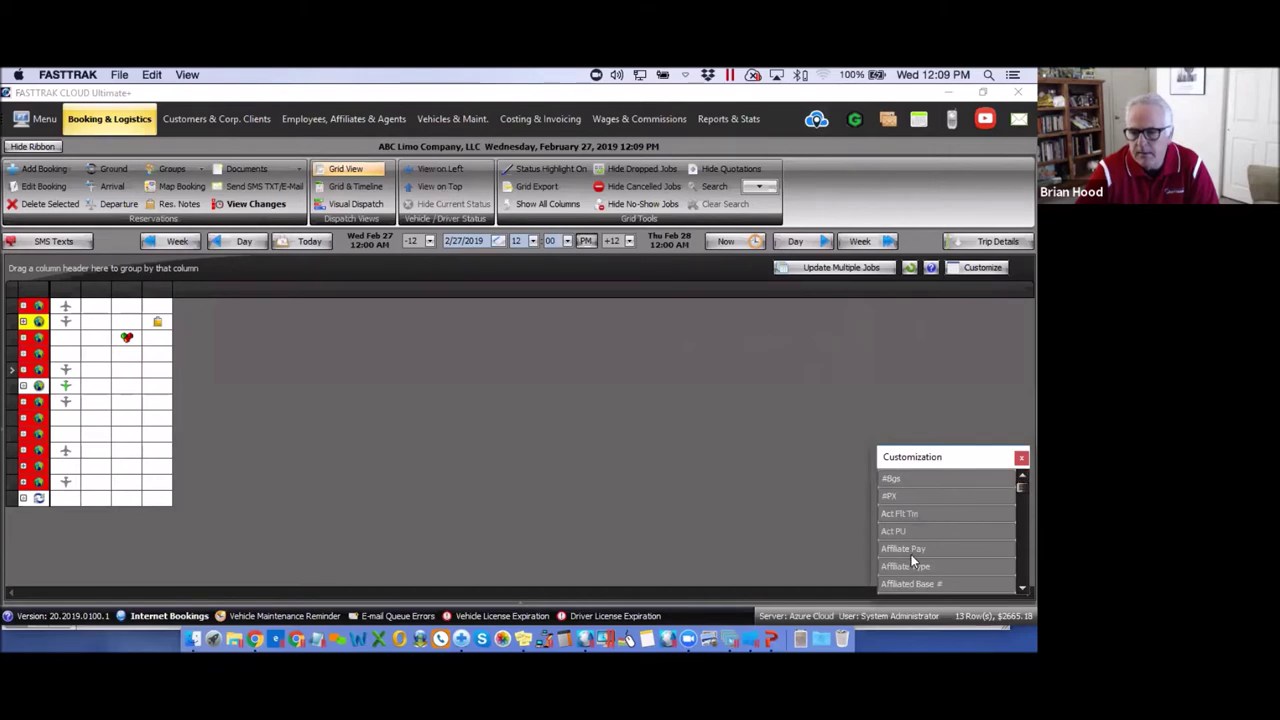
drag(903, 481, 290, 290)
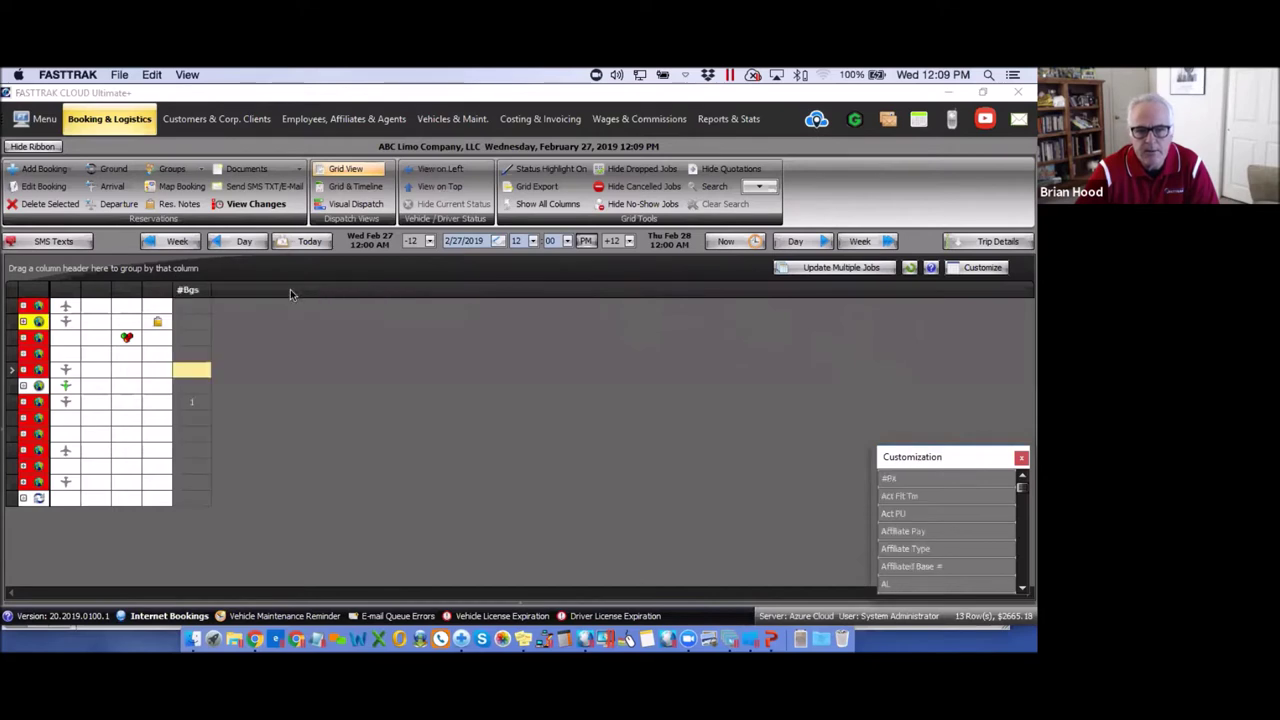
click(1017, 588)
click(1019, 588)
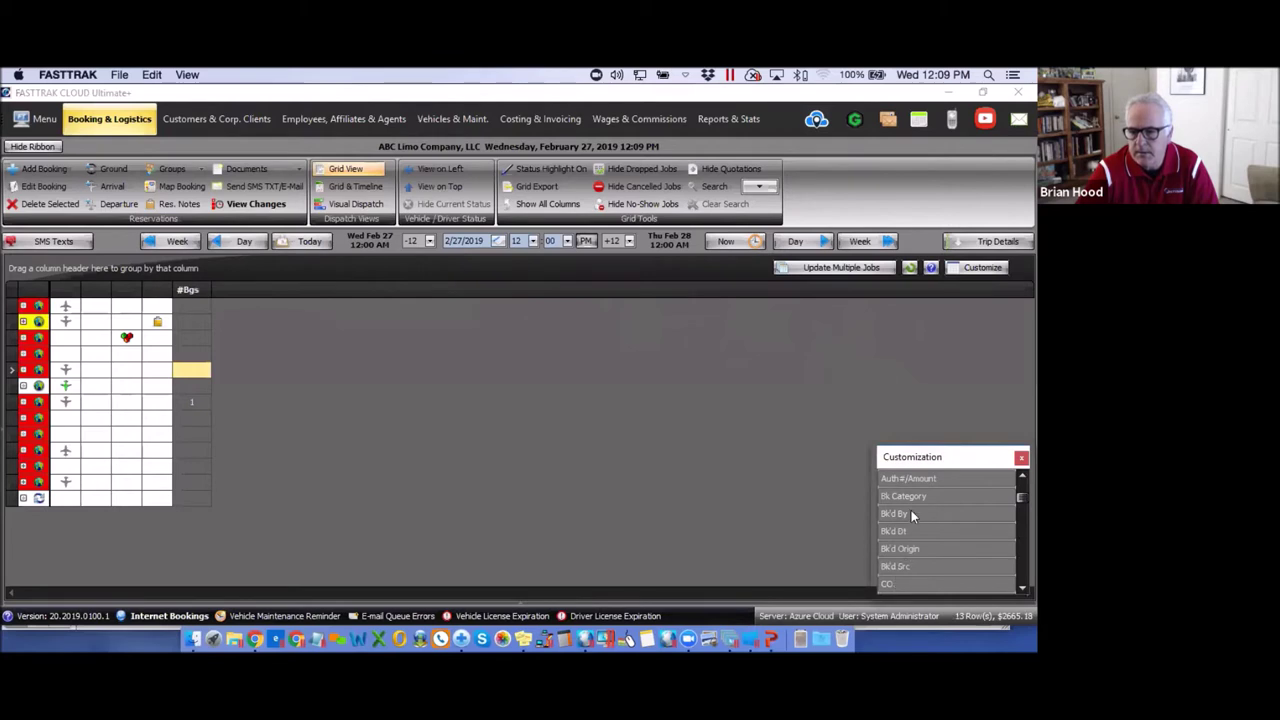
drag(906, 493, 313, 294)
drag(1013, 496, 1013, 546)
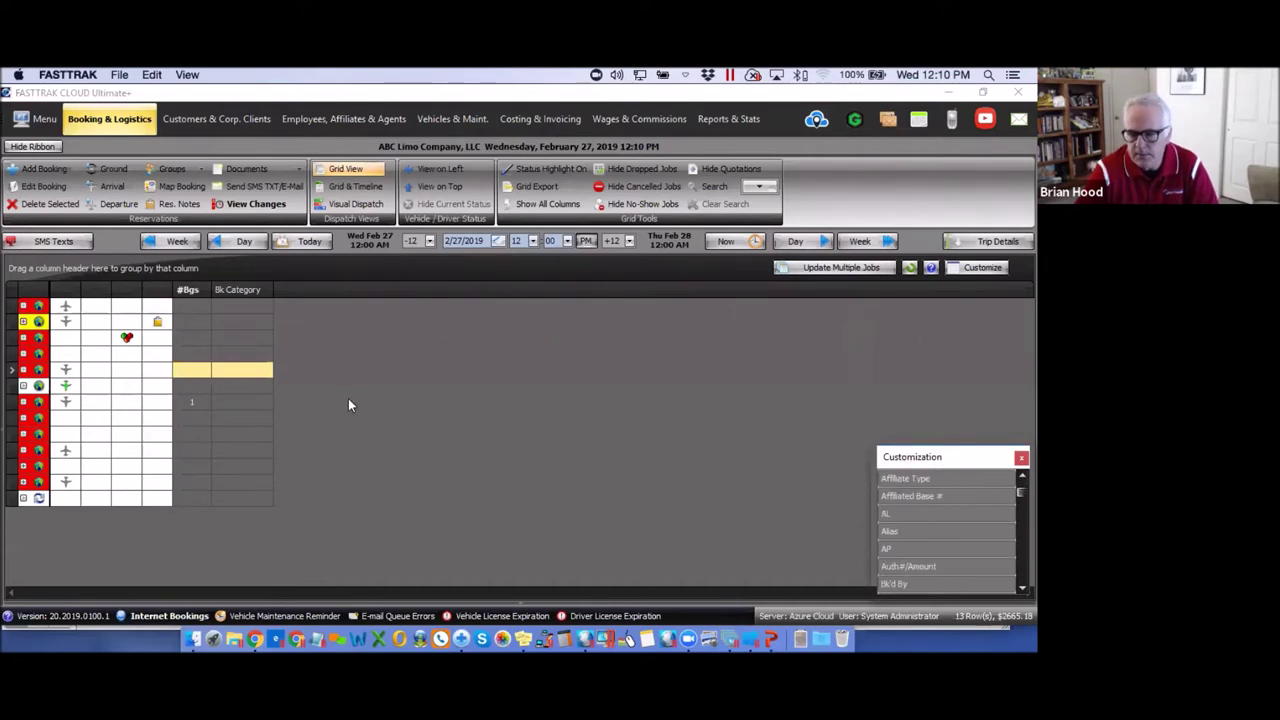
click(1021, 457)
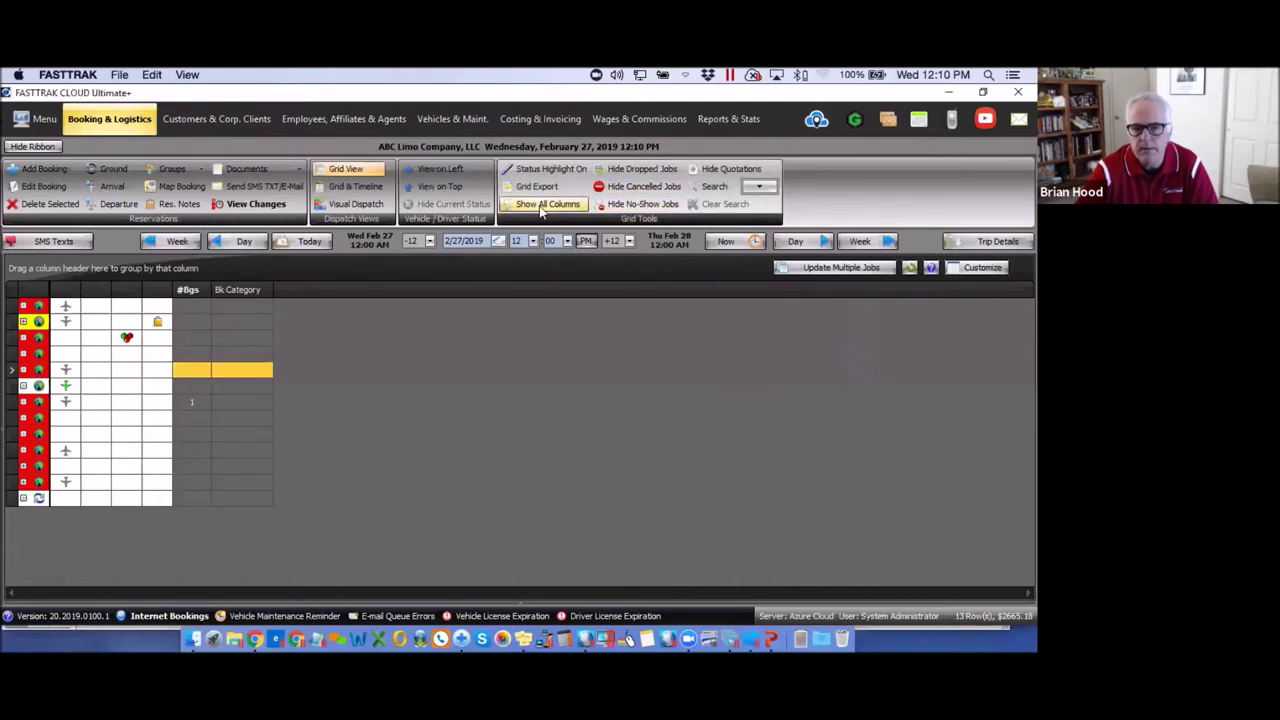
Restore all columns, place Status right after EST HRS, and open Custom Grid Layouts
click(541, 205)
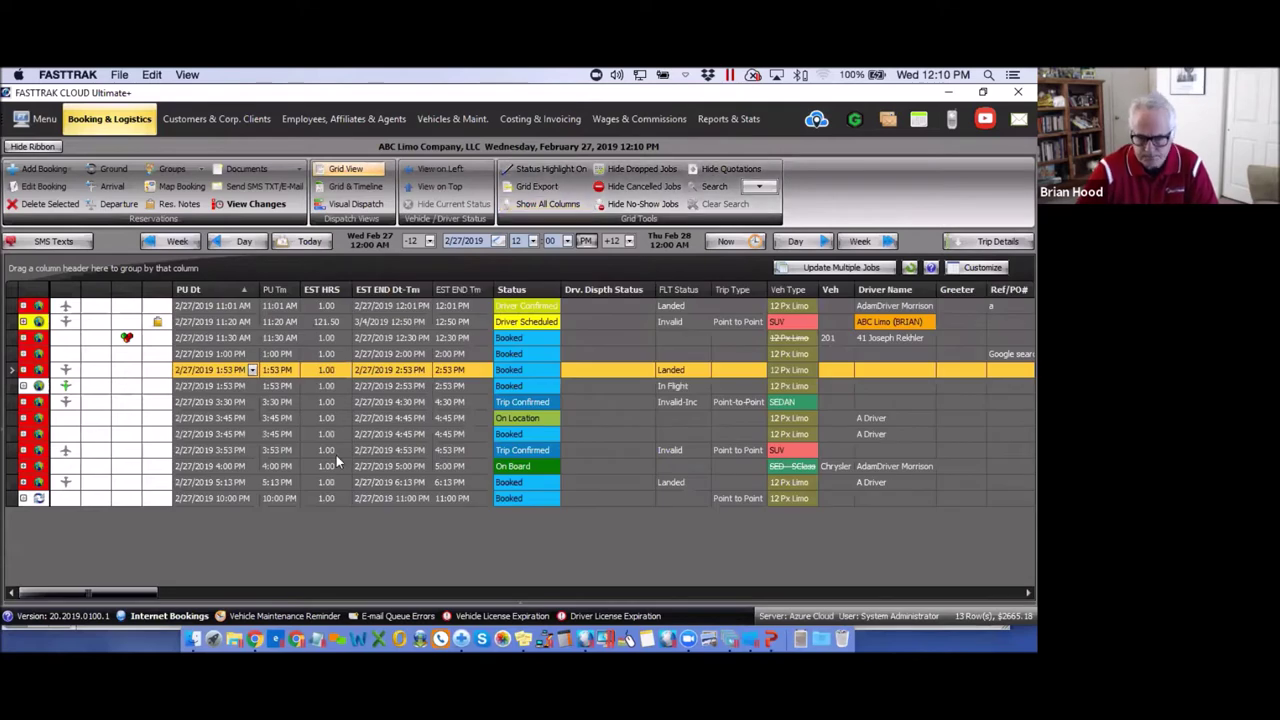
drag(525, 290, 352, 301)
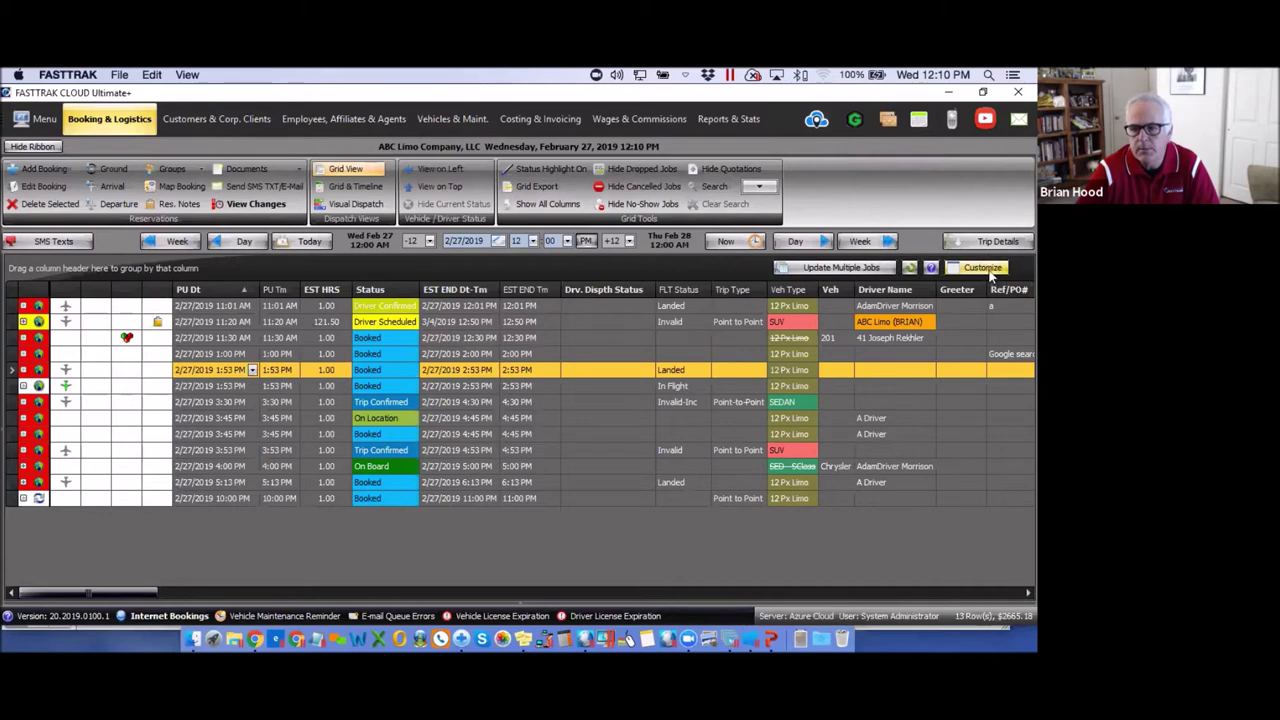
click(984, 268)
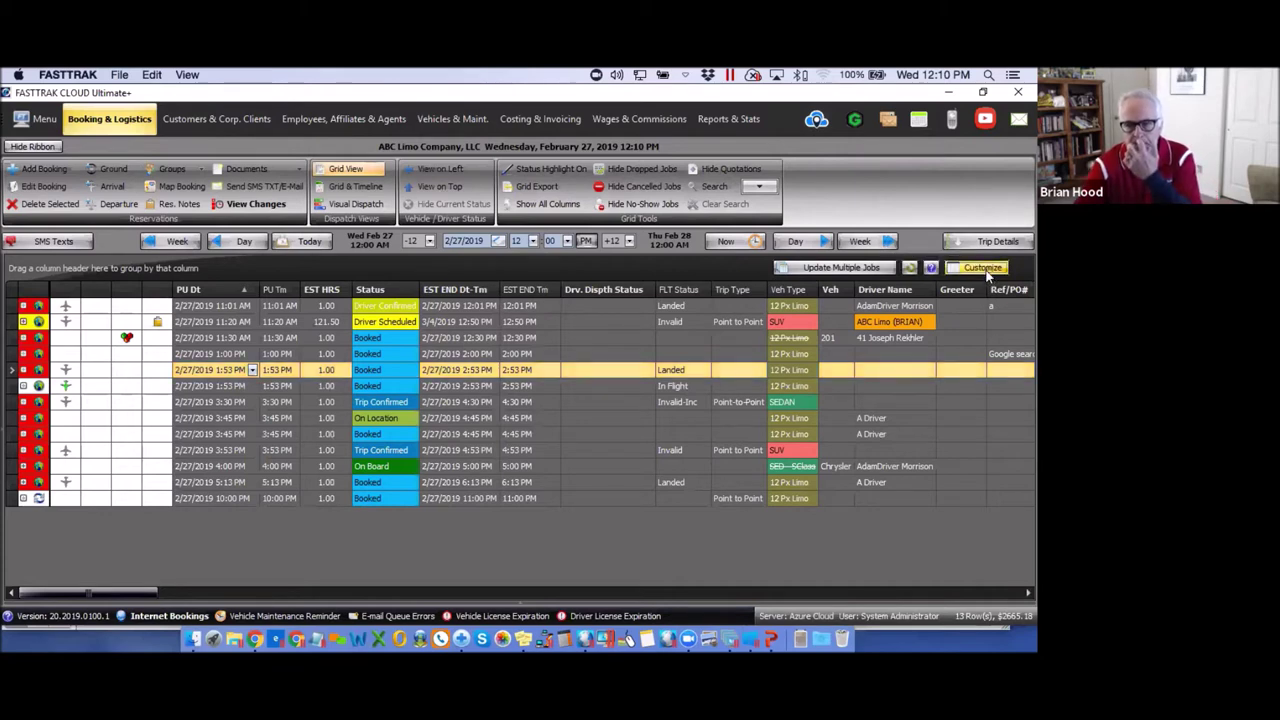
click(981, 269)
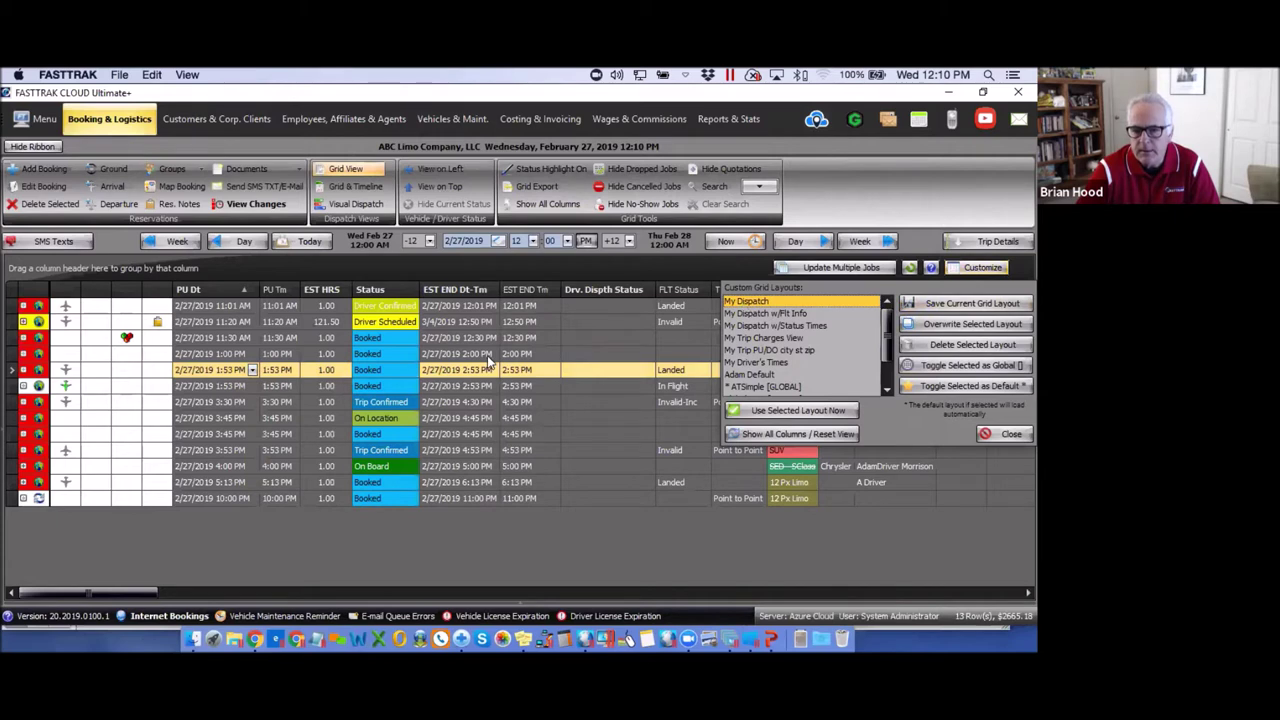
Save the current grid arrangement as a new layout named TEST
click(957, 307)
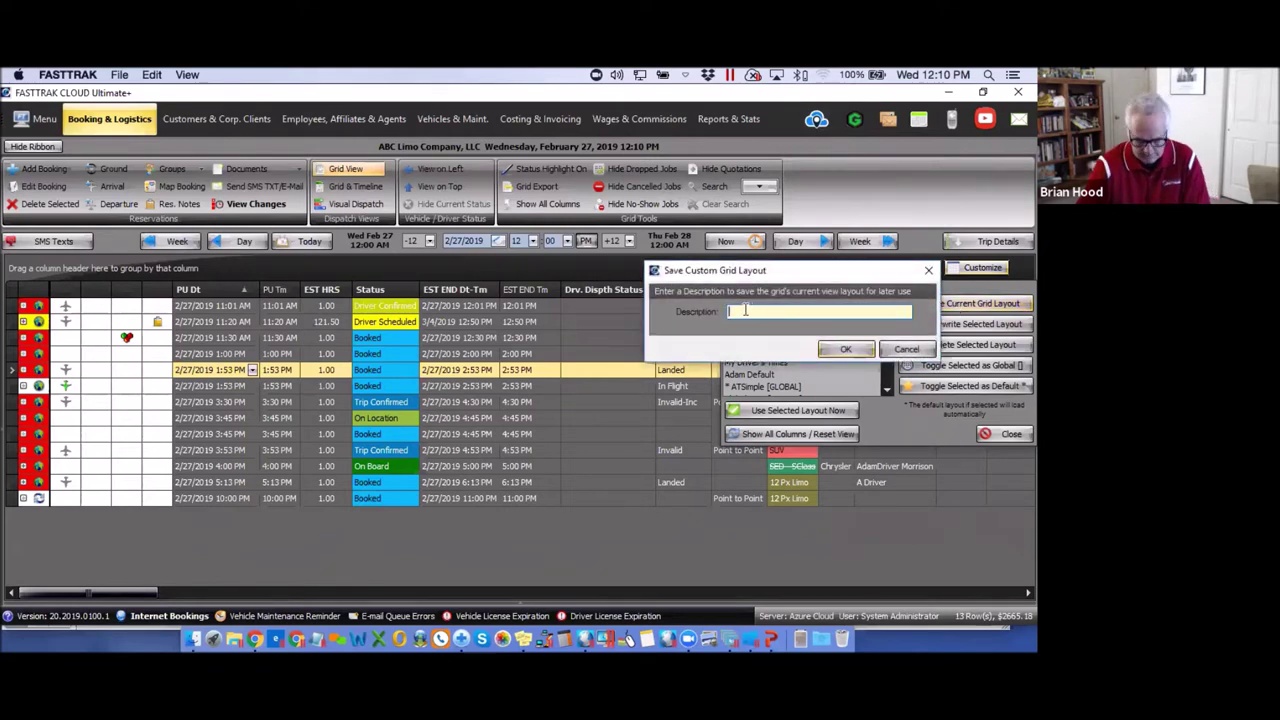
text(TEST)
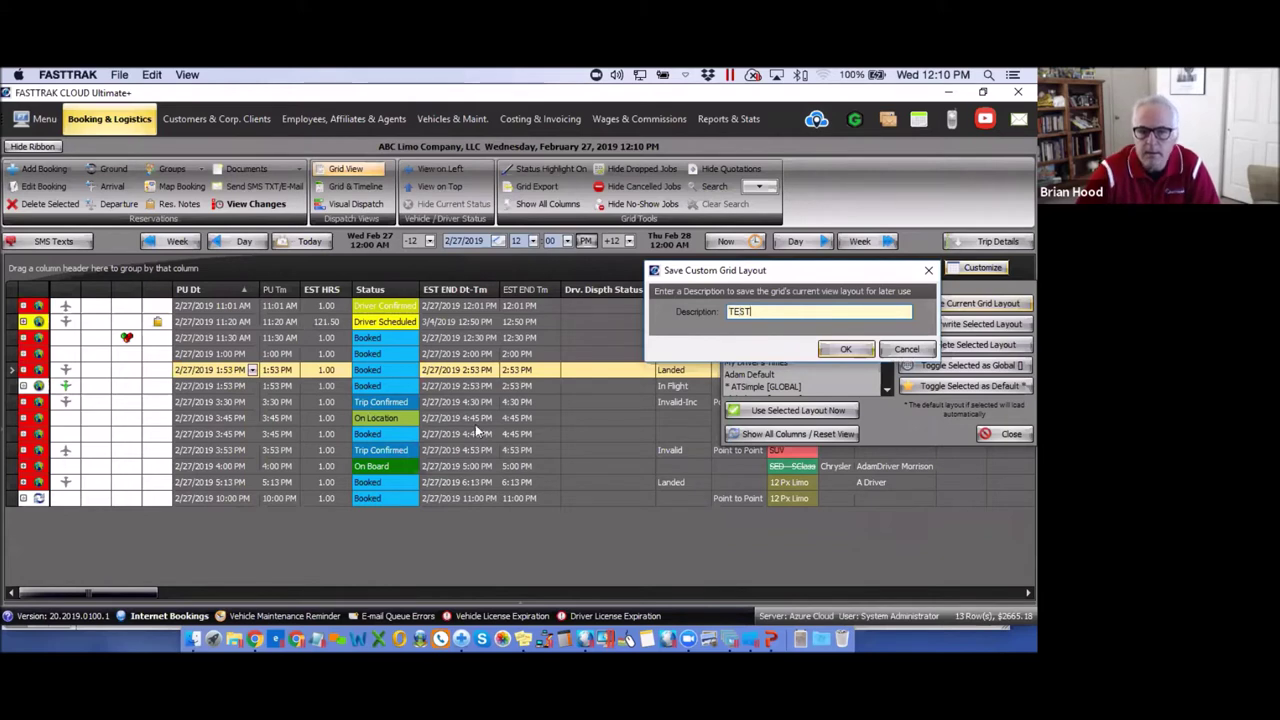
click(851, 349)
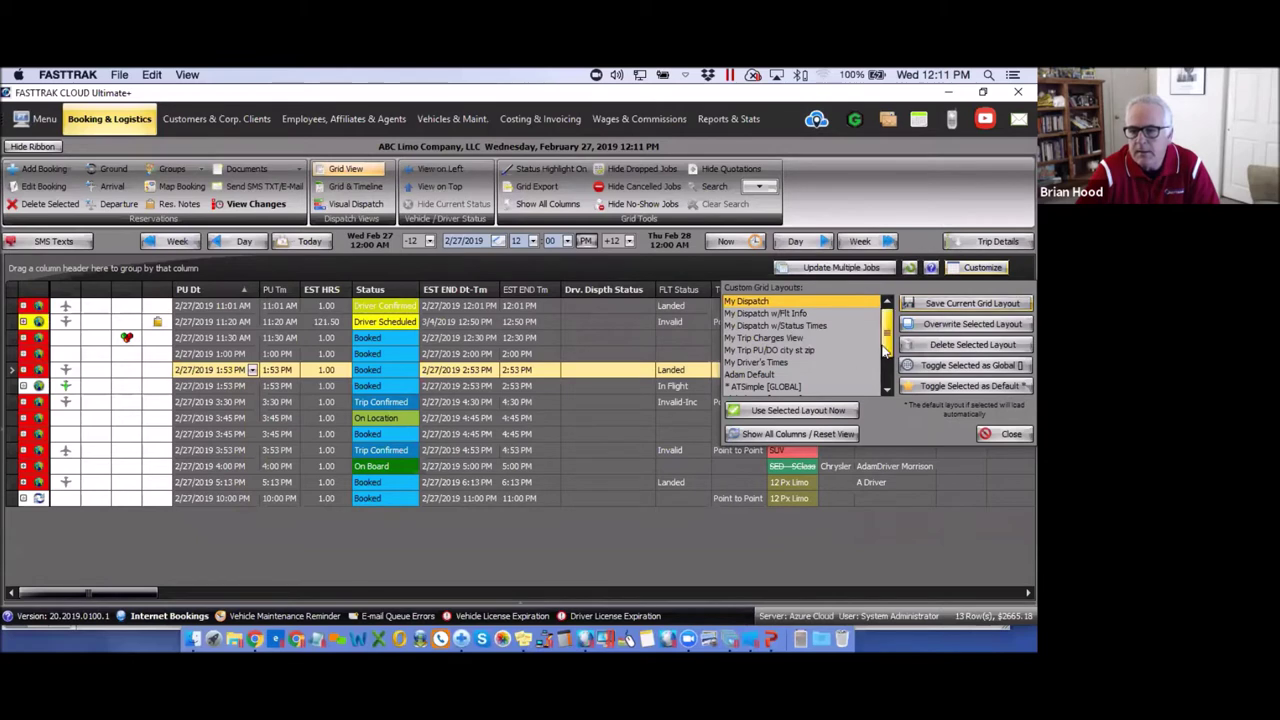
drag(889, 352, 891, 383)
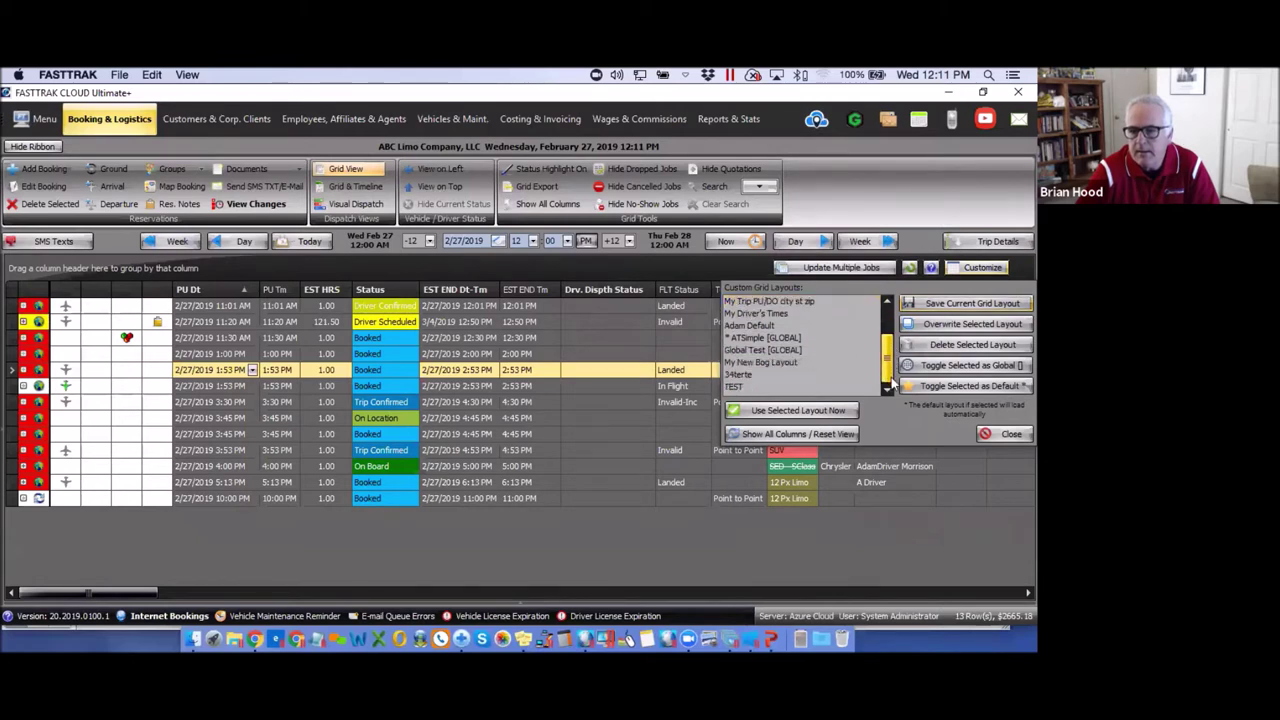
Make the TEST layout the default in place of ATSimple [GLOBAL]
click(737, 388)
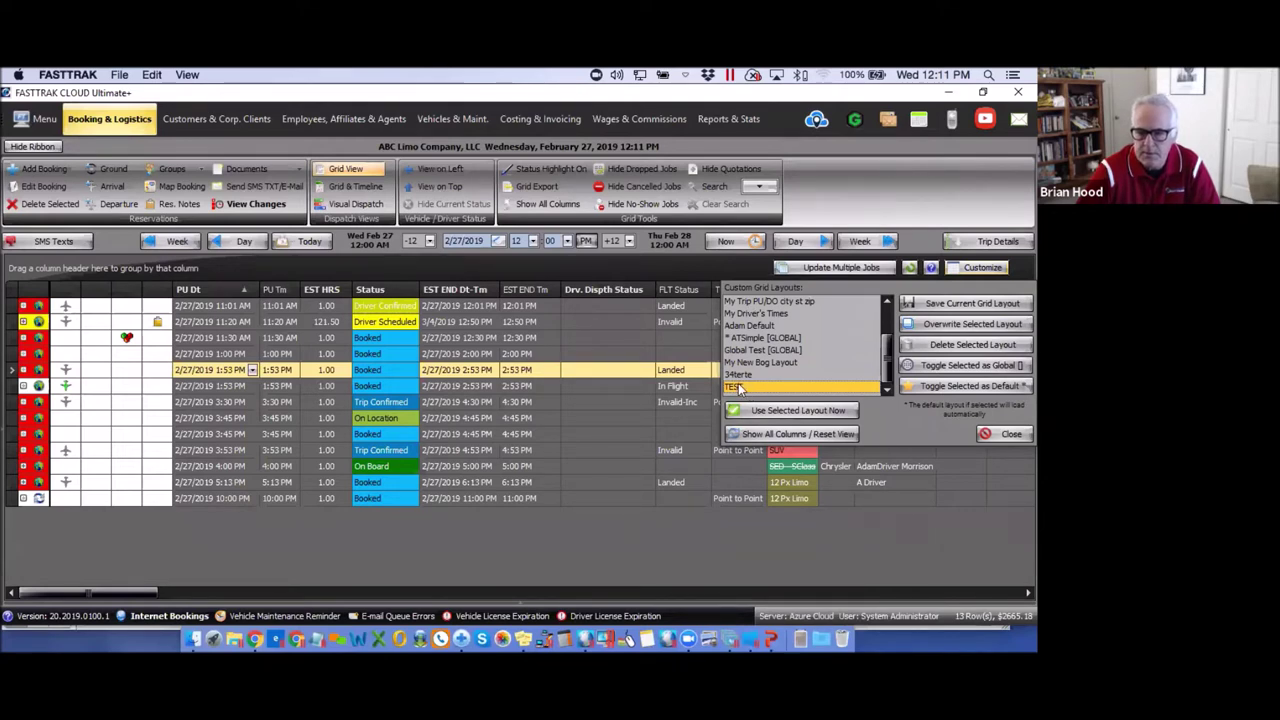
click(955, 387)
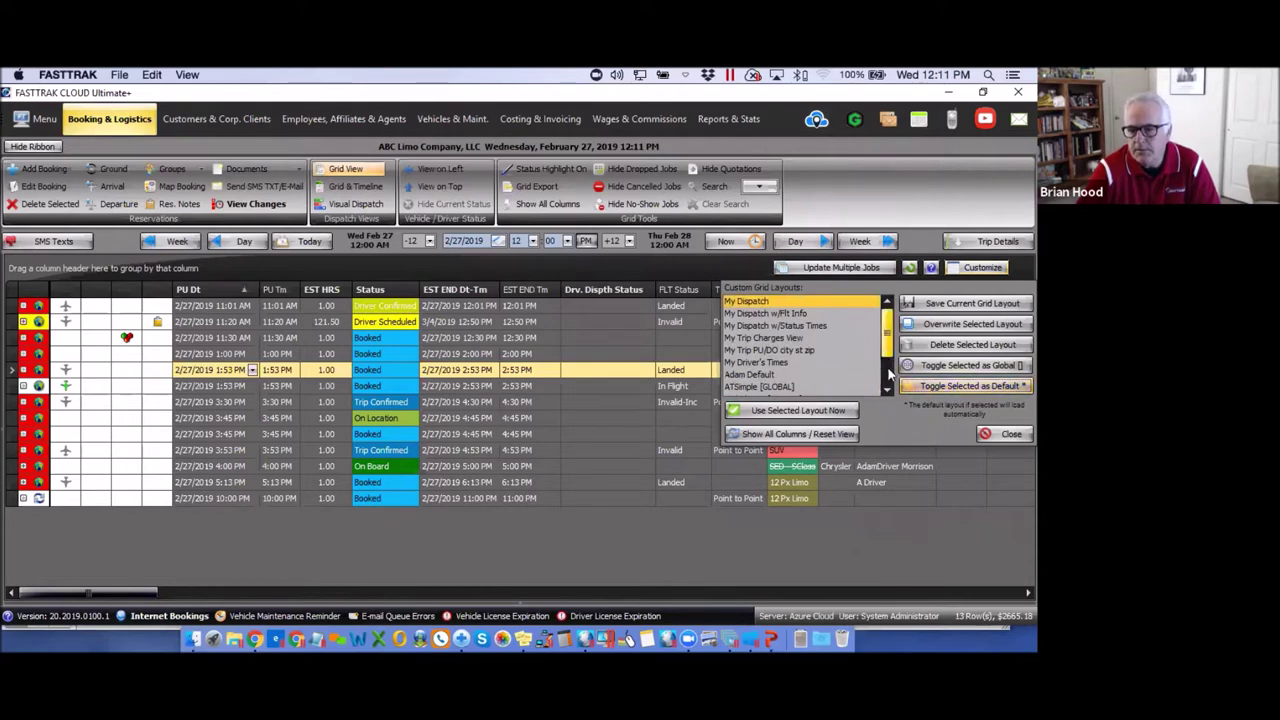
scroll(885, 390, down, 3)
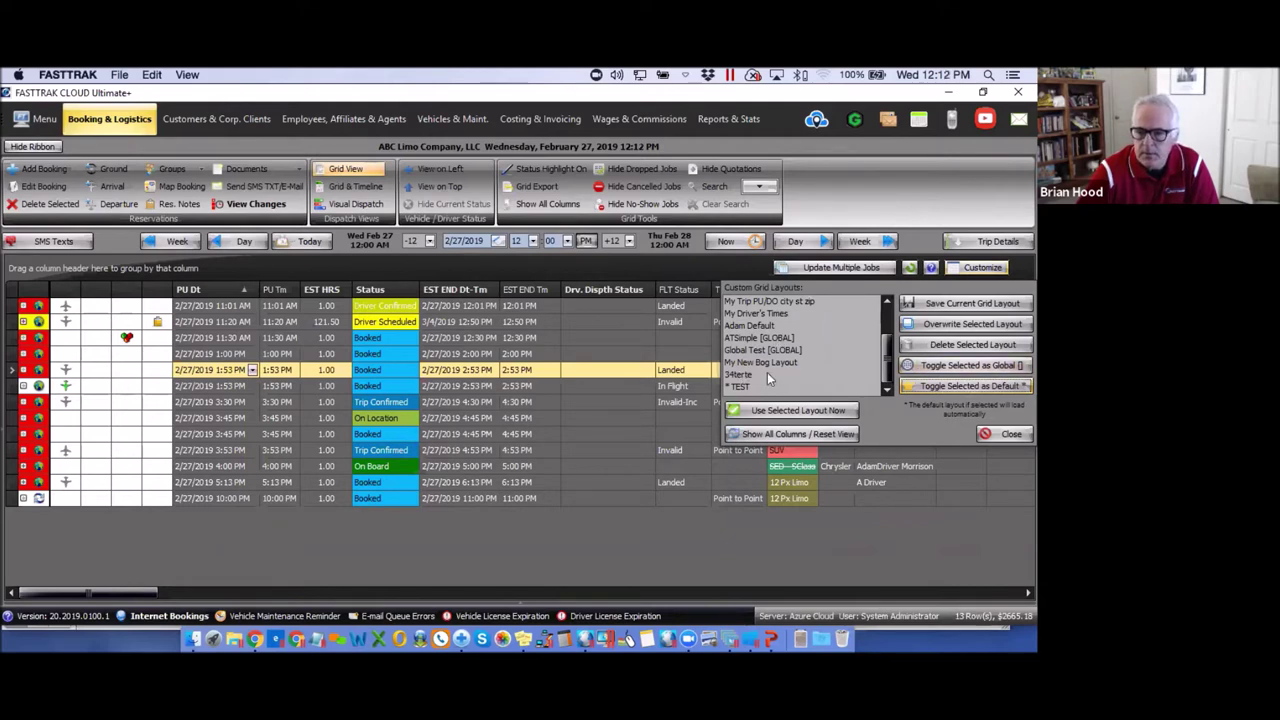
Toggle My Dispatch to global, then select the My Dispatch [GLOBAL] entry in the list
click(960, 369)
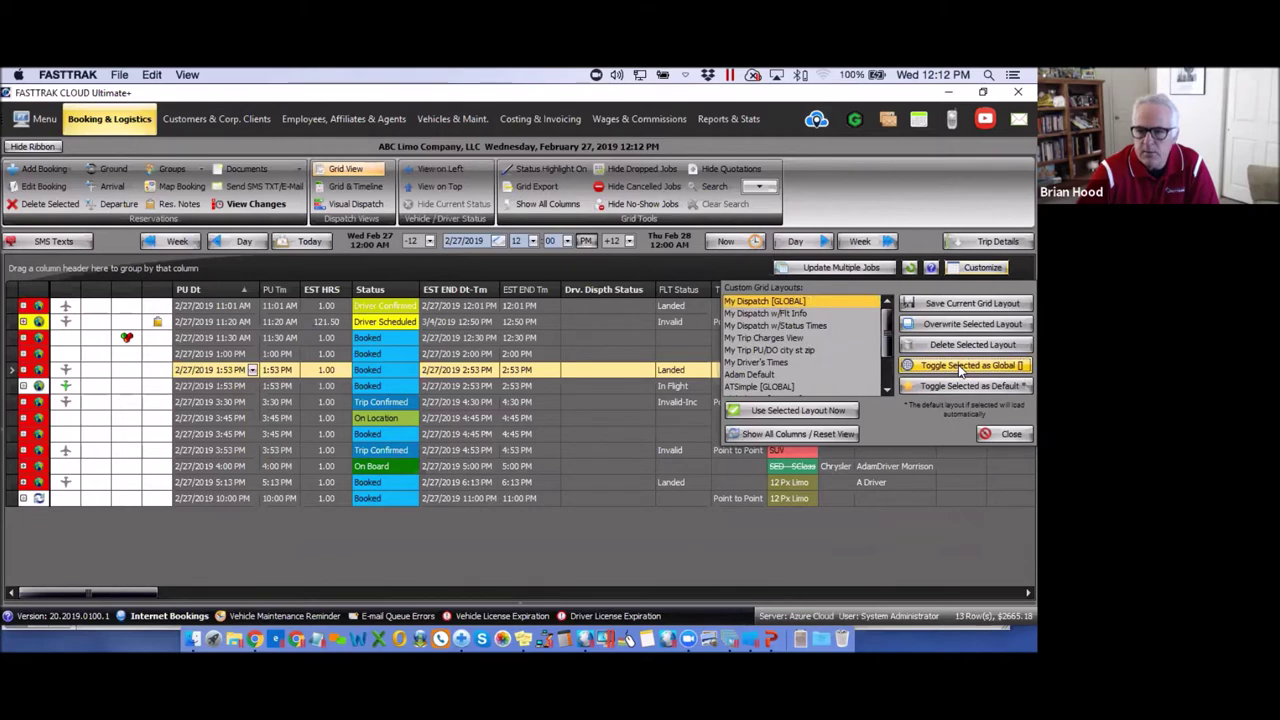
drag(887, 350, 888, 342)
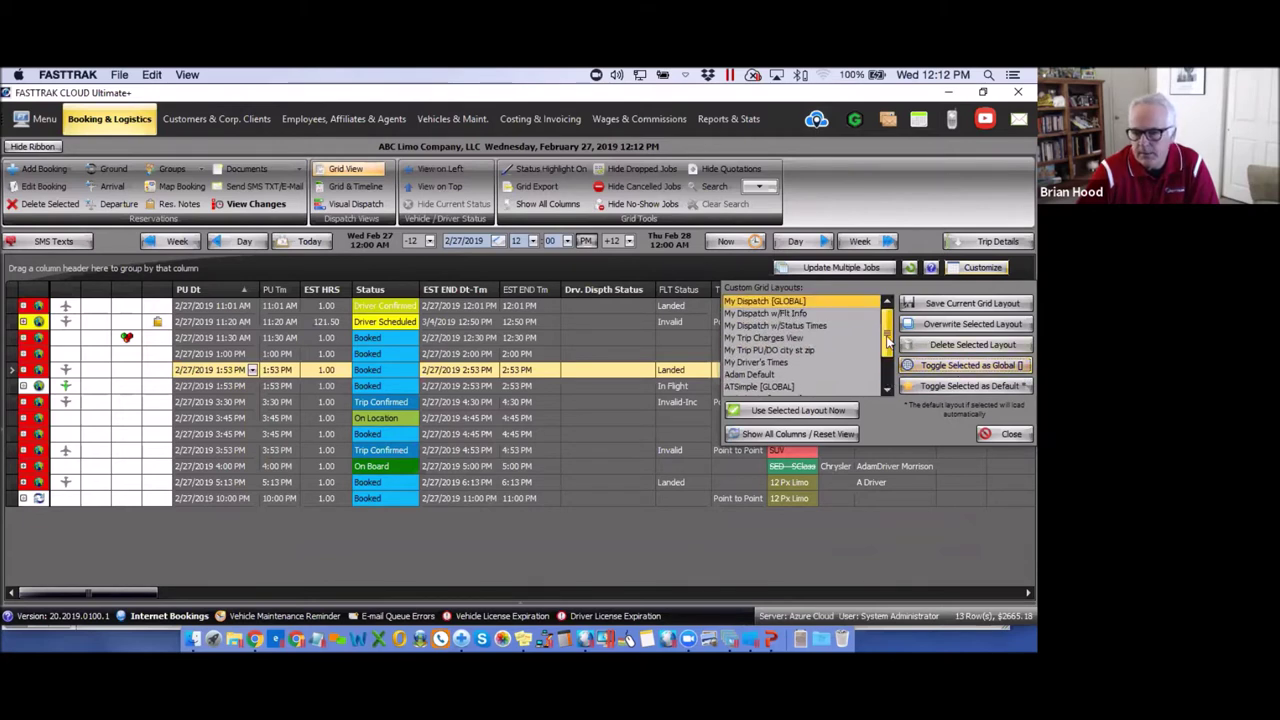
scroll(888, 342, down, 3)
drag(888, 342, 889, 318)
scroll(888, 315, down, 3)
scroll(888, 310, up, 3)
scroll(888, 305, down, 3)
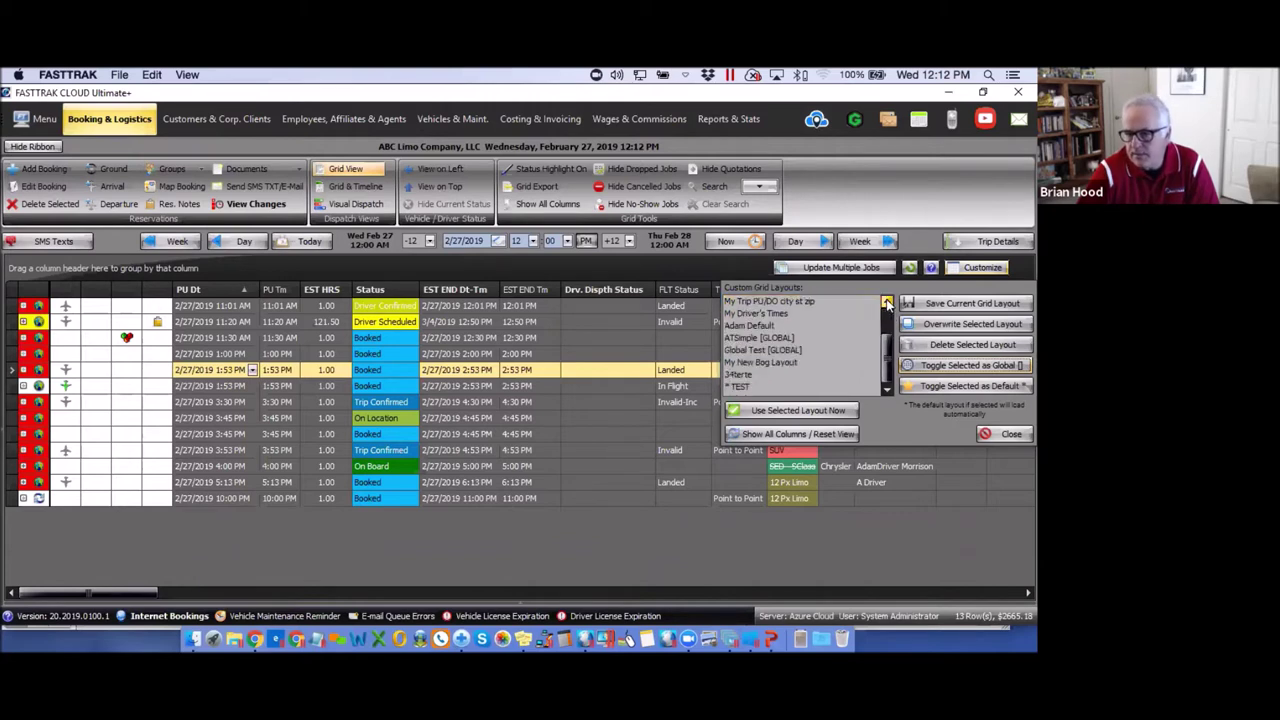
scroll(887, 304, up, 3)
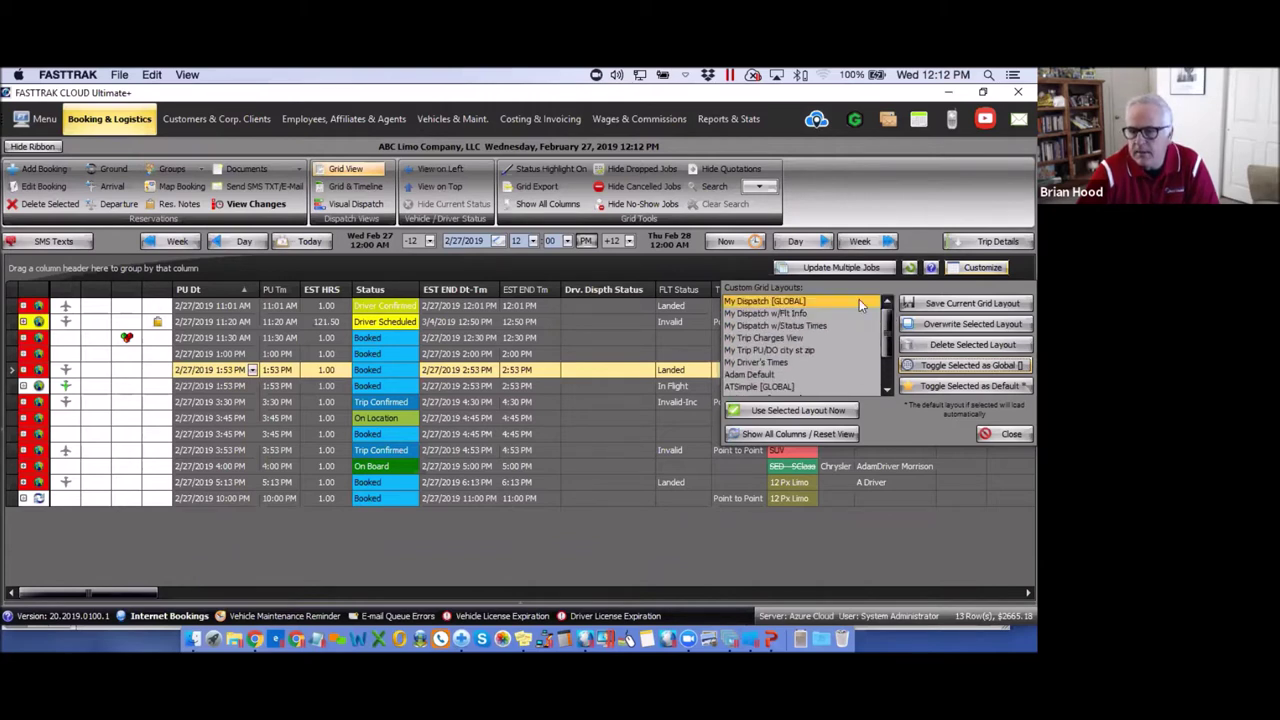
click(749, 305)
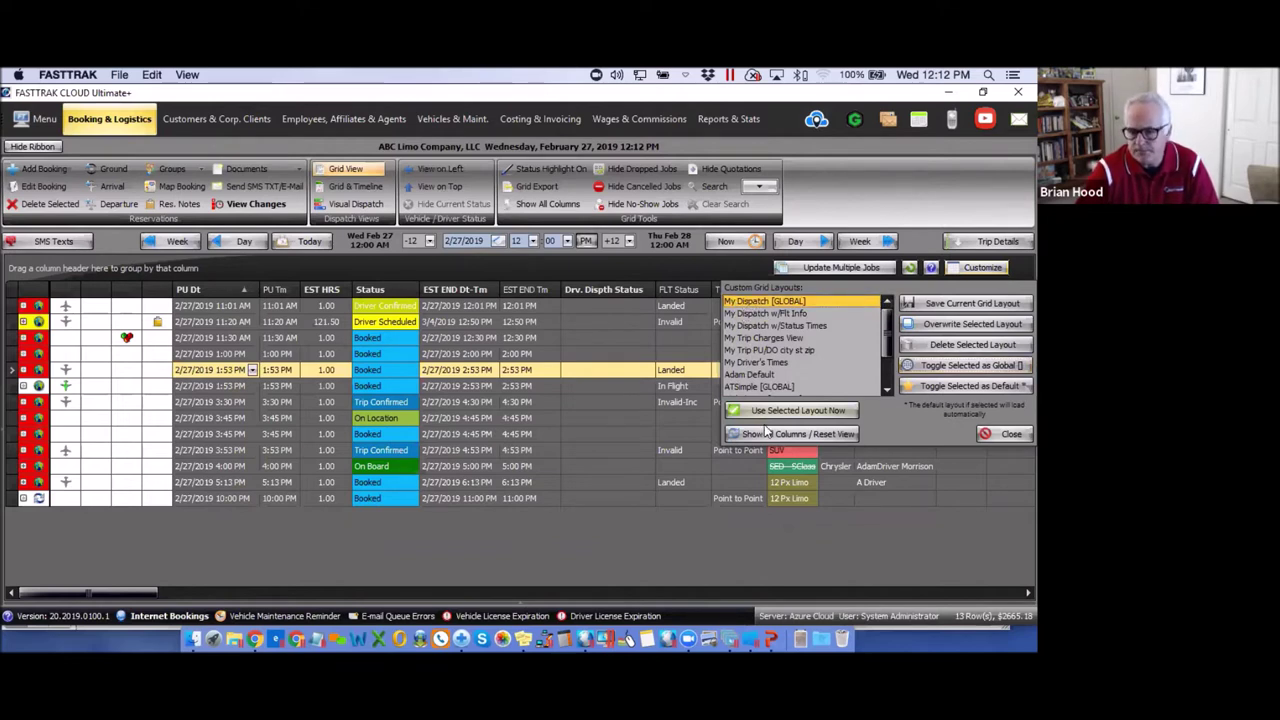
Apply the My Dispatch layout, widen the PU Dt column, and select trip 61181
click(790, 411)
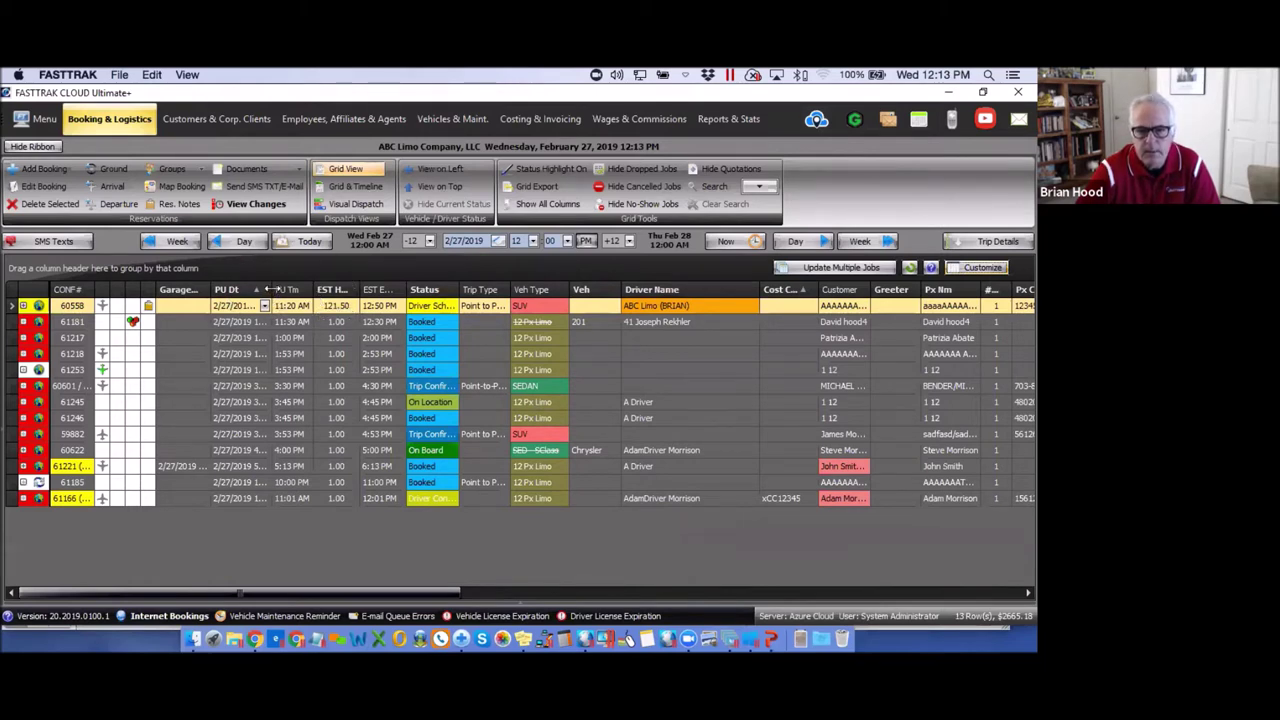
drag(315, 290, 305, 289)
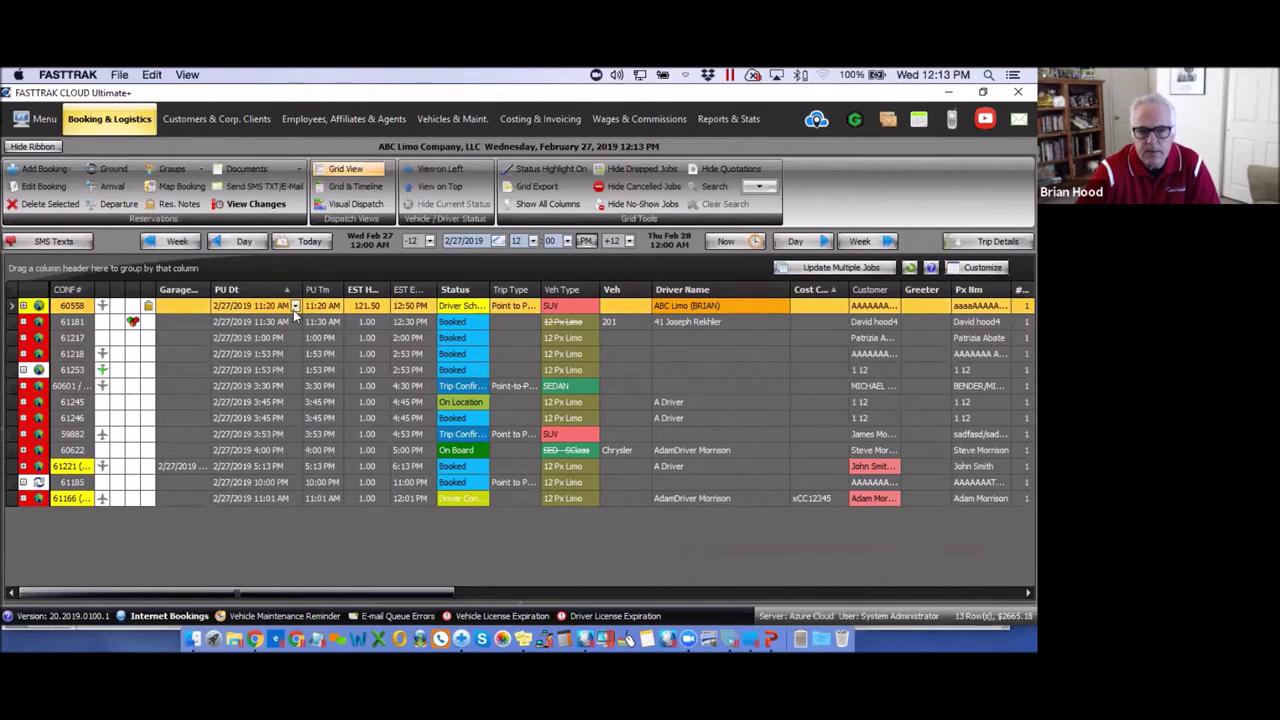
click(265, 320)
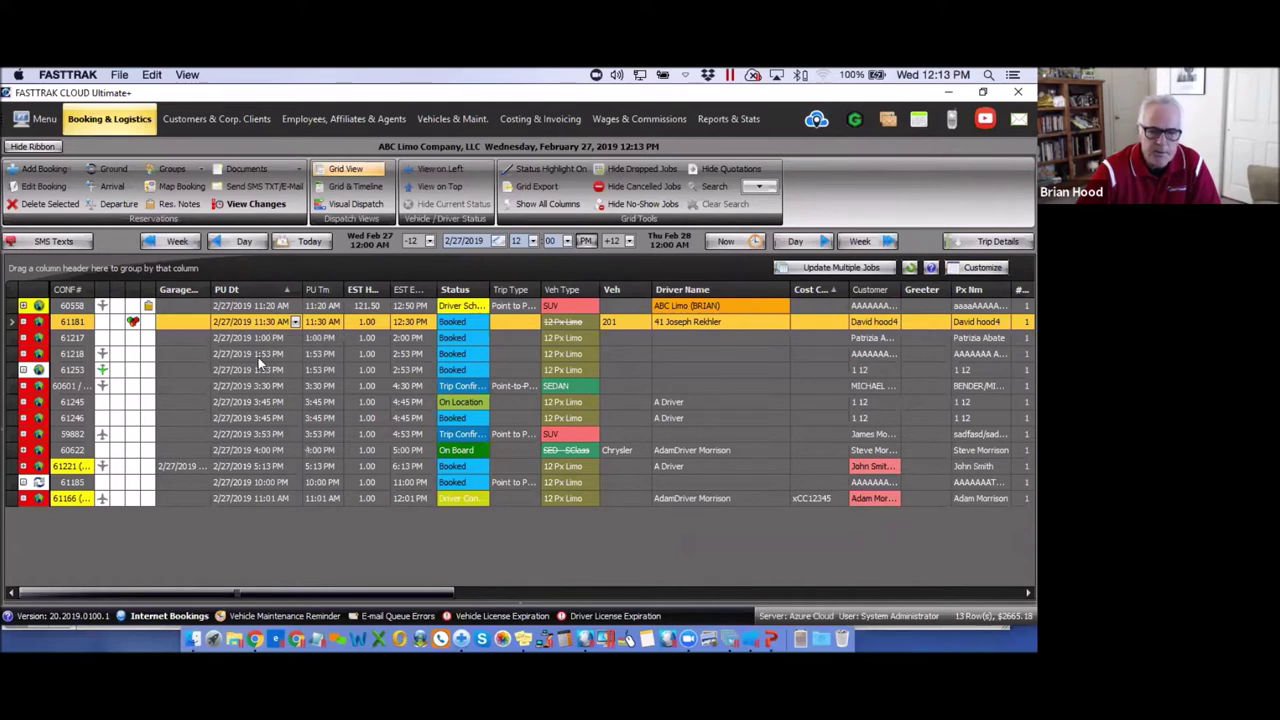
click(294, 322)
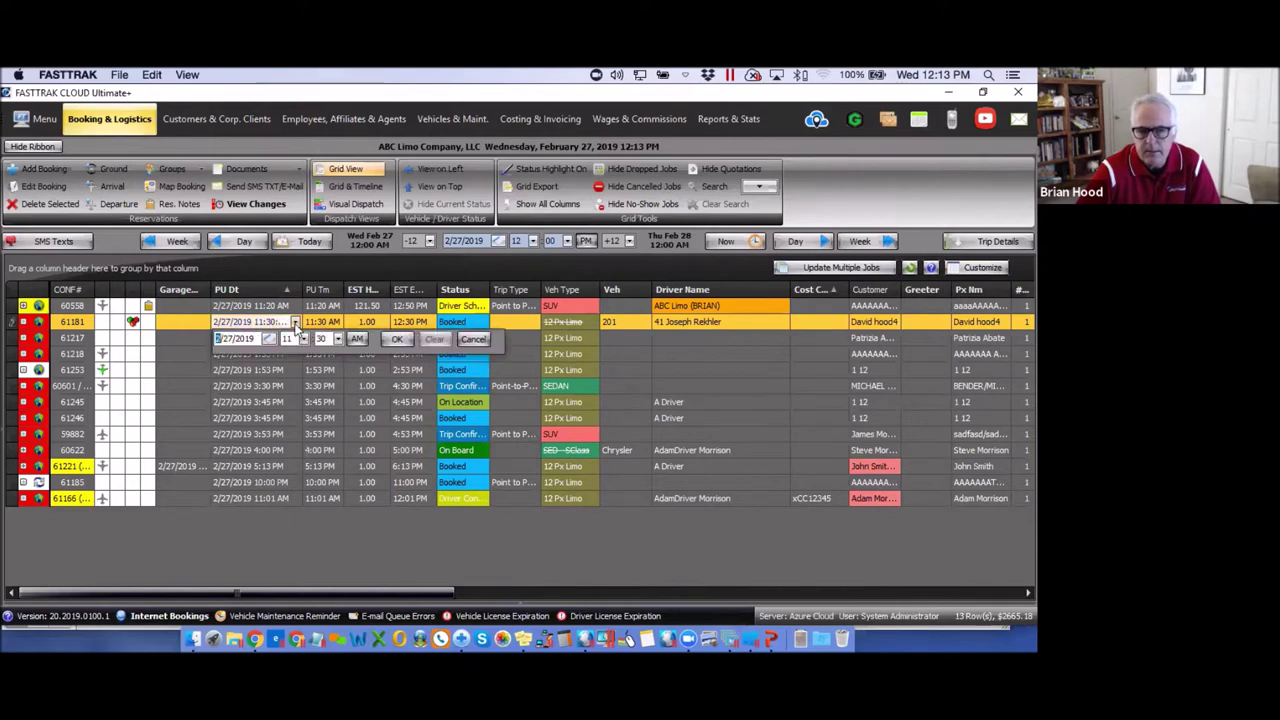
click(338, 341)
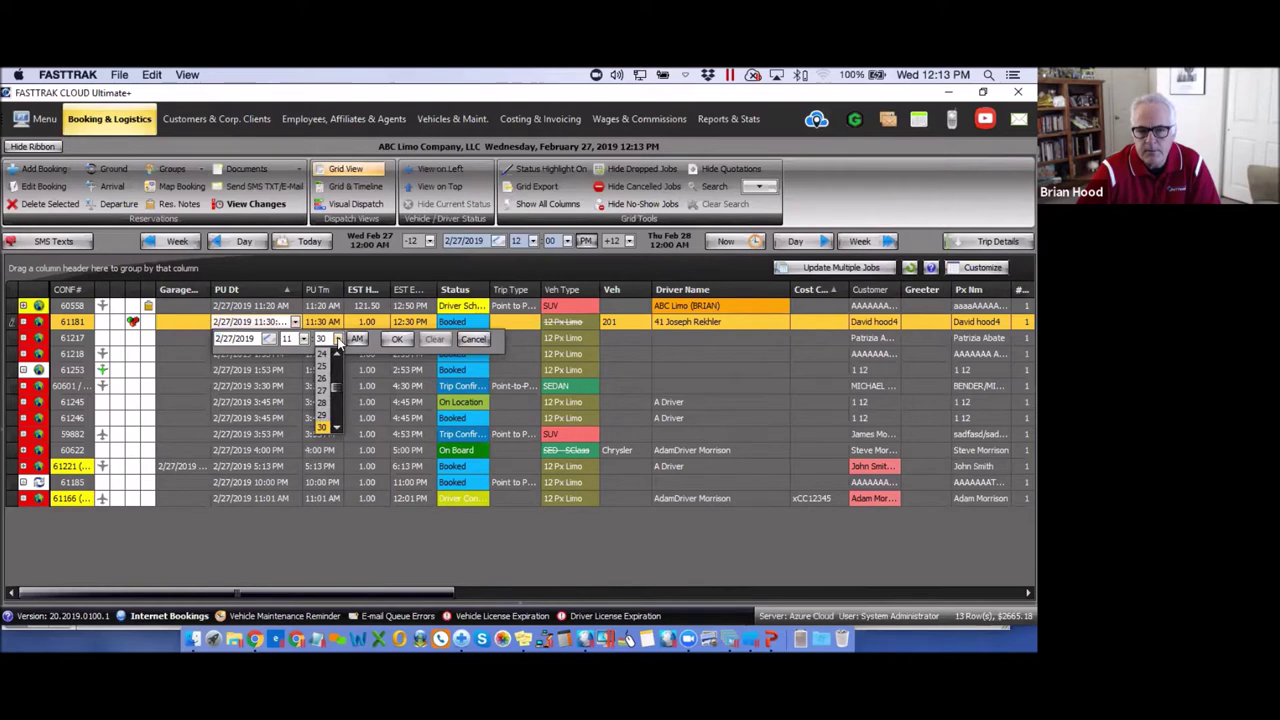
click(322, 414)
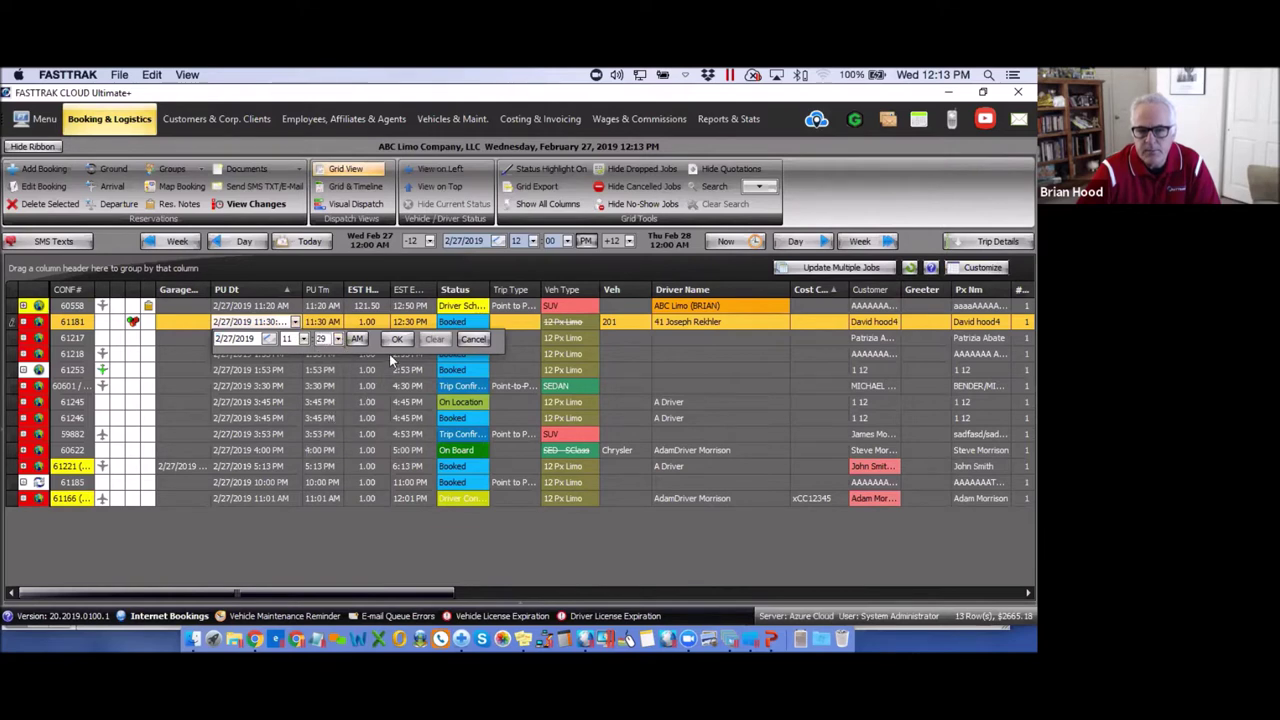
click(473, 340)
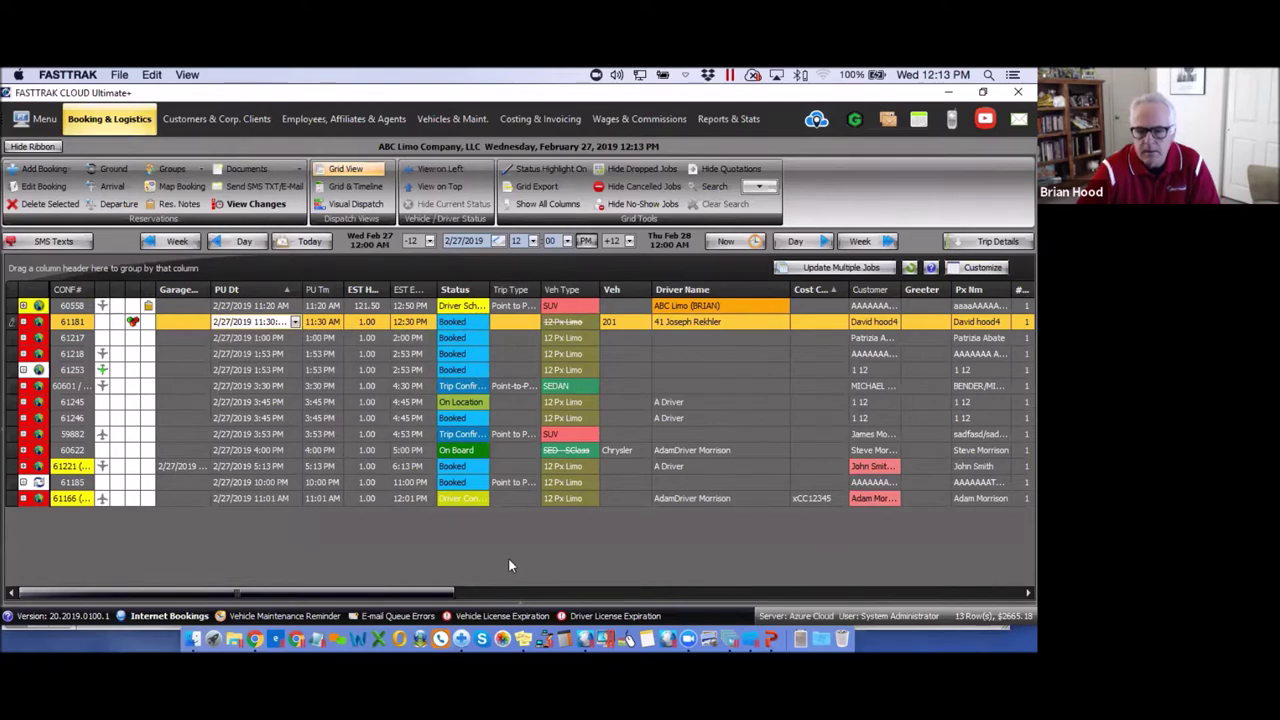
drag(450, 592, 600, 598)
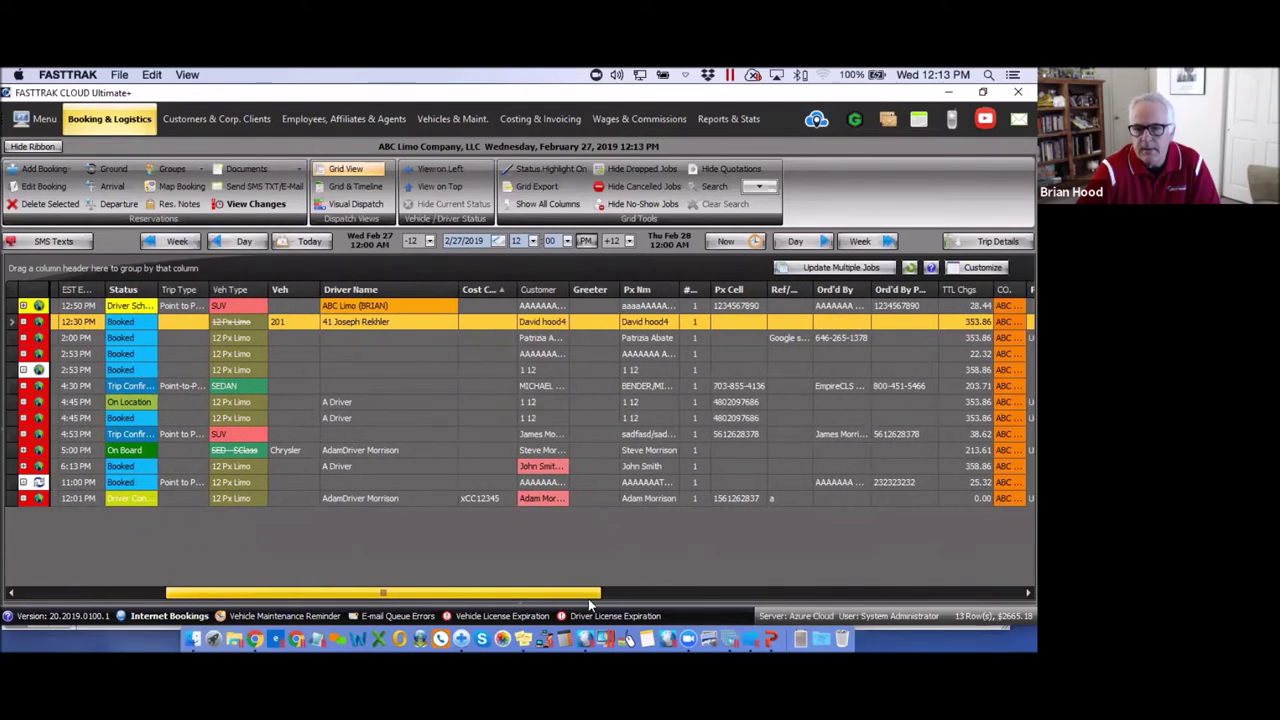
click(652, 384)
click(655, 384)
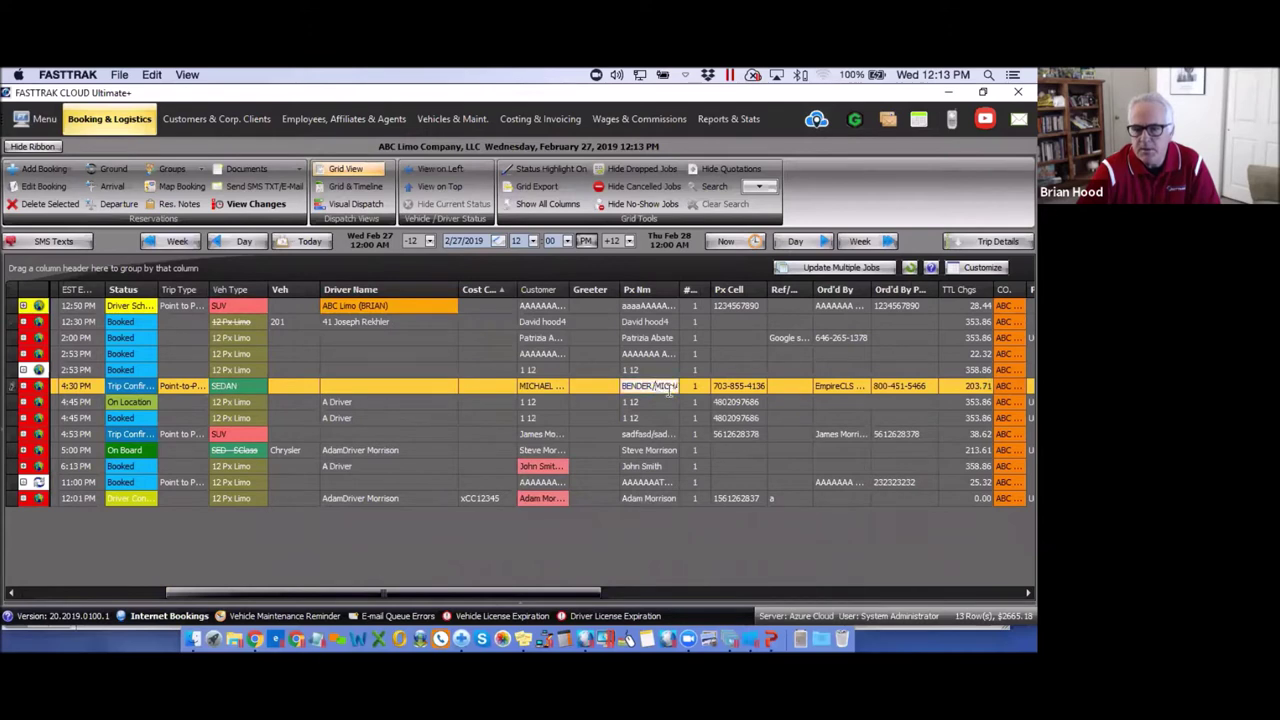
drag(669, 390, 613, 390)
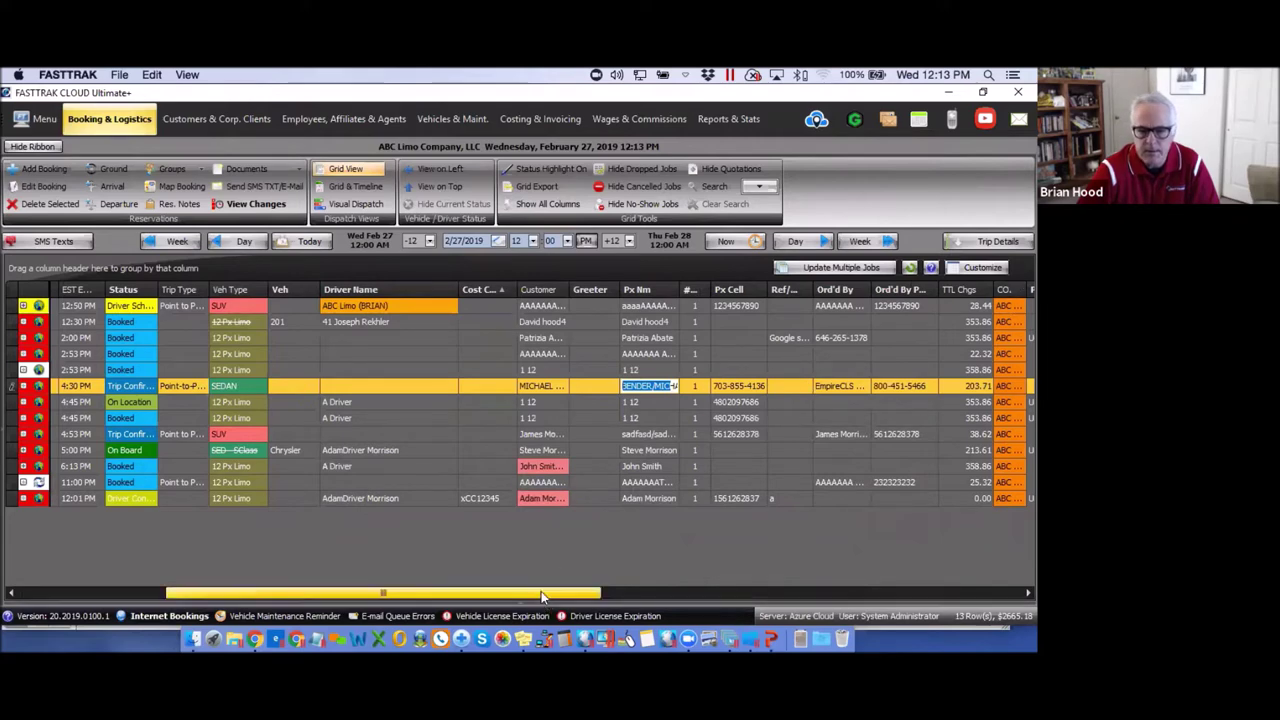
drag(377, 589, 230, 591)
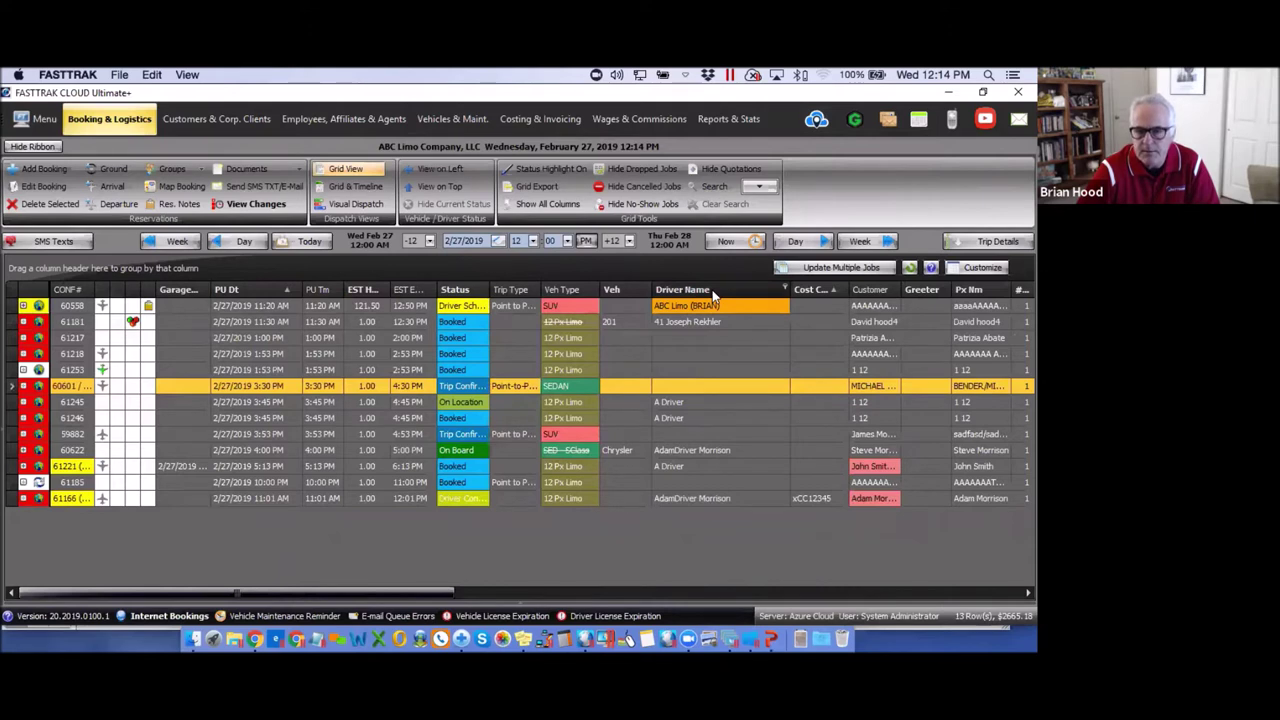
Assign a new driver to trip 61217, accepting garage 12:00 and spot 12:45 PM times
click(738, 340)
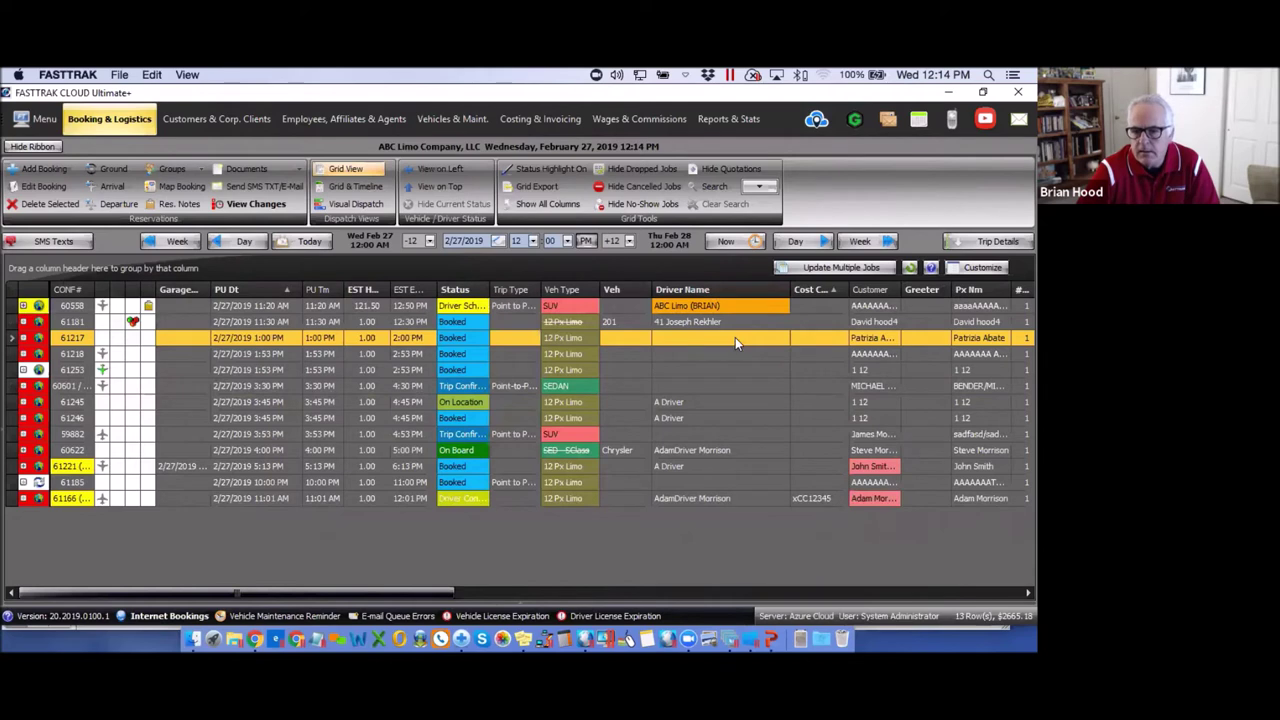
click(735, 342)
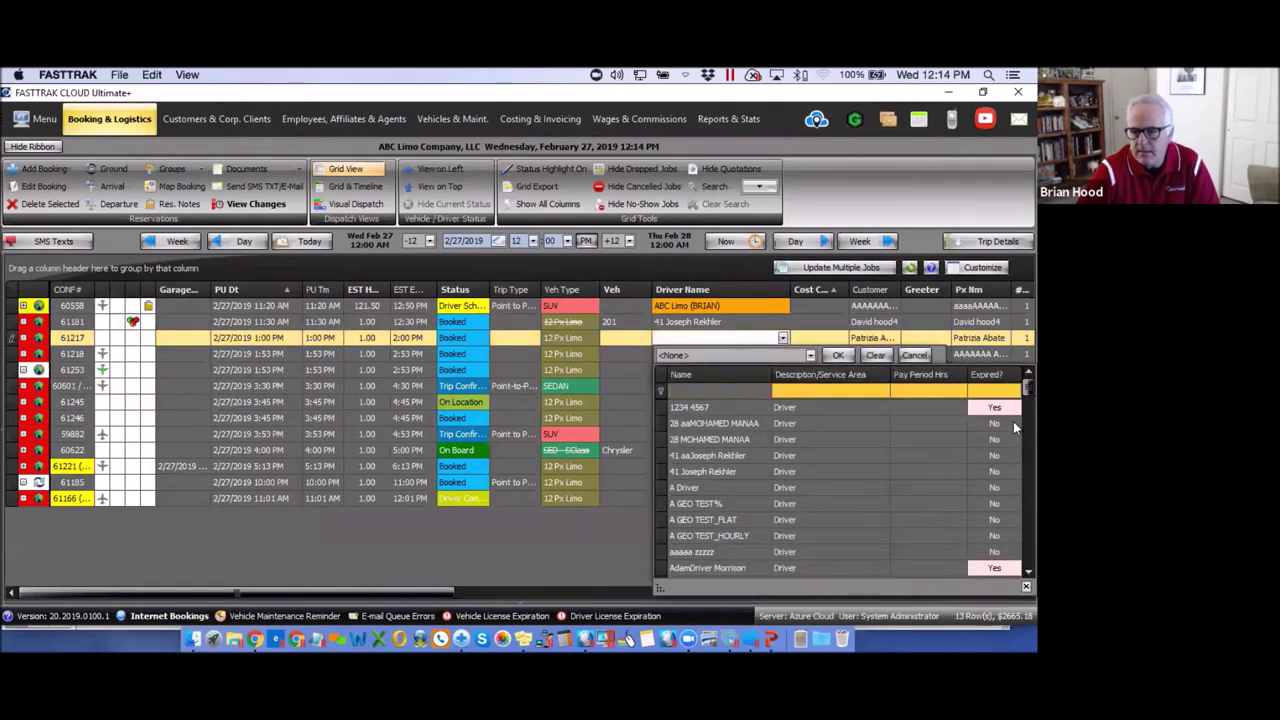
scroll(1013, 407, down, 2)
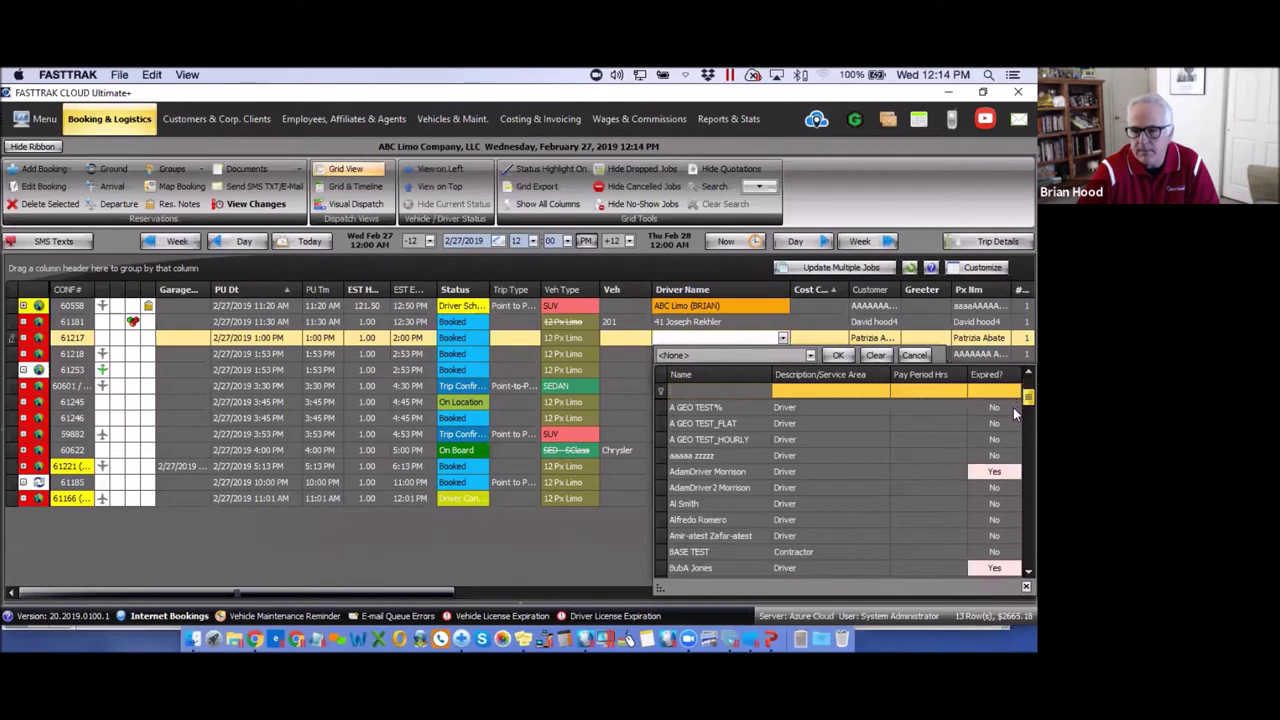
scroll(1013, 420, down, 3)
scroll(1013, 424, down, 3)
scroll(1013, 430, down, 2)
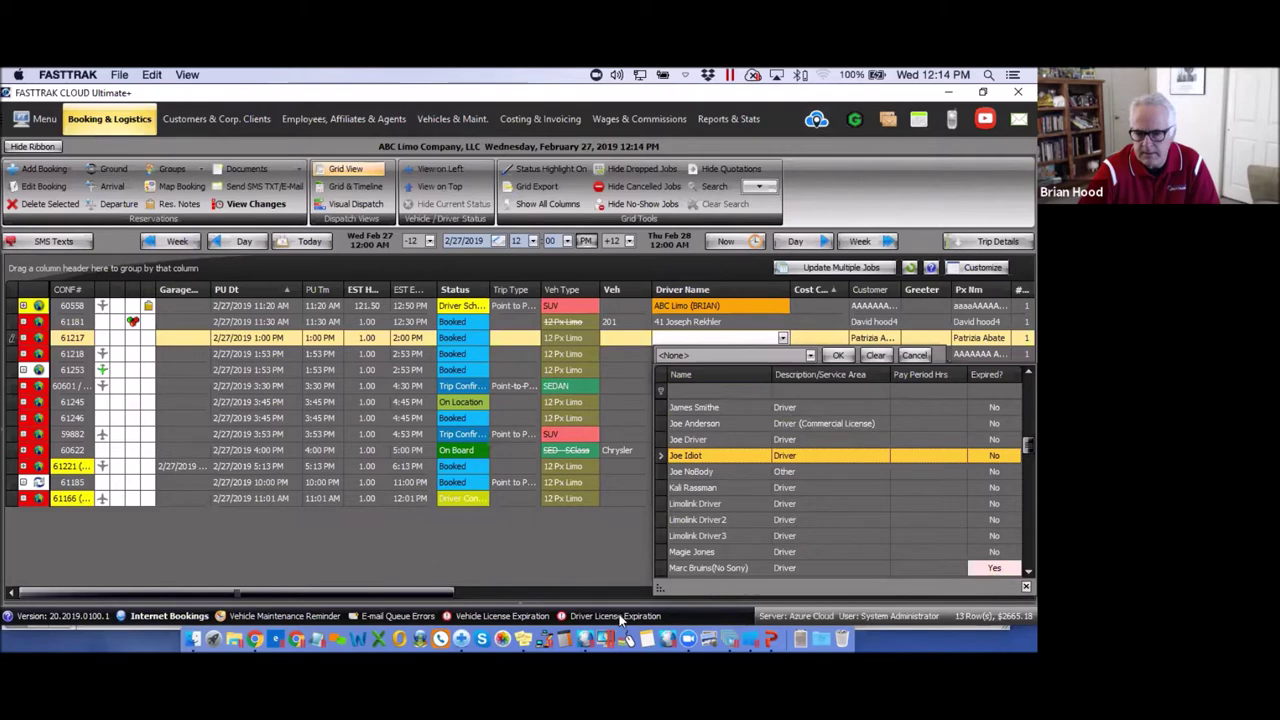
mouse_move(600, 618)
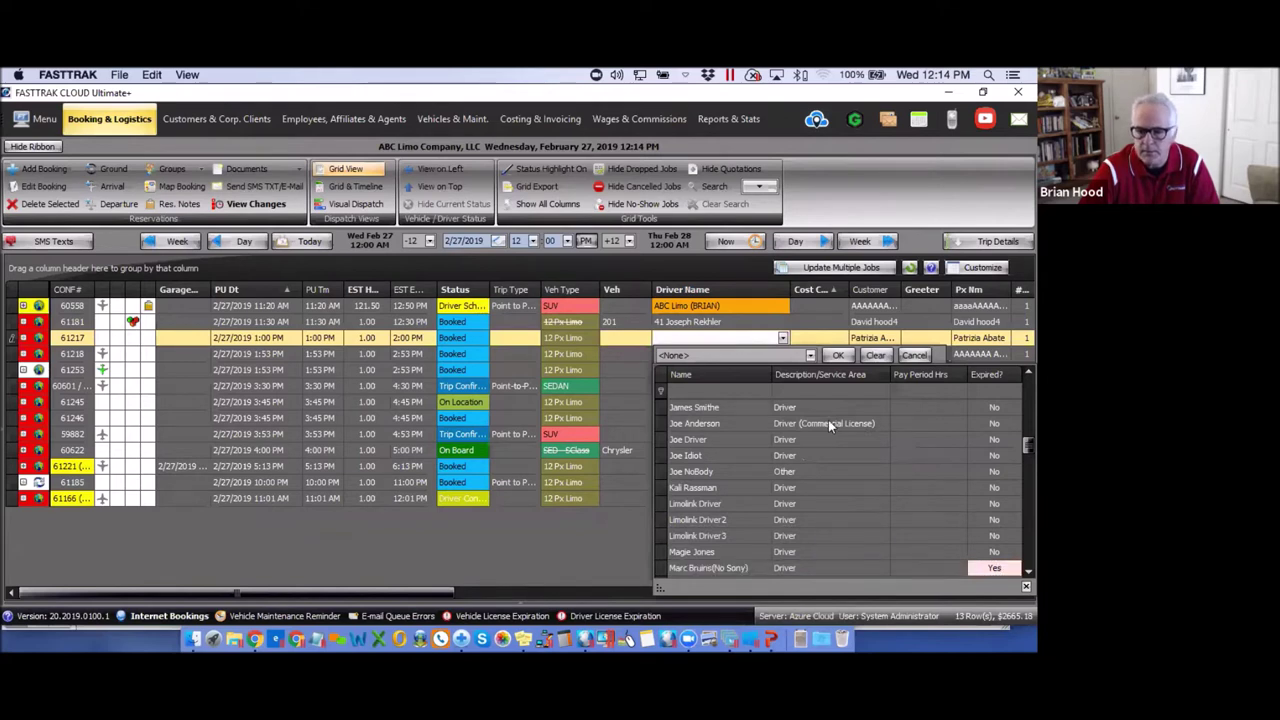
click(689, 553)
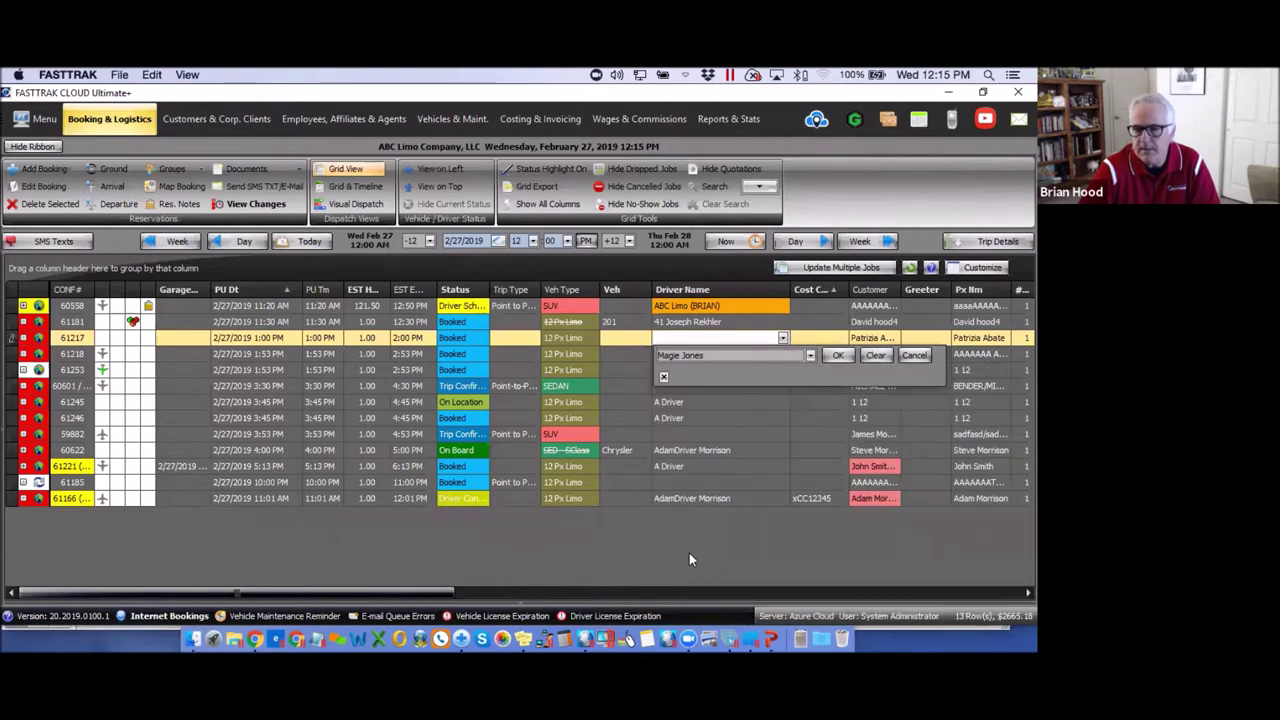
click(838, 357)
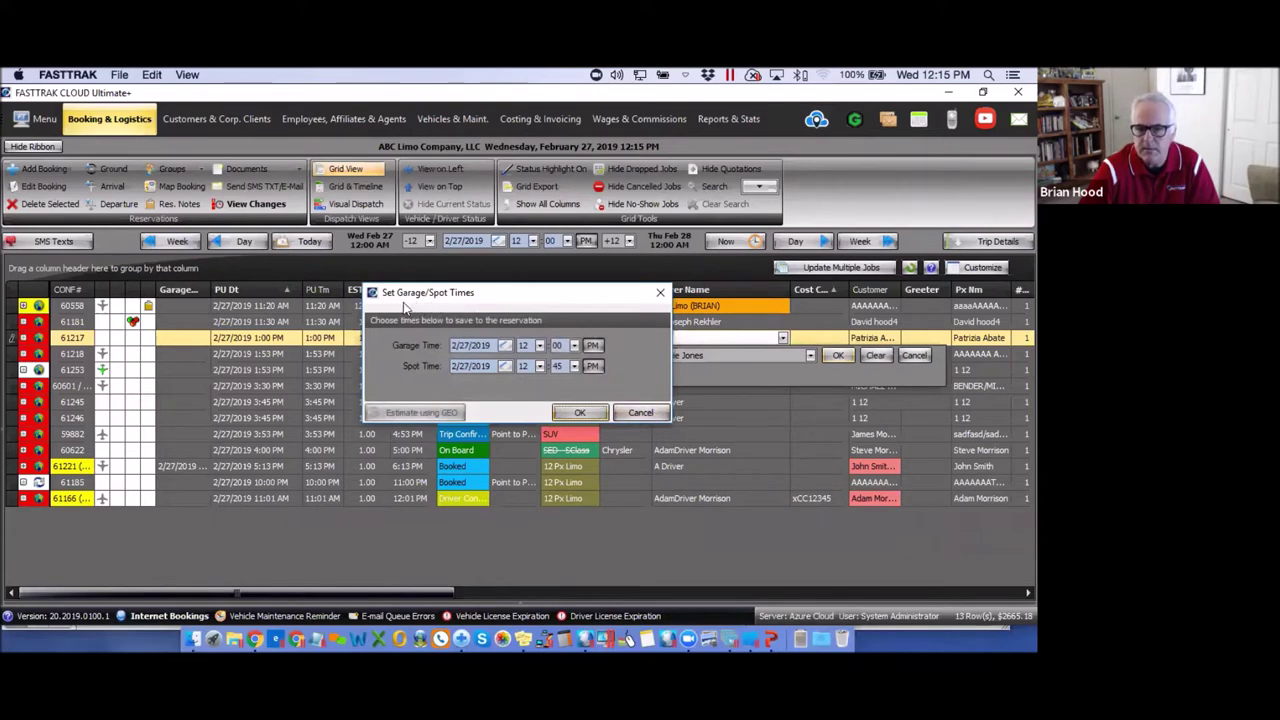
click(580, 412)
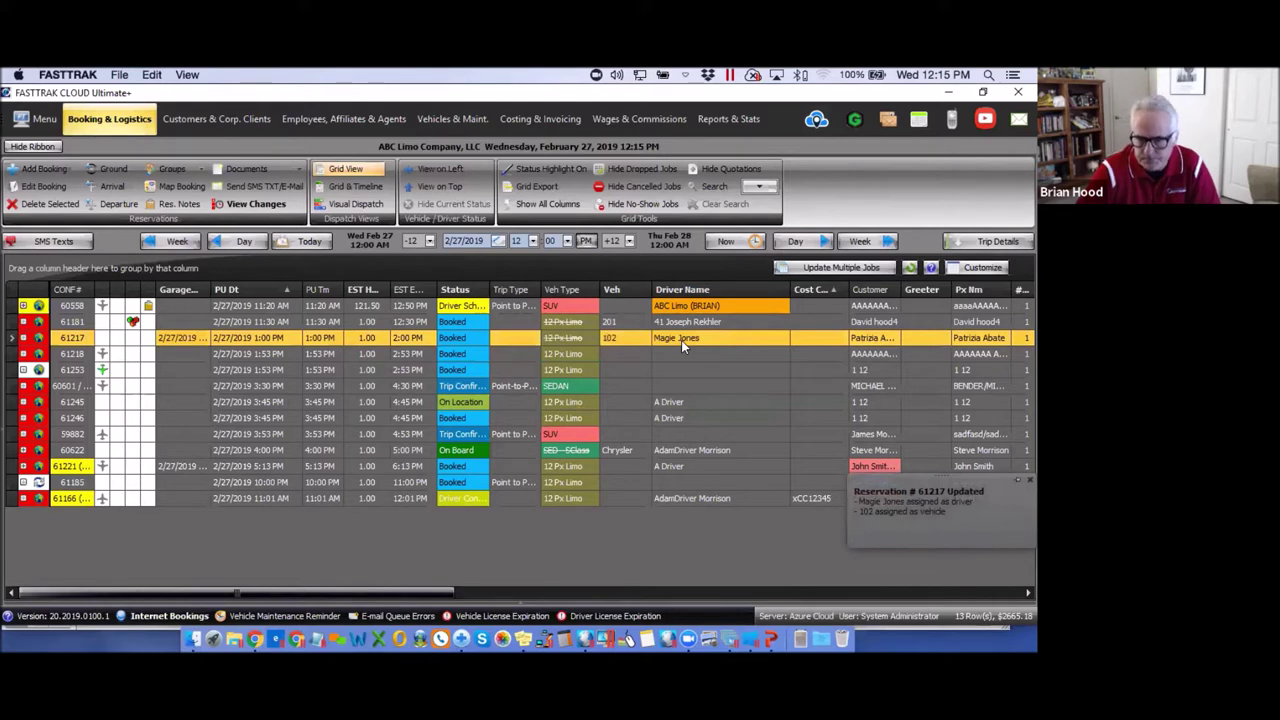
click(690, 358)
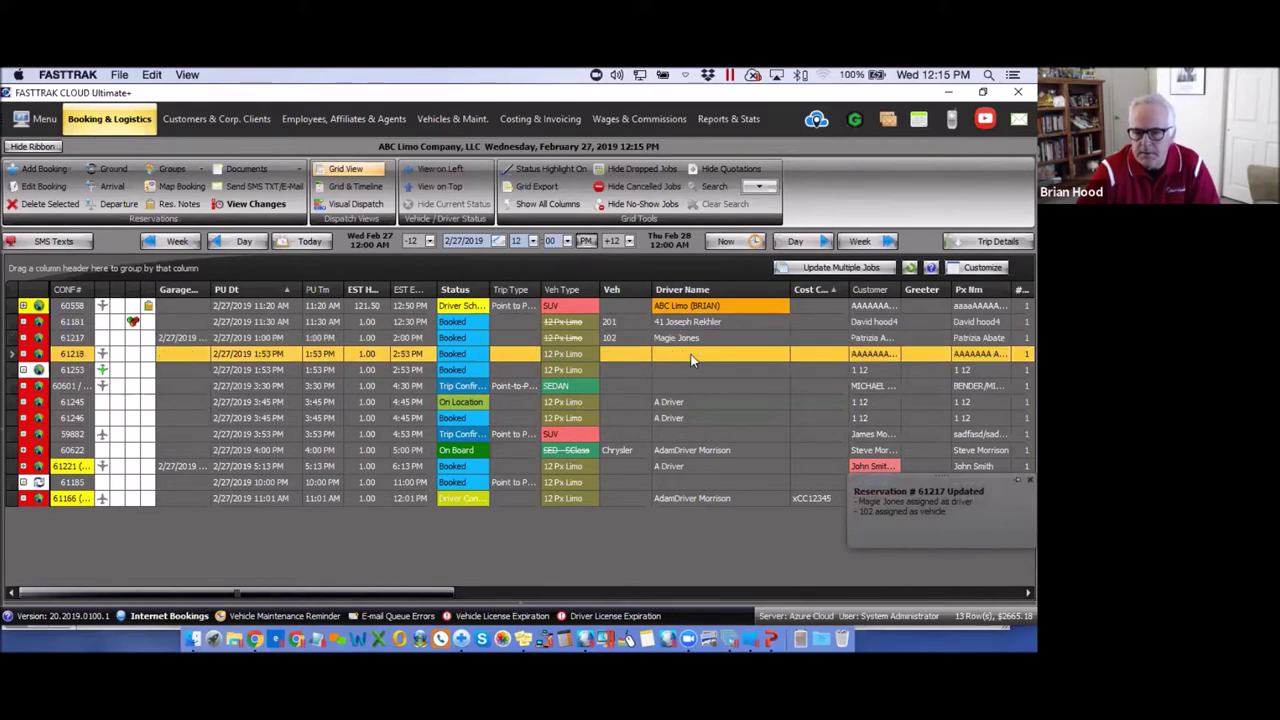
Change trip 61217's driver to the TEST driver, skipping the garage/spot times prompt
click(700, 340)
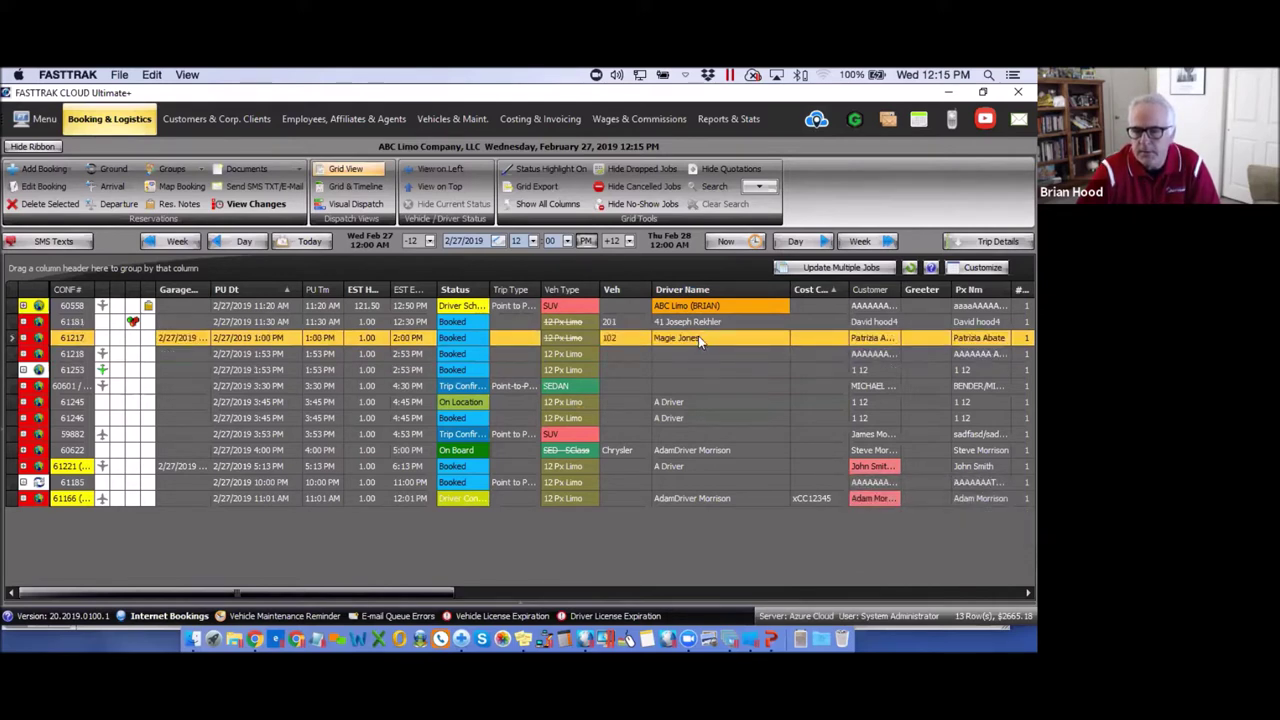
click(738, 339)
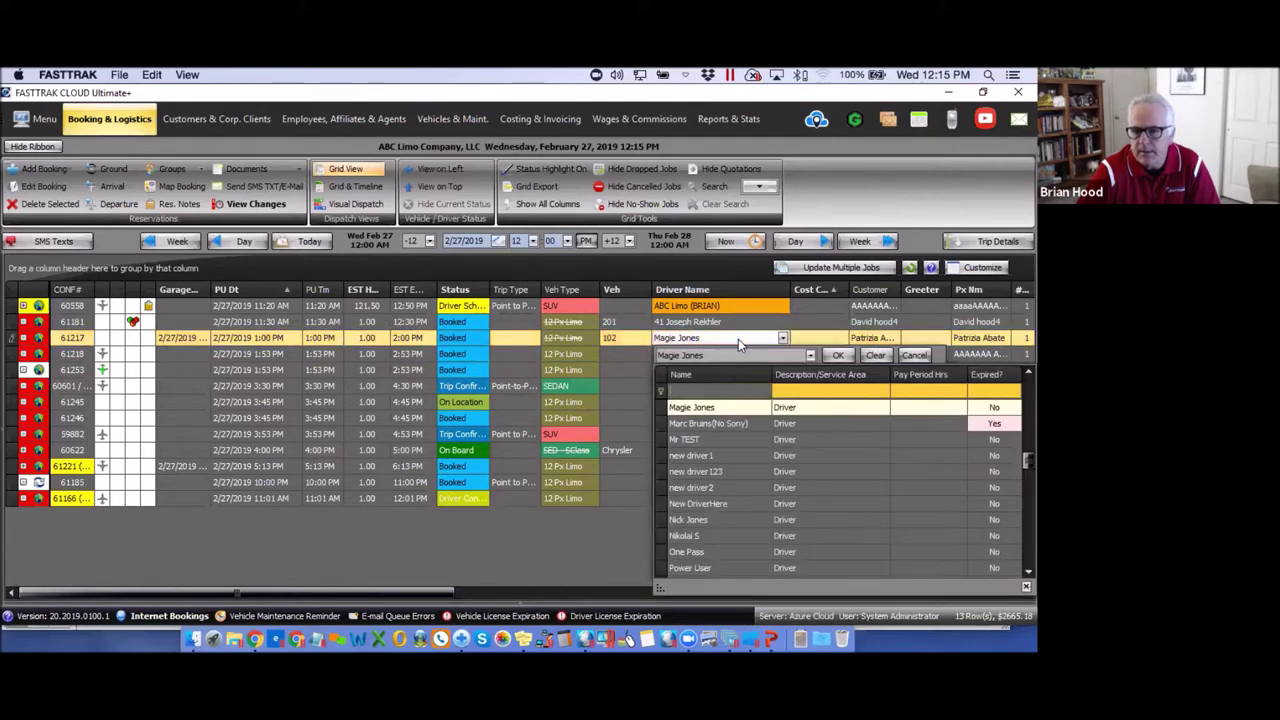
click(725, 439)
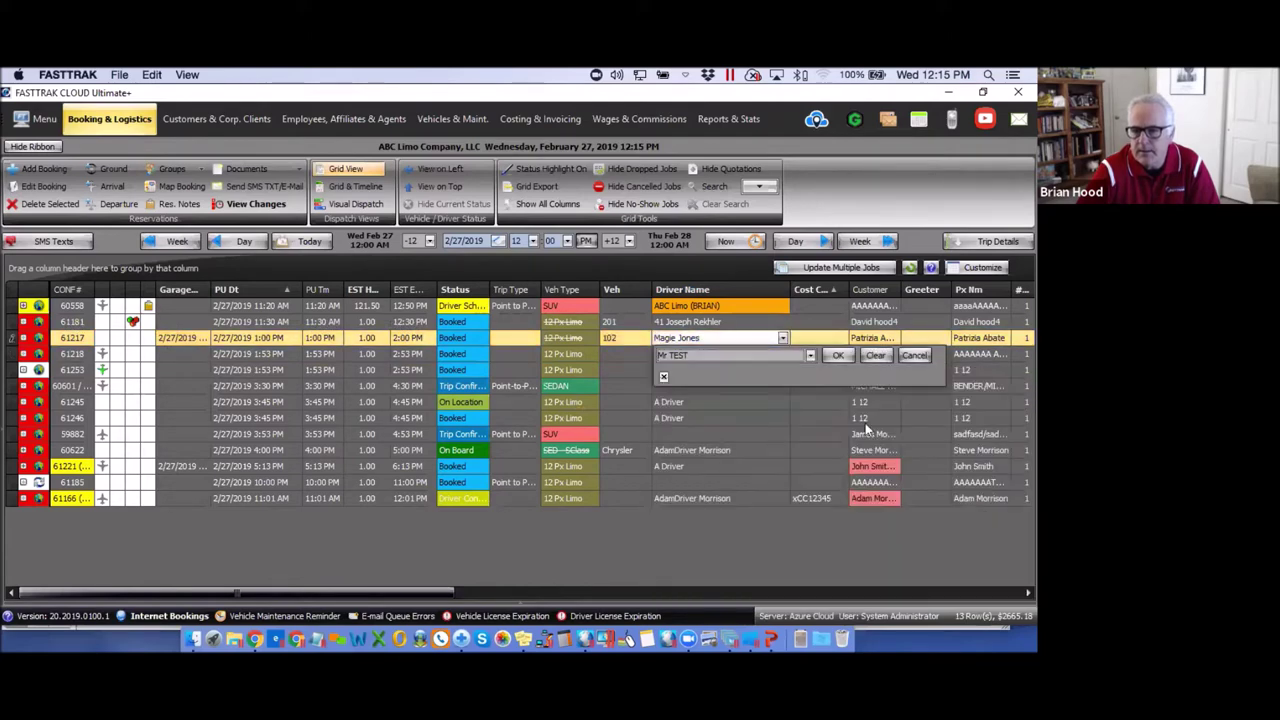
click(838, 357)
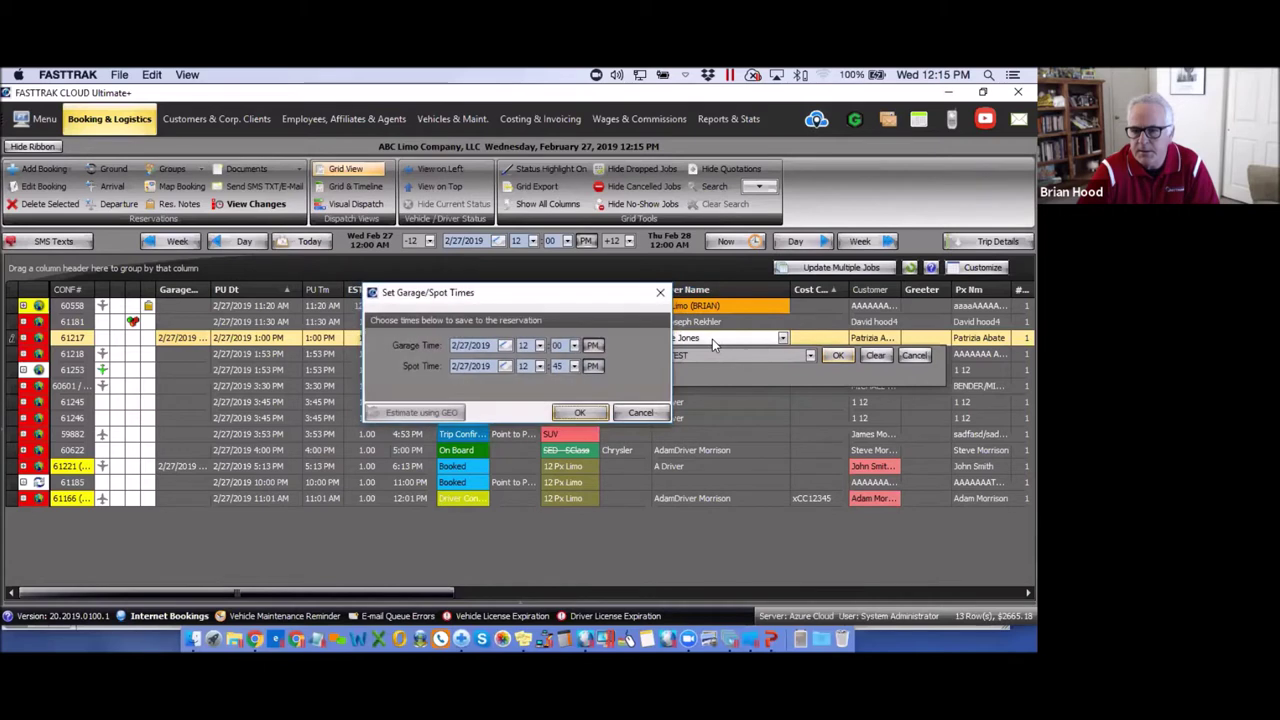
click(637, 414)
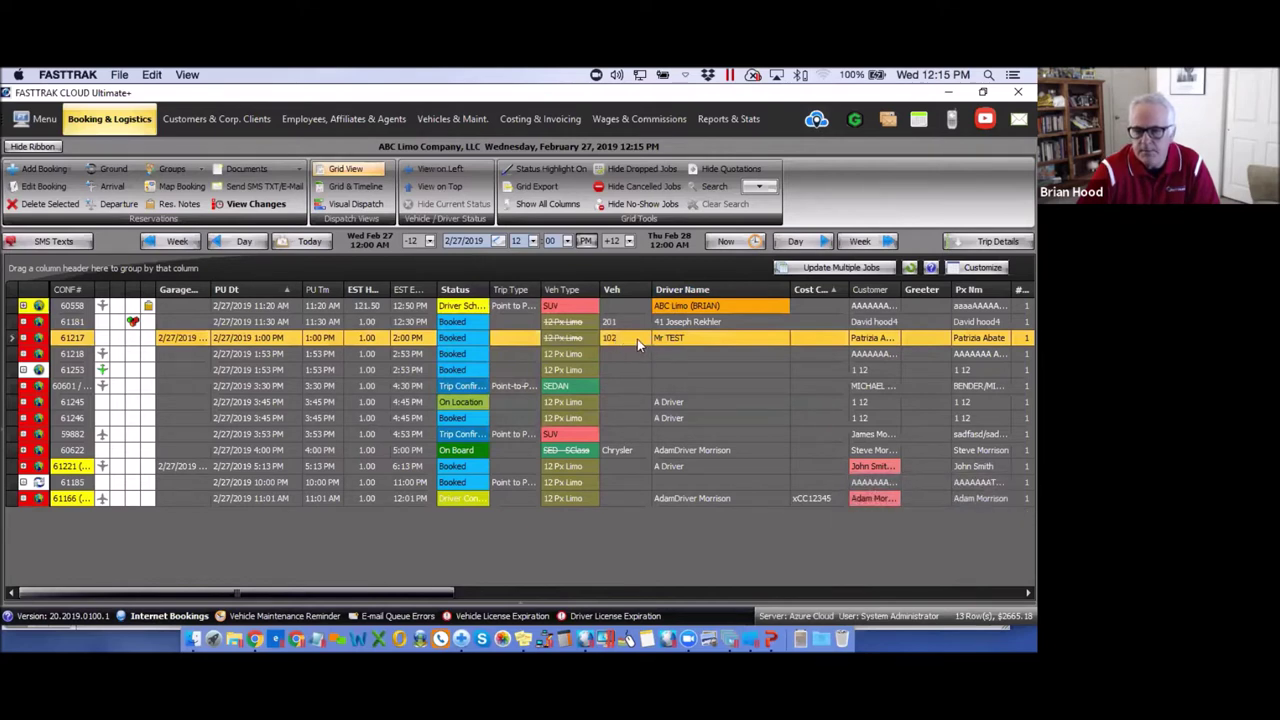
Reassign trip 61217's vehicle to SED - SClass 202 and confirm
click(637, 339)
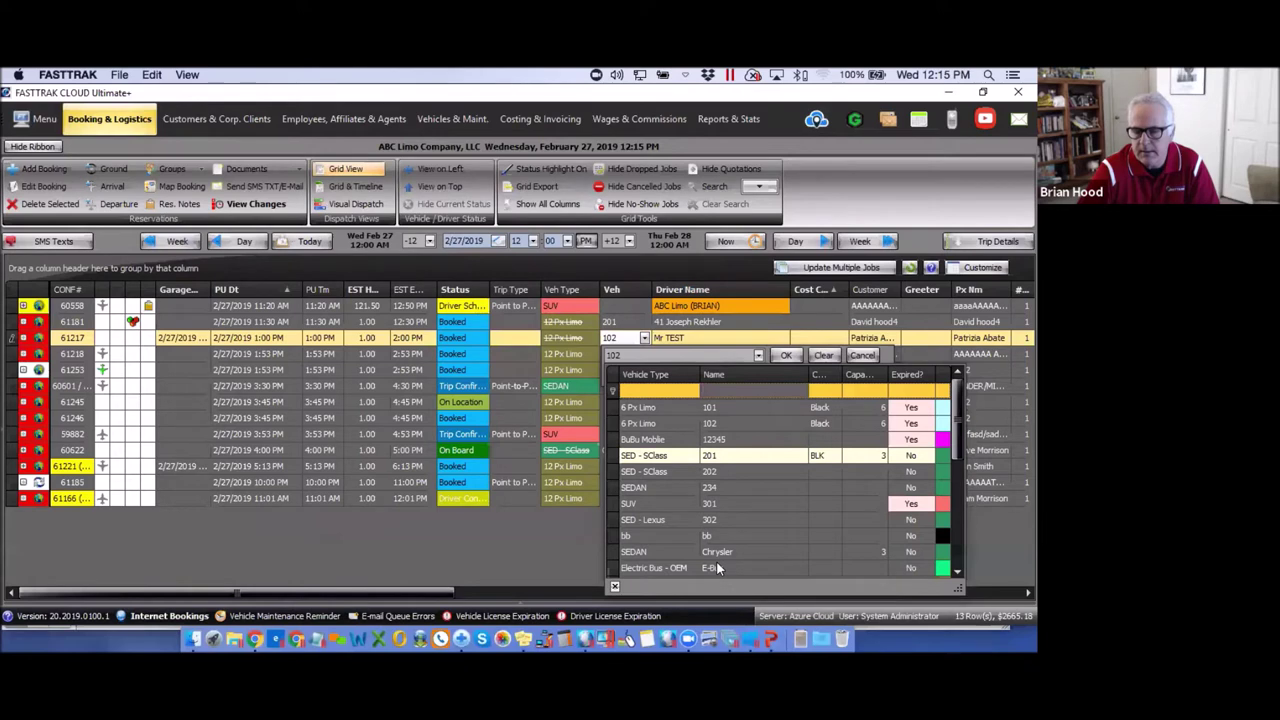
drag(958, 436, 957, 398)
click(716, 390)
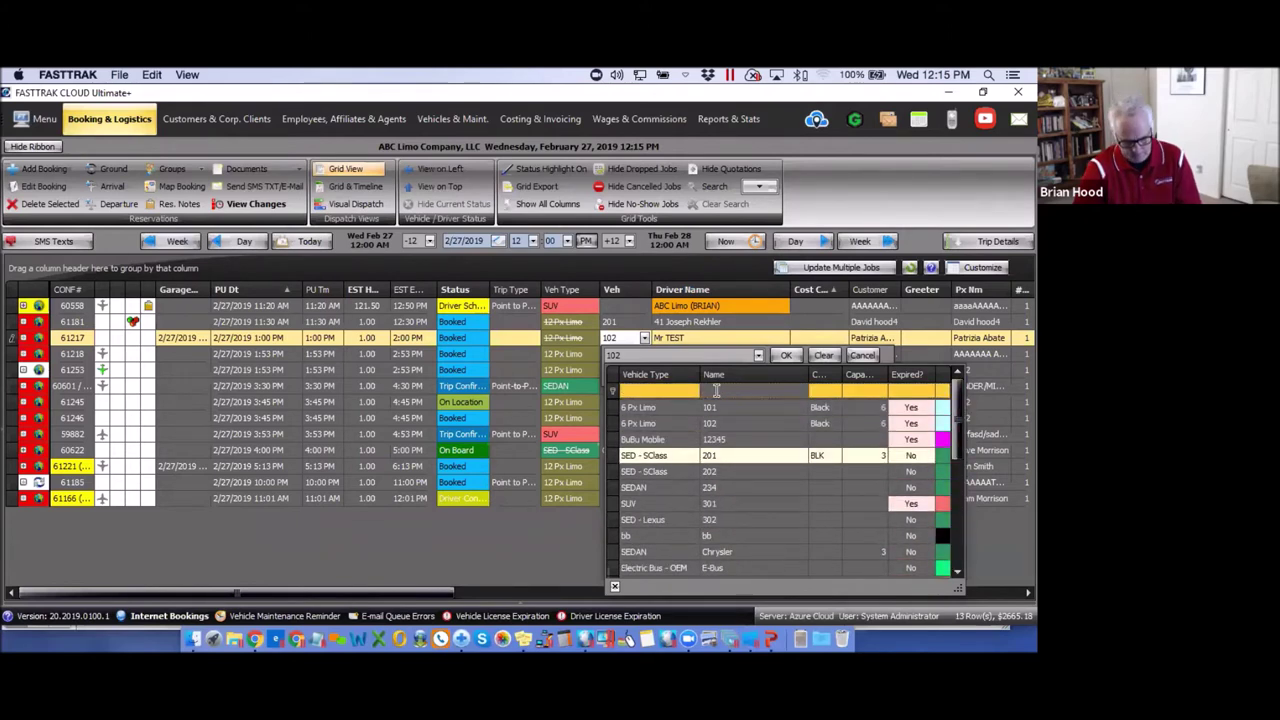
text(1)
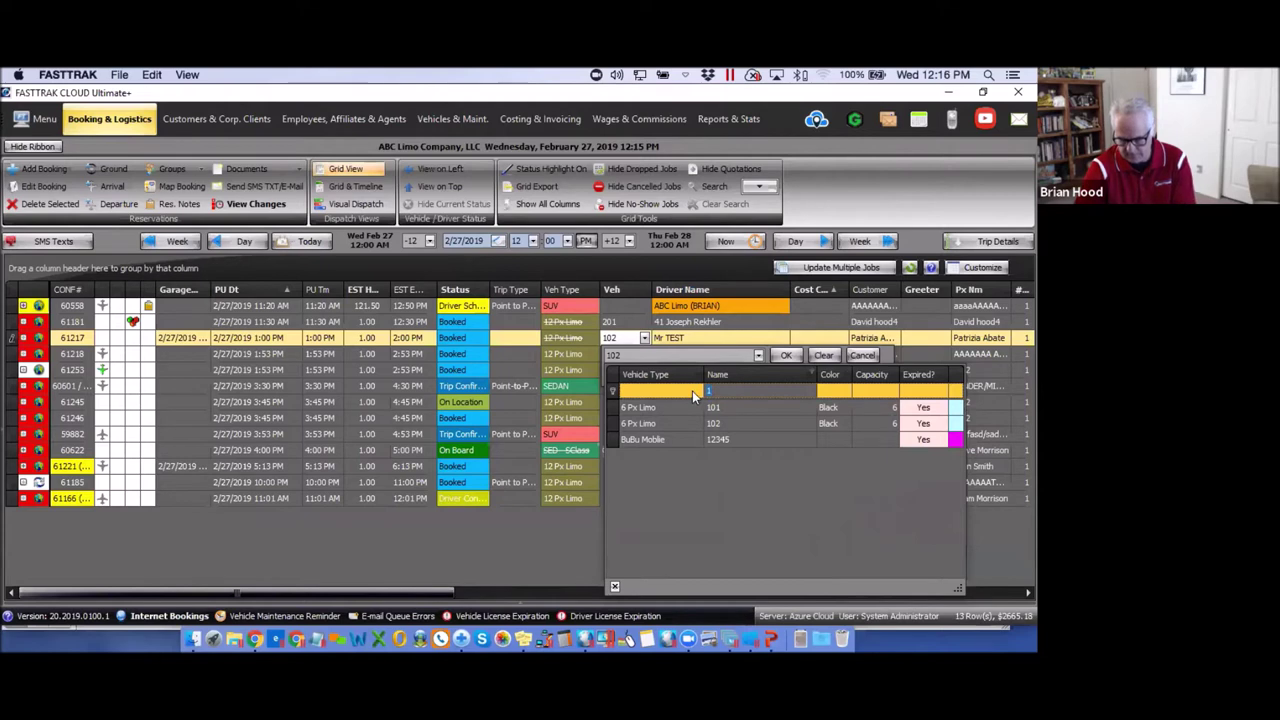
key(BackSpace)
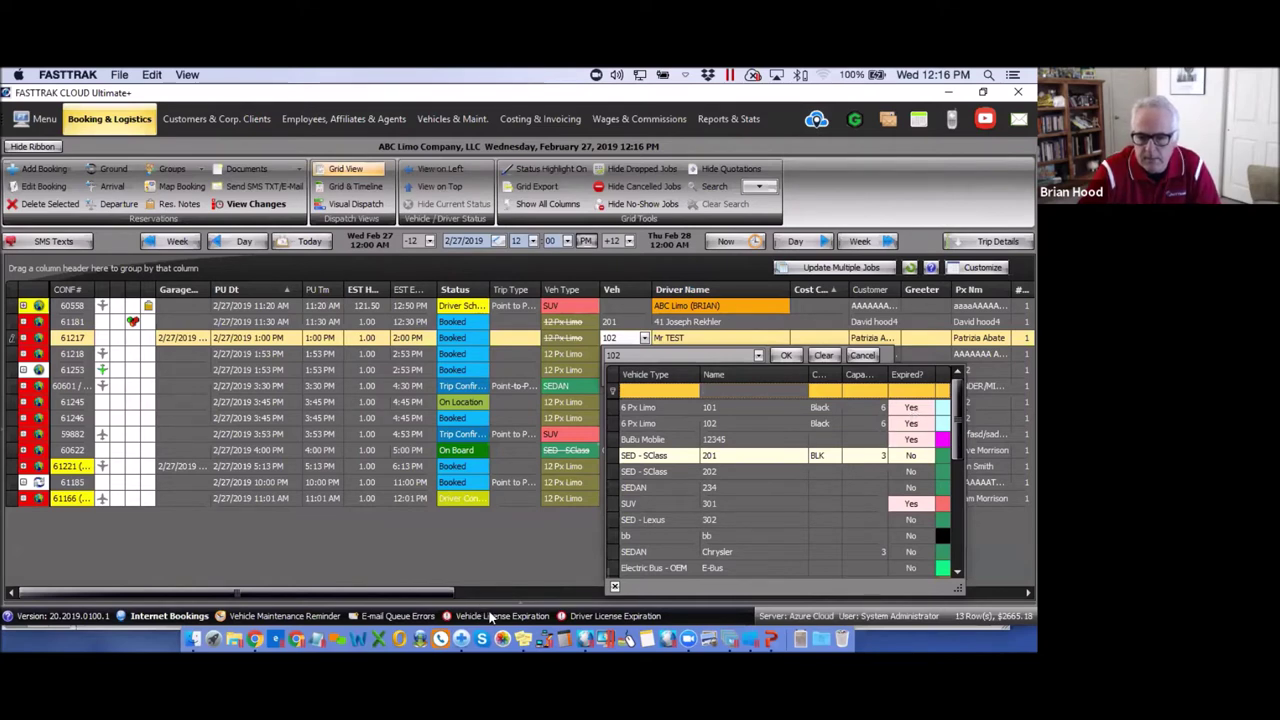
mouse_move(493, 622)
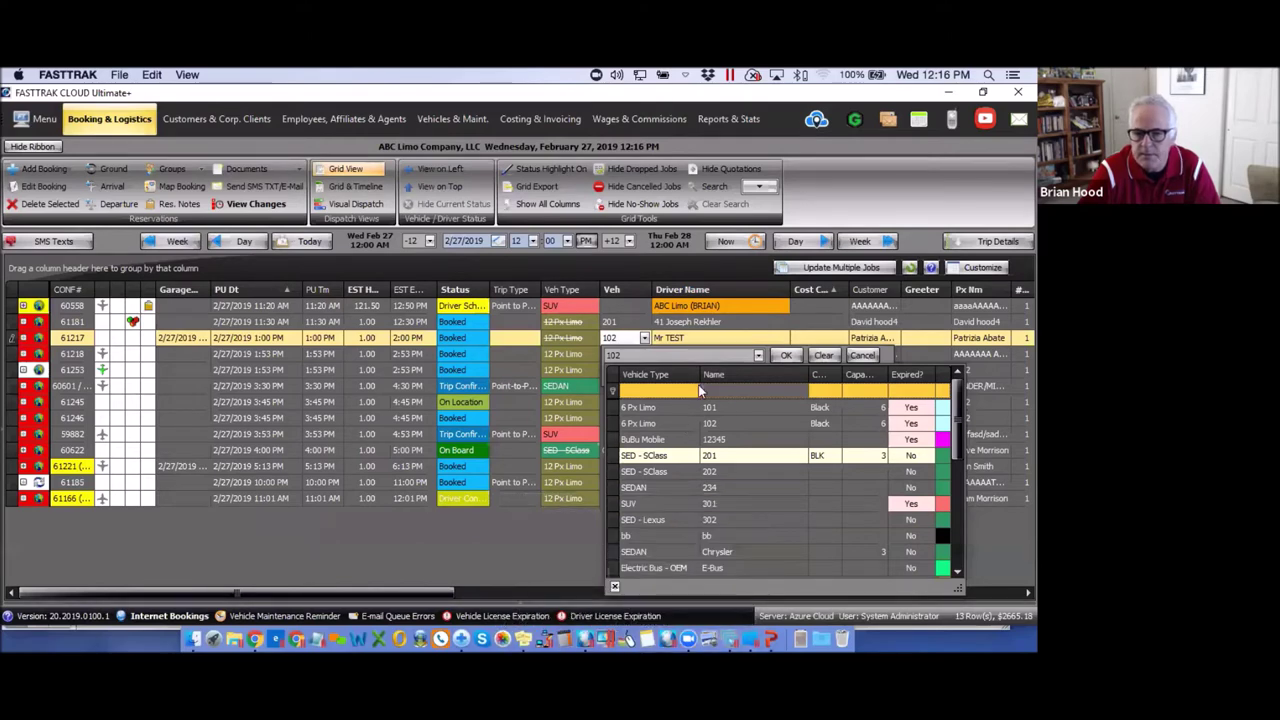
click(707, 472)
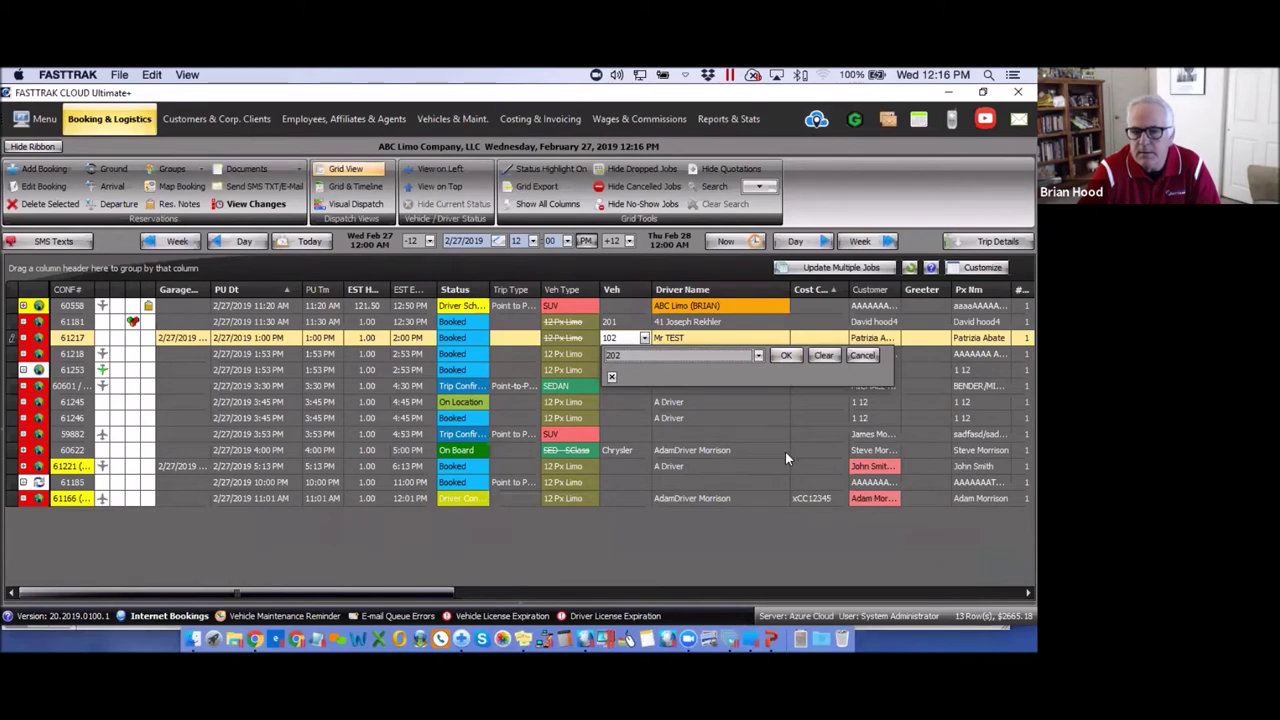
click(785, 353)
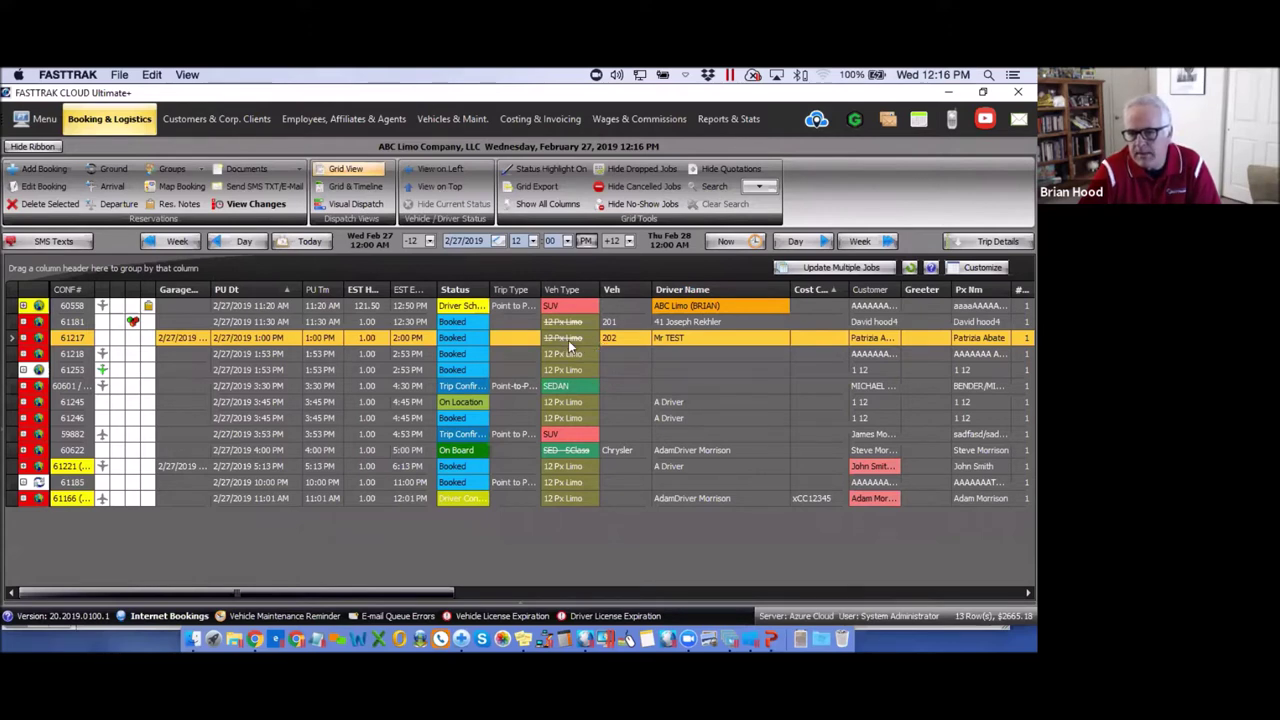
click(645, 340)
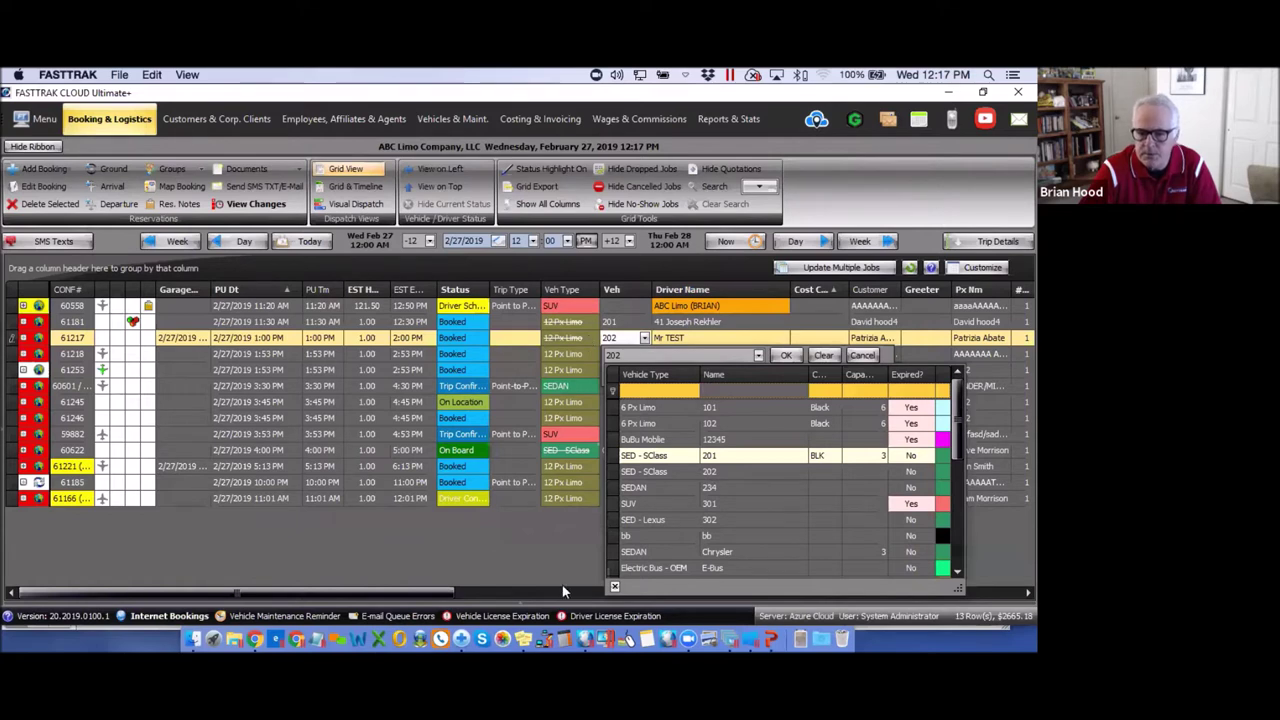
click(615, 588)
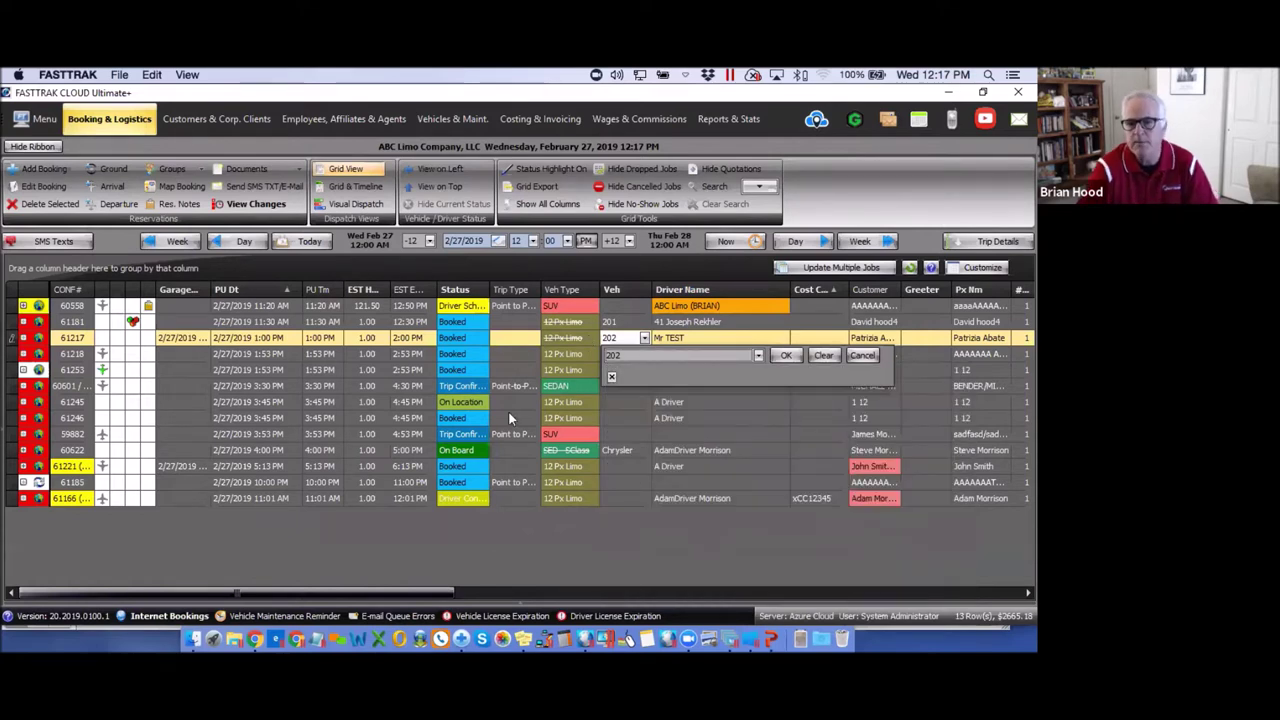
click(612, 377)
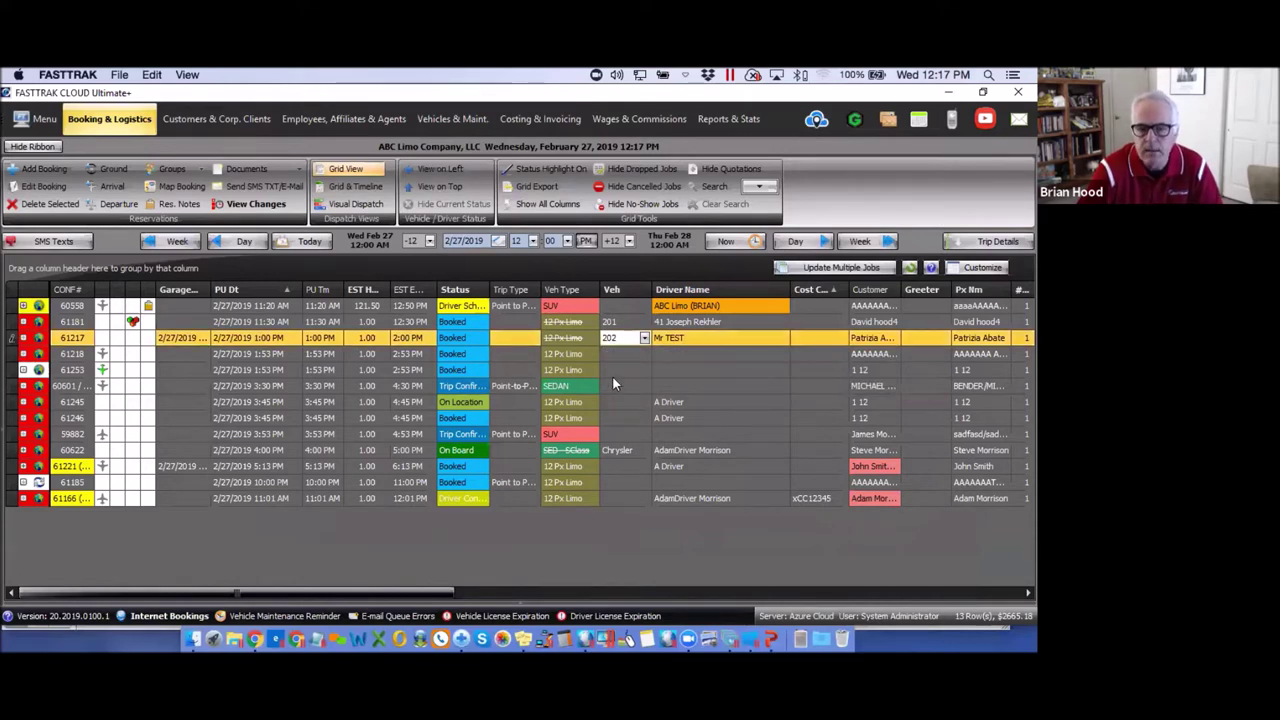
Pick En route as trip 61217's status in the Status dropdown and confirm with OK
click(470, 337)
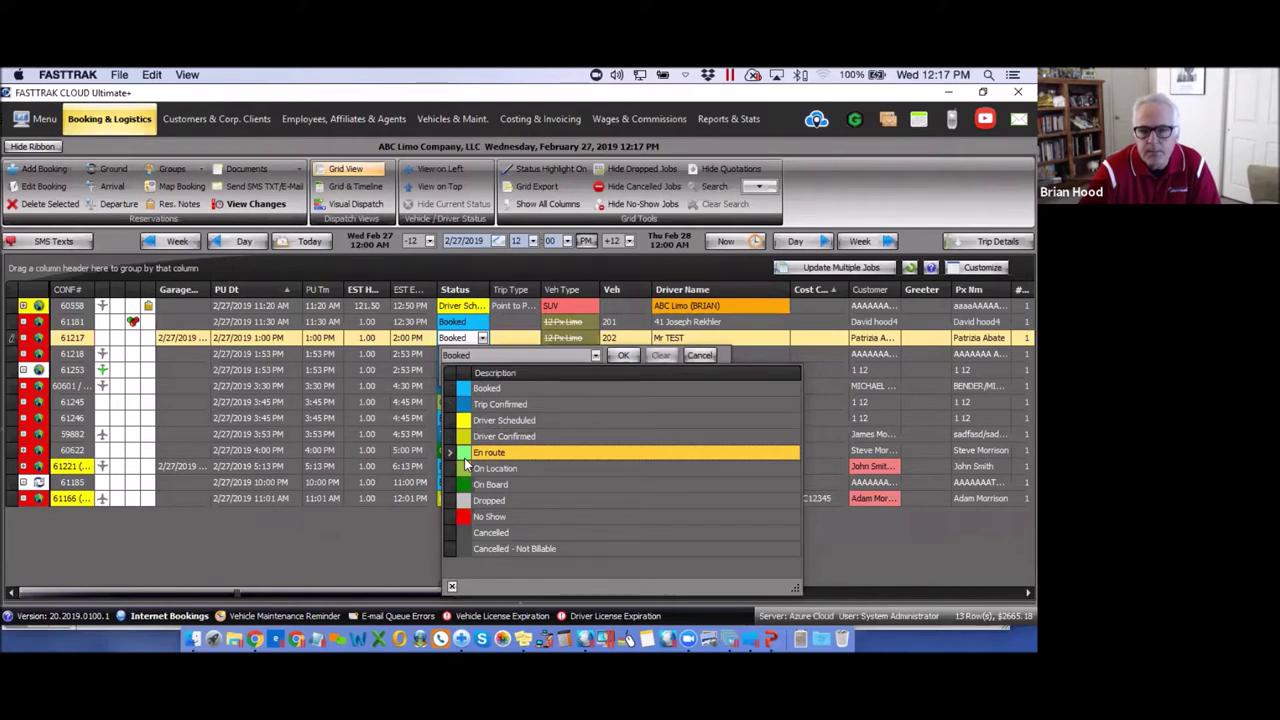
key(Up)
key(Up)
key(Up)
key(Down)
key(Down)
key(Down)
key(Down)
key(Down)
key(Down)
key(Down)
key(Up)
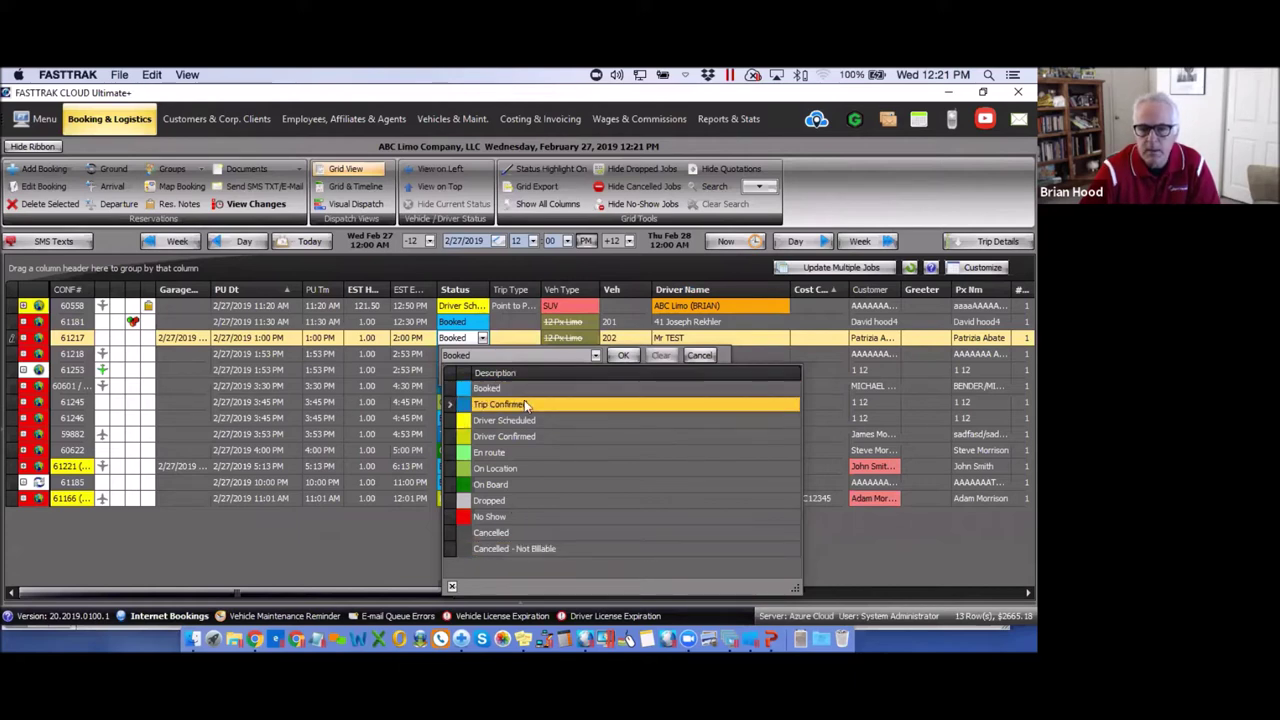
click(492, 455)
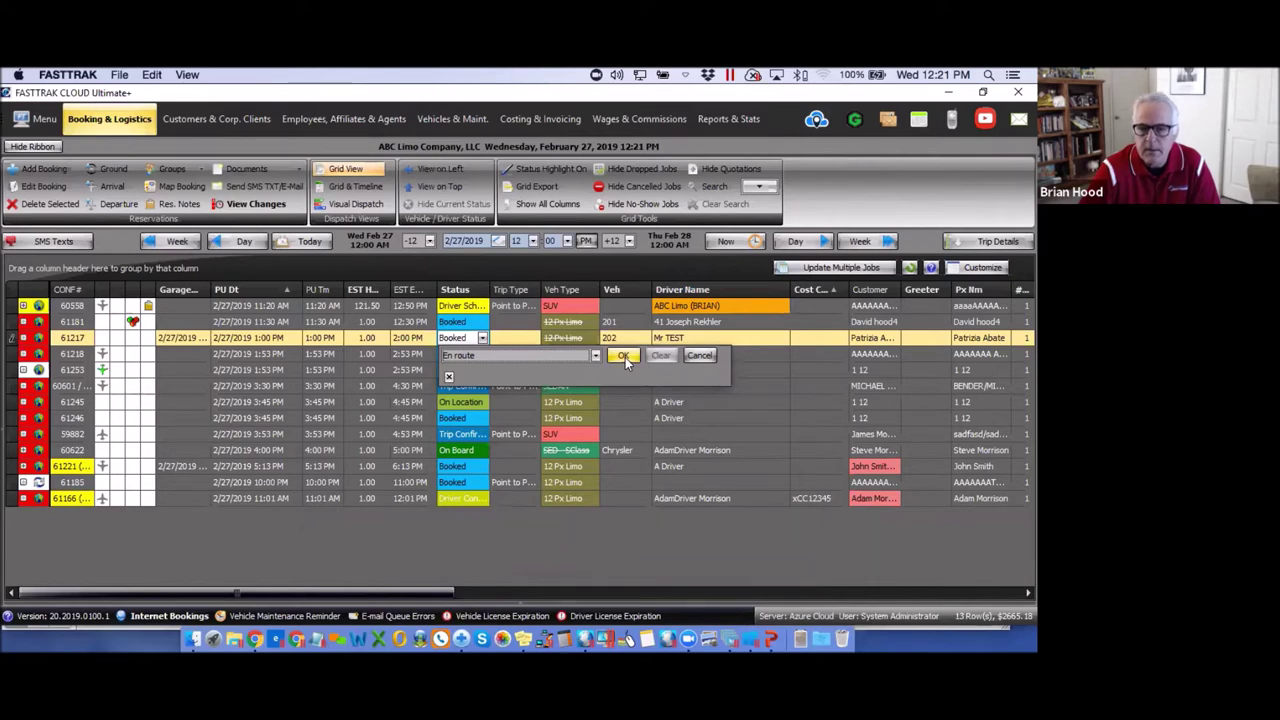
click(625, 357)
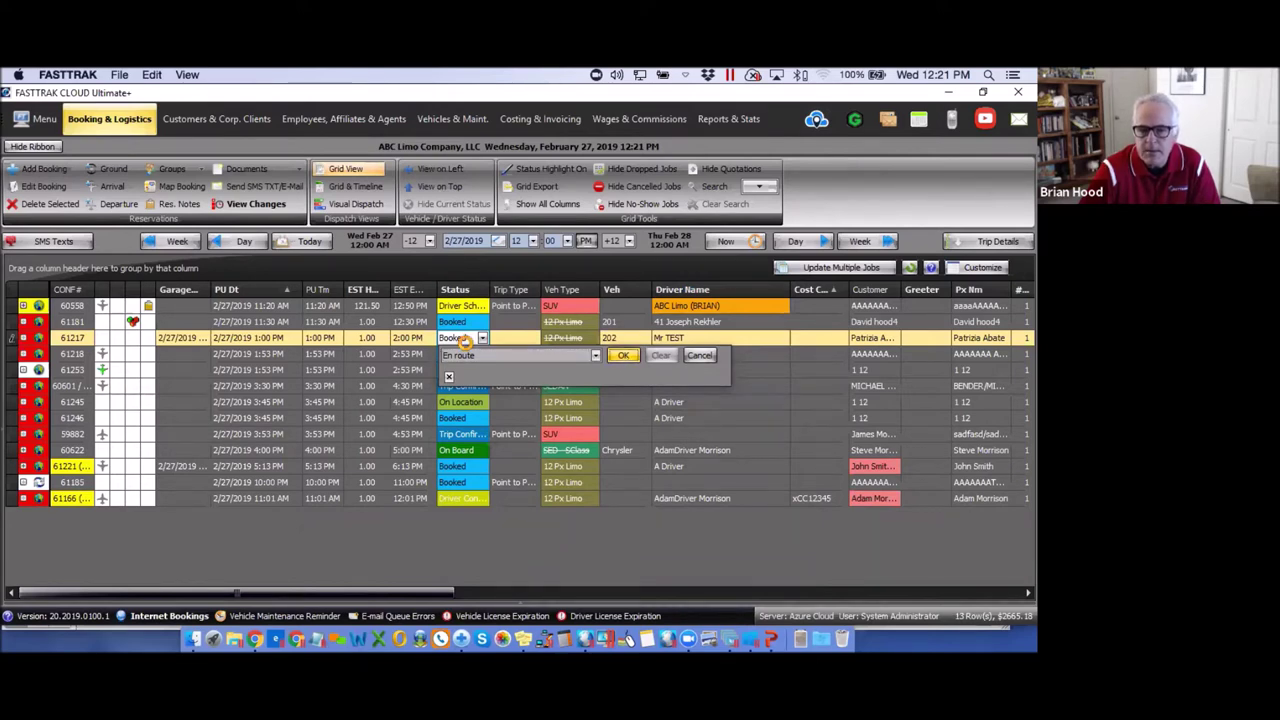
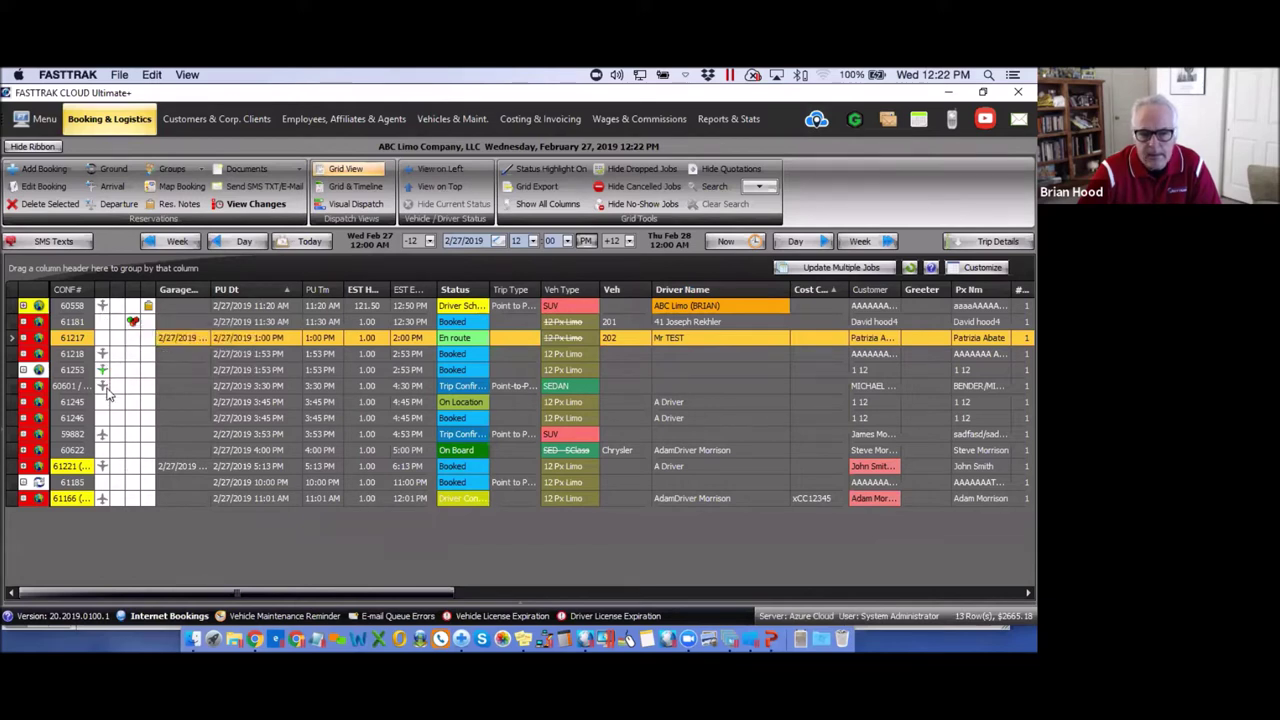
Open reservation 61253's details and show its Flight Tracking view for flight AA2369
mouse_move(109, 393)
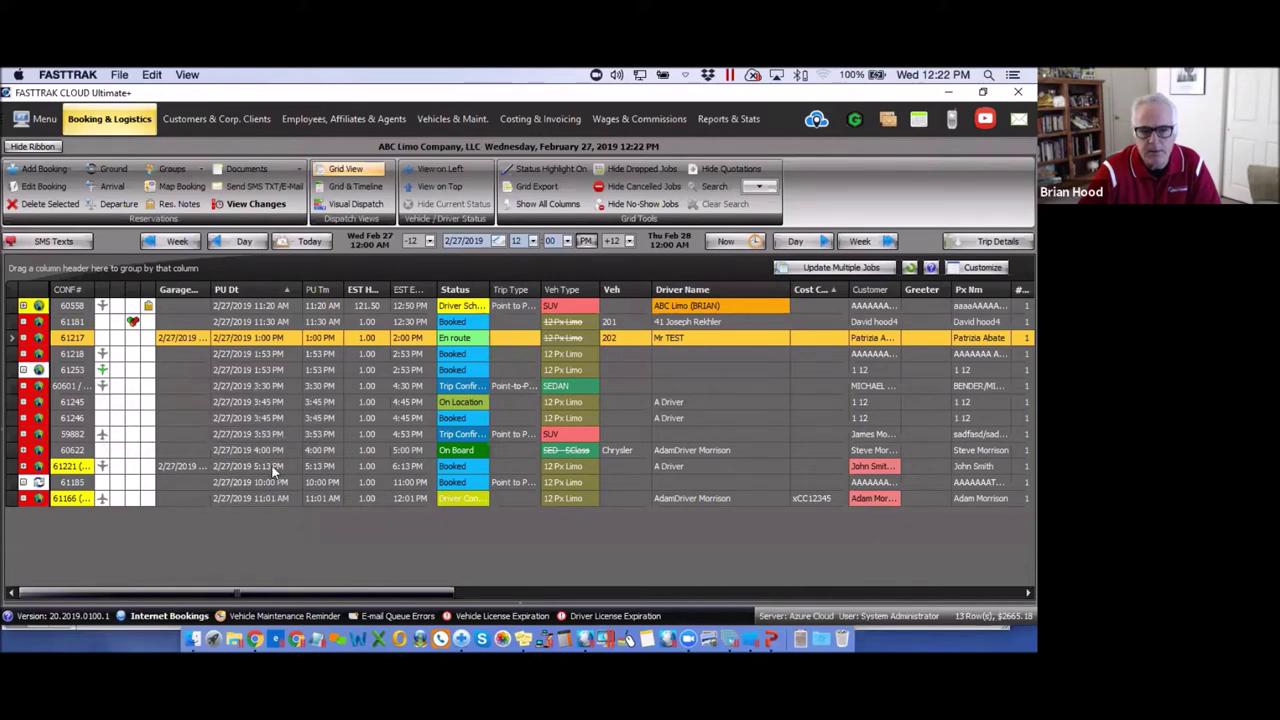
click(114, 369)
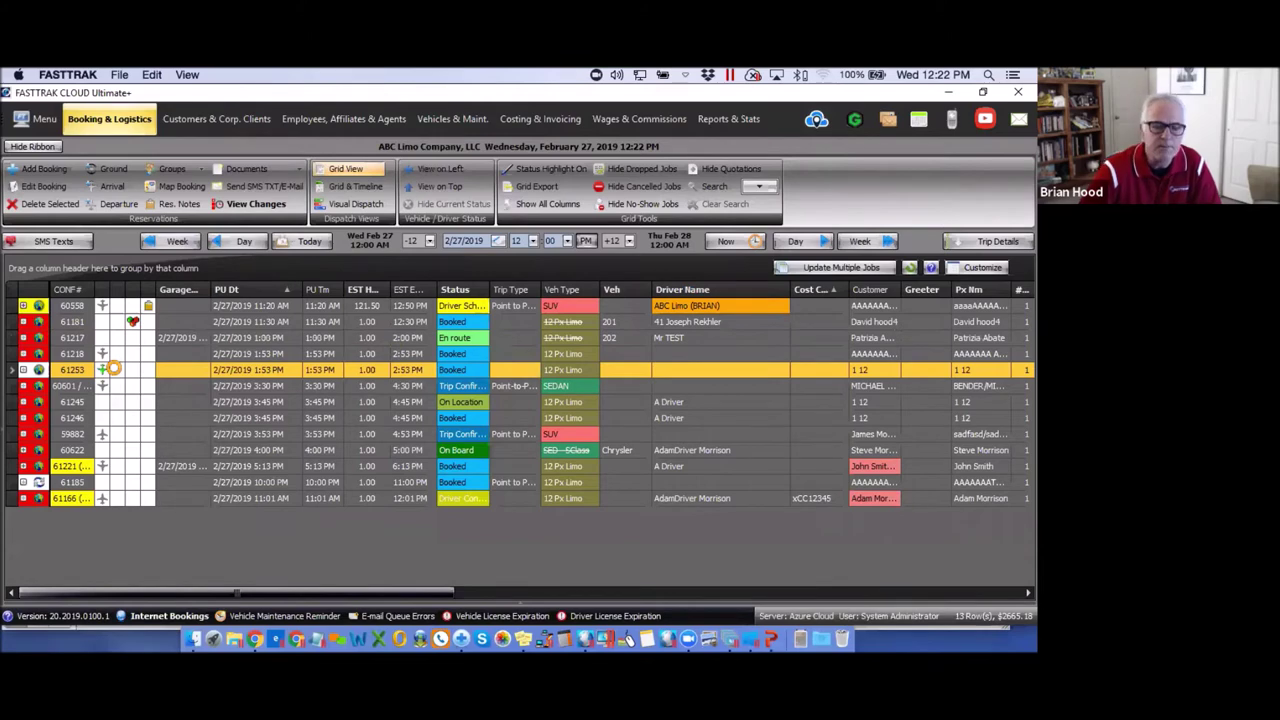
double_click(110, 369)
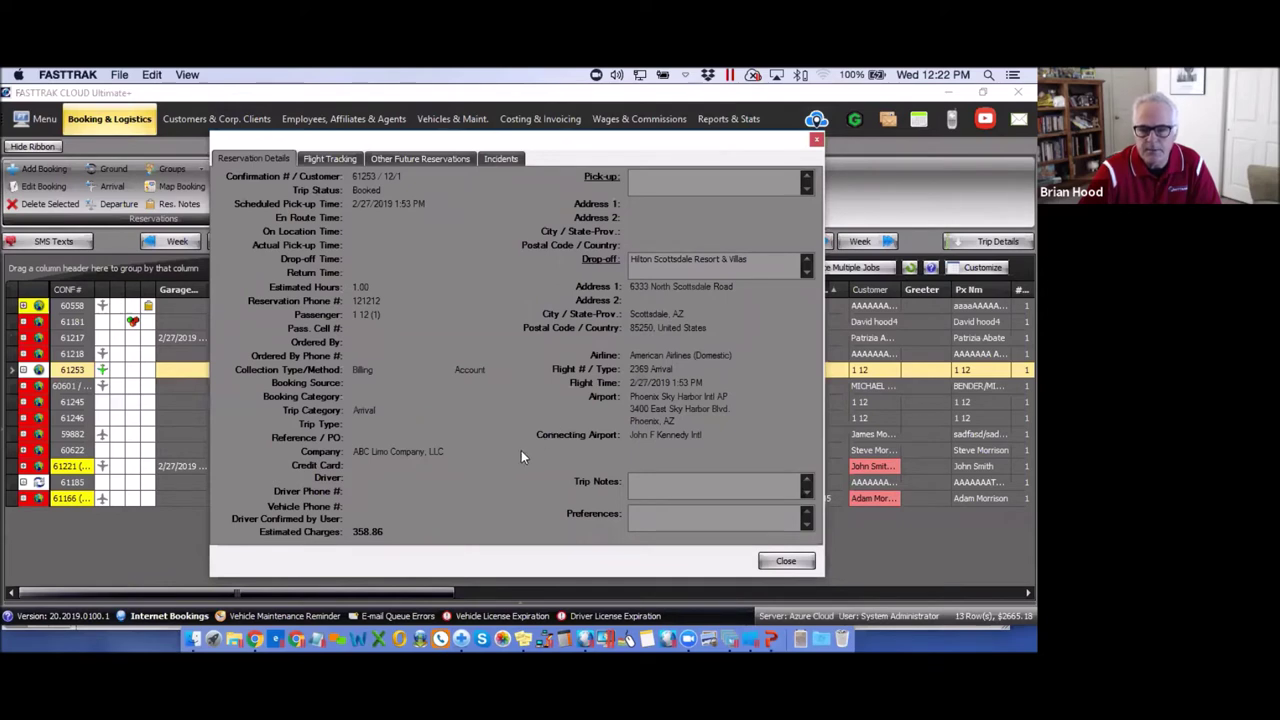
click(325, 160)
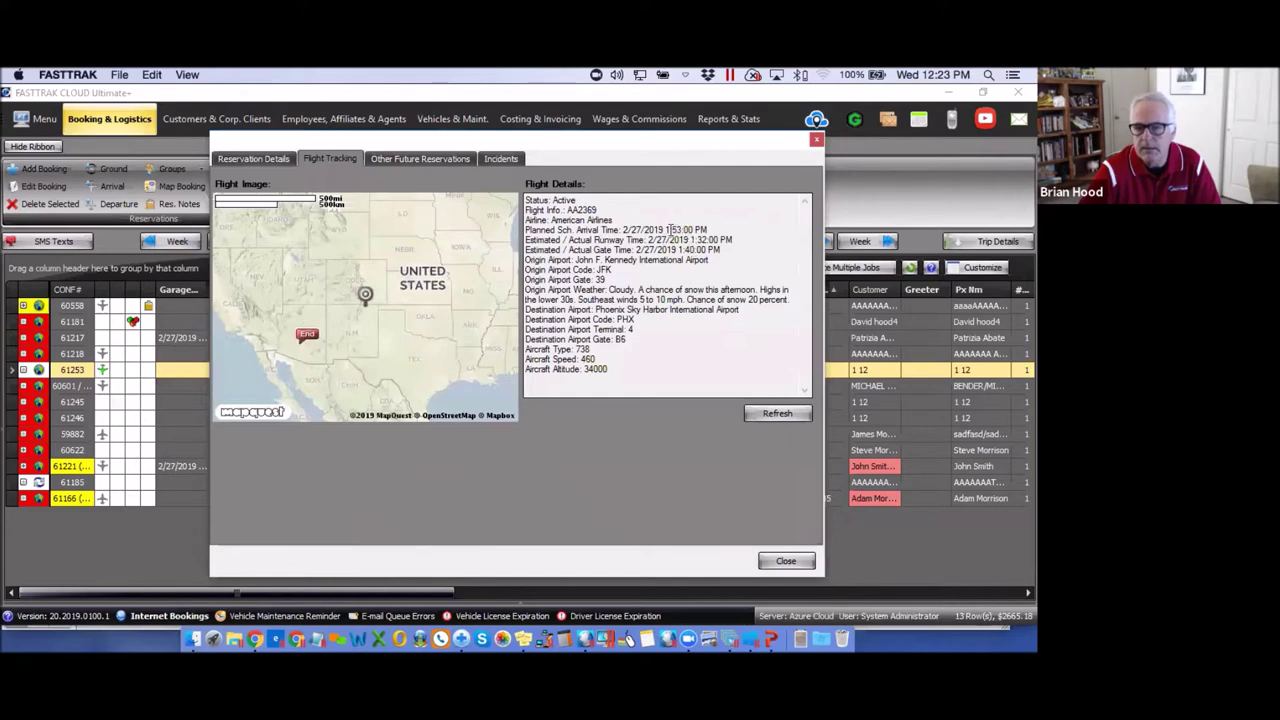
Highlight AA2369's 1:53 PM planned arrival, estimated gate arrival time and destination terminal
drag(680, 229, 712, 228)
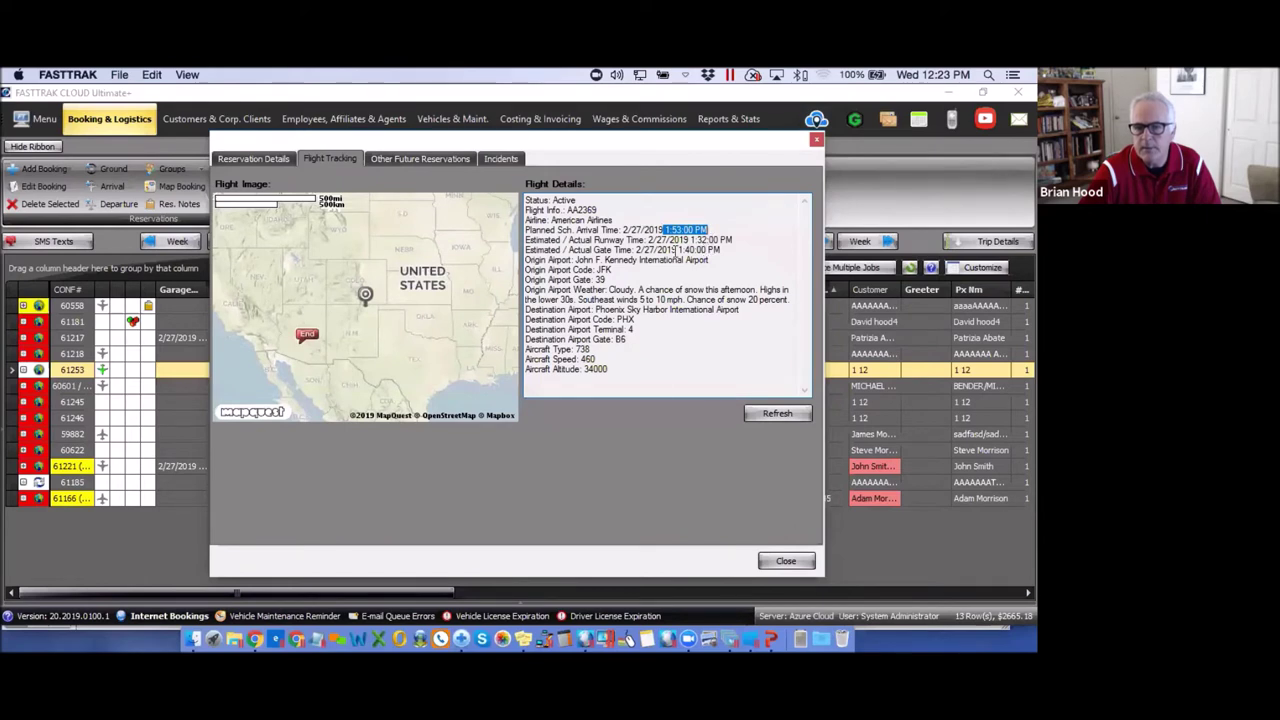
drag(678, 249, 722, 249)
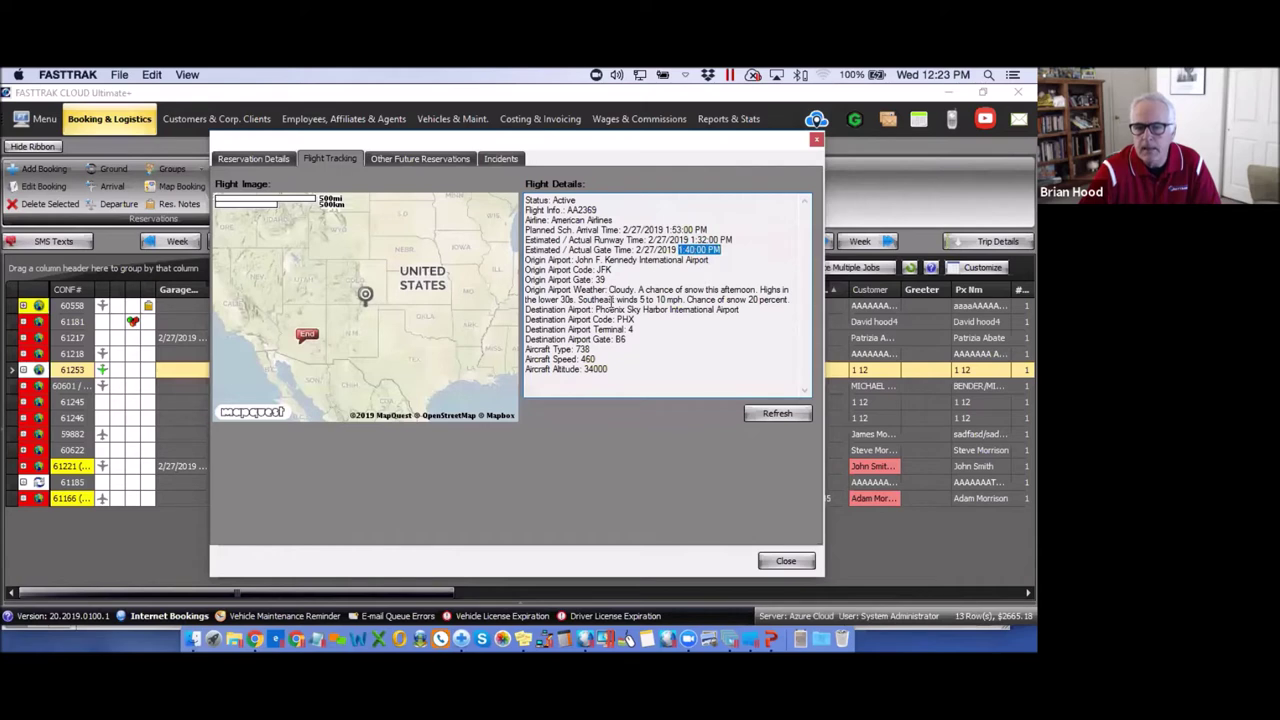
click(634, 330)
drag(636, 330, 594, 341)
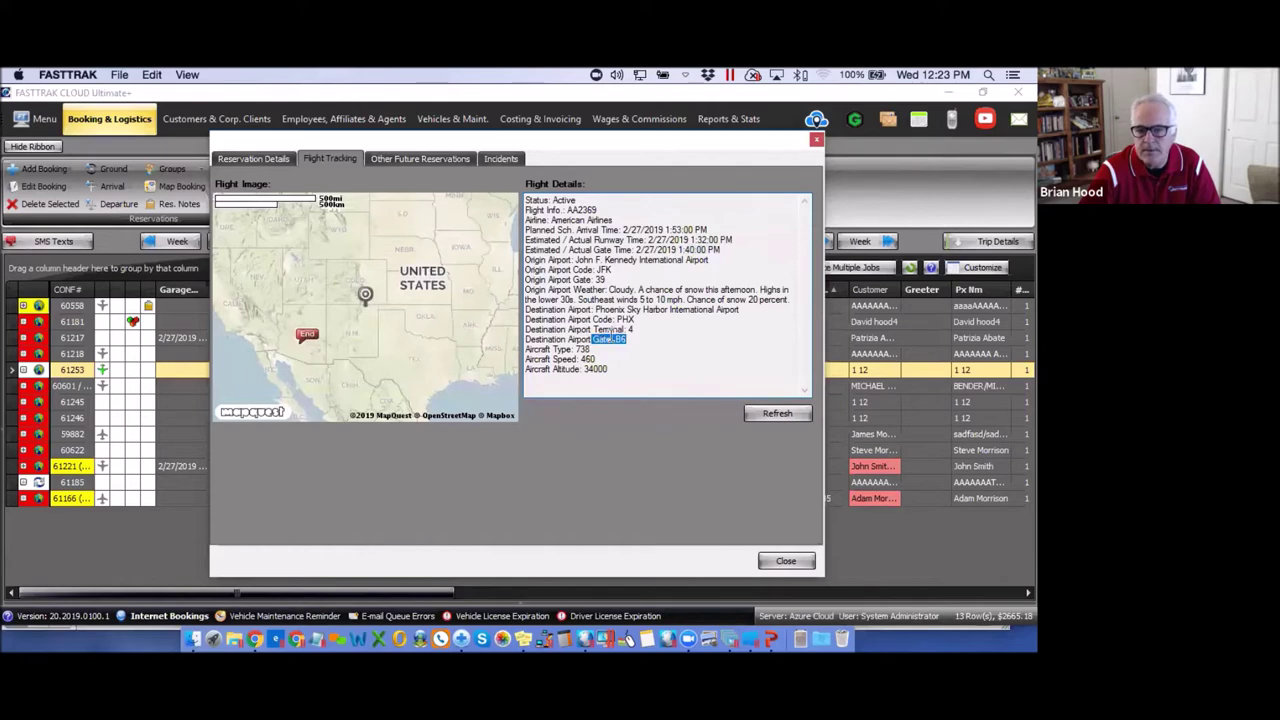
List the passenger's other future reservations: two 12 Px Limo trips, 61245 and 61246
click(416, 158)
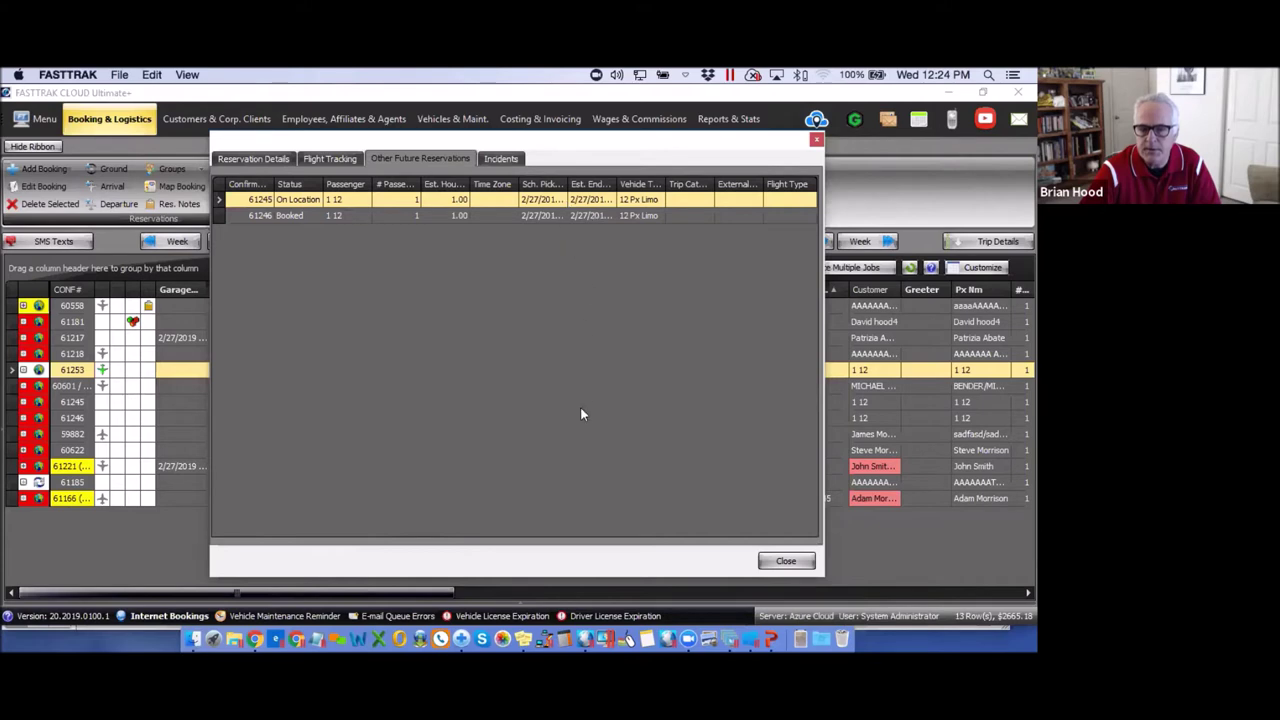
Add an incident for trip 61253 with a looked-up employee and description 'gggggggg'
click(498, 159)
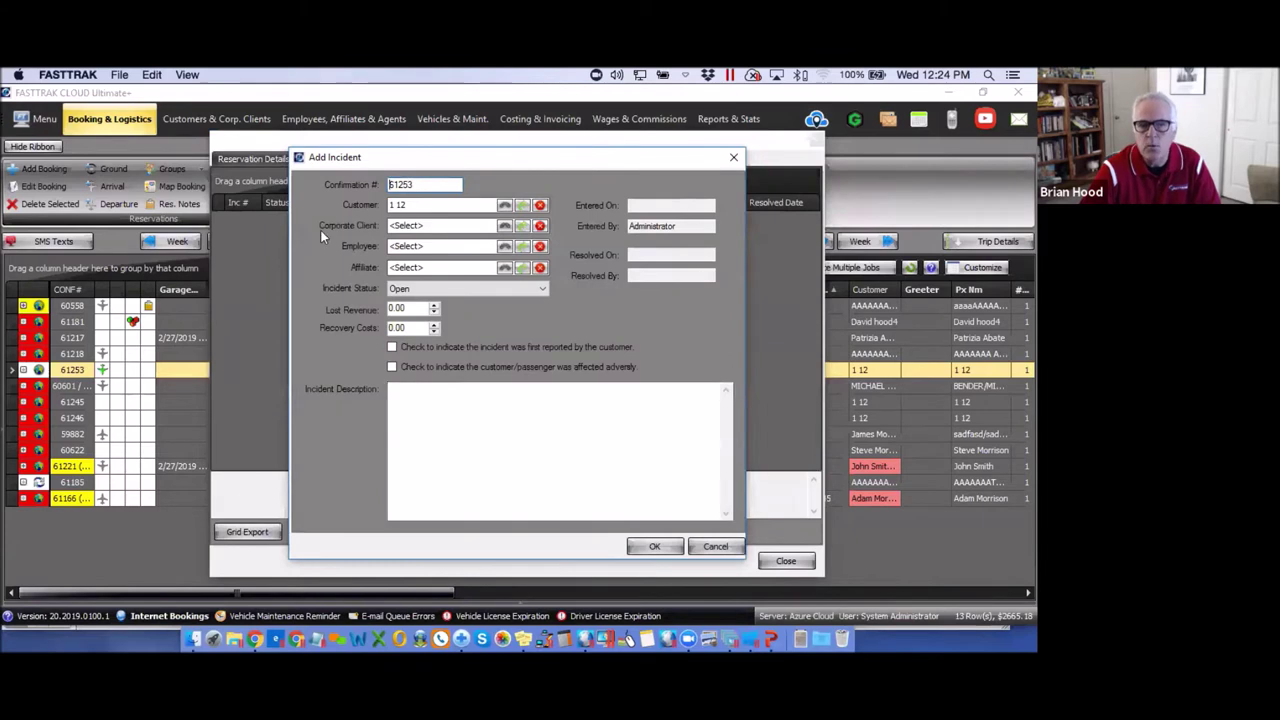
click(505, 248)
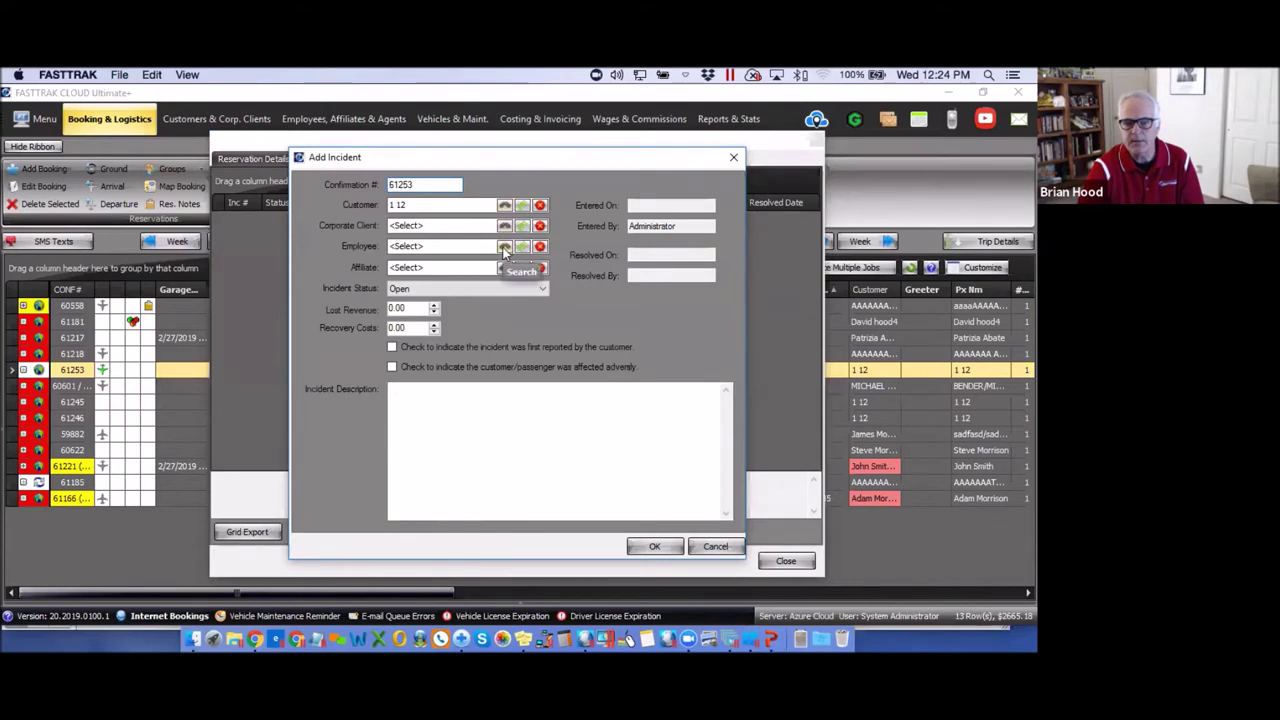
click(487, 299)
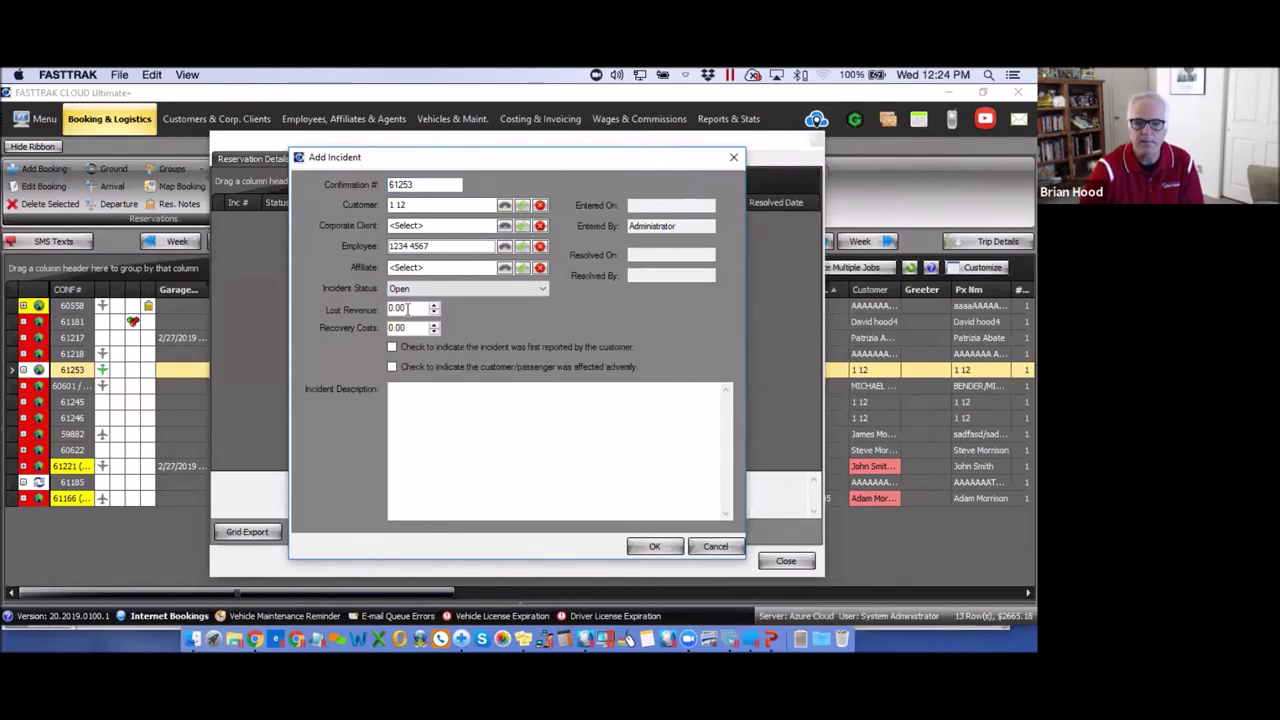
drag(406, 308, 389, 308)
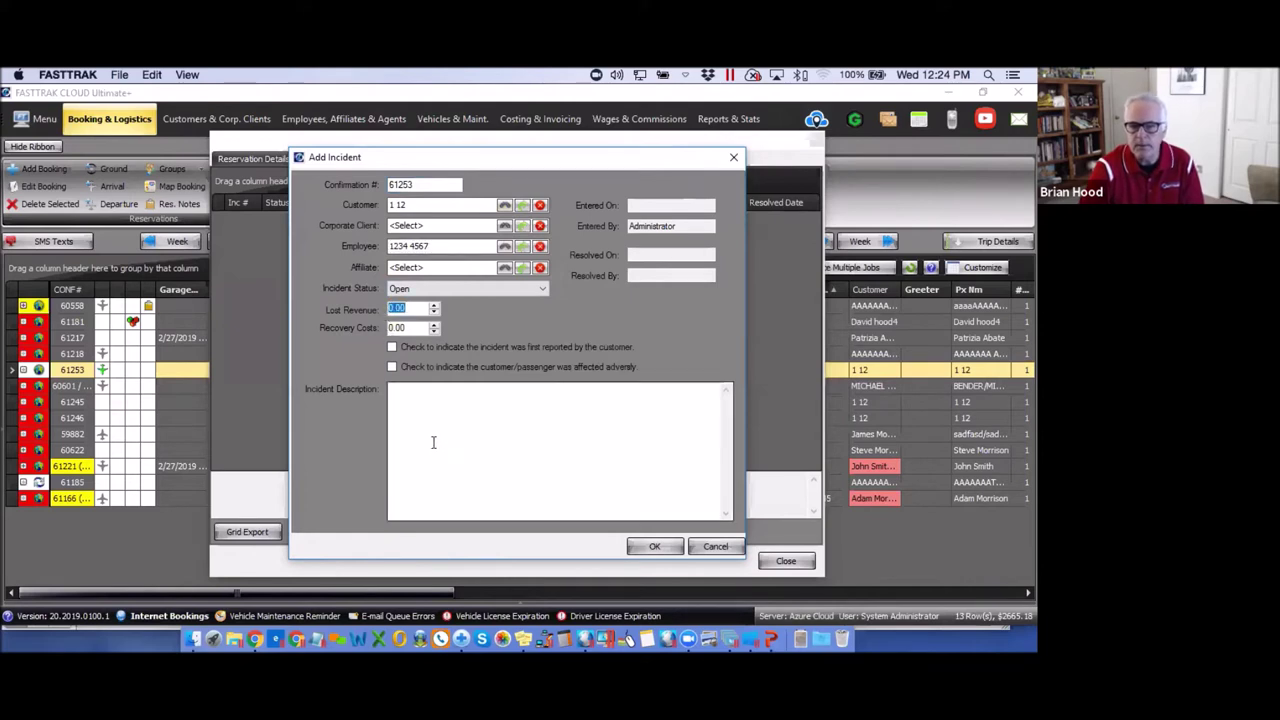
click(416, 399)
text(gggggggg)
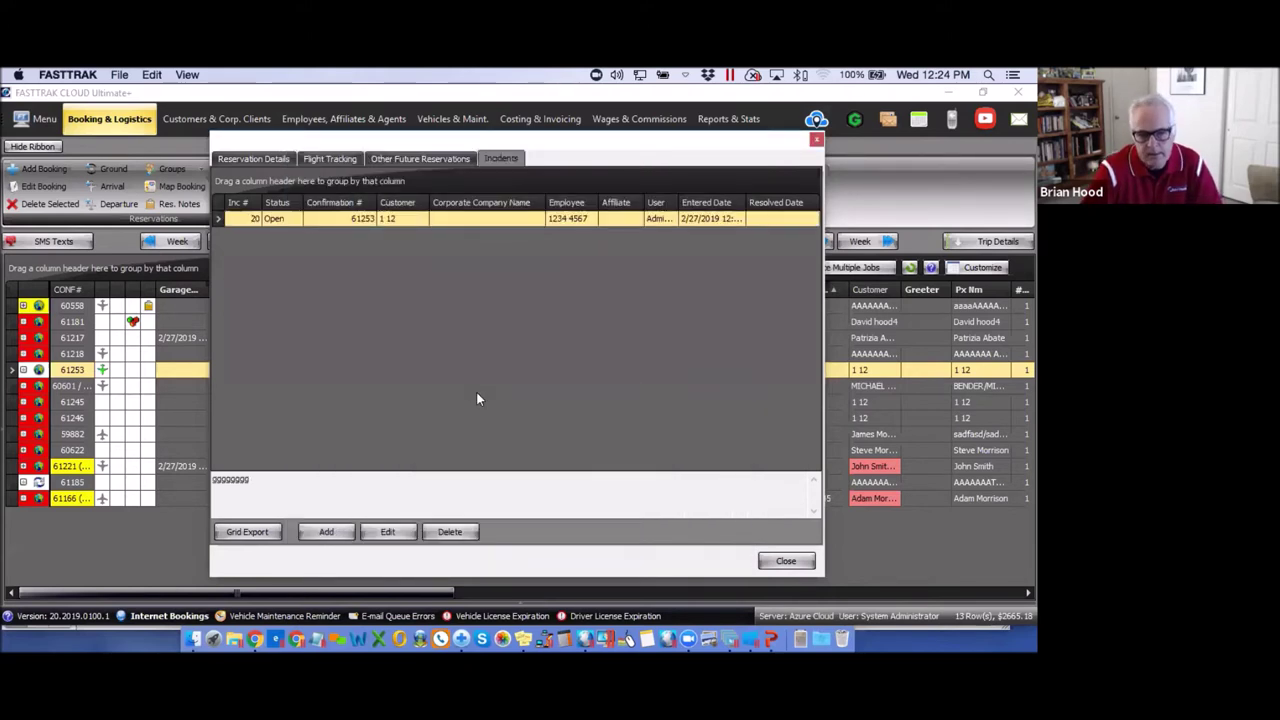
Shift the reservation window left, then close it to return to the February 27 grid
drag(669, 145, 618, 146)
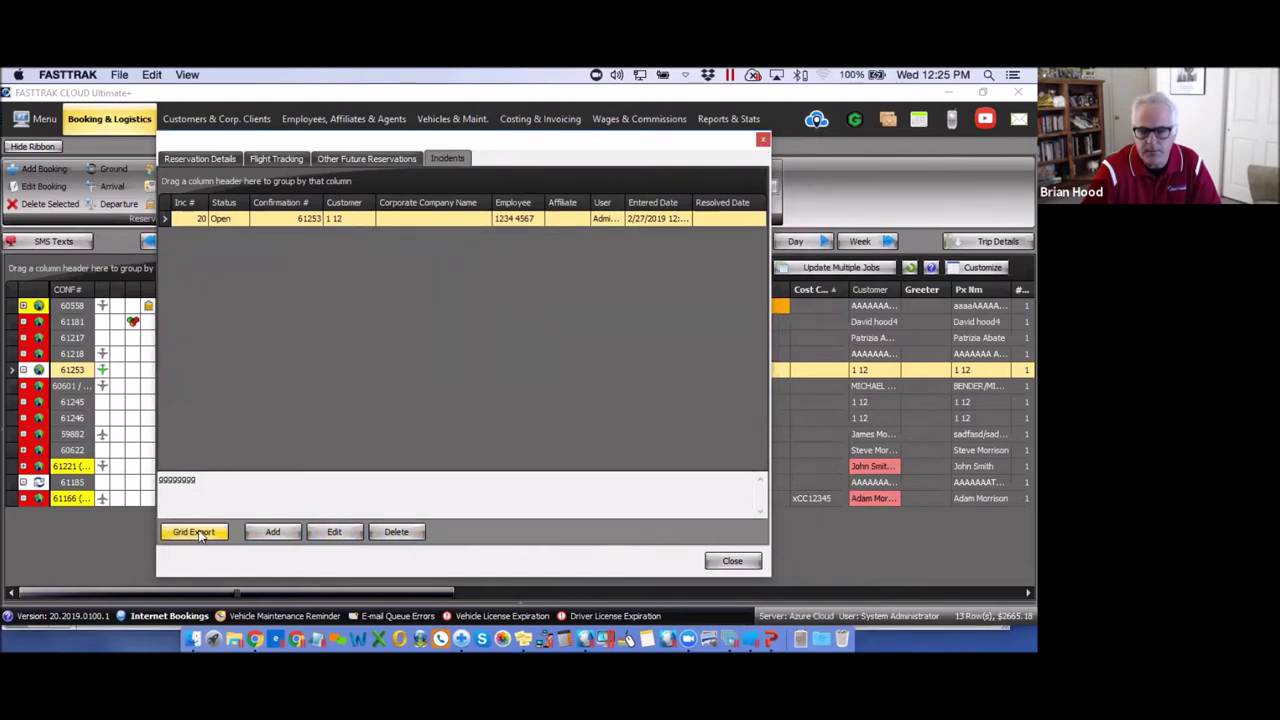
click(762, 140)
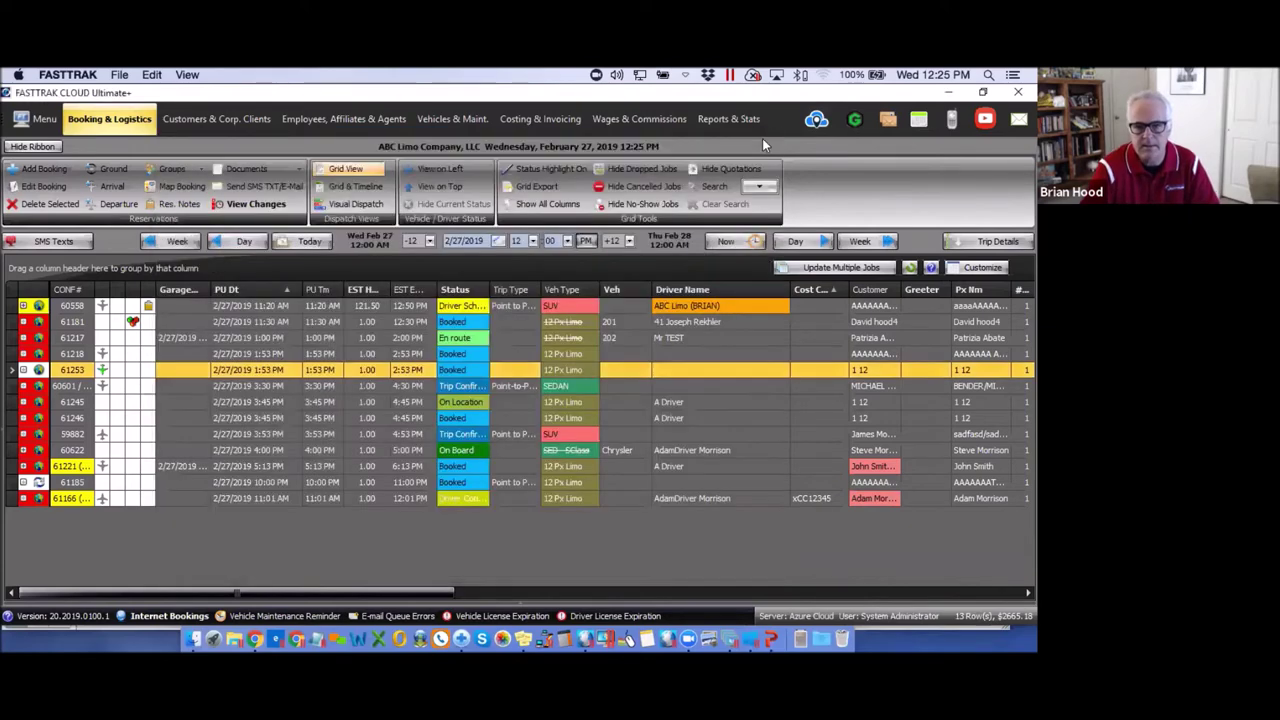
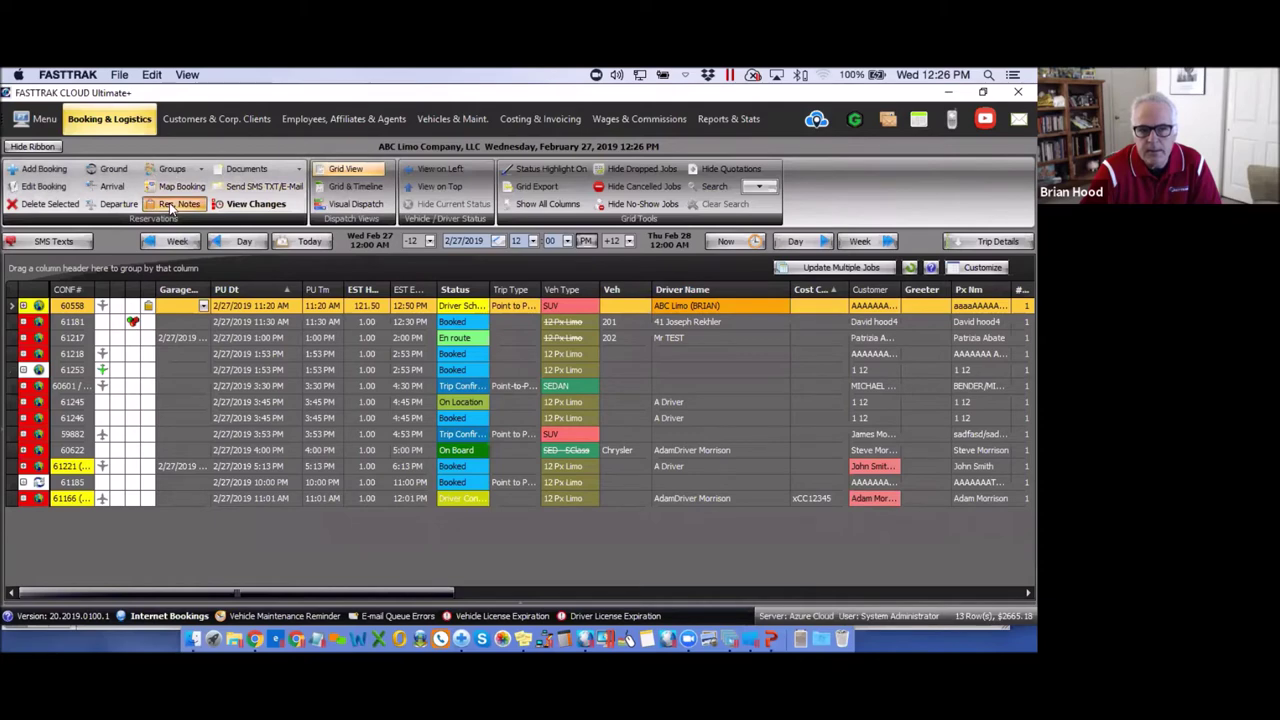
Add the dispatch note 'ggggg' to reservation 60558 and save it
click(171, 205)
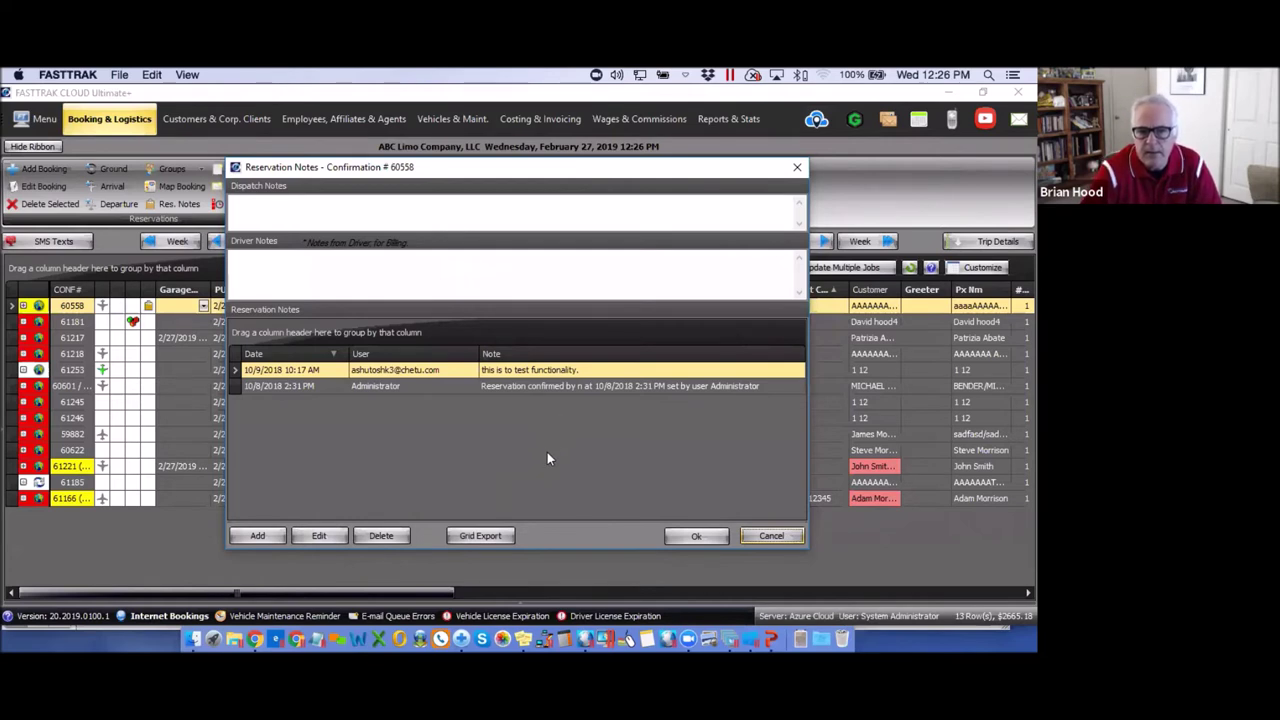
click(276, 211)
click(263, 260)
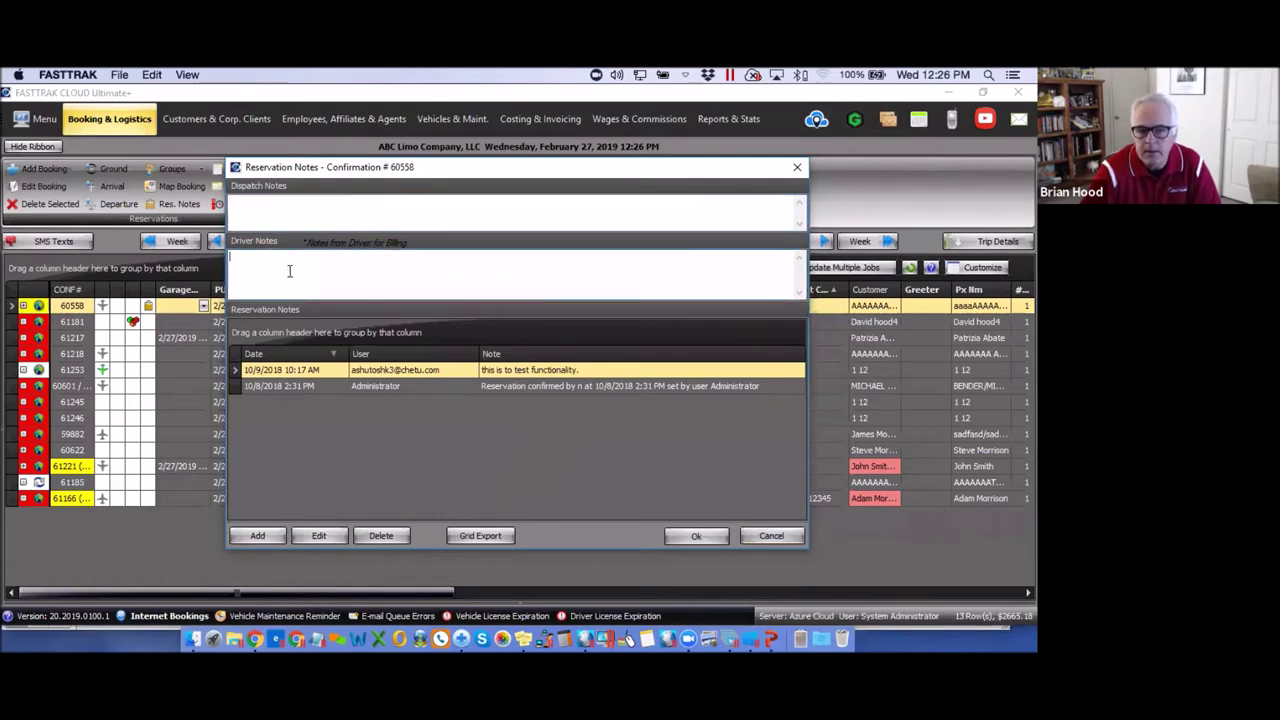
click(268, 211)
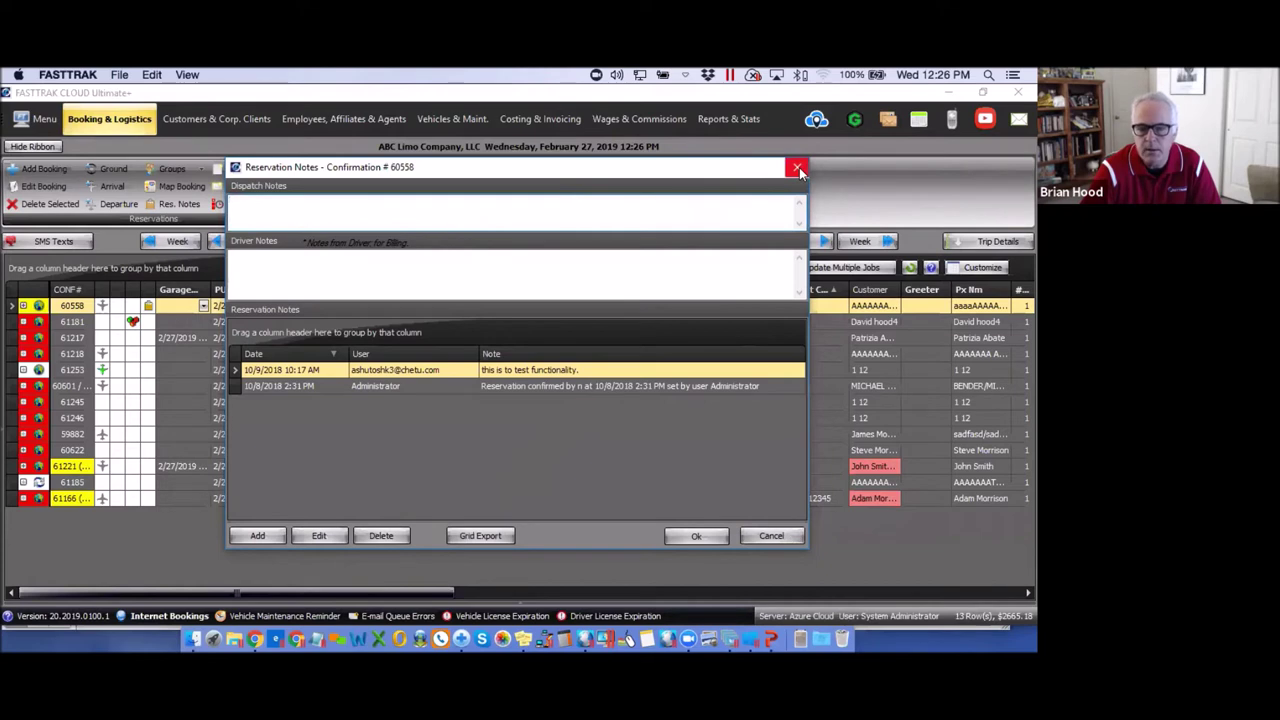
text(ggggg)
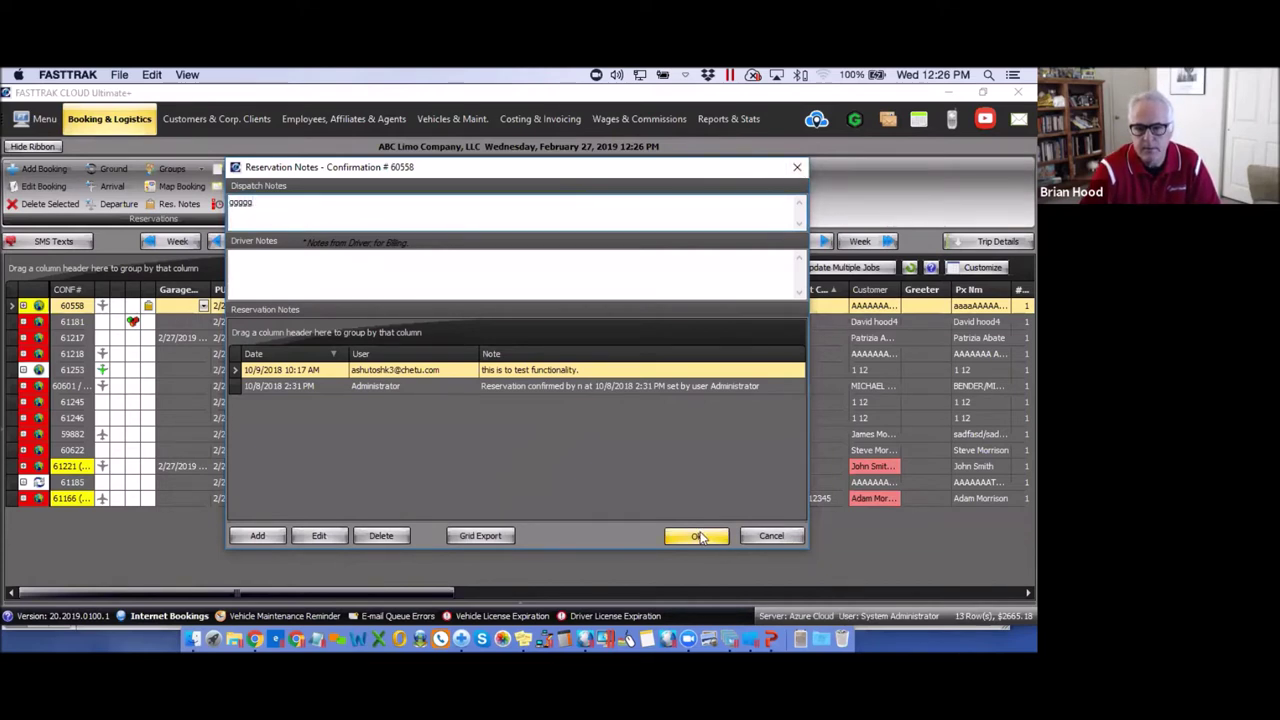
click(700, 536)
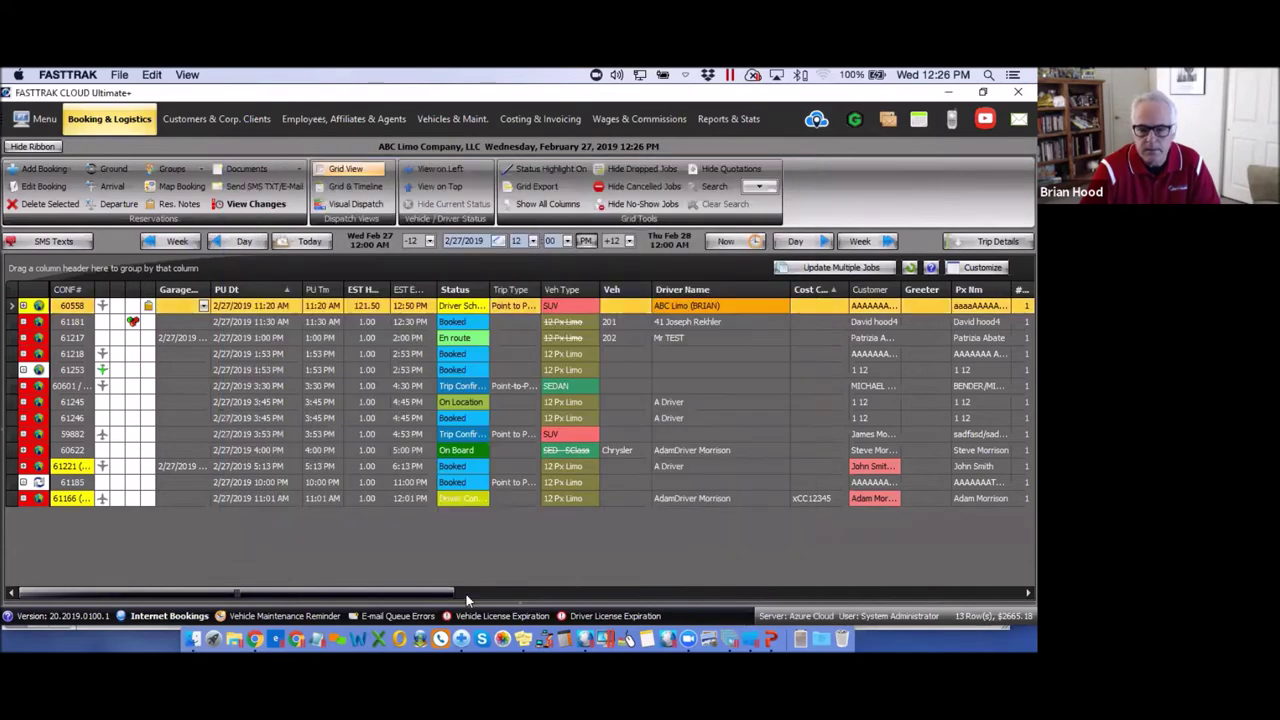
Replace job 60558's Dispatch Notes cell in the grid with 'yyyyyy'
drag(386, 591, 1012, 592)
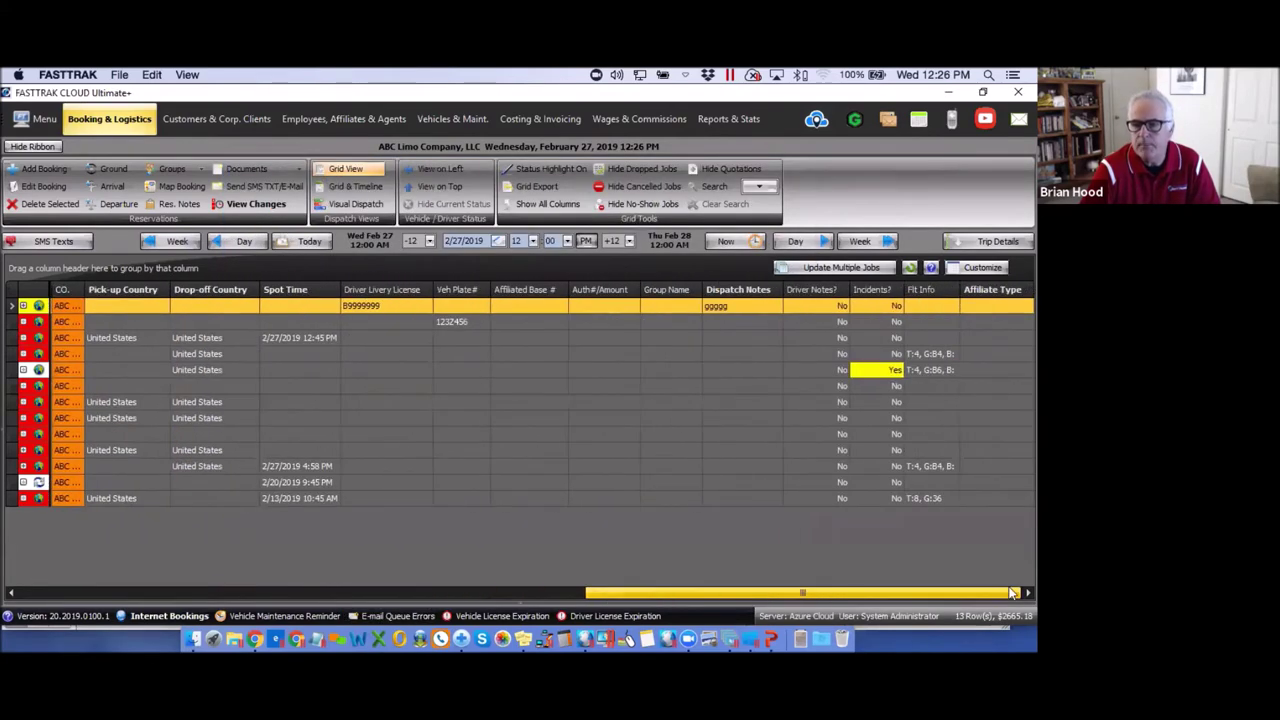
click(727, 310)
key(ctrl+a)
text(yyyyyy)
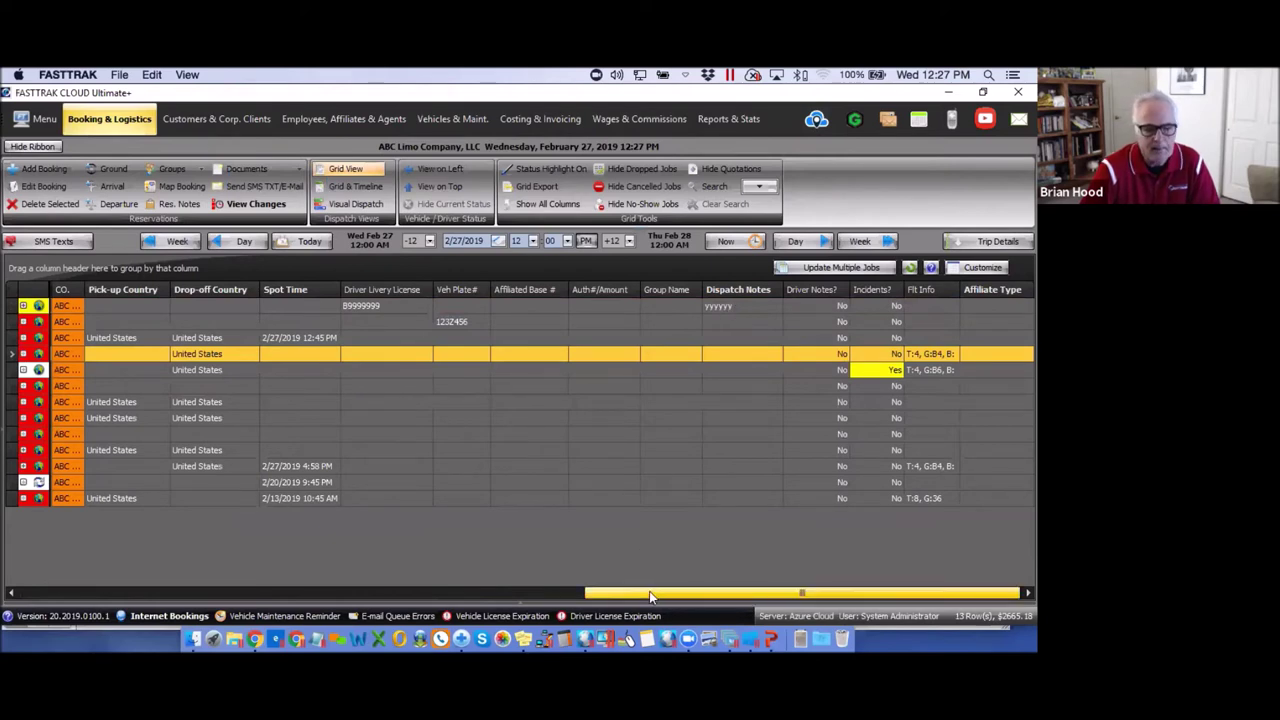
drag(649, 591, 637, 588)
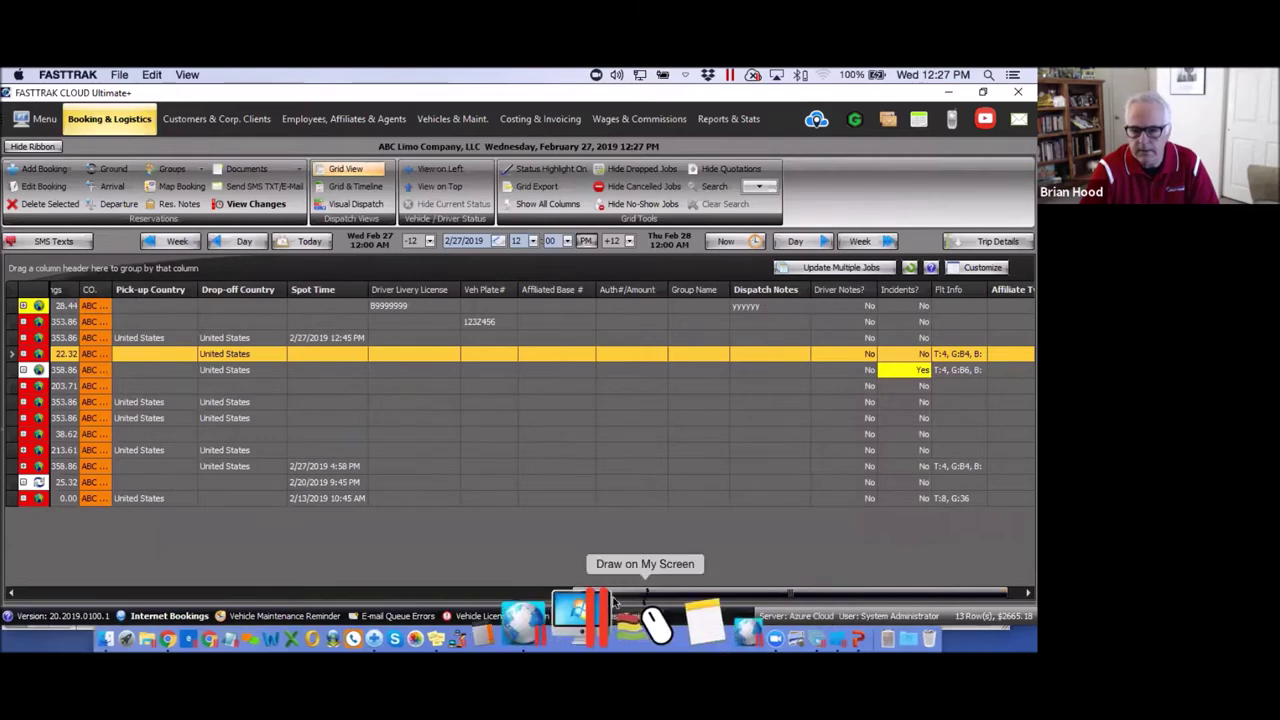
drag(599, 591, 35, 568)
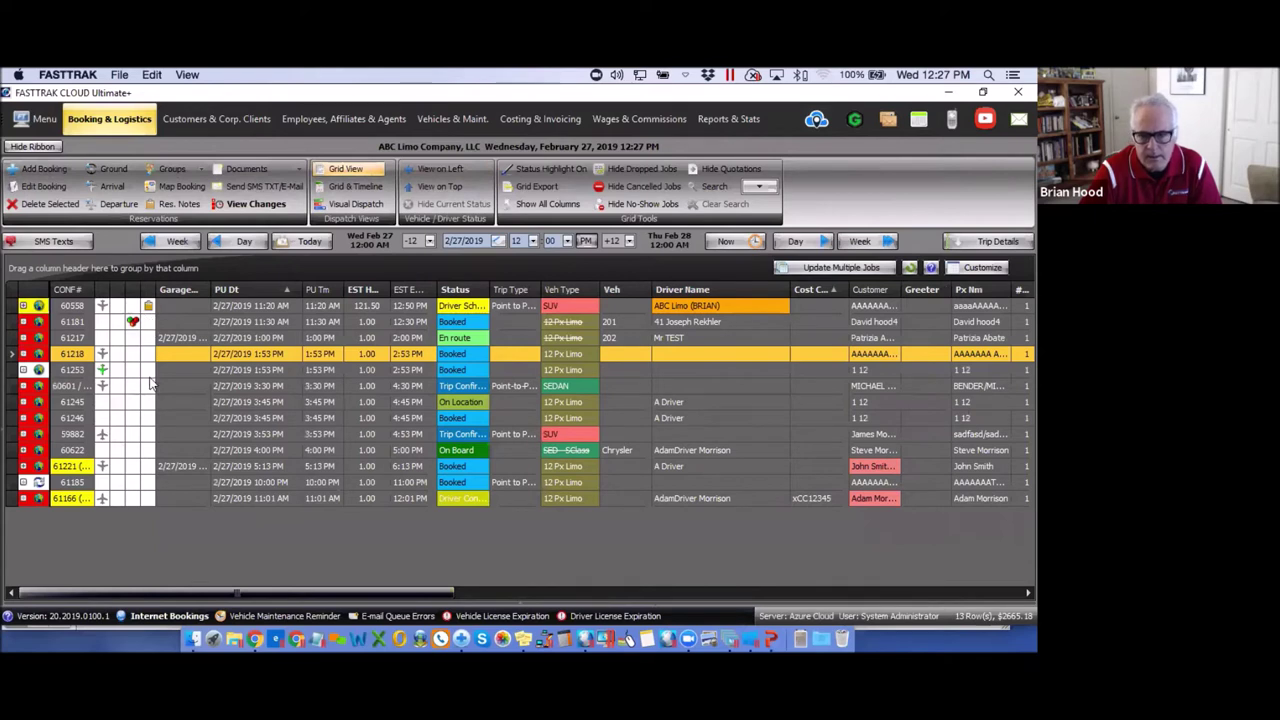
click(932, 268)
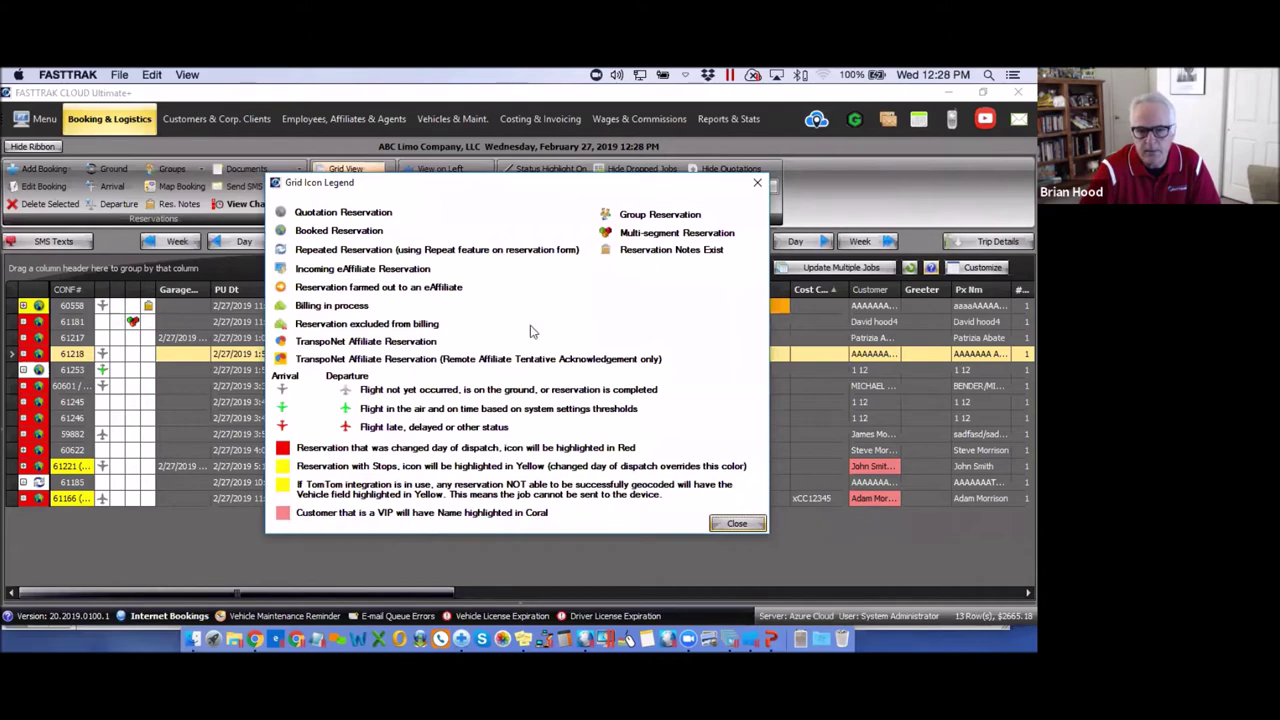
click(760, 185)
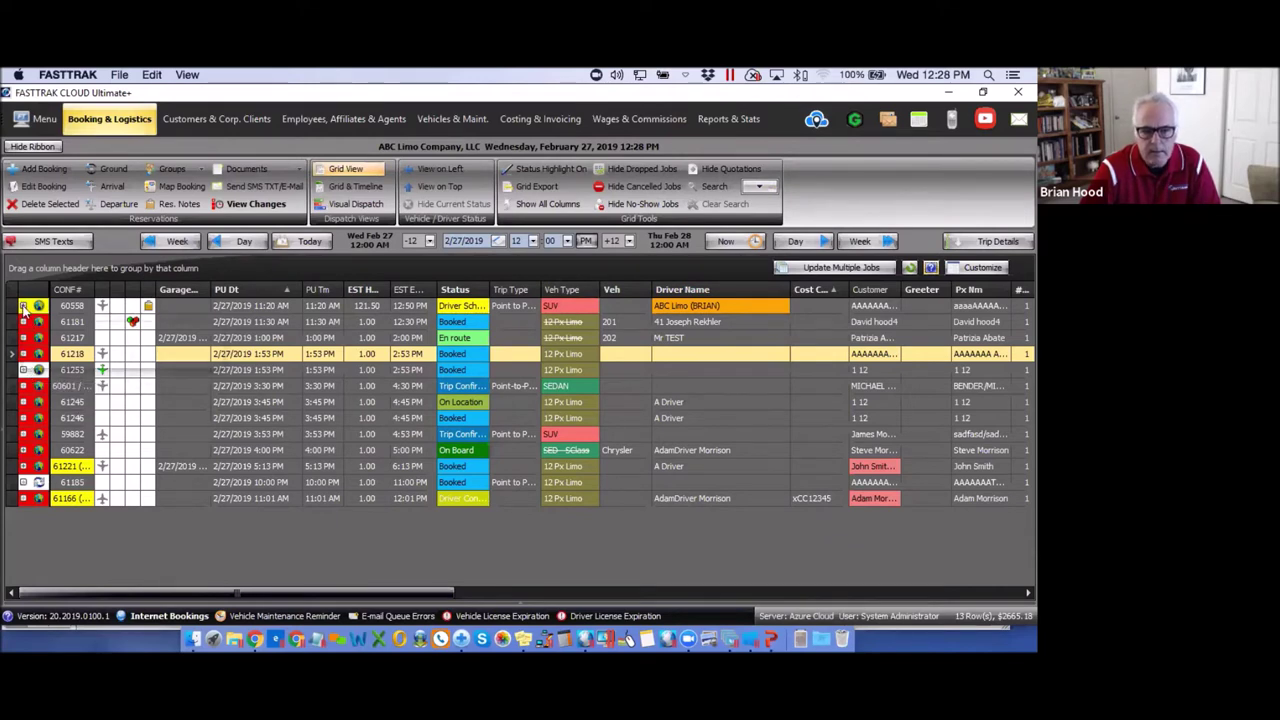
Set job 60558's pick-up Address 1 to the suggested Scottsdale, AZ 85254 address
mouse_move(24, 310)
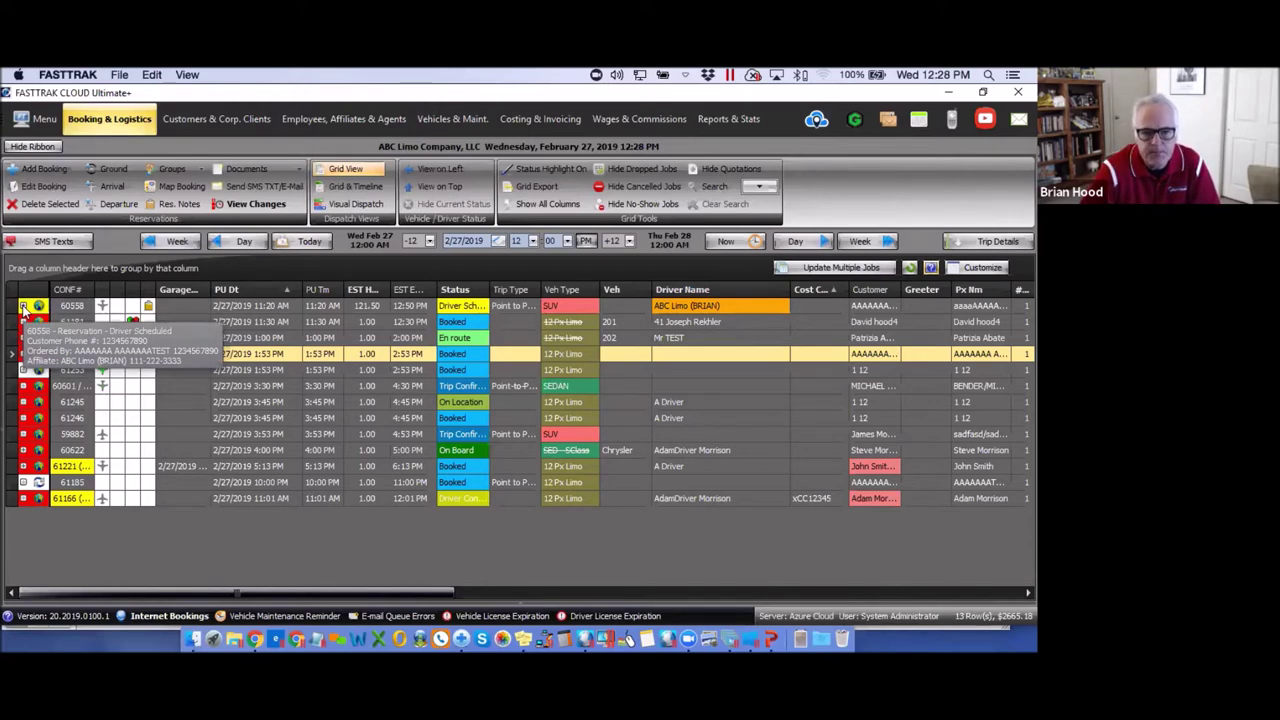
click(23, 306)
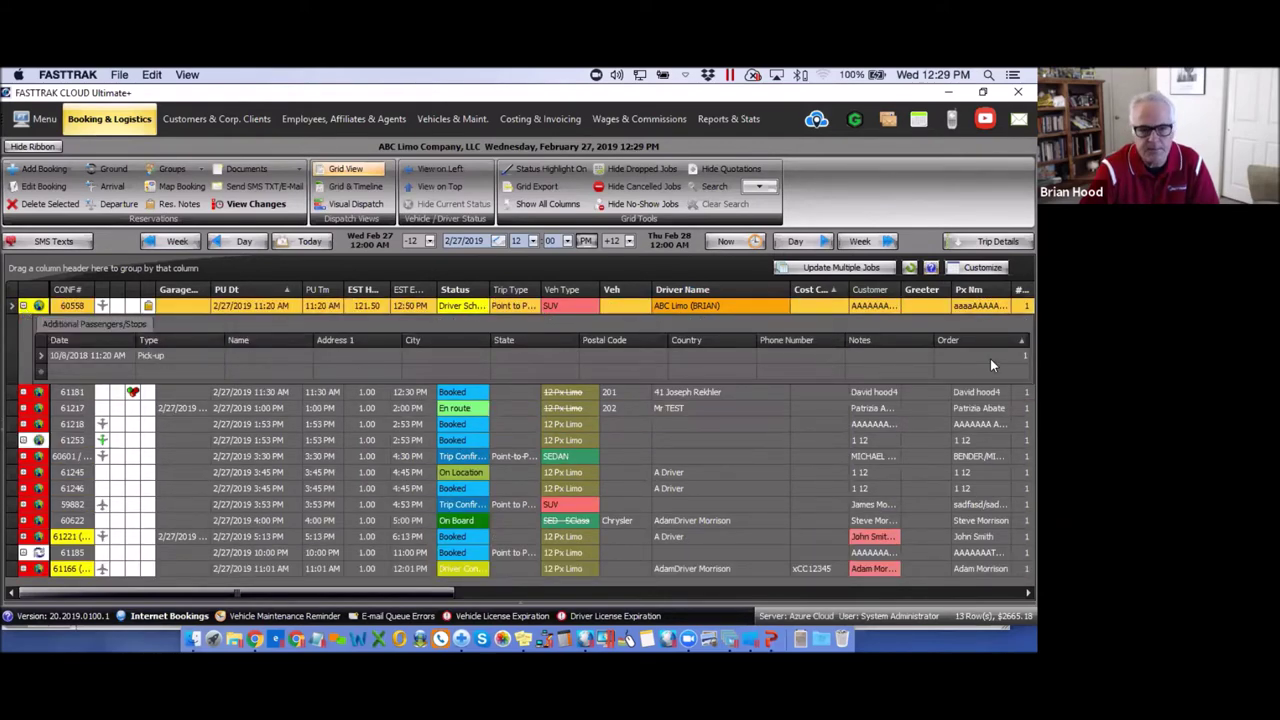
click(343, 356)
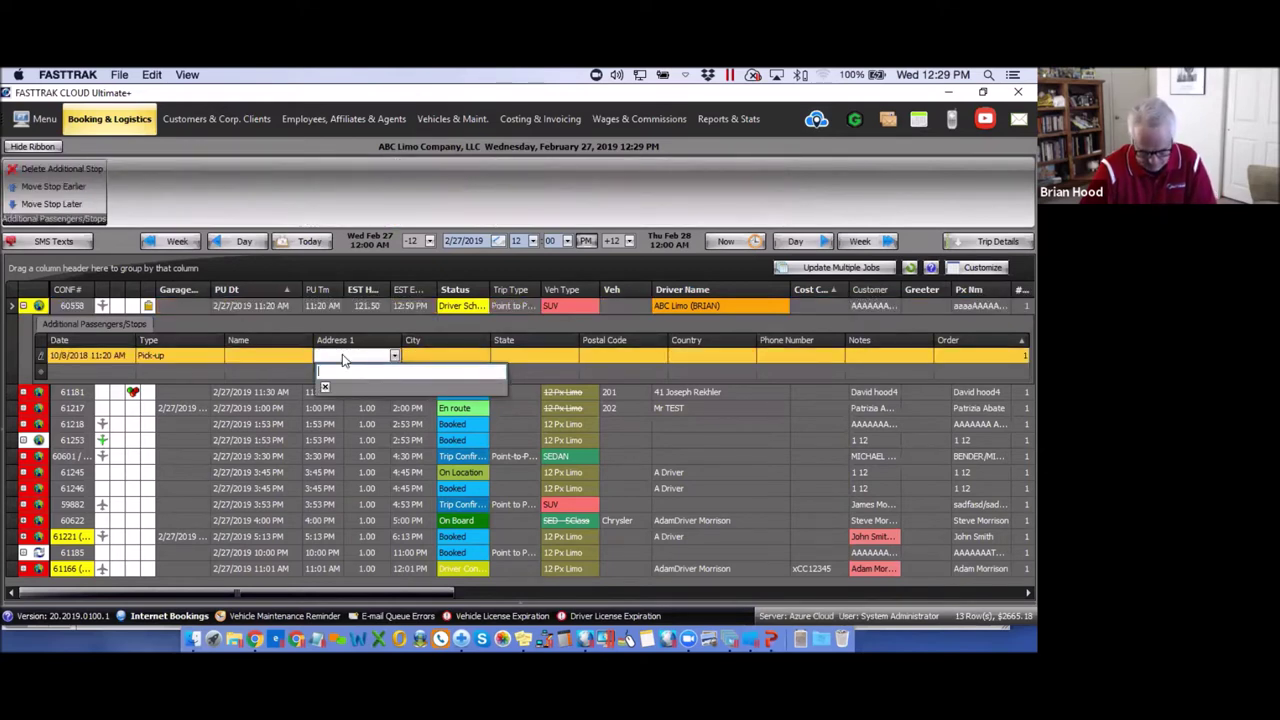
text(red)
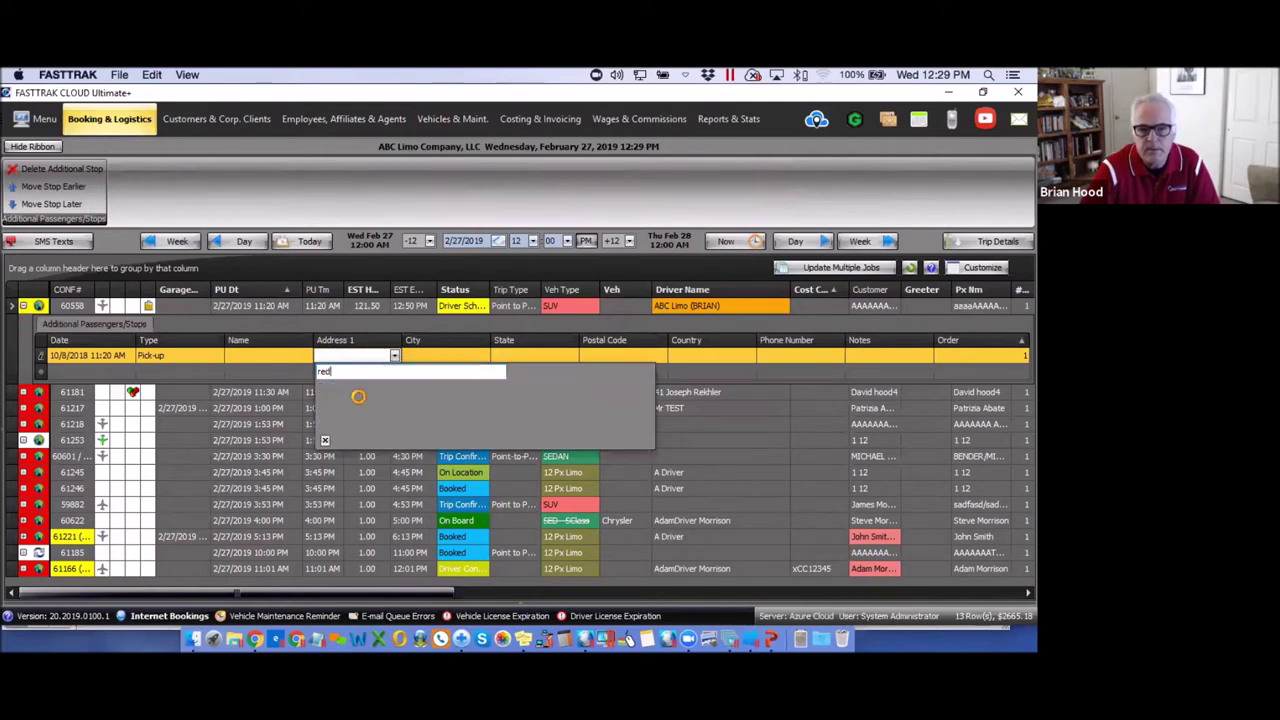
click(366, 380)
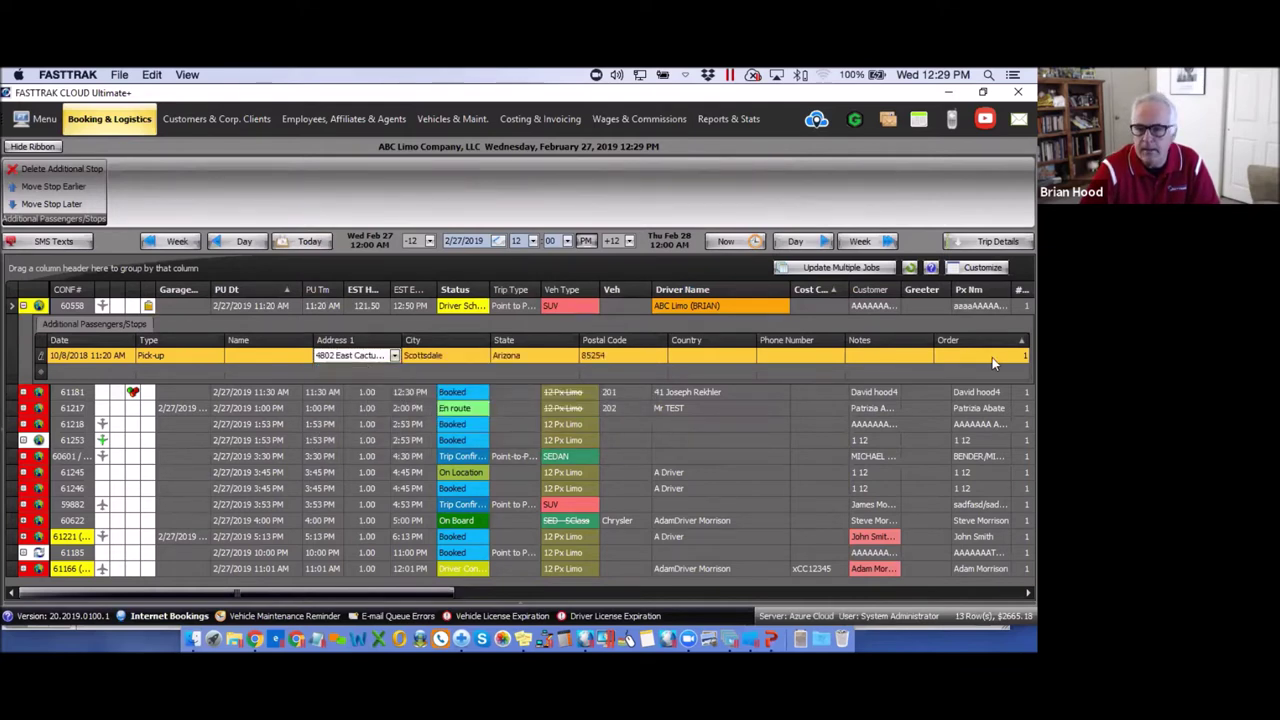
click(26, 308)
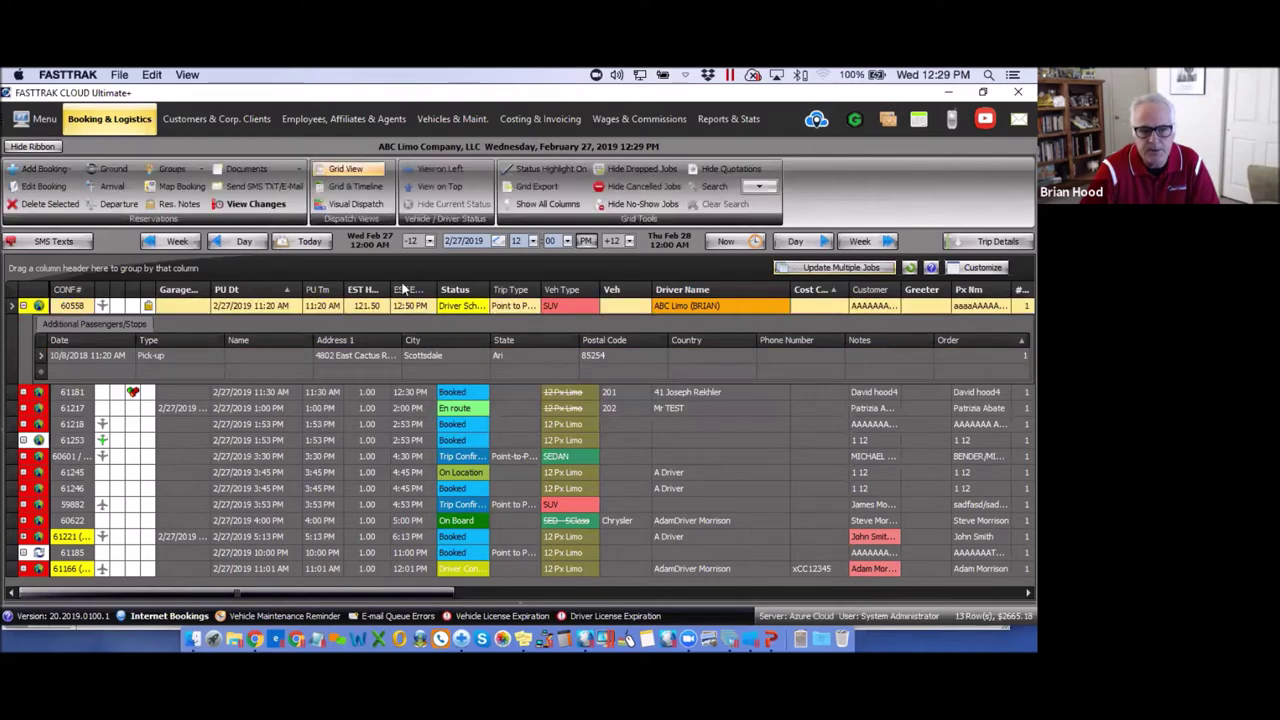
click(24, 306)
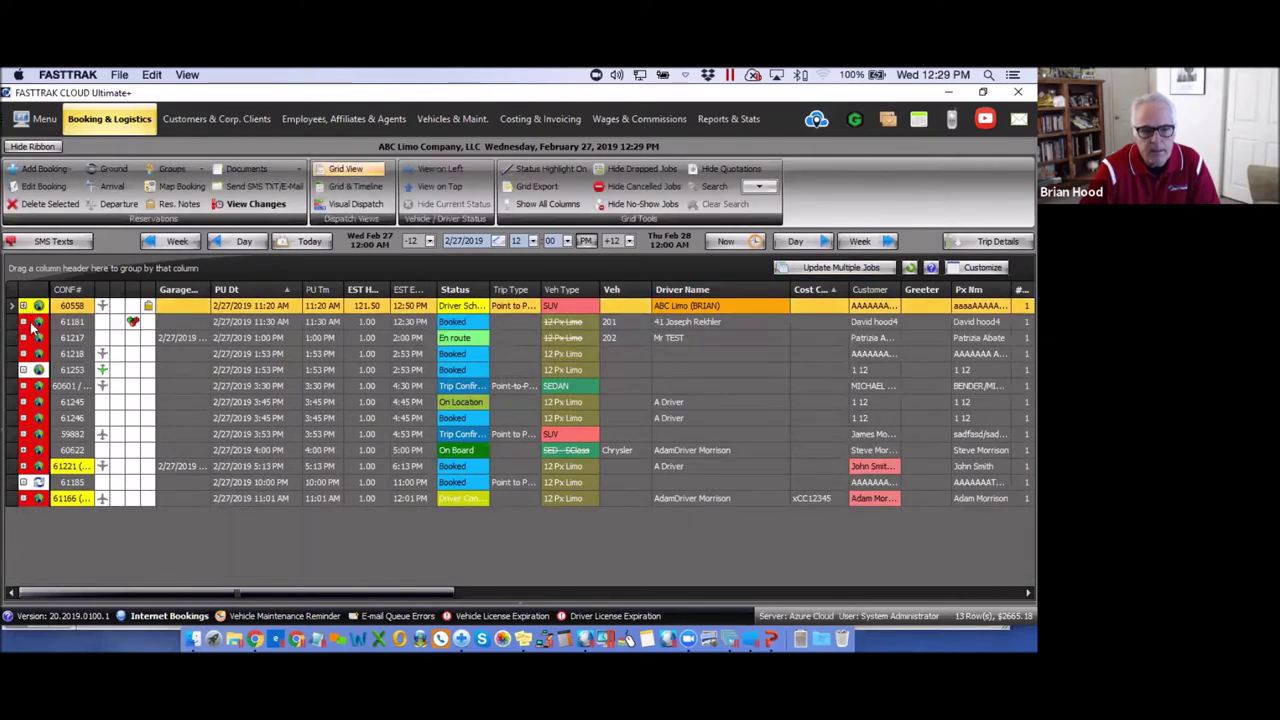
Expand and collapse job 61181's additional passengers and stops detail
mouse_move(33, 325)
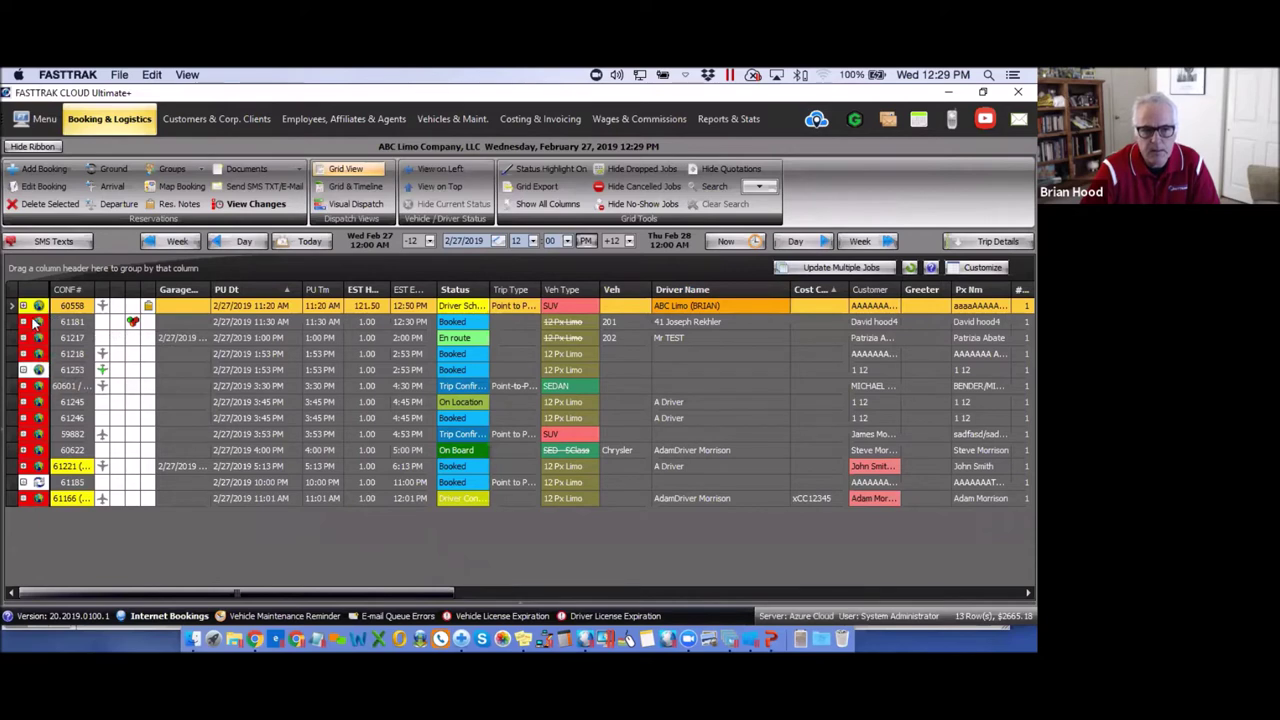
click(24, 321)
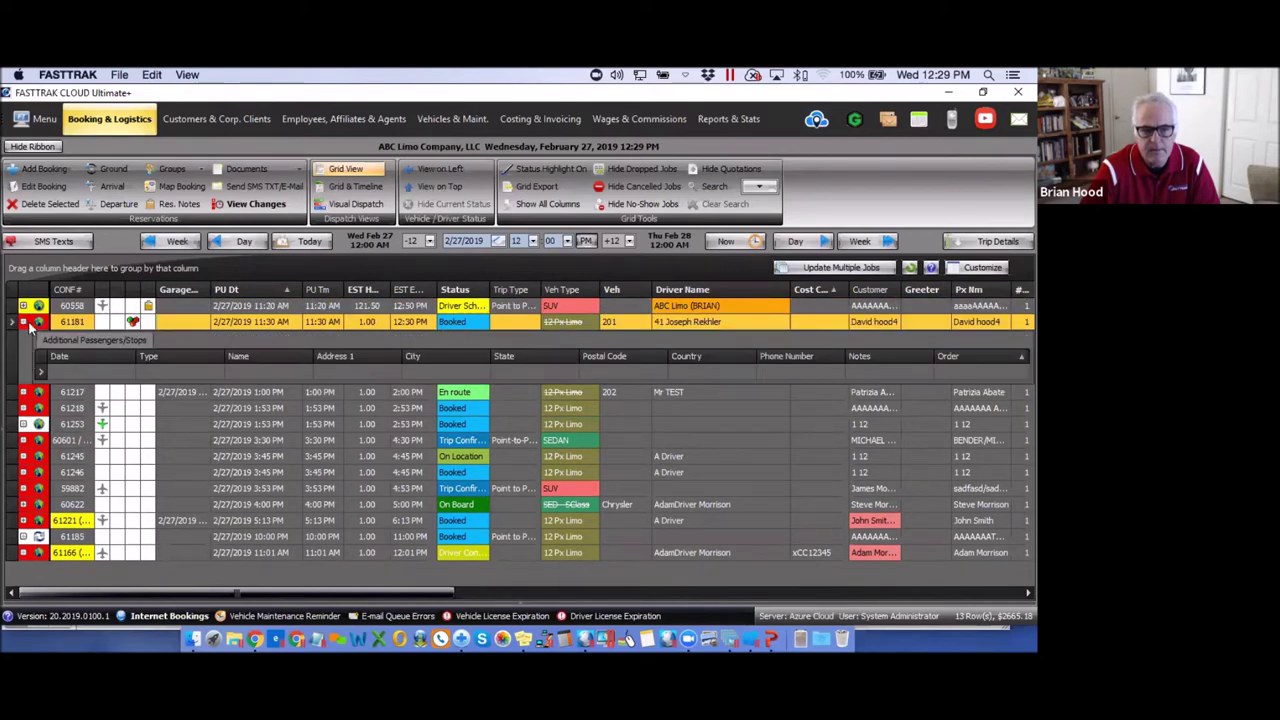
click(24, 321)
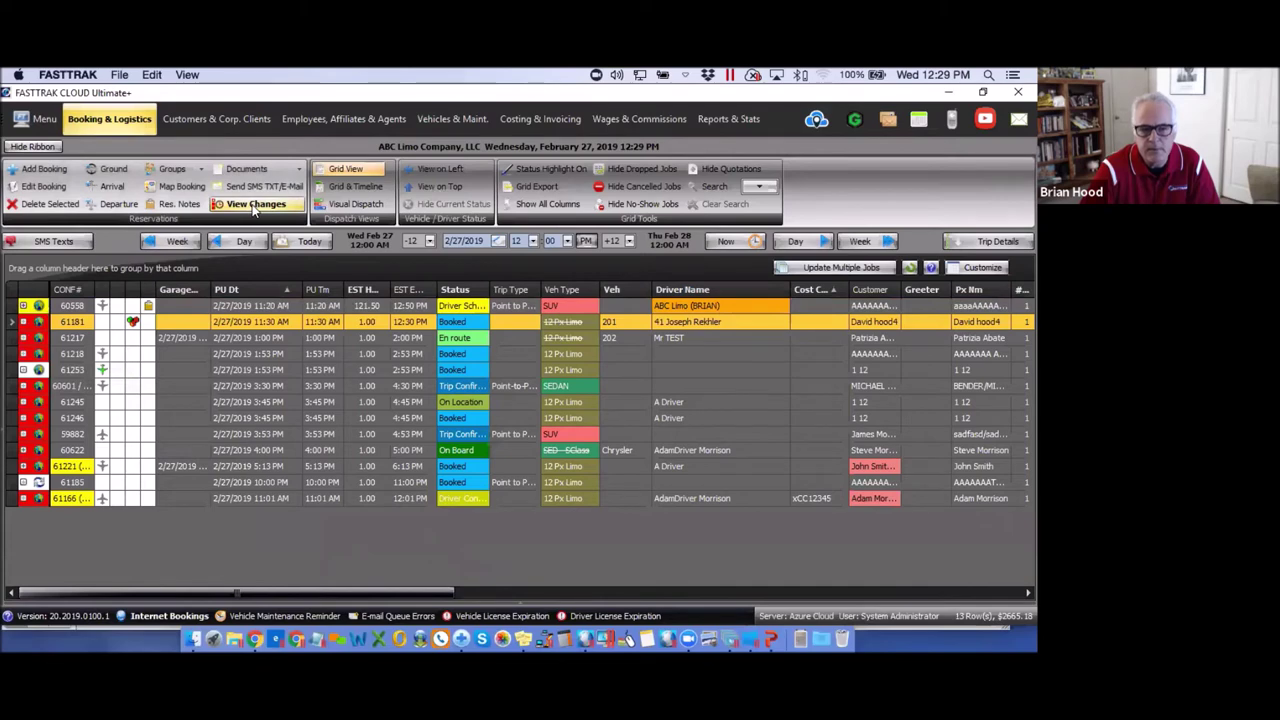
Review job 61181's Change Log and acknowledge its logged changes
click(254, 207)
click(255, 205)
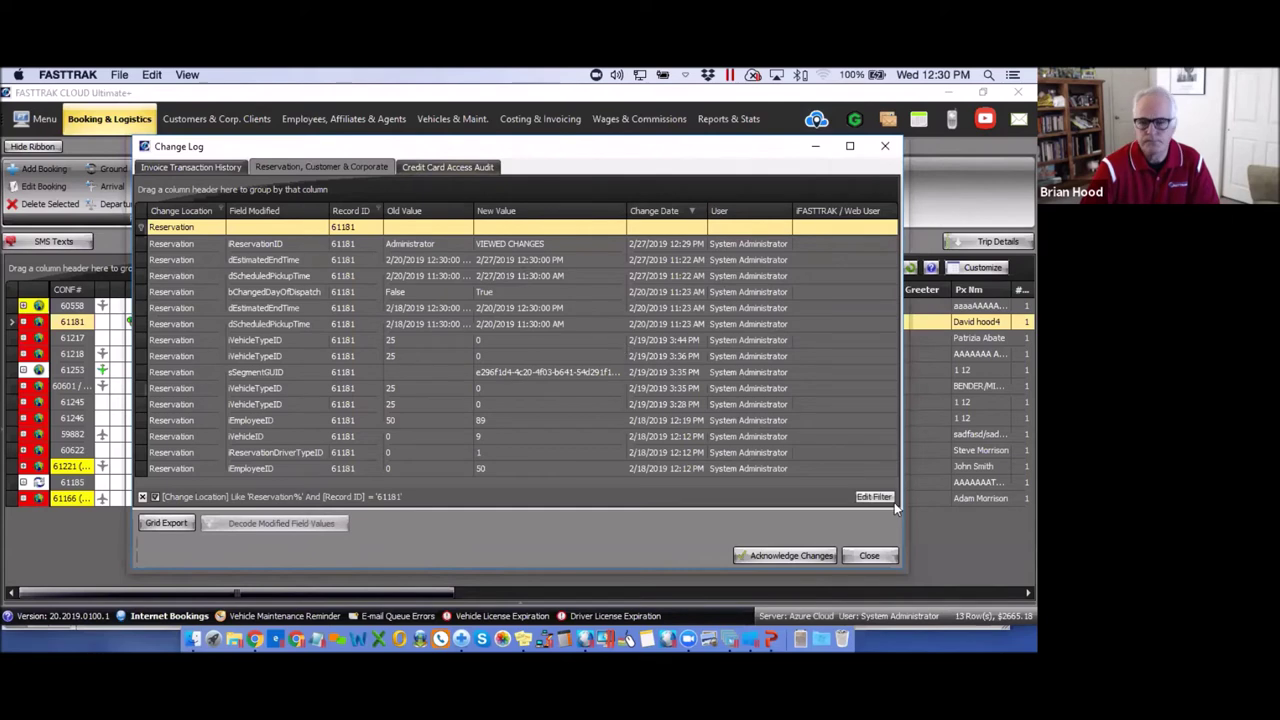
click(869, 556)
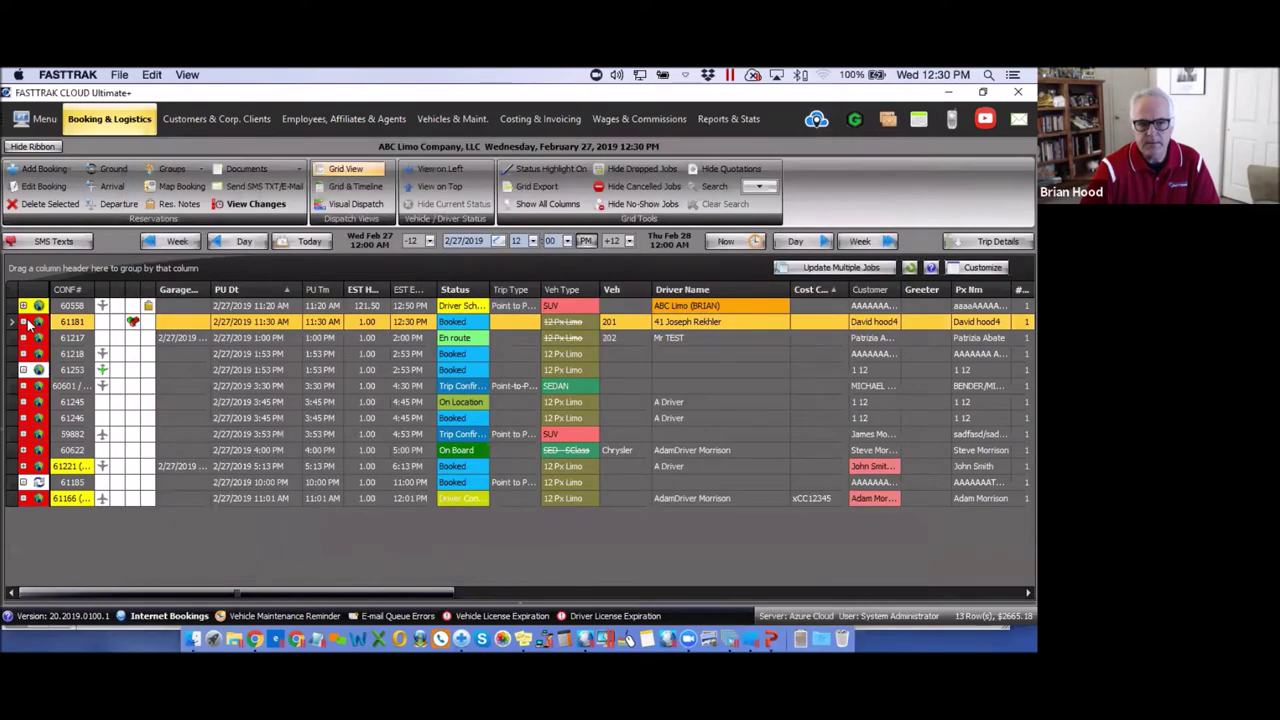
click(256, 205)
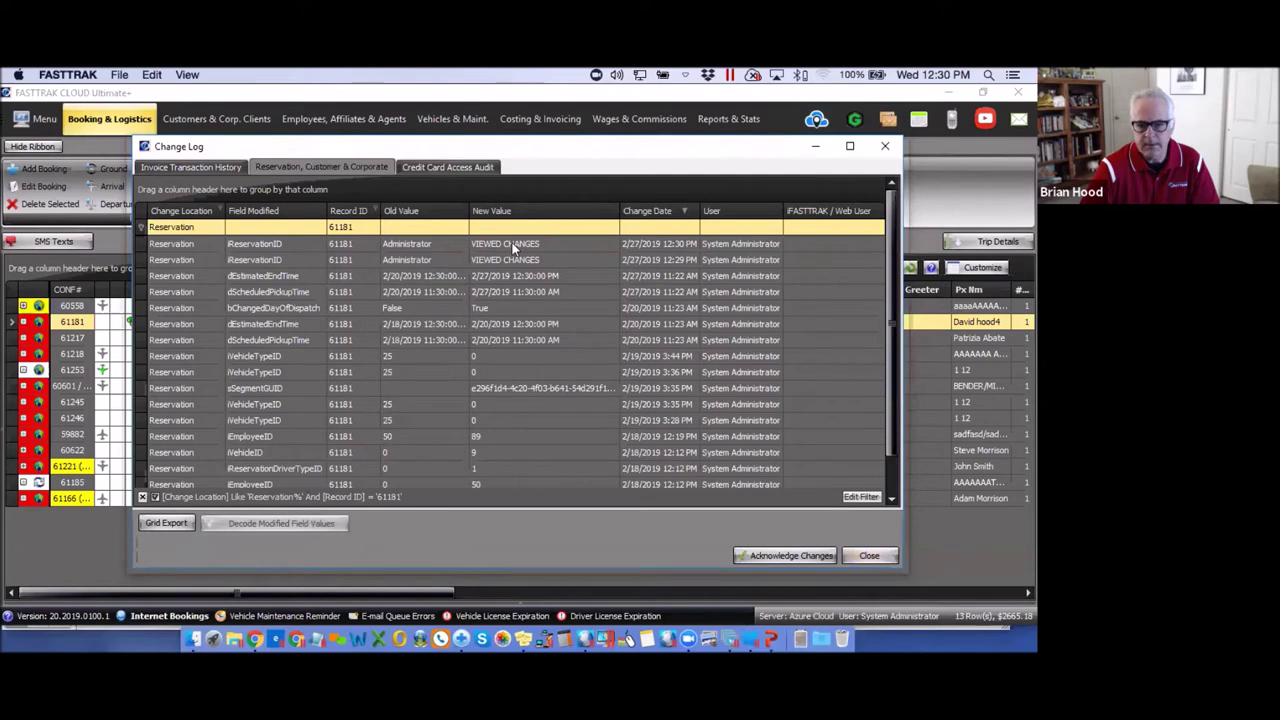
click(778, 556)
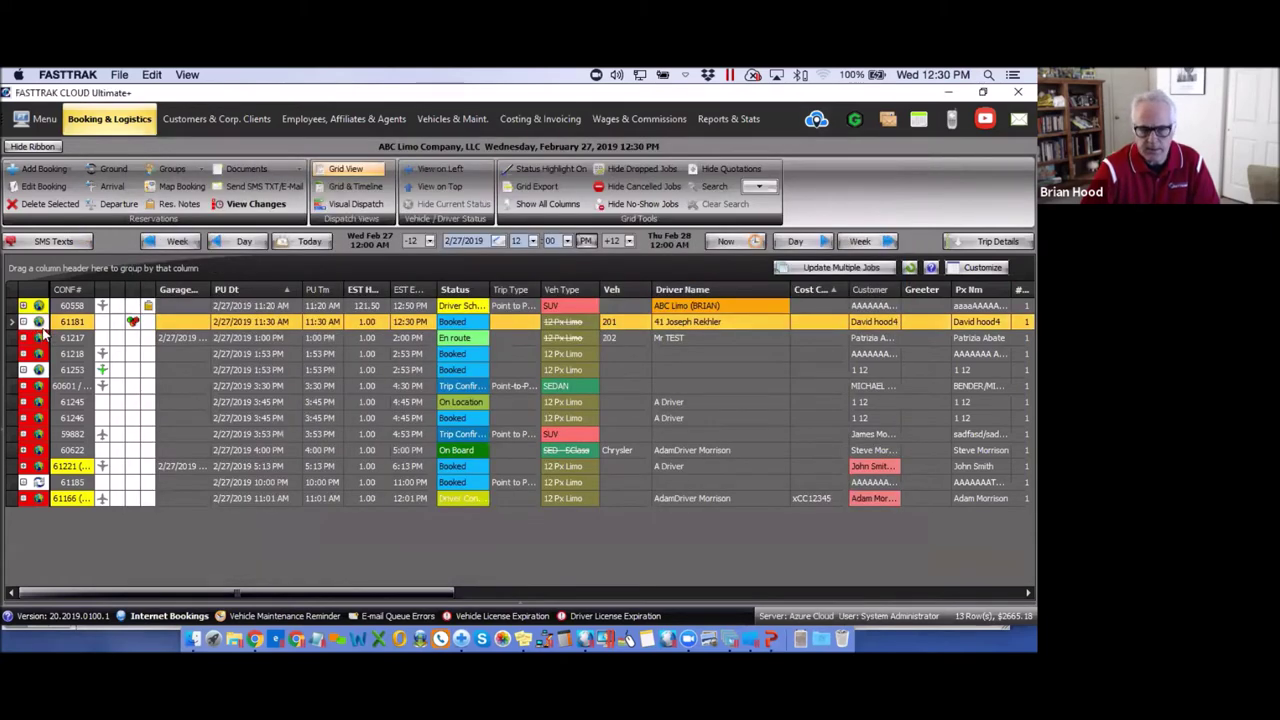
mouse_move(24, 323)
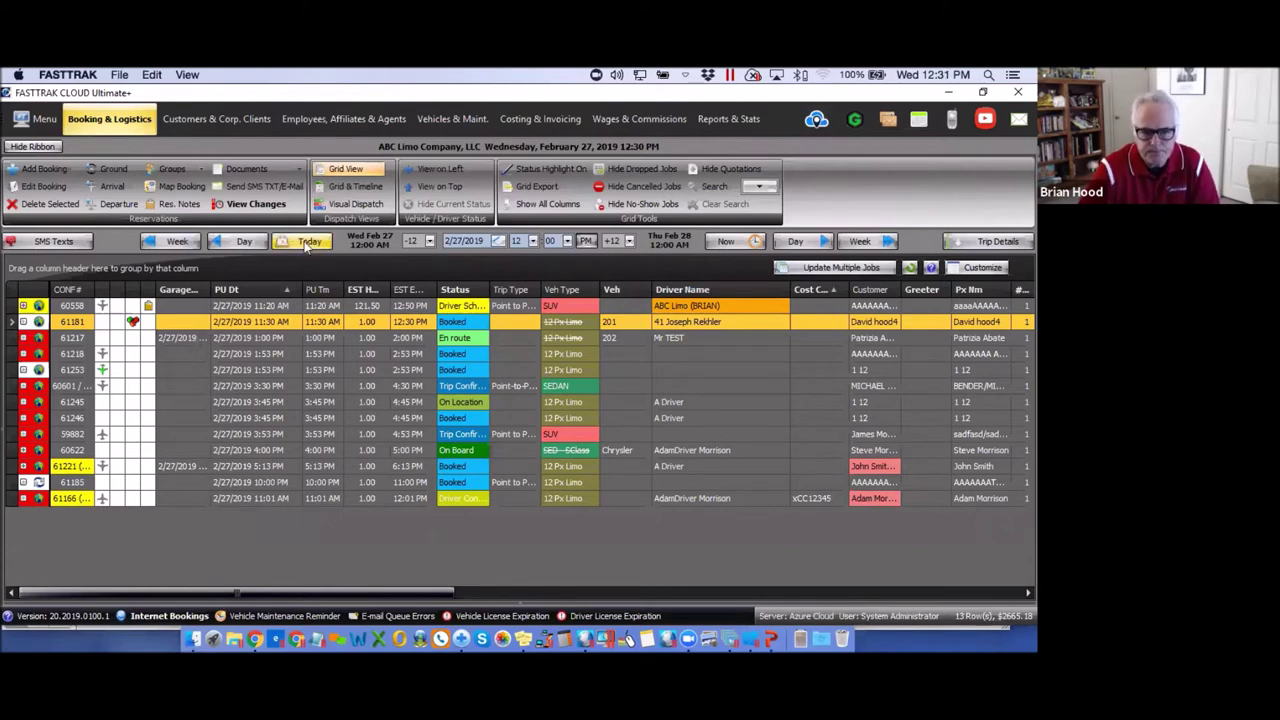
click(237, 243)
click(862, 241)
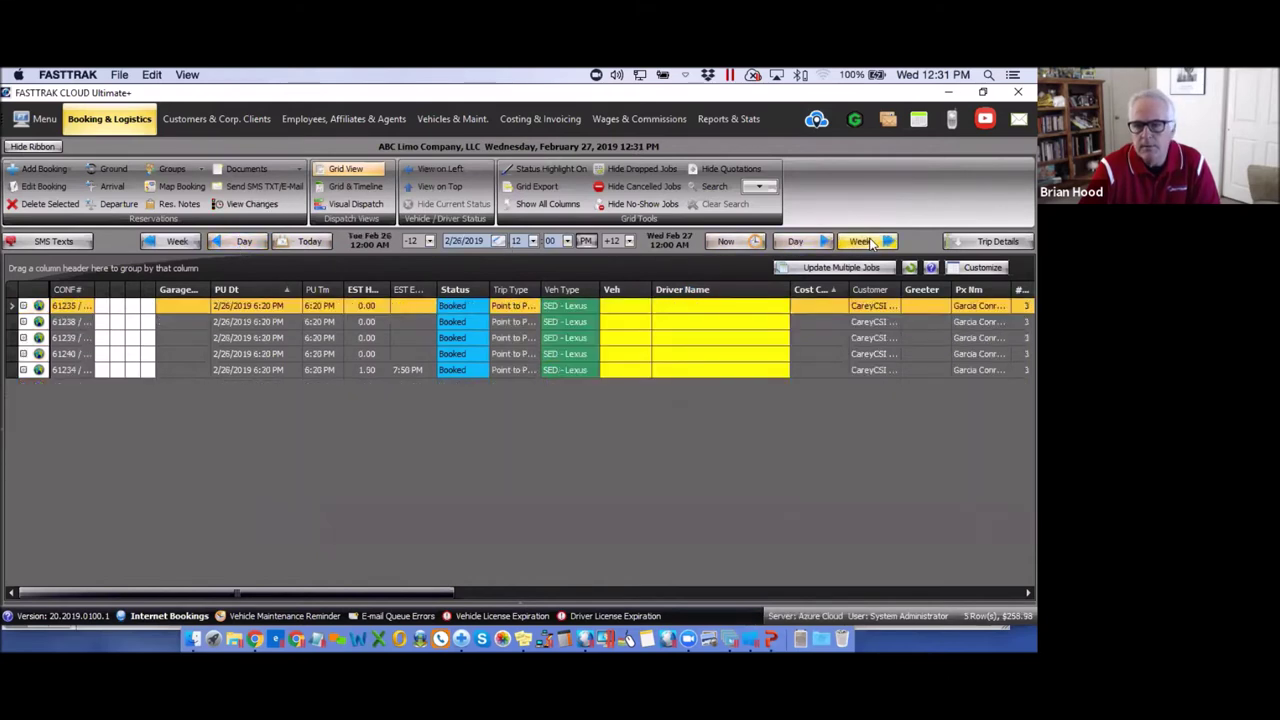
click(309, 245)
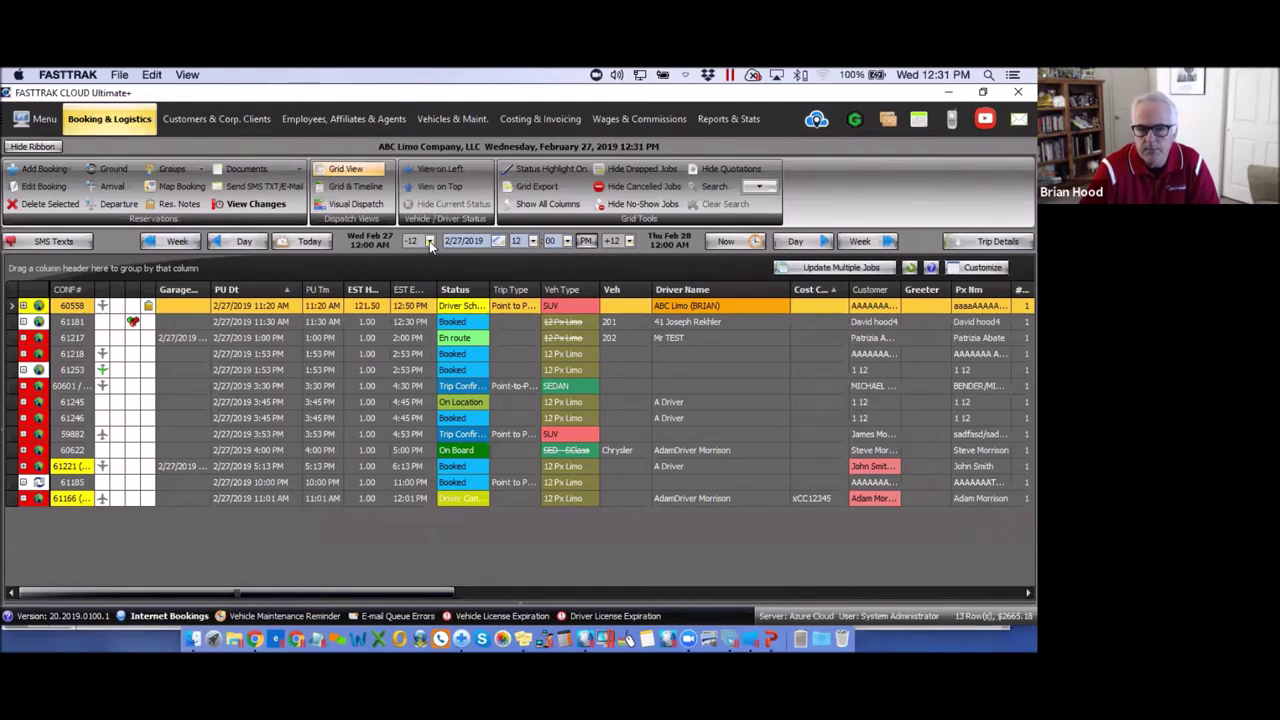
click(629, 241)
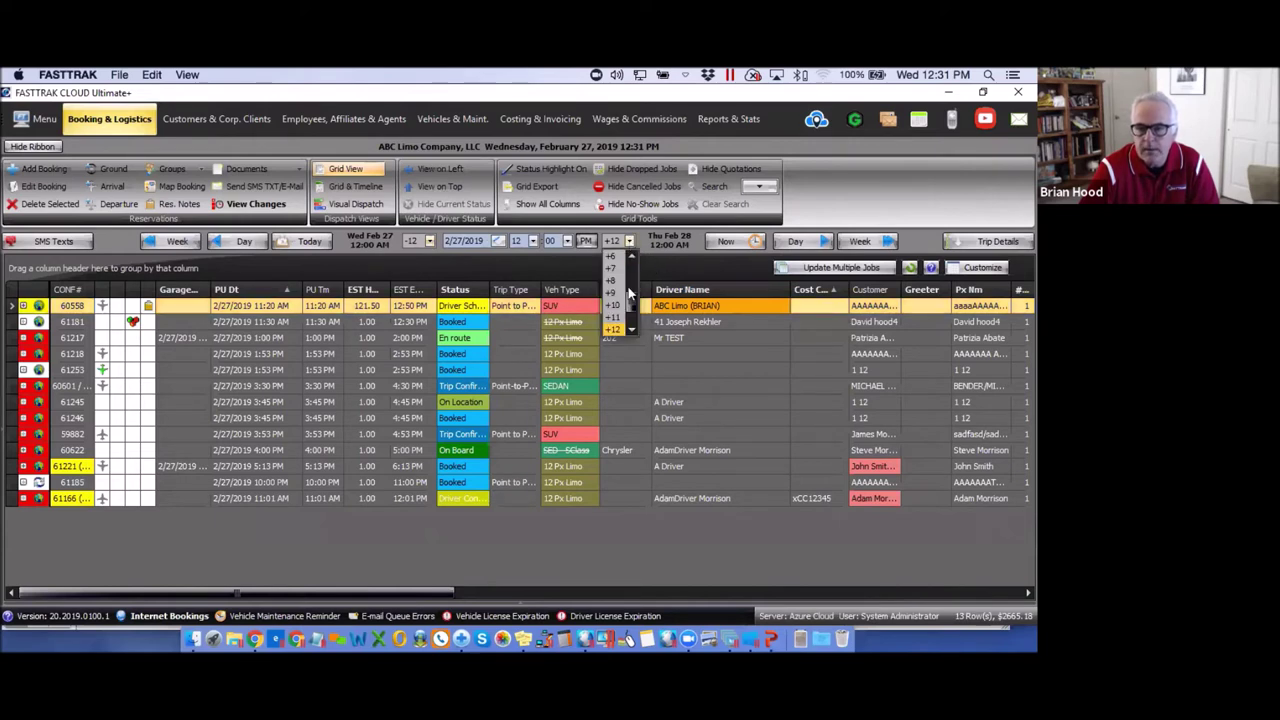
scroll(631, 303, down, 3)
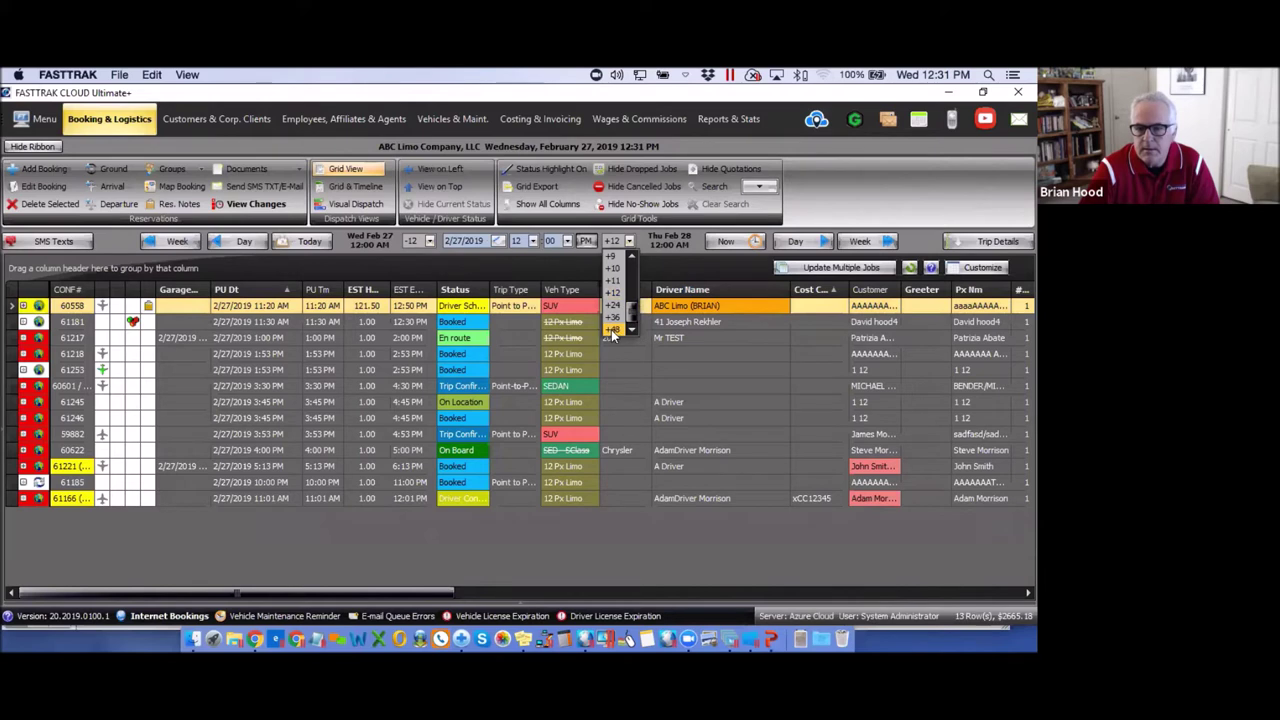
click(612, 331)
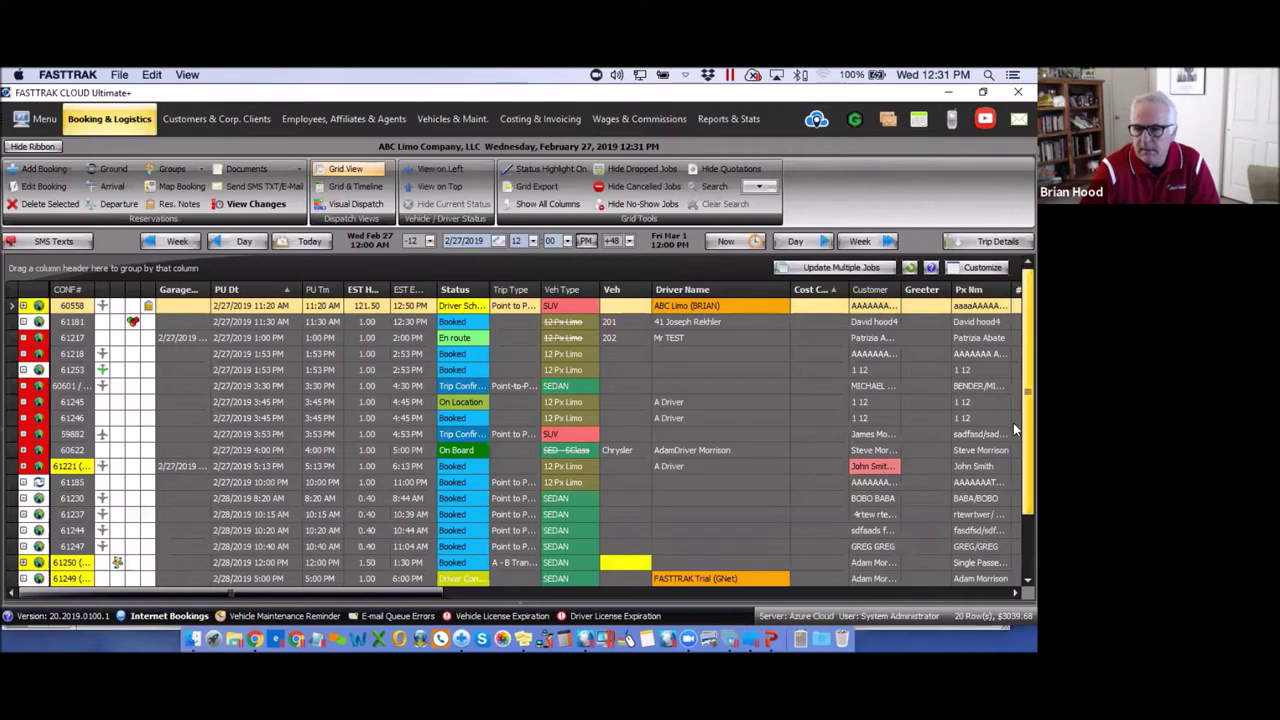
scroll(1013, 470, down, 1)
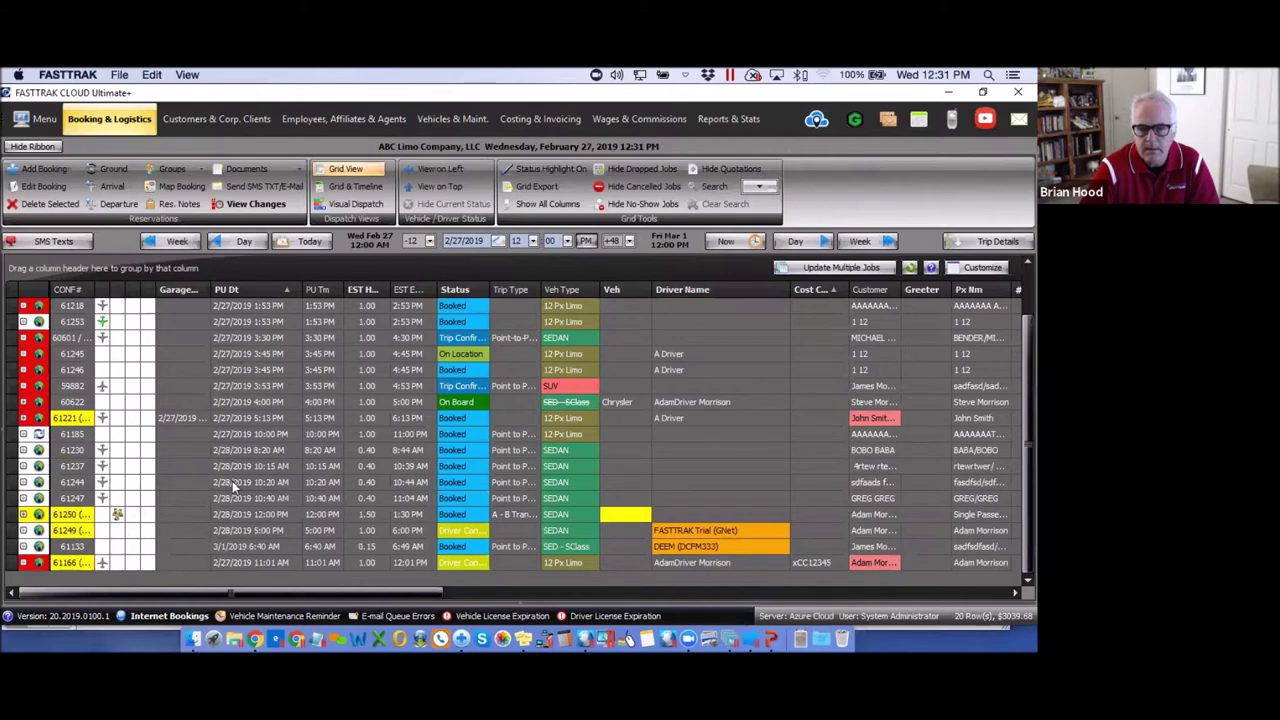
scroll(1013, 400, up, 1)
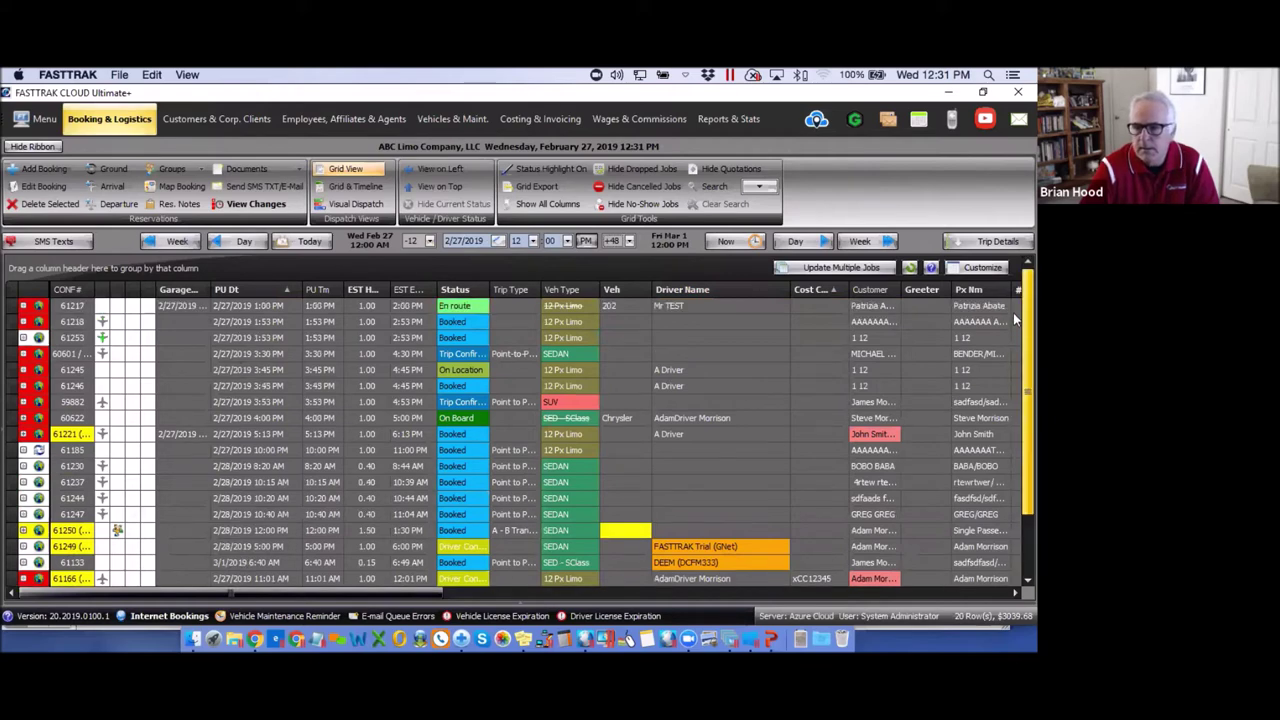
scroll(1013, 318, up, 2)
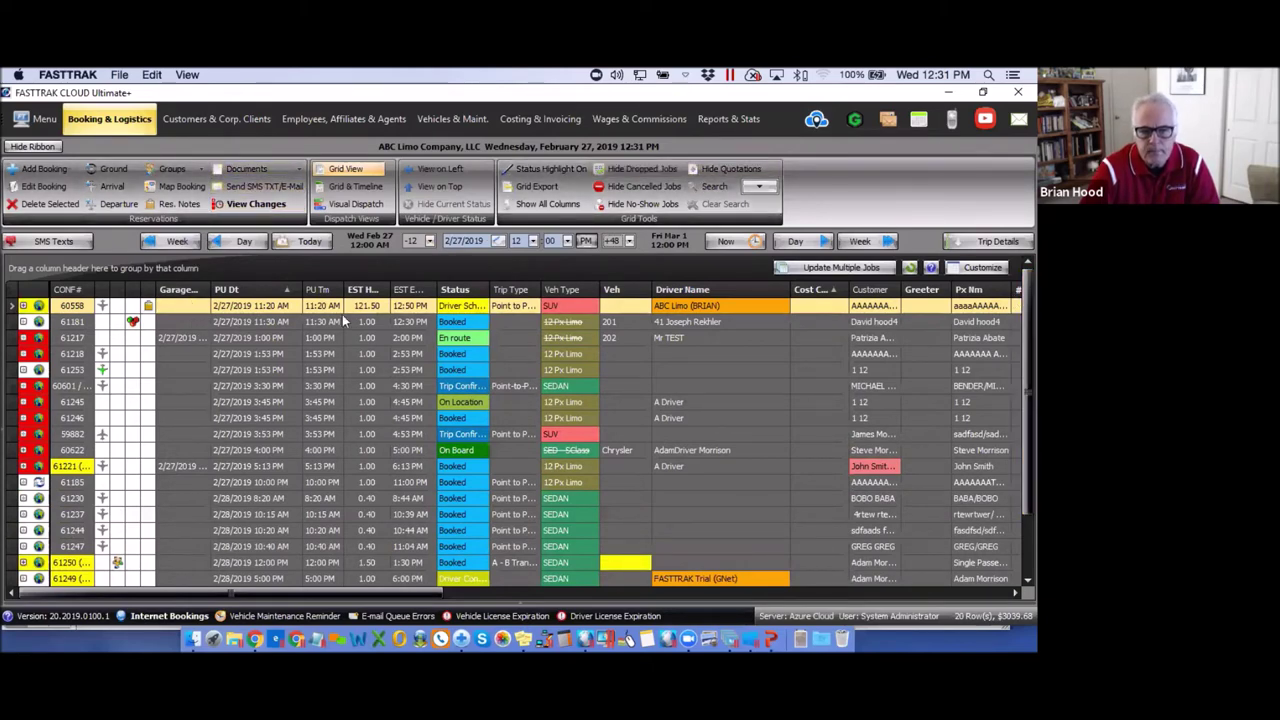
Sort jobs by pickup date, earliest first, and group the grid by PU Dt
click(236, 290)
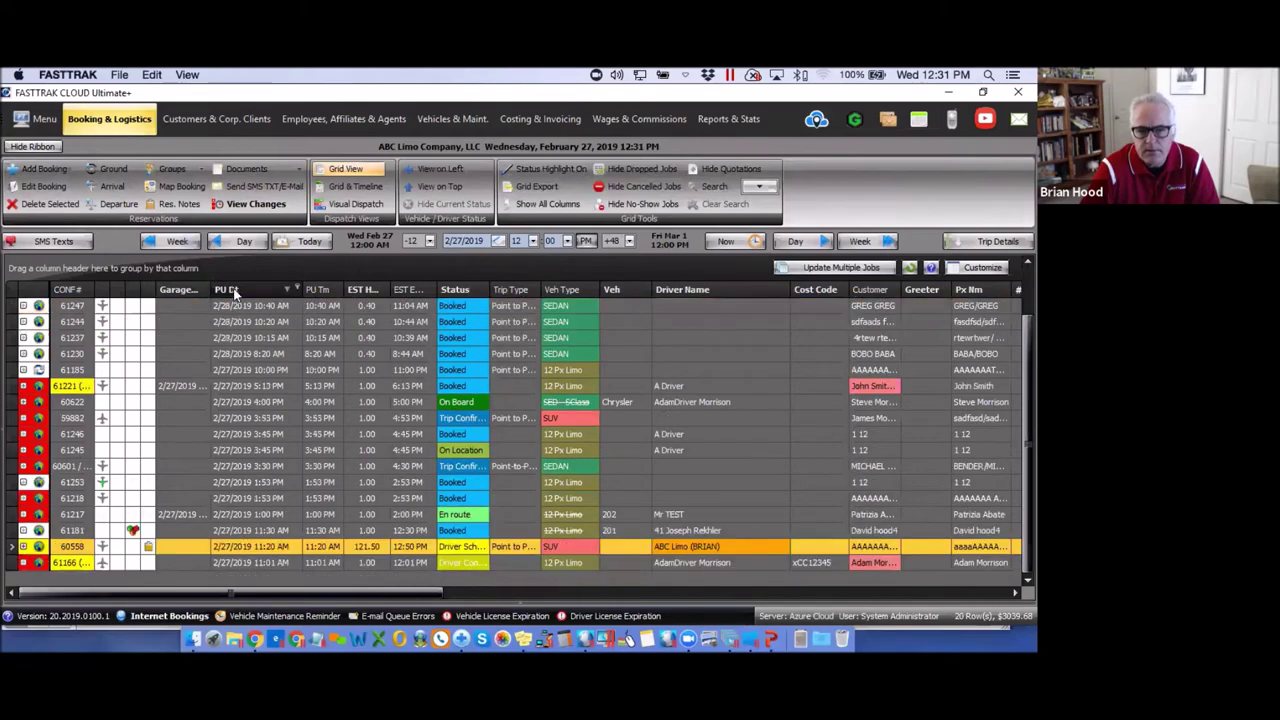
click(233, 290)
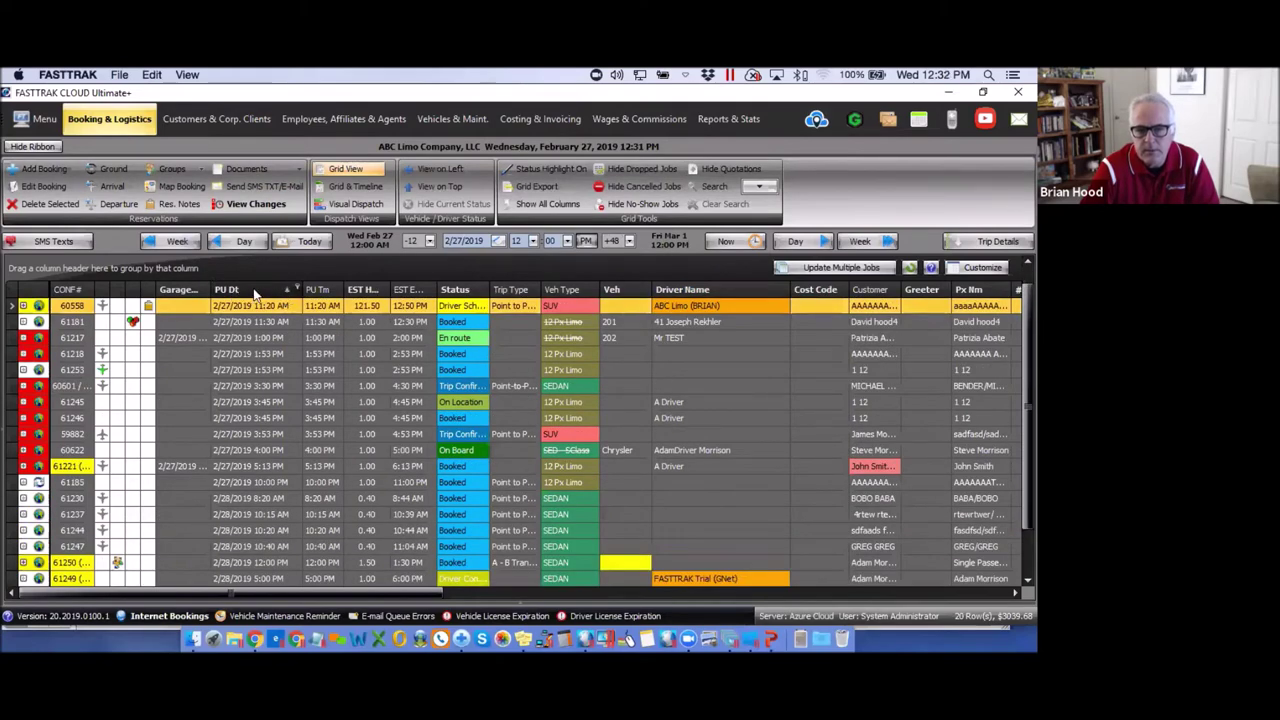
click(255, 290)
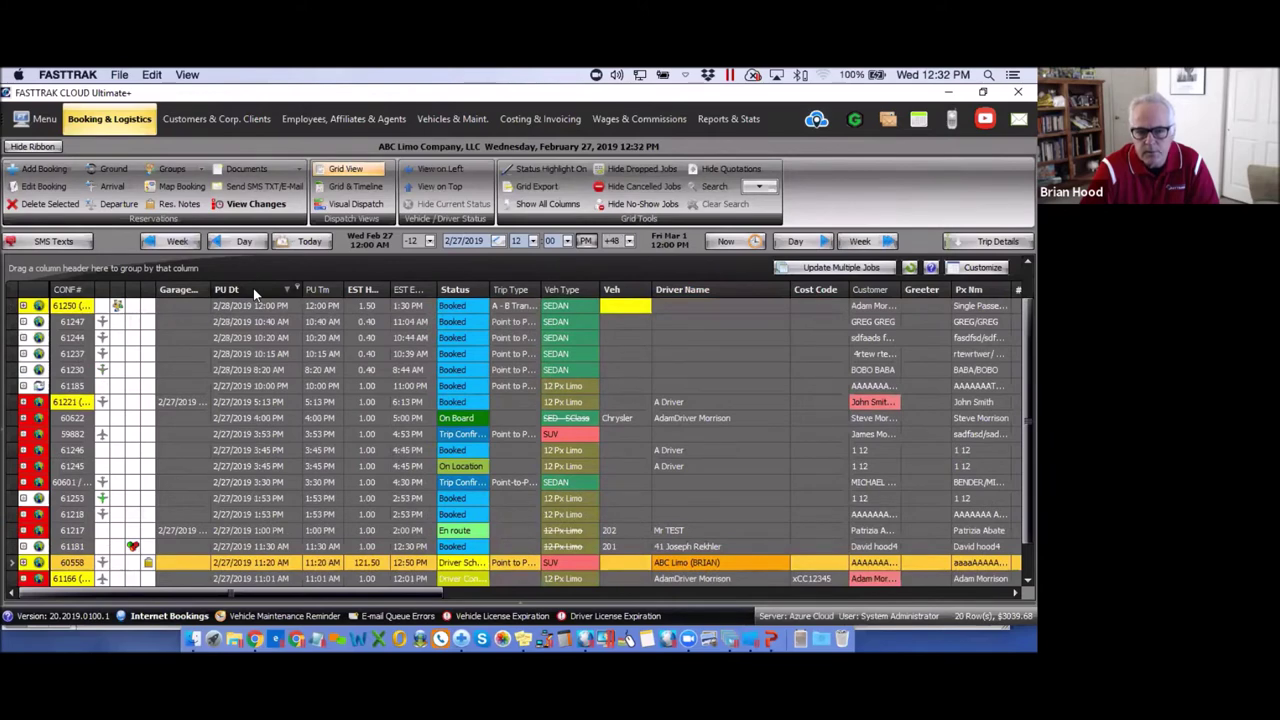
click(253, 289)
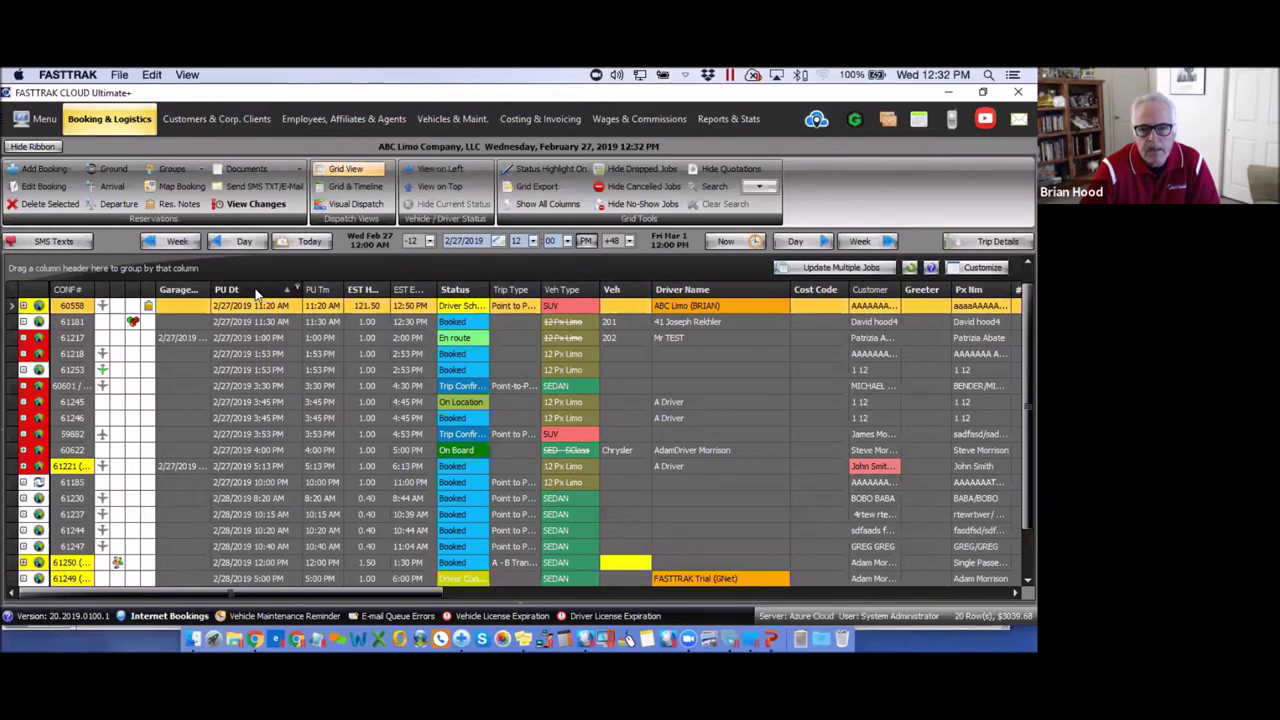
drag(257, 291, 243, 272)
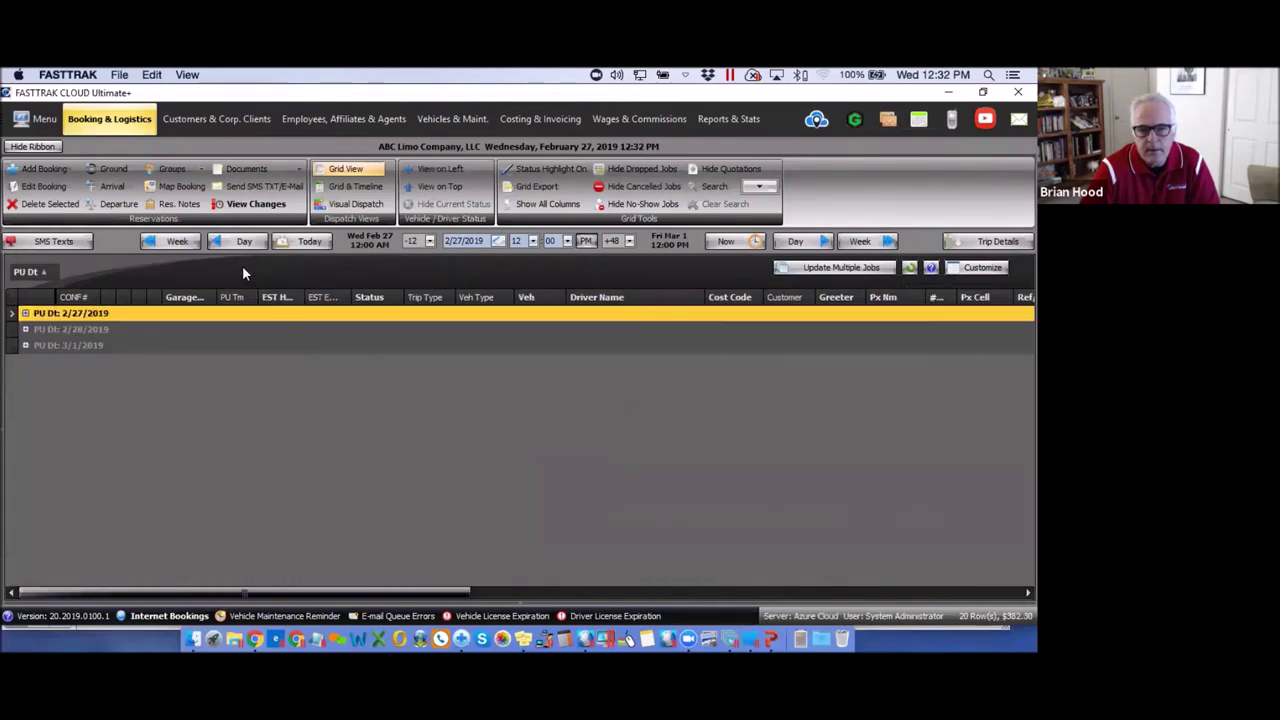
Expand the 2/27/2019, 2/28/2019 and 3/1/2019 pickup date groups
click(25, 313)
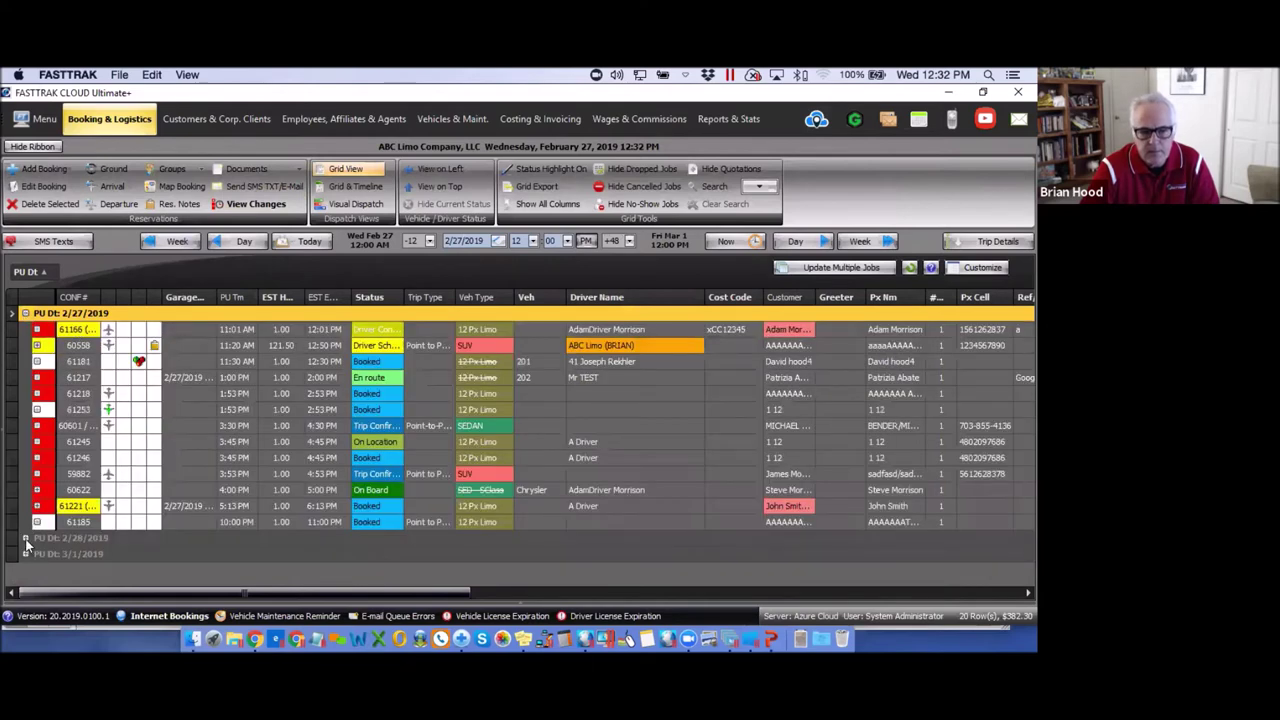
click(25, 538)
scroll(250, 508, down, 2)
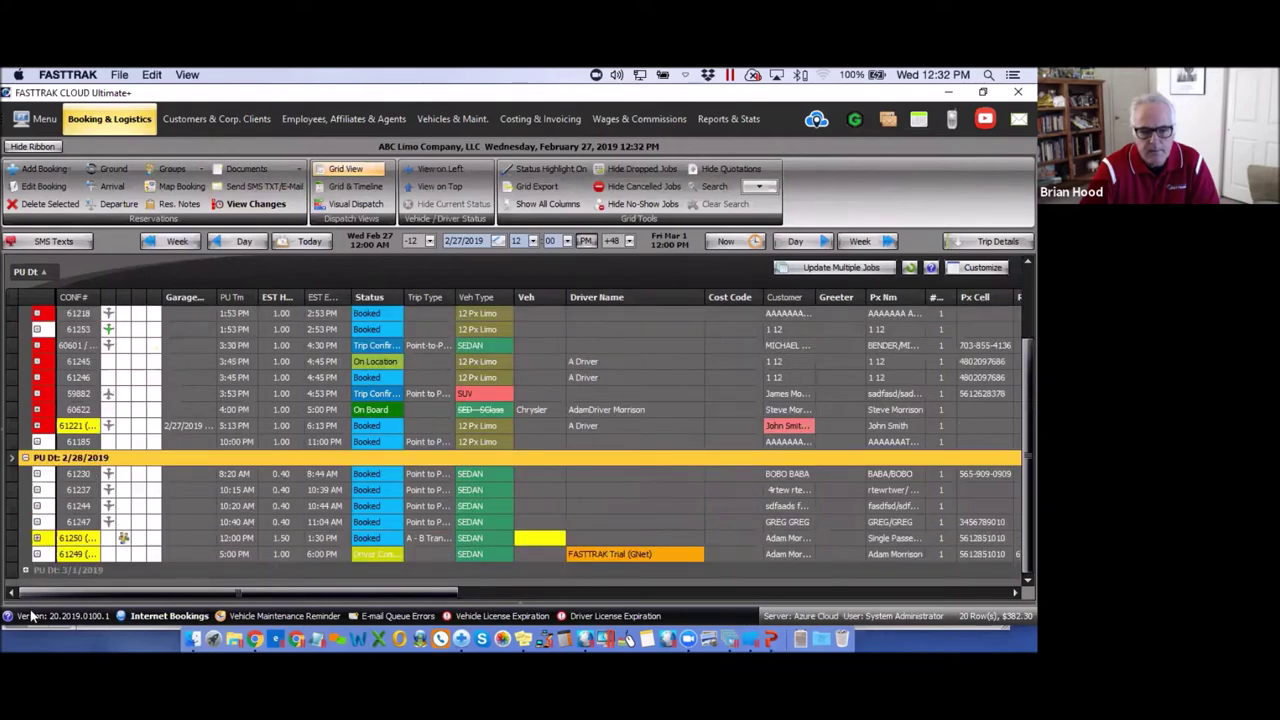
click(25, 570)
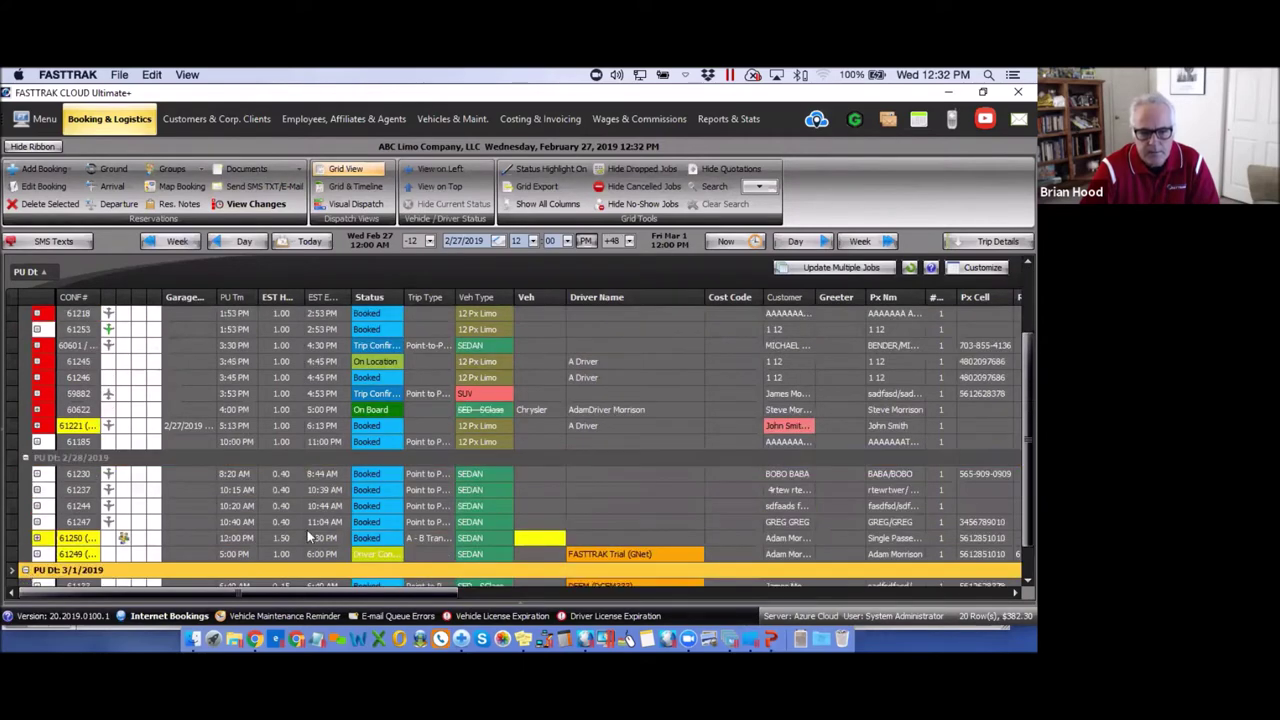
scroll(307, 530, down, 1)
scroll(307, 530, up, 3)
scroll(307, 530, down, 3)
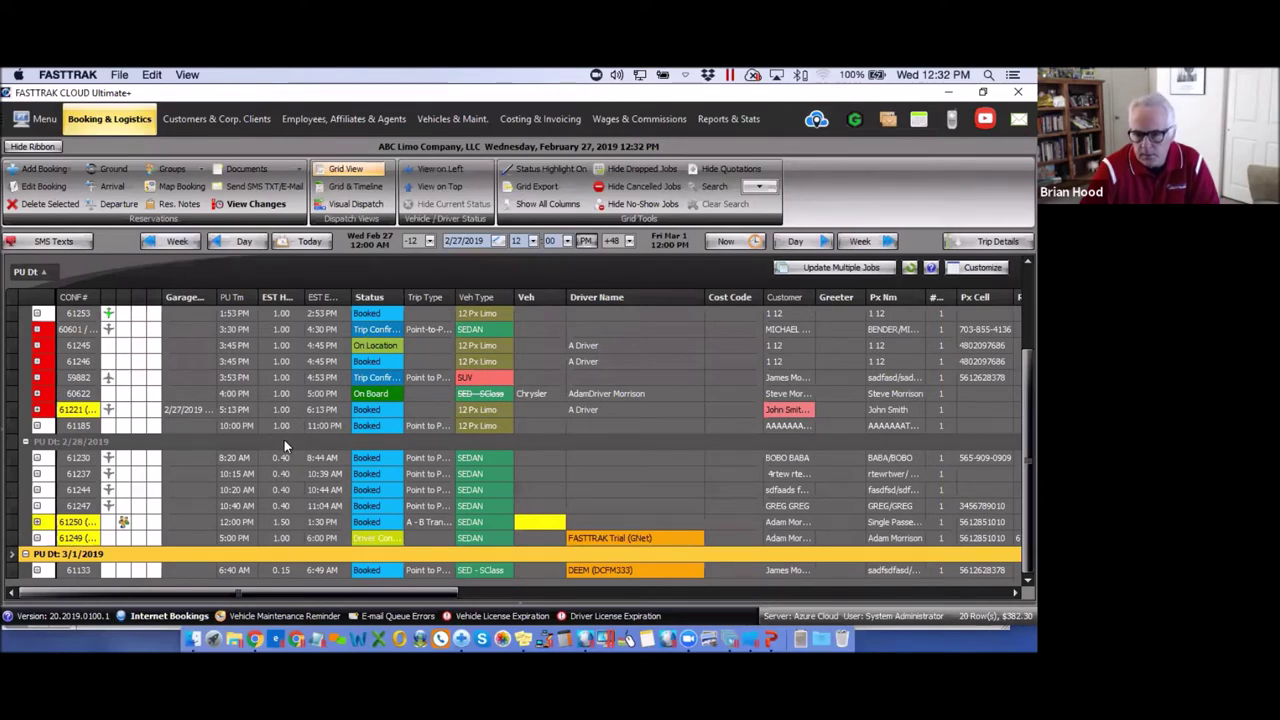
Assign A Driver to job 61253 without garage times, then remove the pickup-date grouping
click(603, 314)
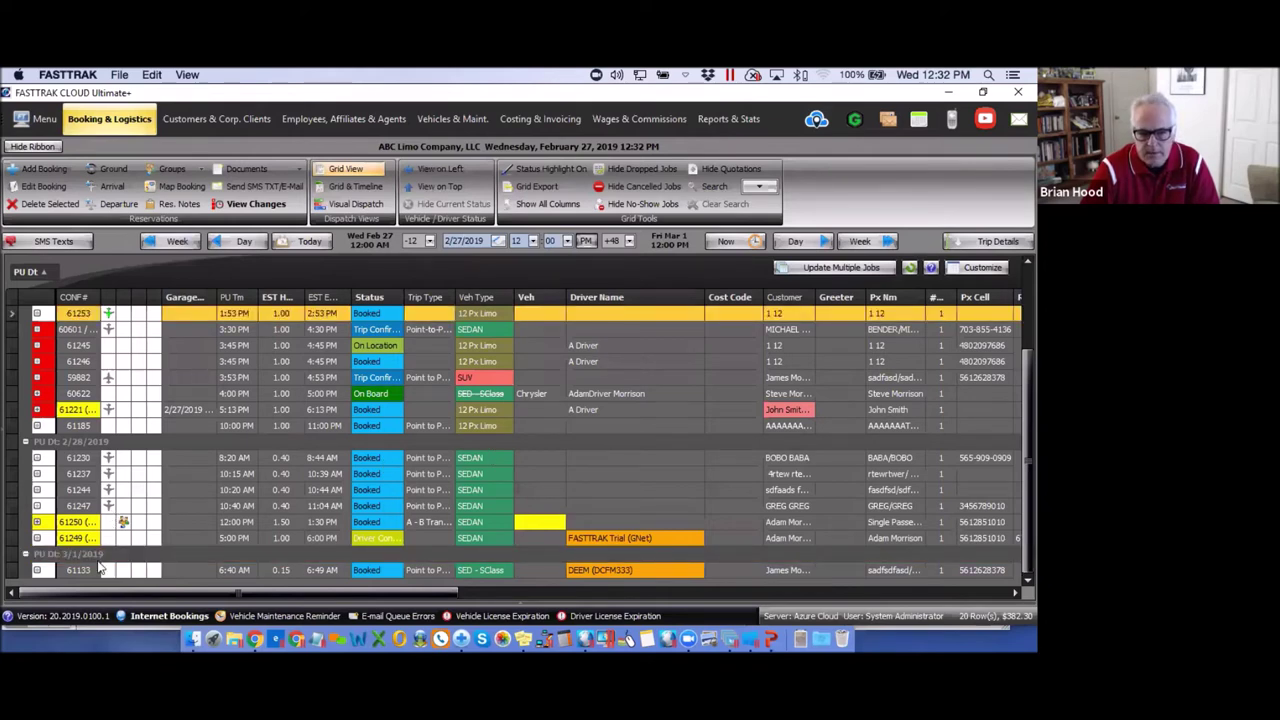
click(683, 314)
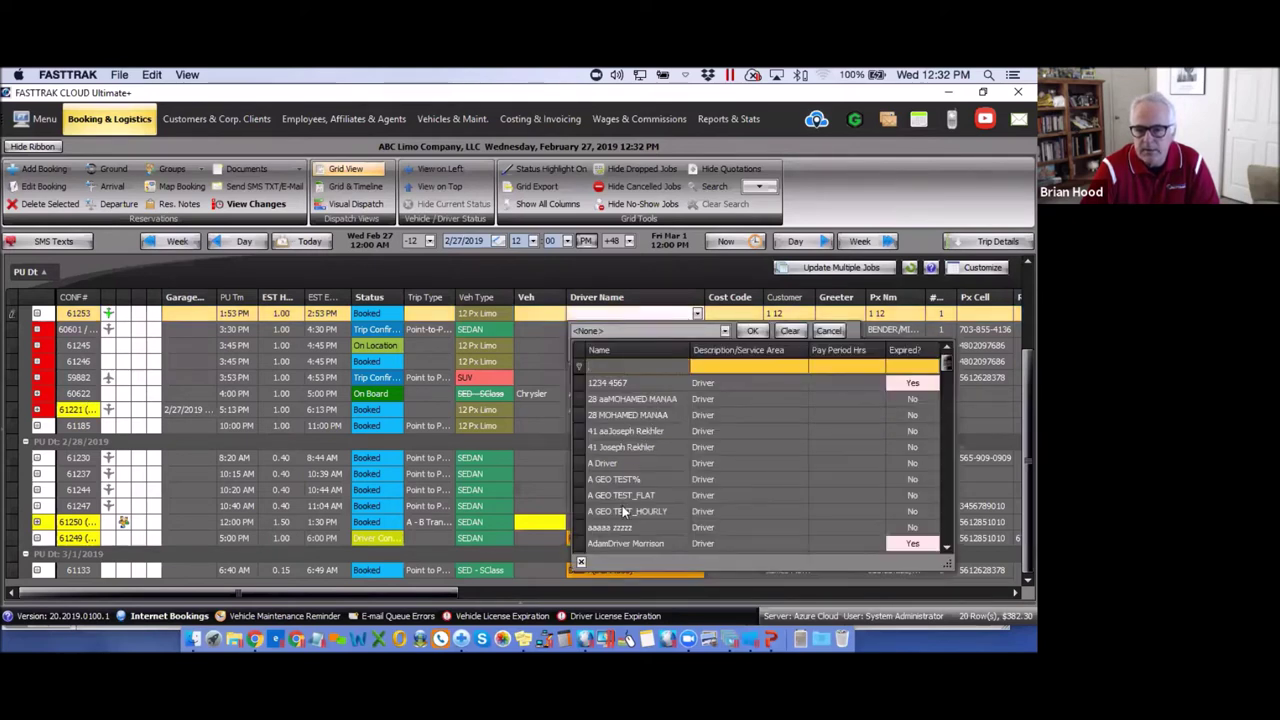
click(597, 463)
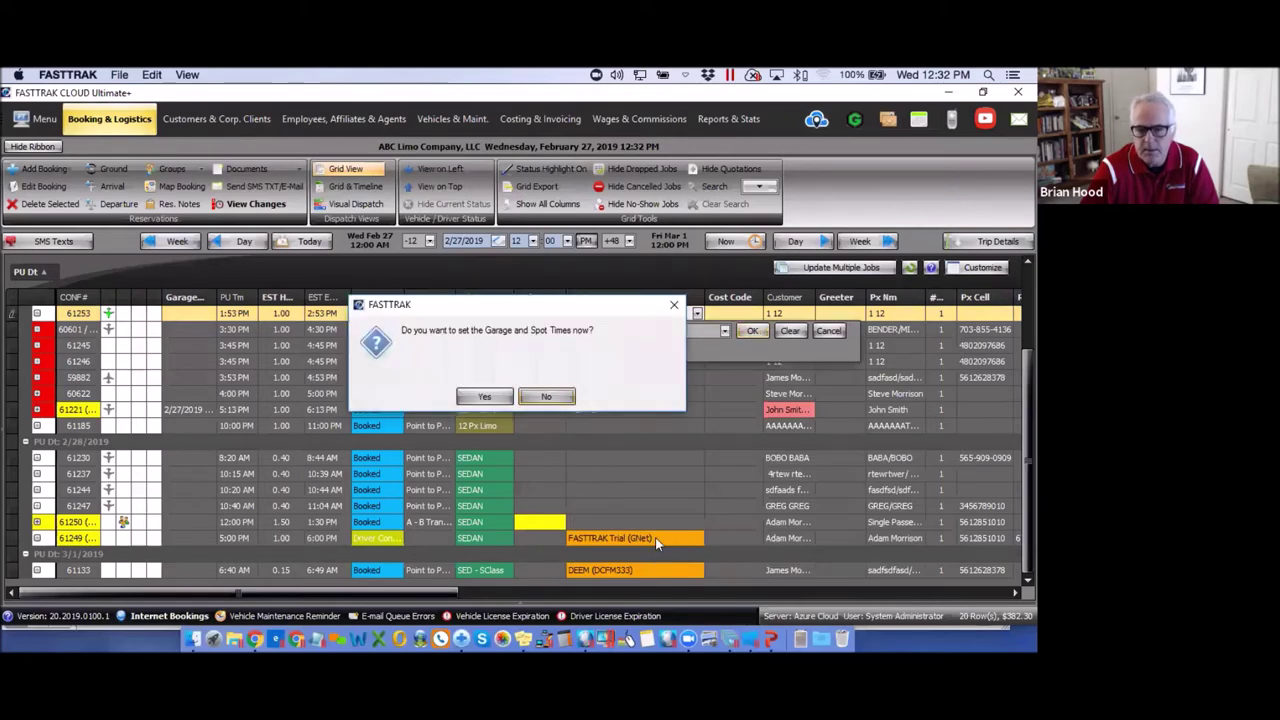
click(547, 398)
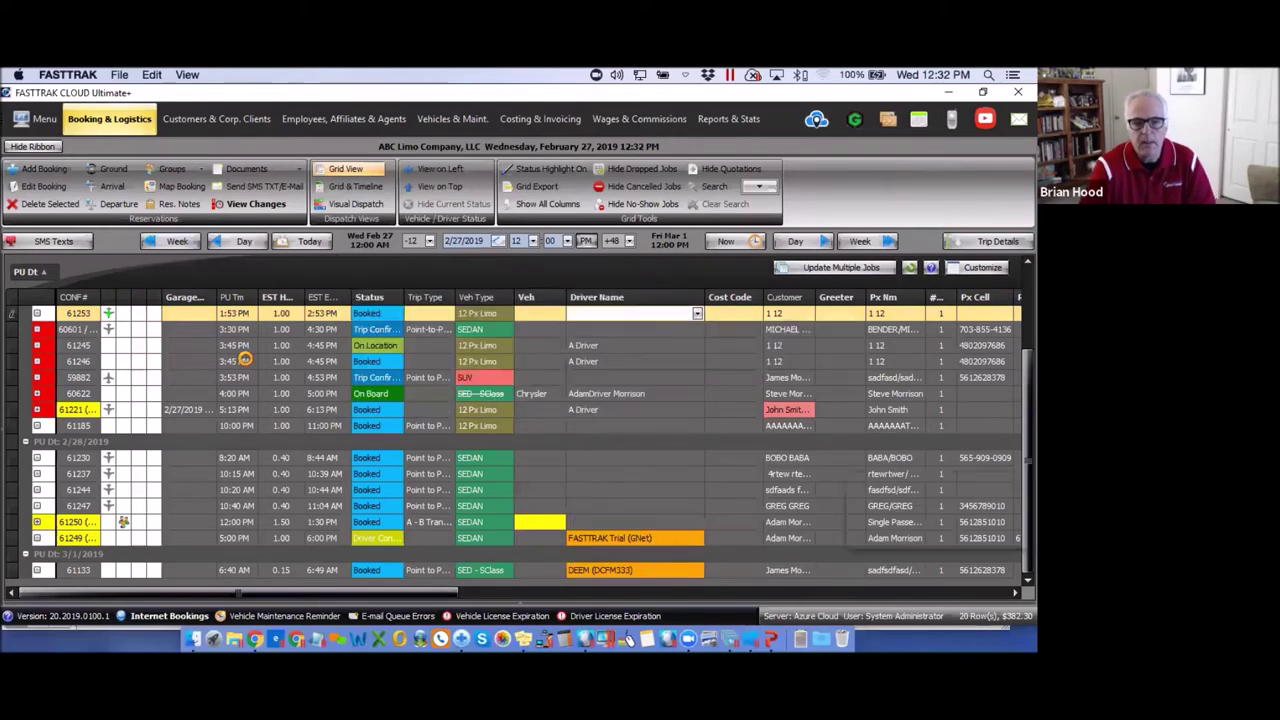
drag(30, 277, 227, 316)
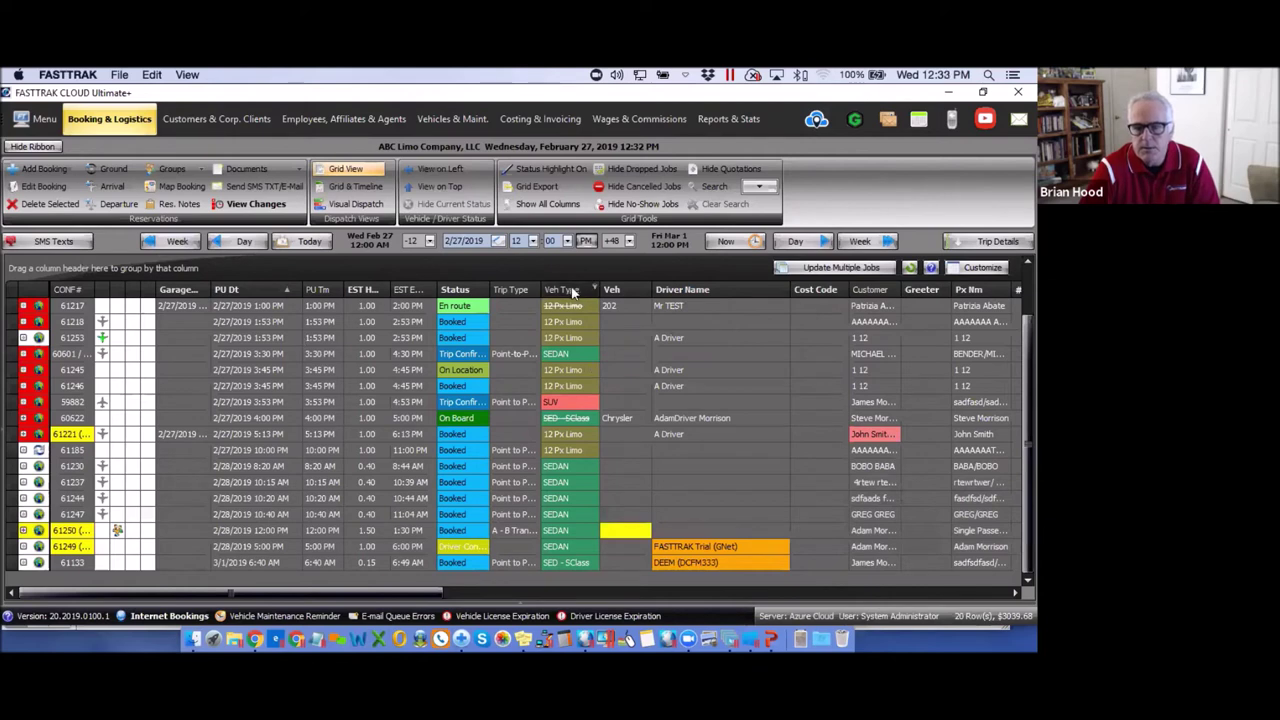
Group by Veh Type, expand the SED - SClass, SEDAN and SUV groups, then ungroup
drag(567, 292, 507, 272)
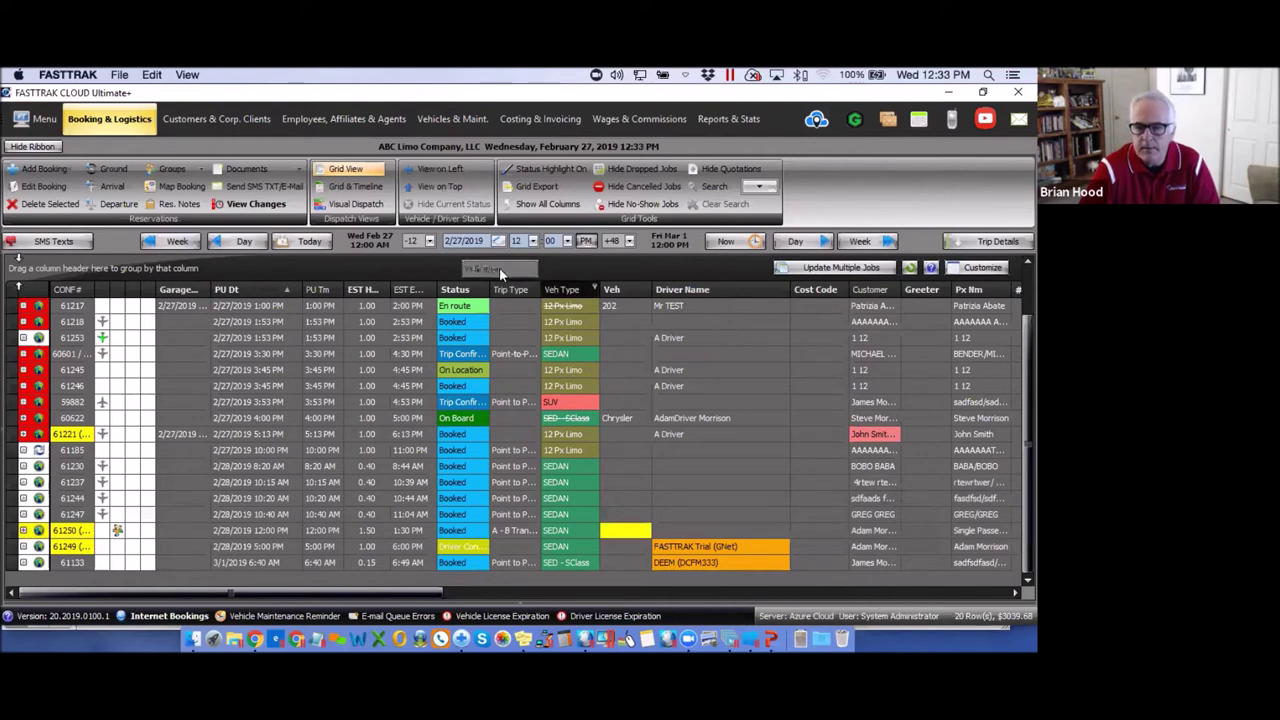
drag(499, 268, 499, 267)
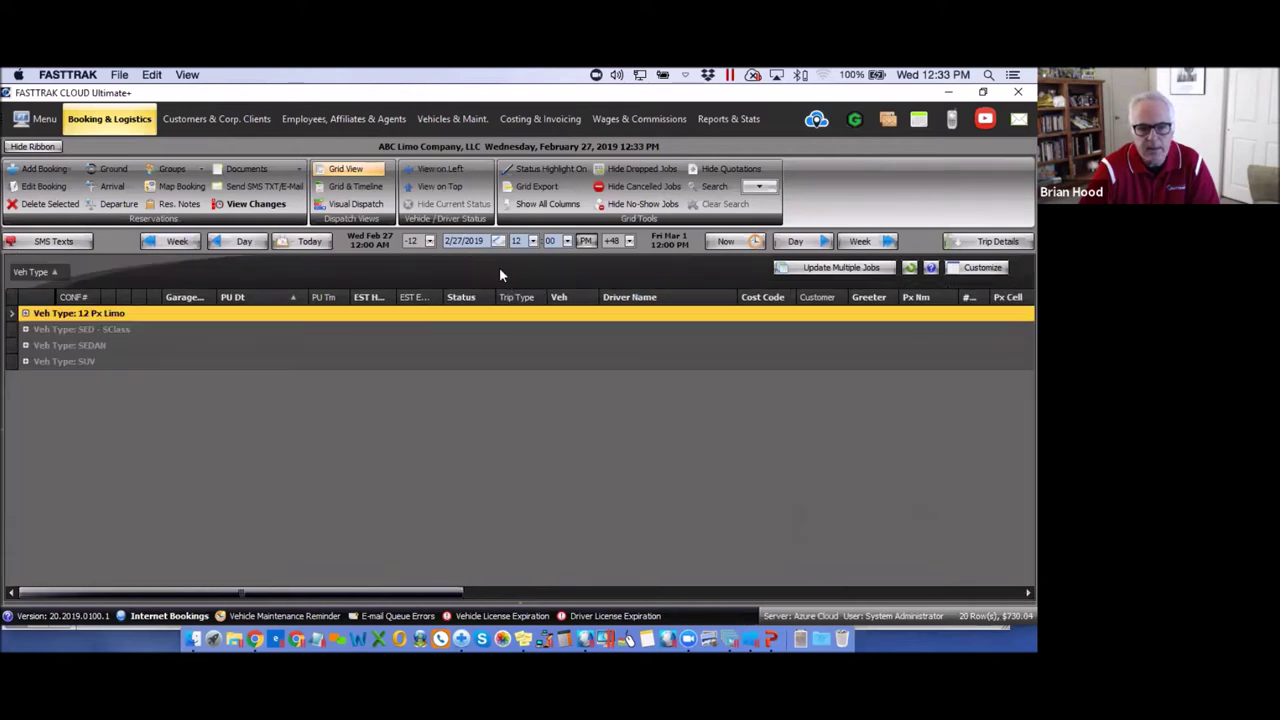
click(25, 329)
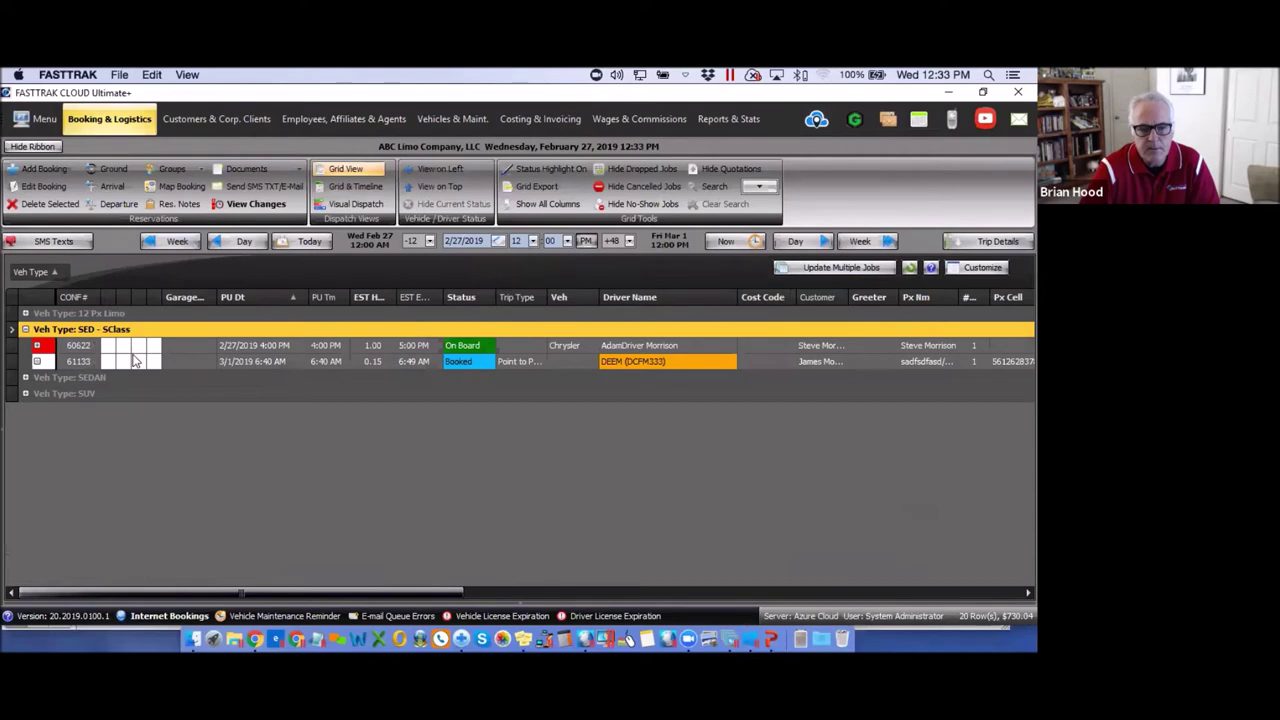
click(25, 377)
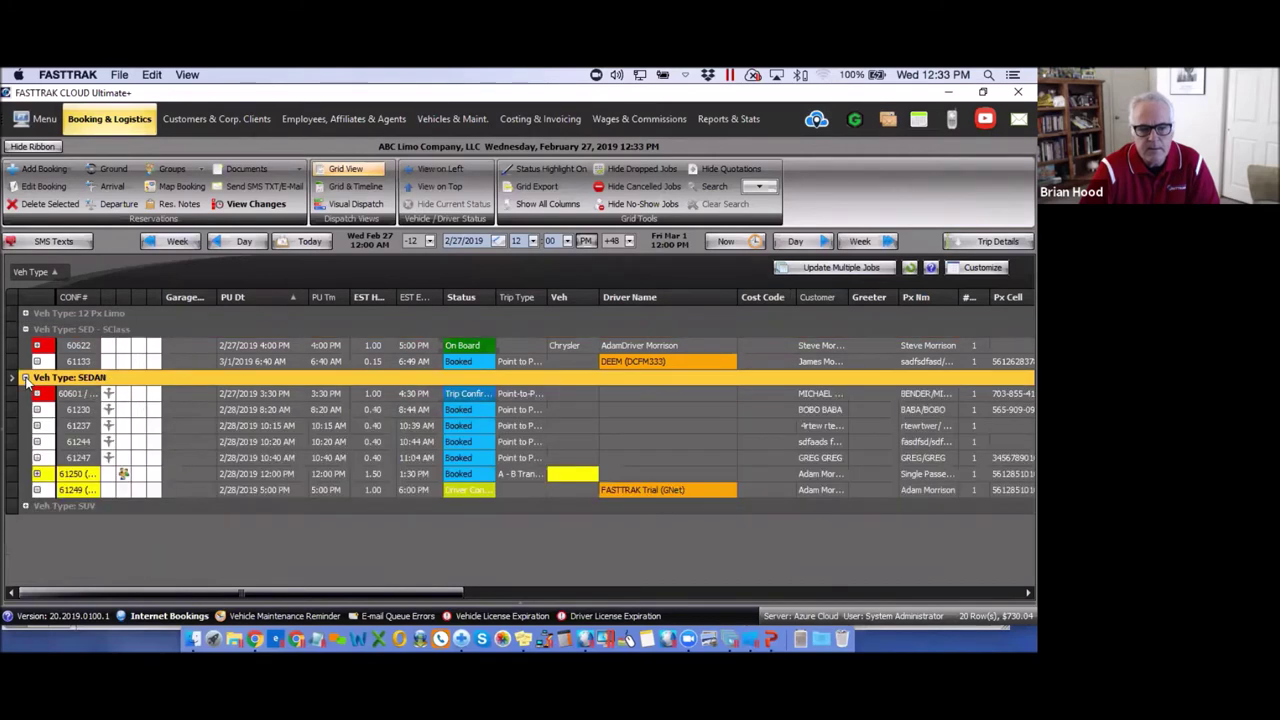
click(25, 506)
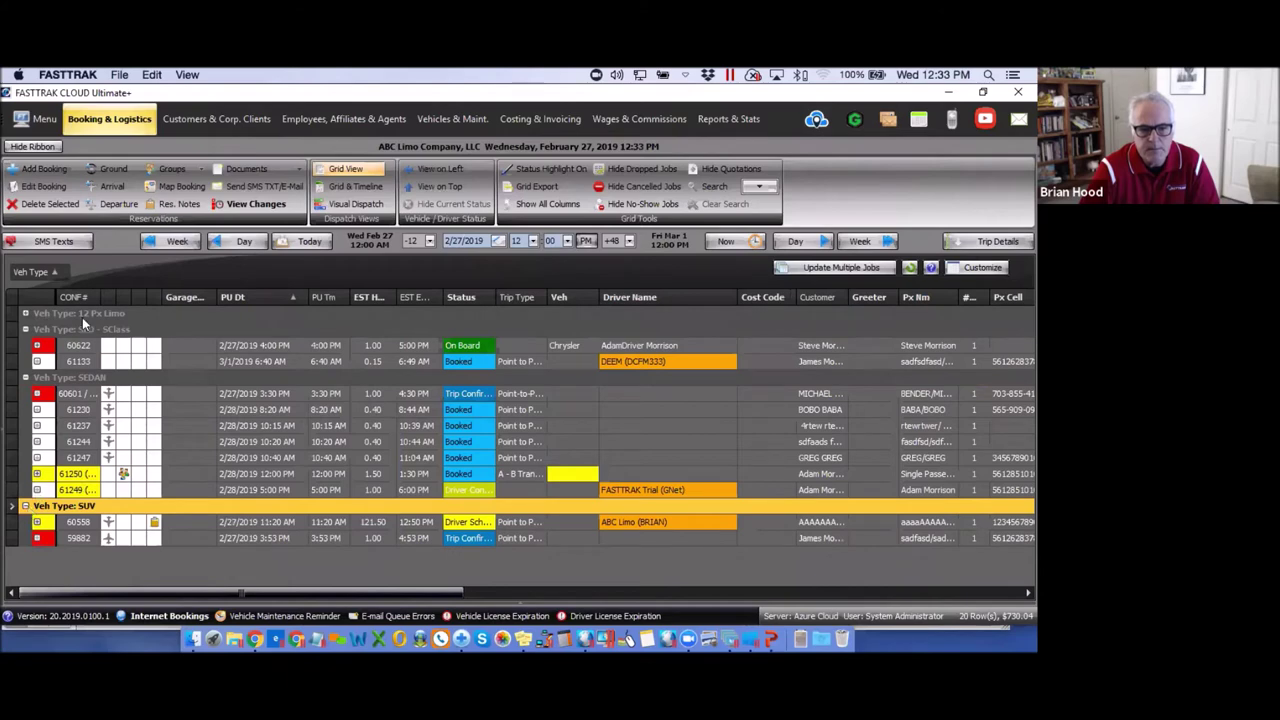
drag(32, 271, 316, 296)
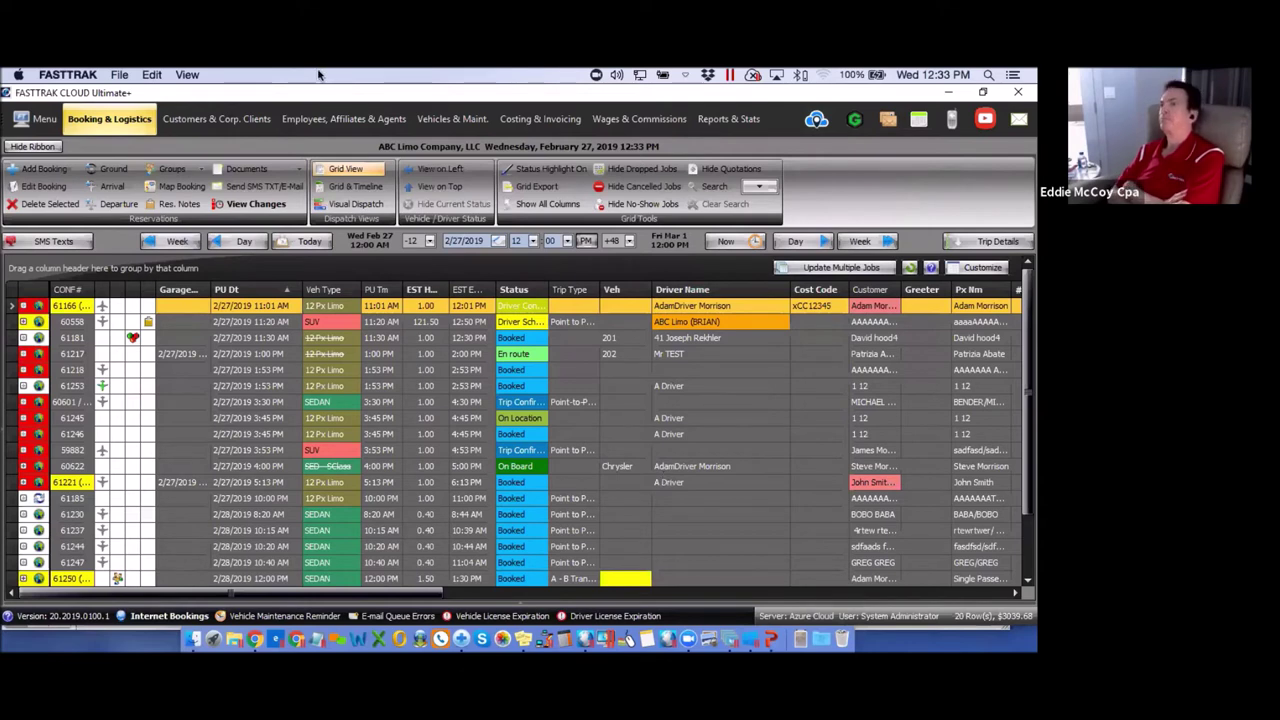
Select job 61246 in the grid and open it with Edit Booking
click(527, 342)
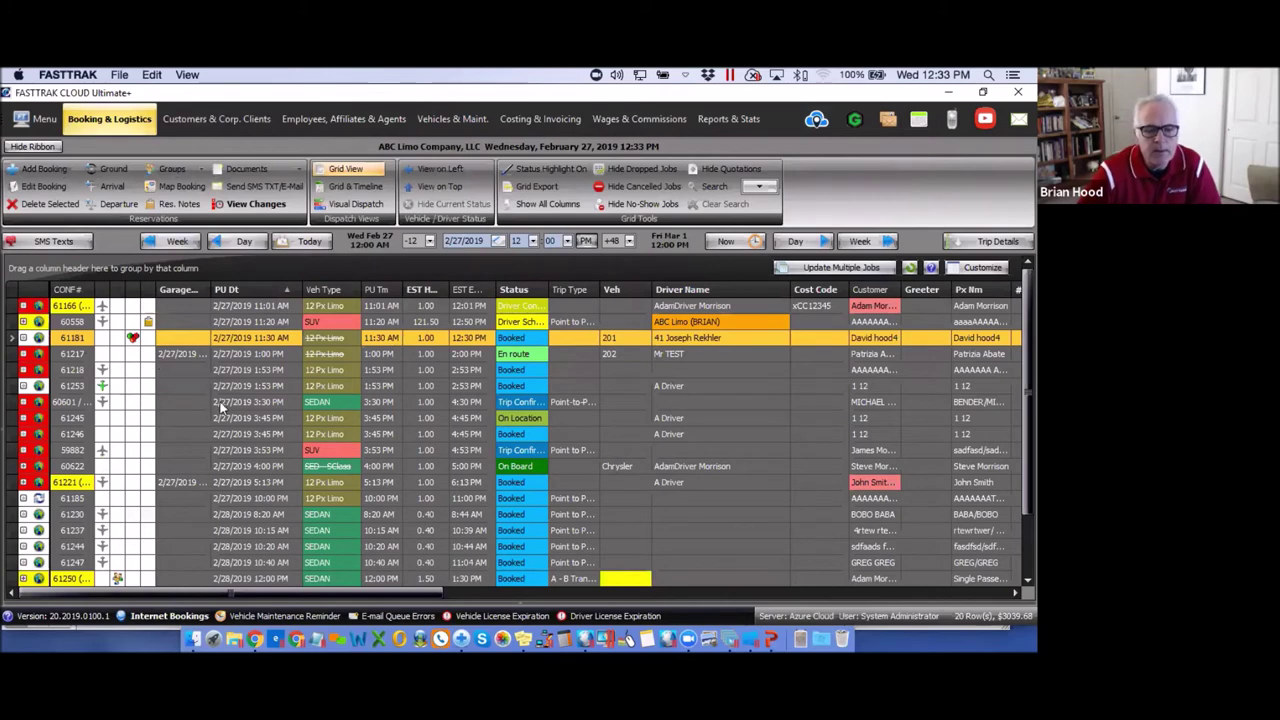
click(459, 372)
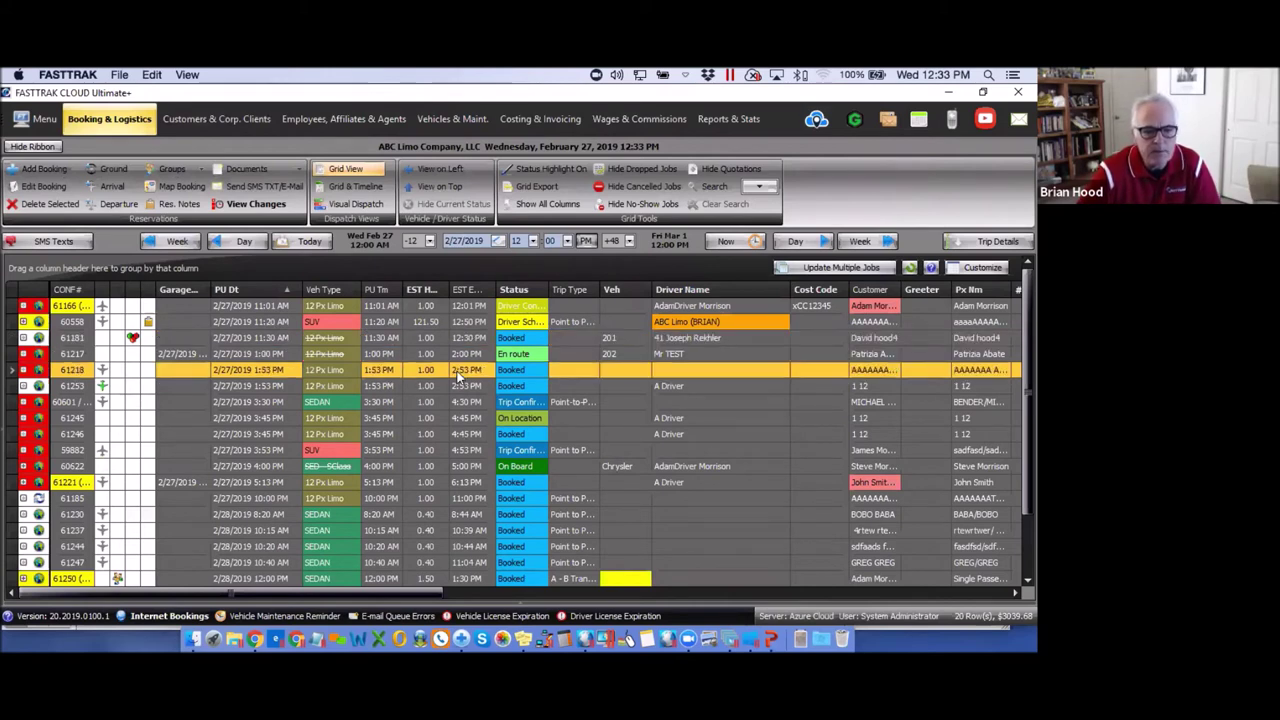
click(461, 434)
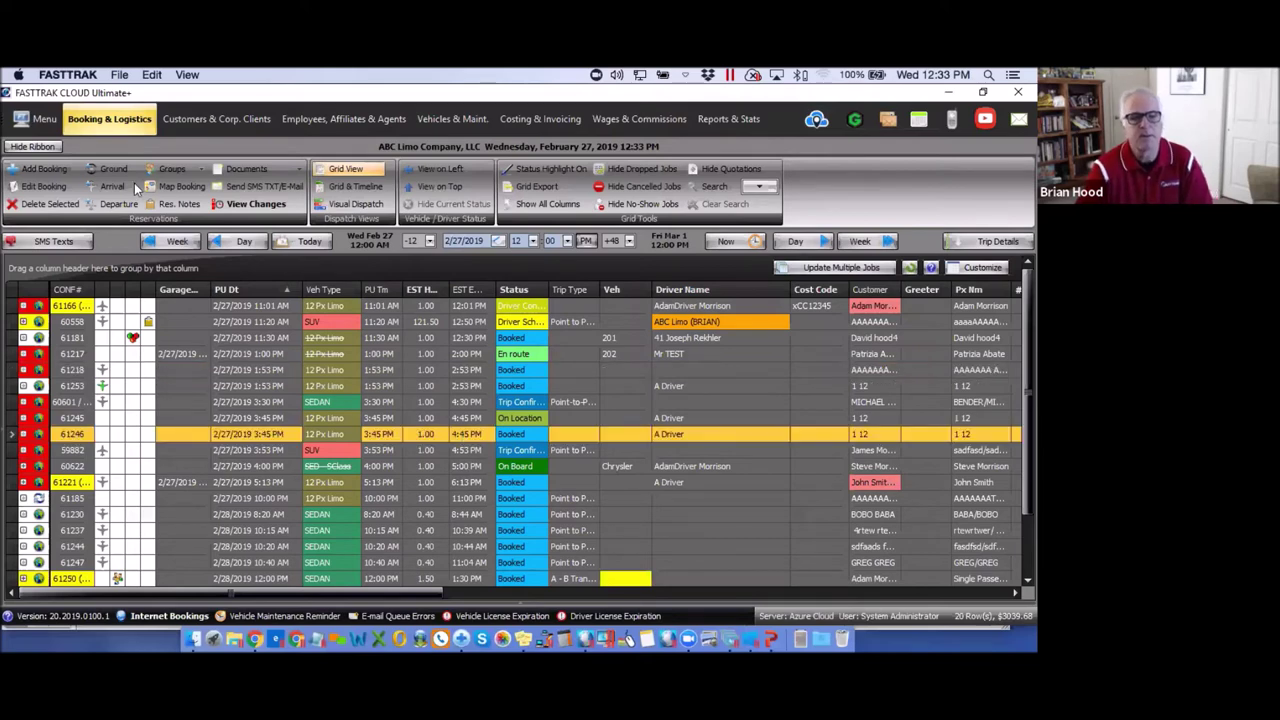
click(30, 187)
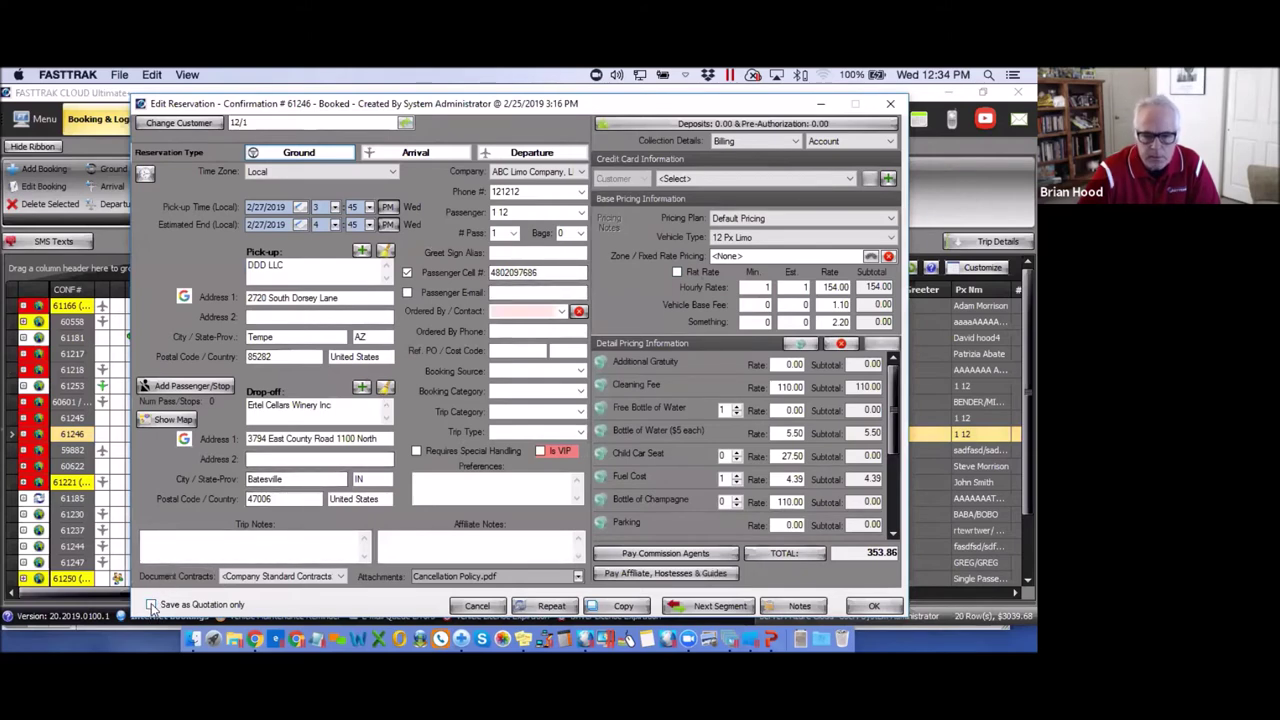
Tick Save as Quotation only for booking 61246 and confirm the save
click(152, 606)
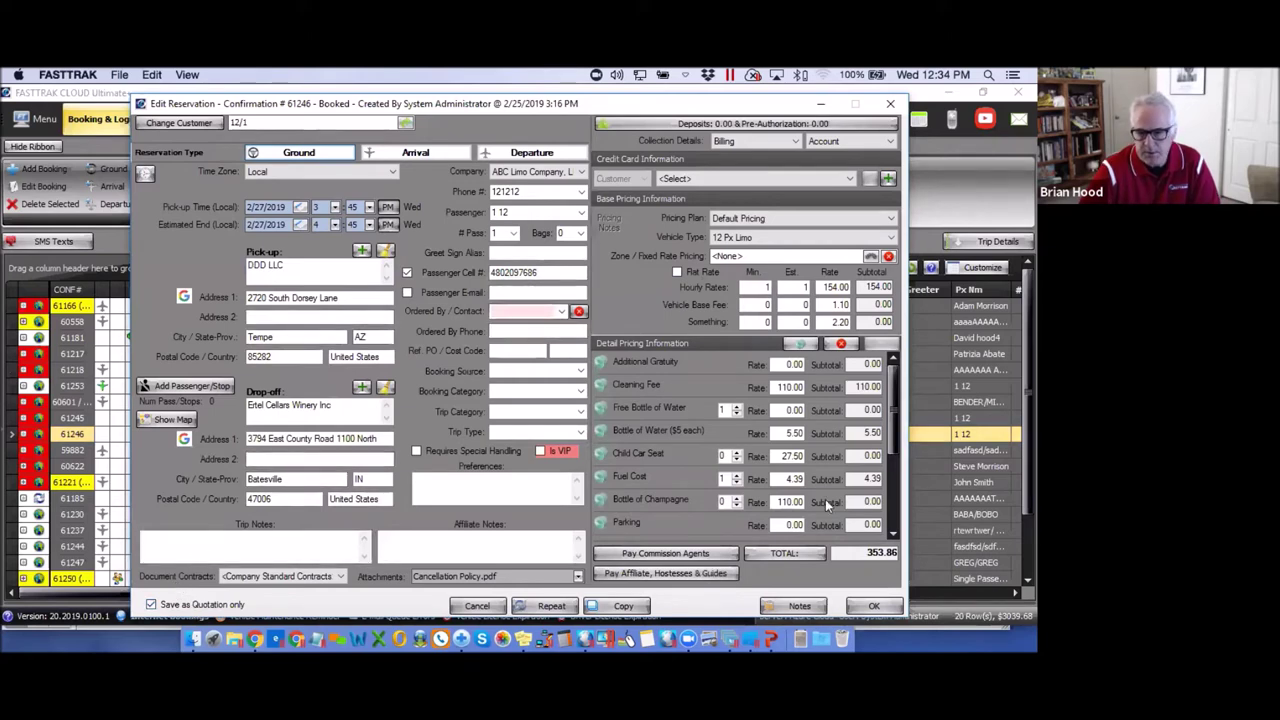
click(874, 607)
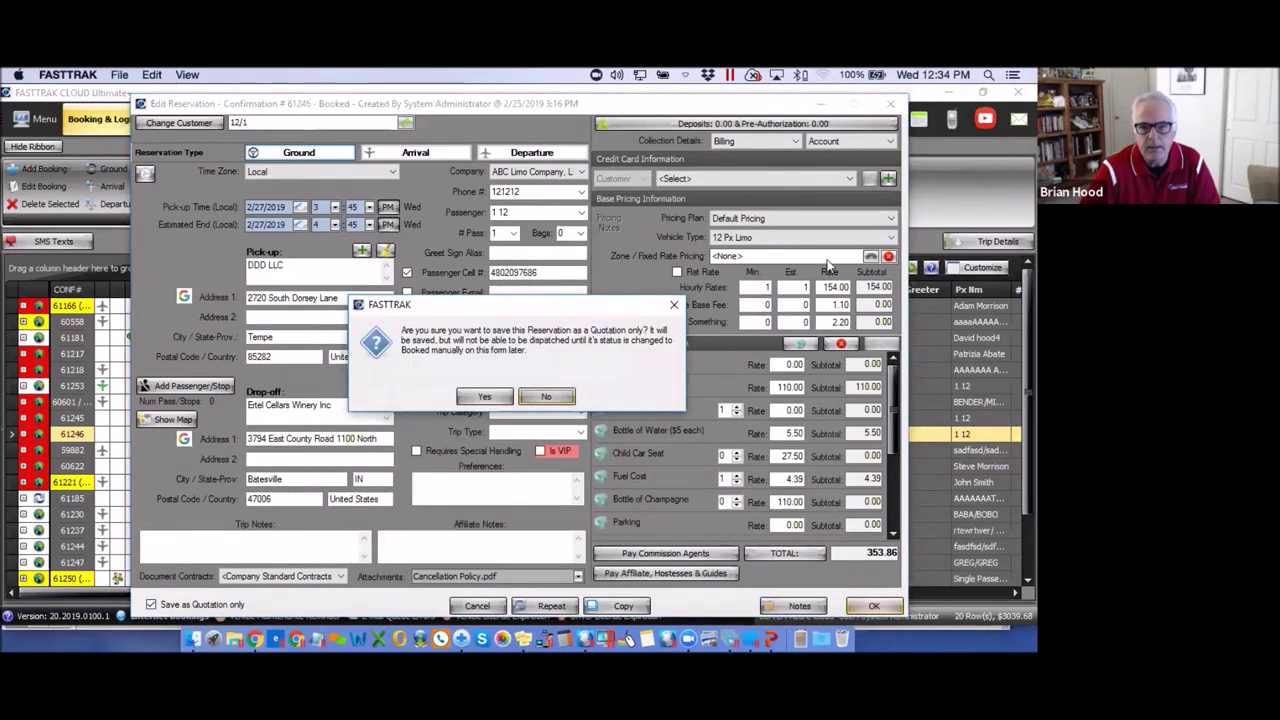
click(484, 397)
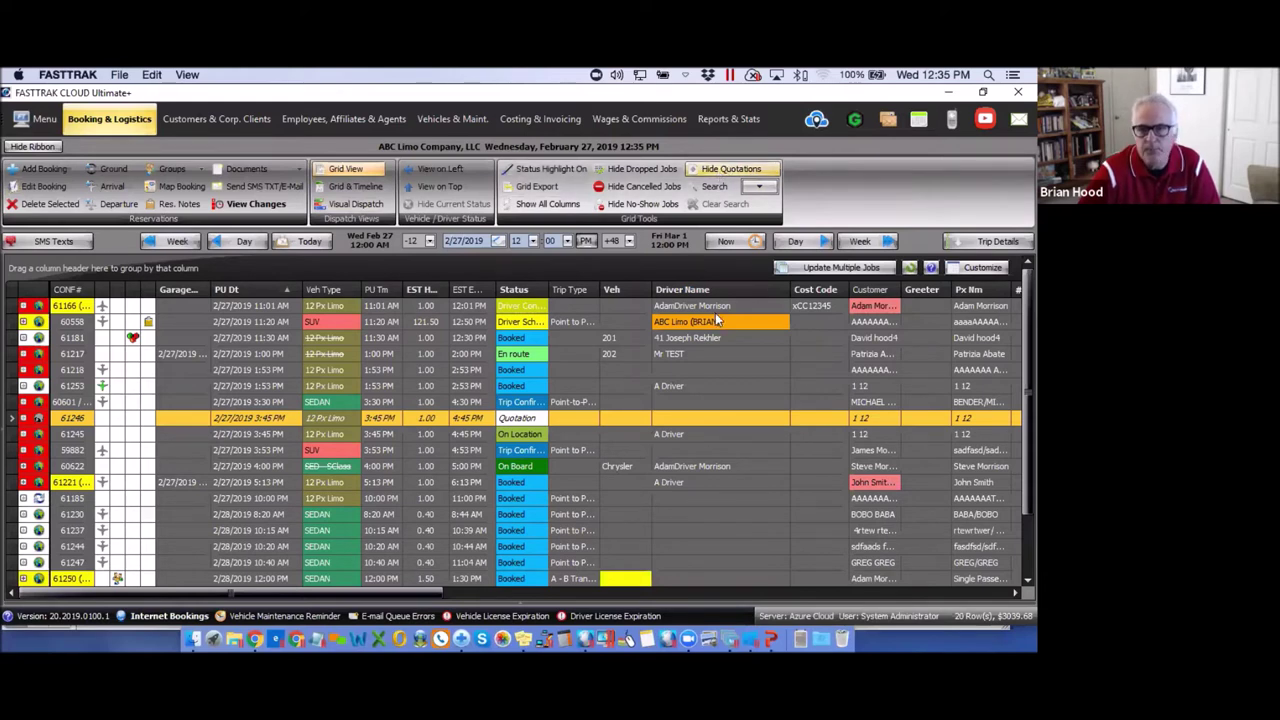
Hide quotation jobs and show dropped, cancelled and no-show jobs in the grid
click(720, 170)
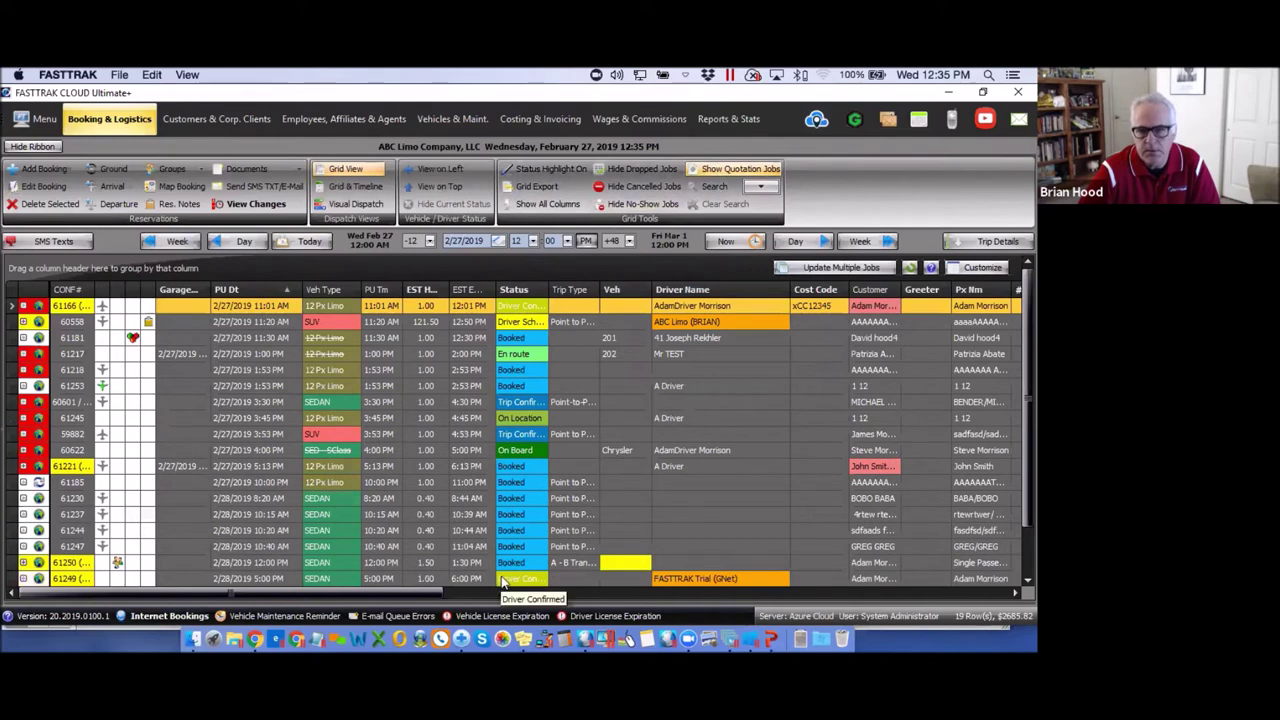
click(634, 167)
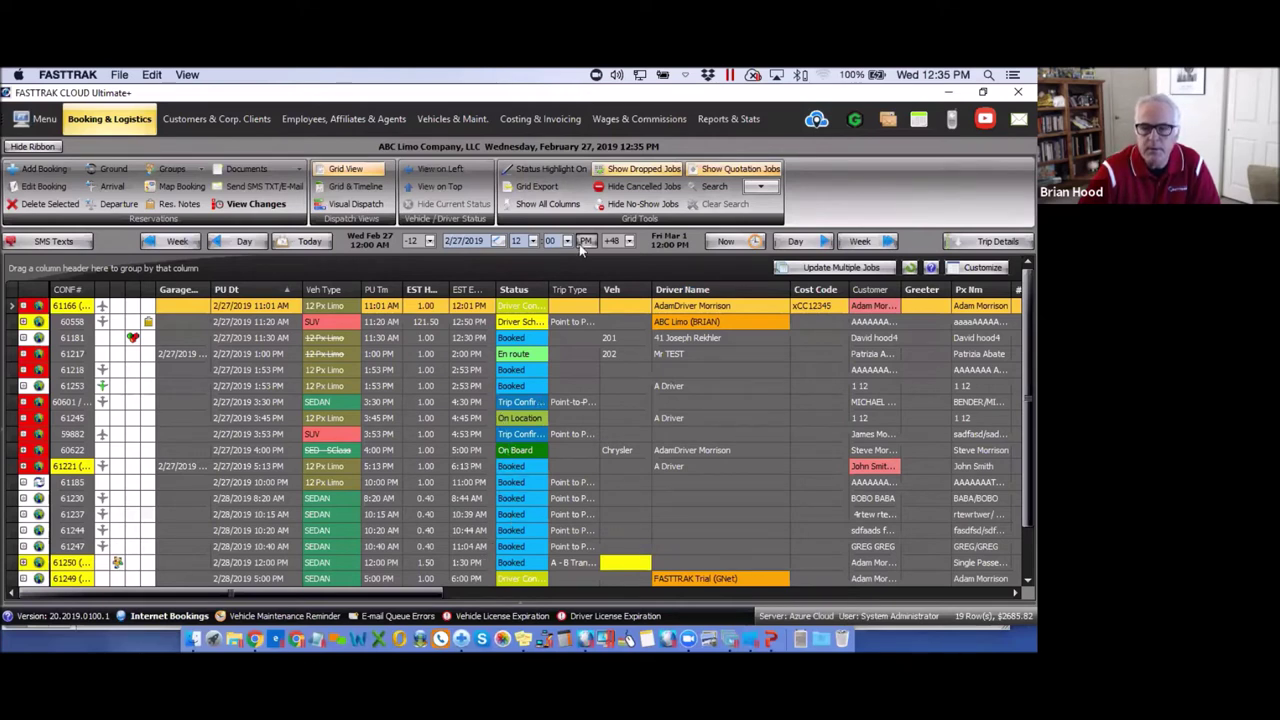
click(636, 172)
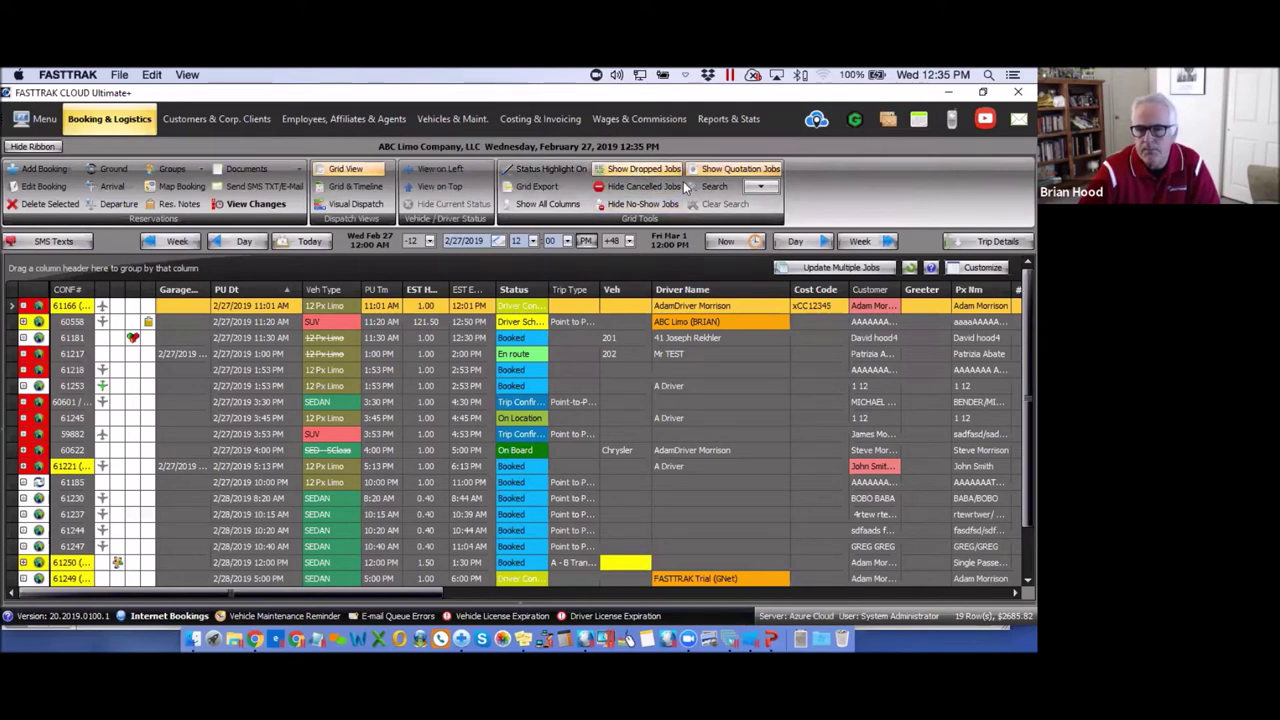
click(631, 190)
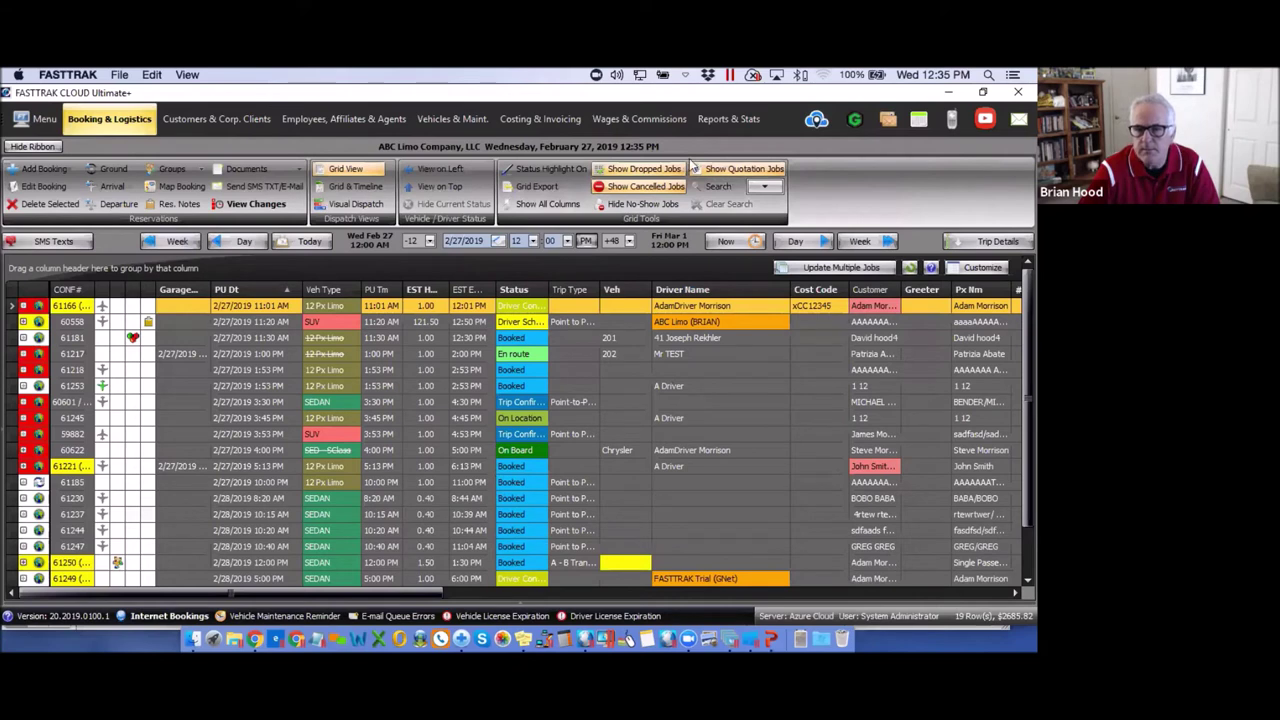
click(641, 206)
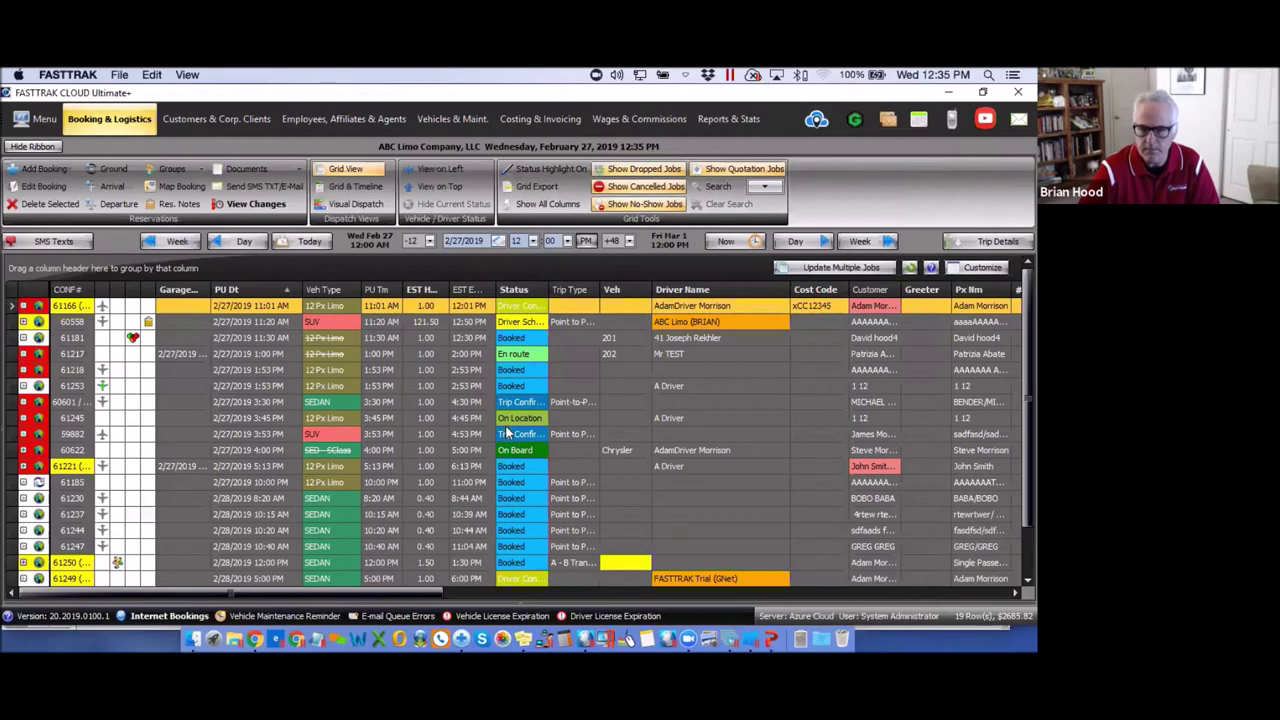
Show quotation jobs again and hide dropped, cancelled and no-show jobs
click(717, 170)
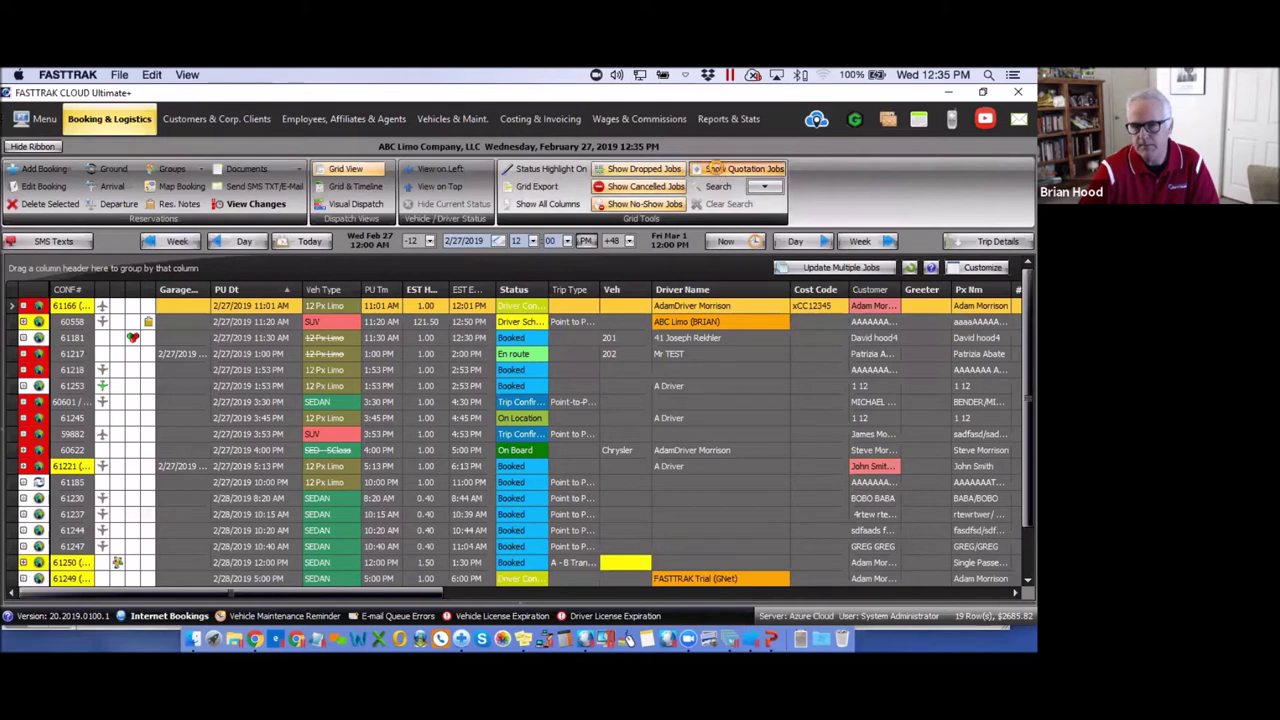
click(640, 169)
click(628, 190)
click(630, 205)
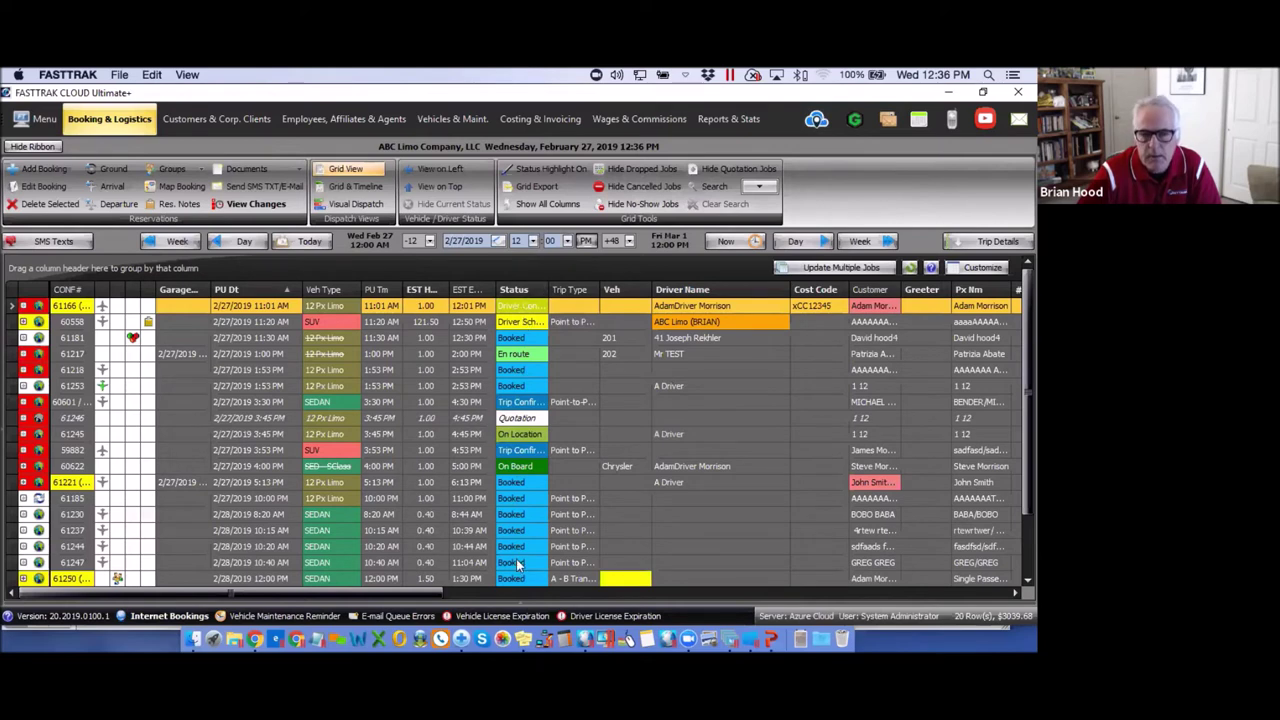
Sort the job grid by status, then limit colour coding to the Status column only
click(543, 170)
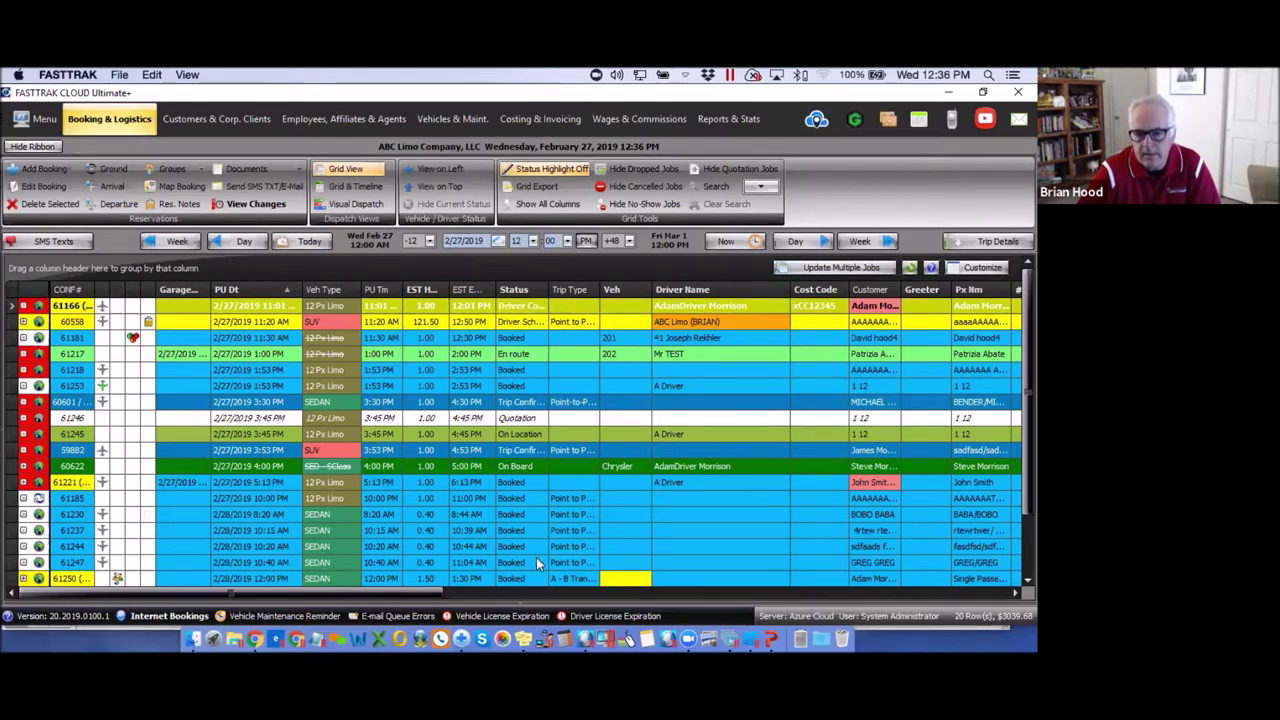
click(515, 292)
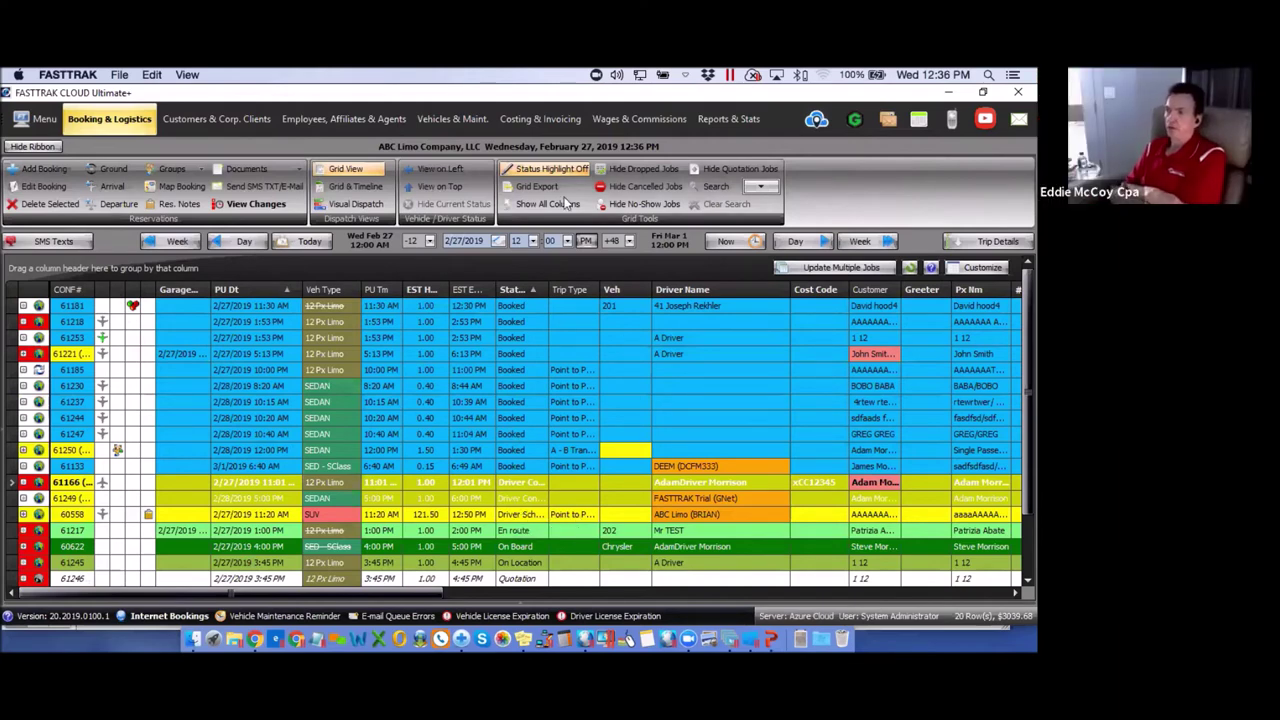
click(537, 170)
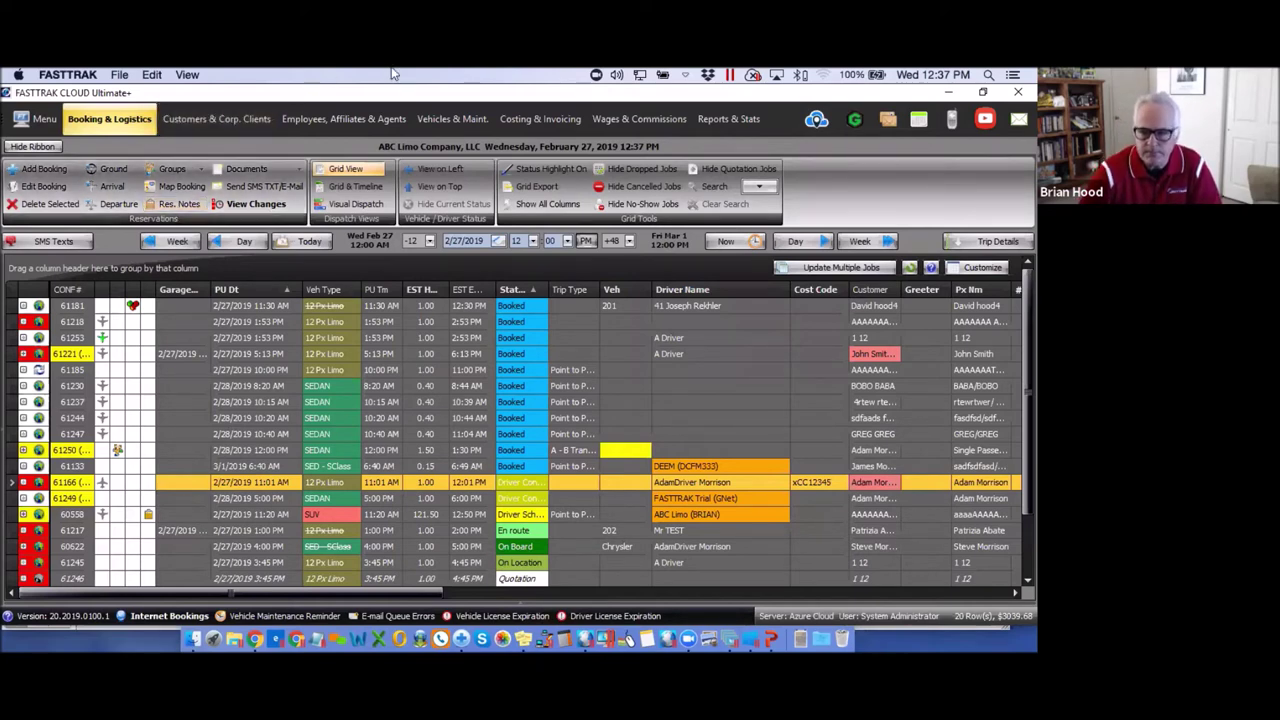
Select jobs 61181, 61218, 61253, 61221, 61185, 61230, 61237, 61244 and 61247 for multi-update
click(831, 273)
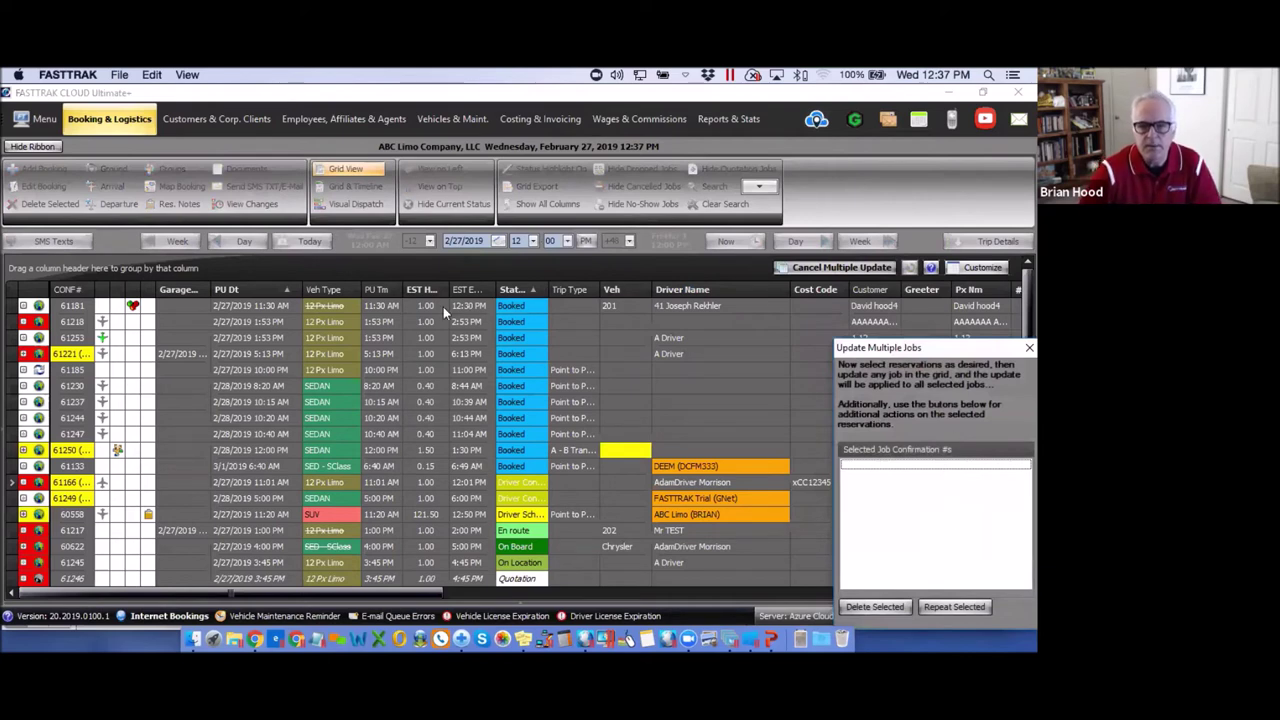
click(72, 307)
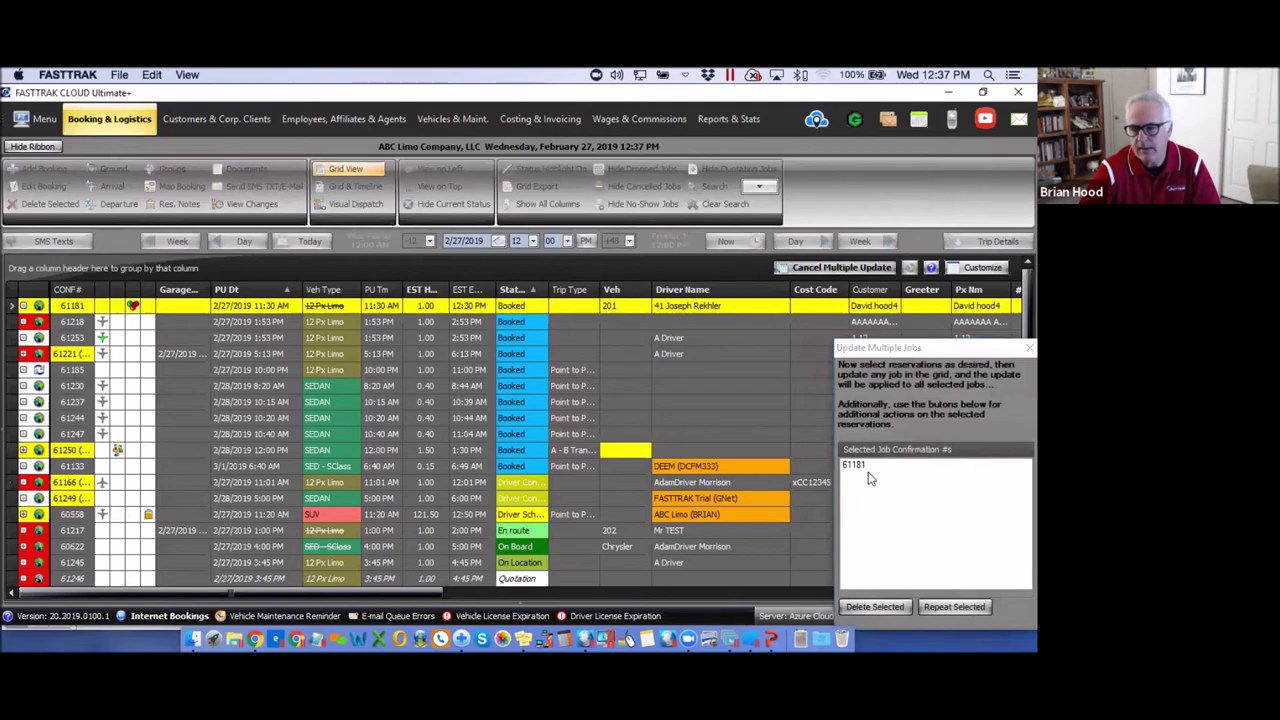
click(72, 322)
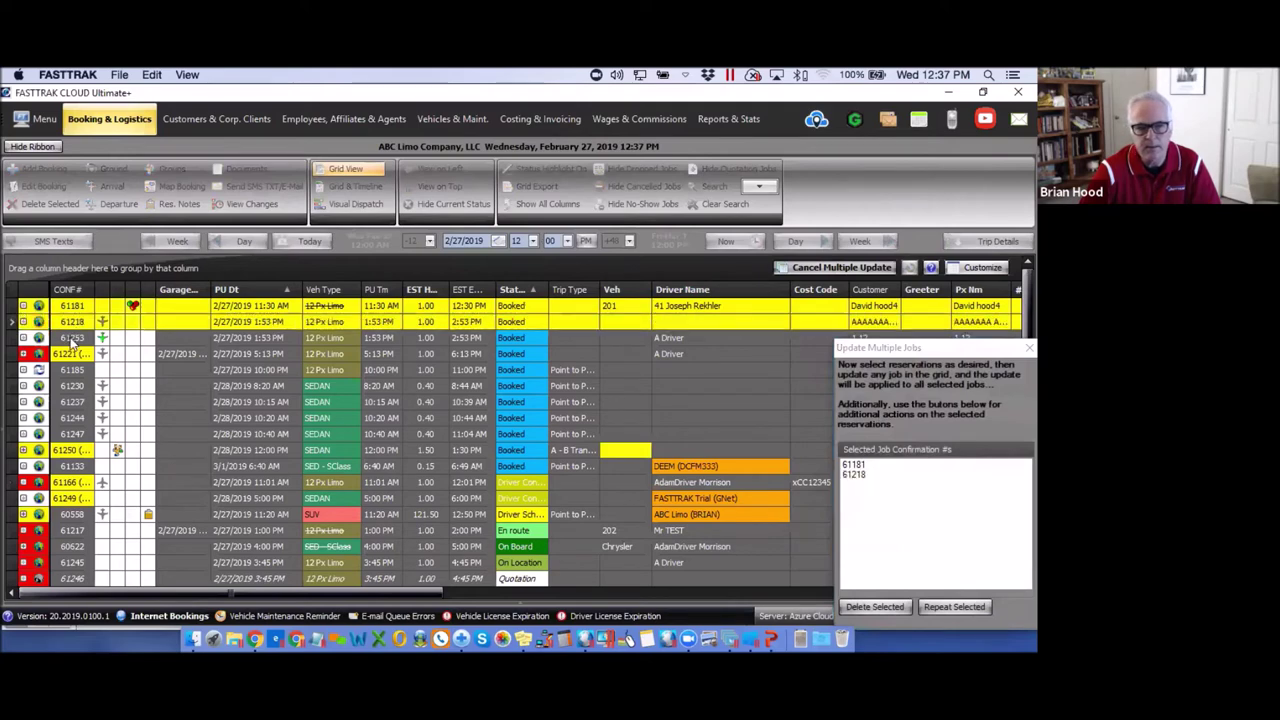
click(72, 338)
click(72, 354)
click(72, 370)
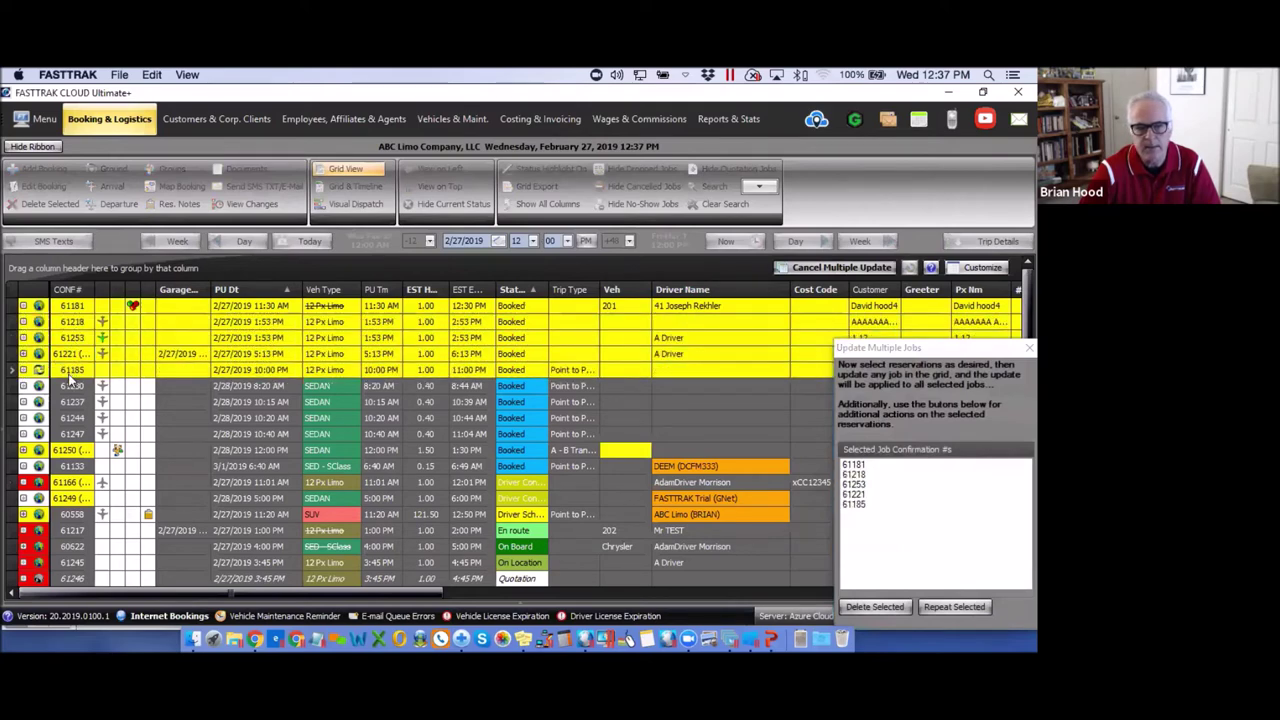
click(72, 386)
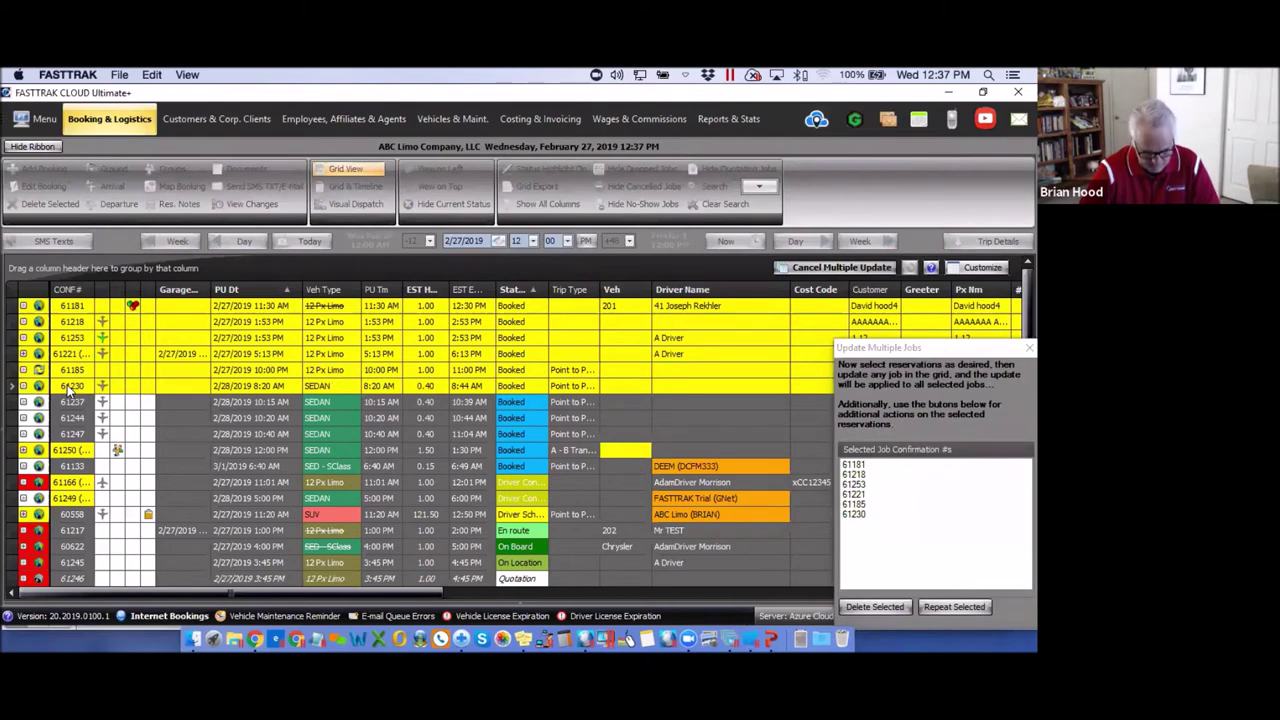
shift+click(73, 434)
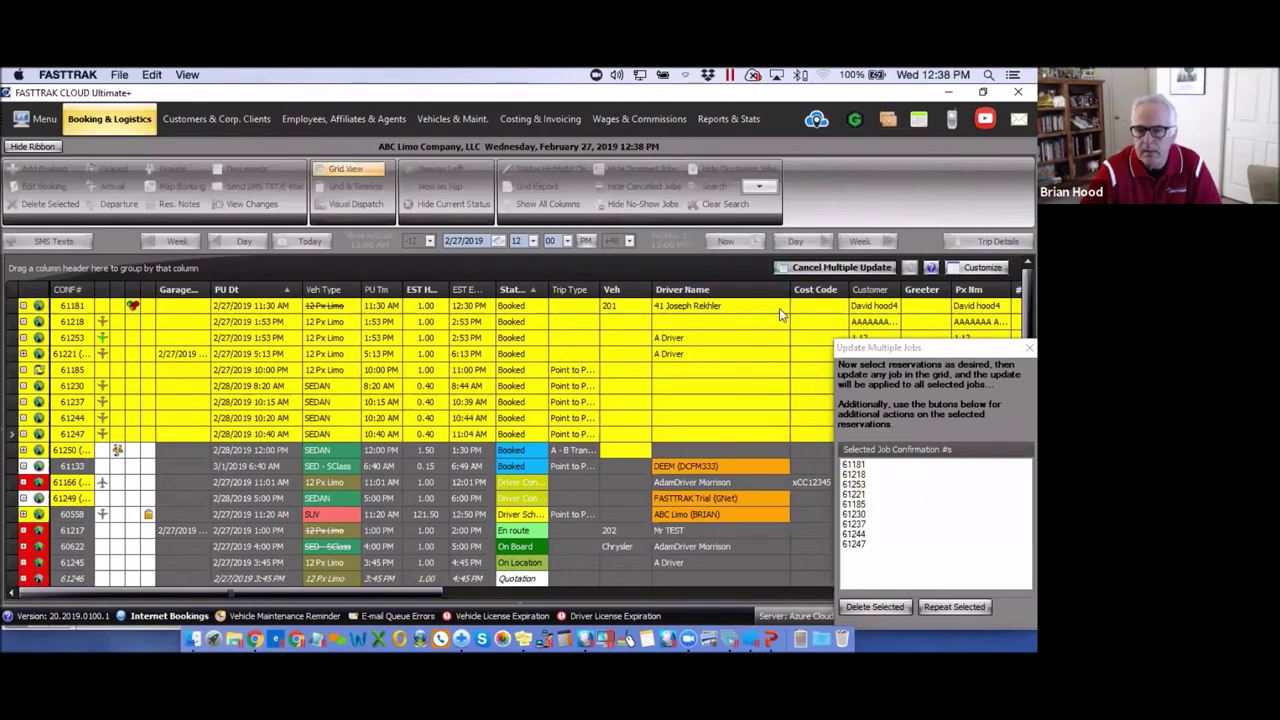
Set the selected jobs' status to Driver Scheduled and apply it
click(542, 308)
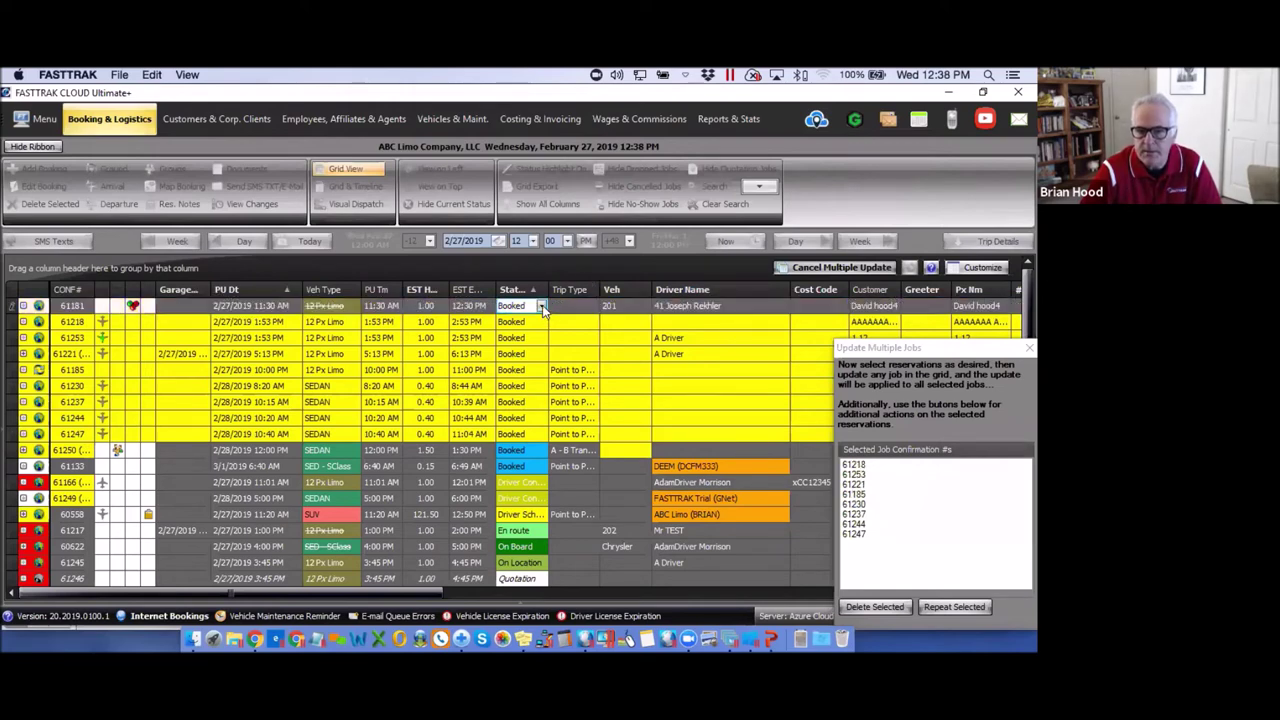
click(541, 306)
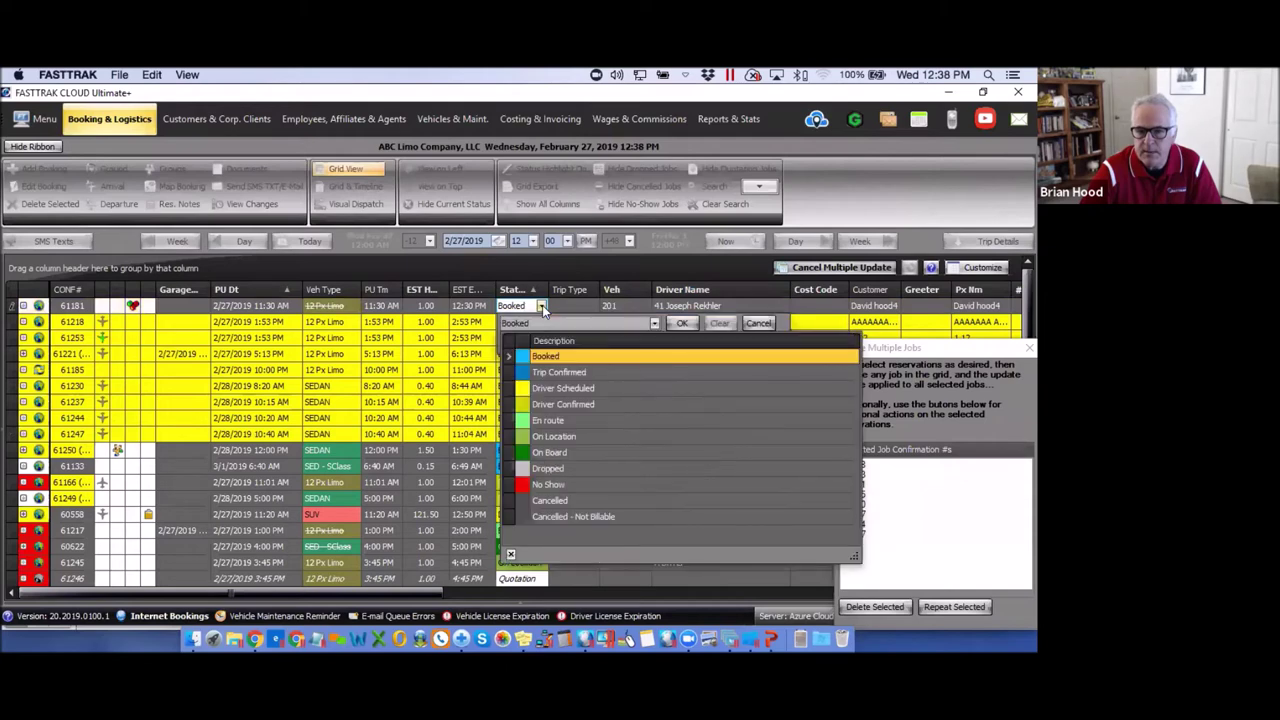
click(548, 390)
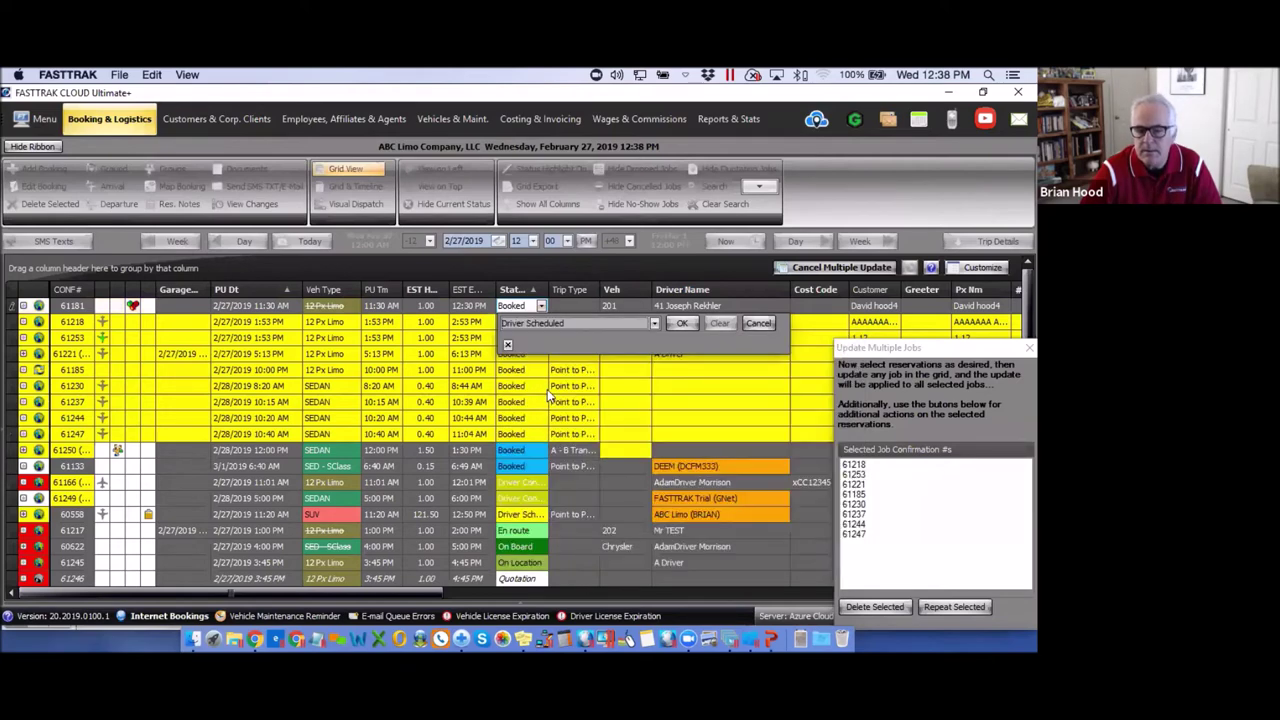
click(682, 323)
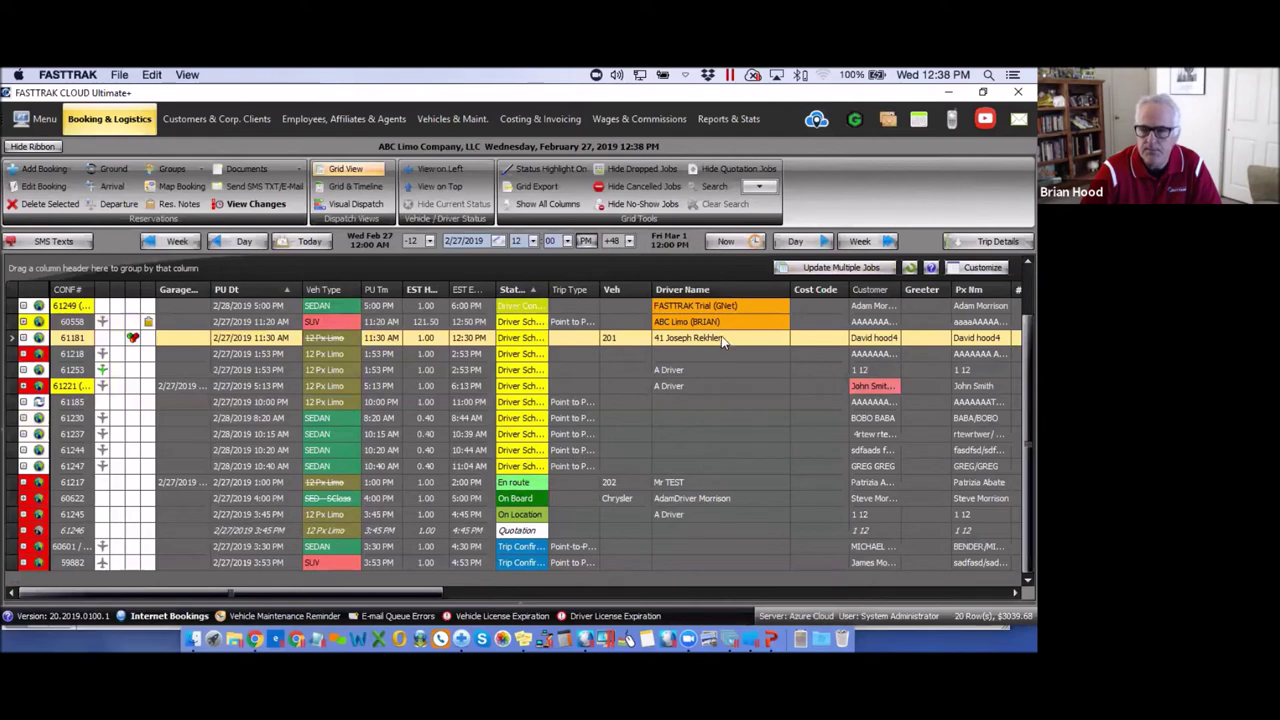
click(840, 267)
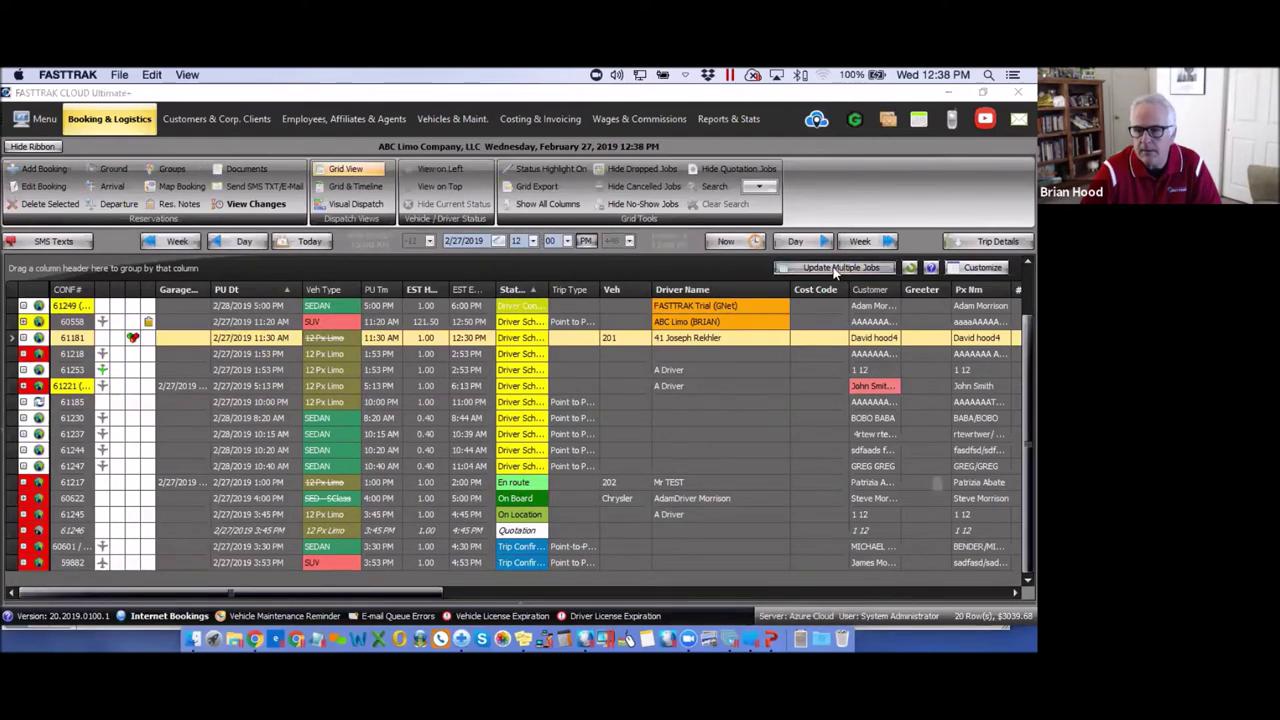
click(24, 306)
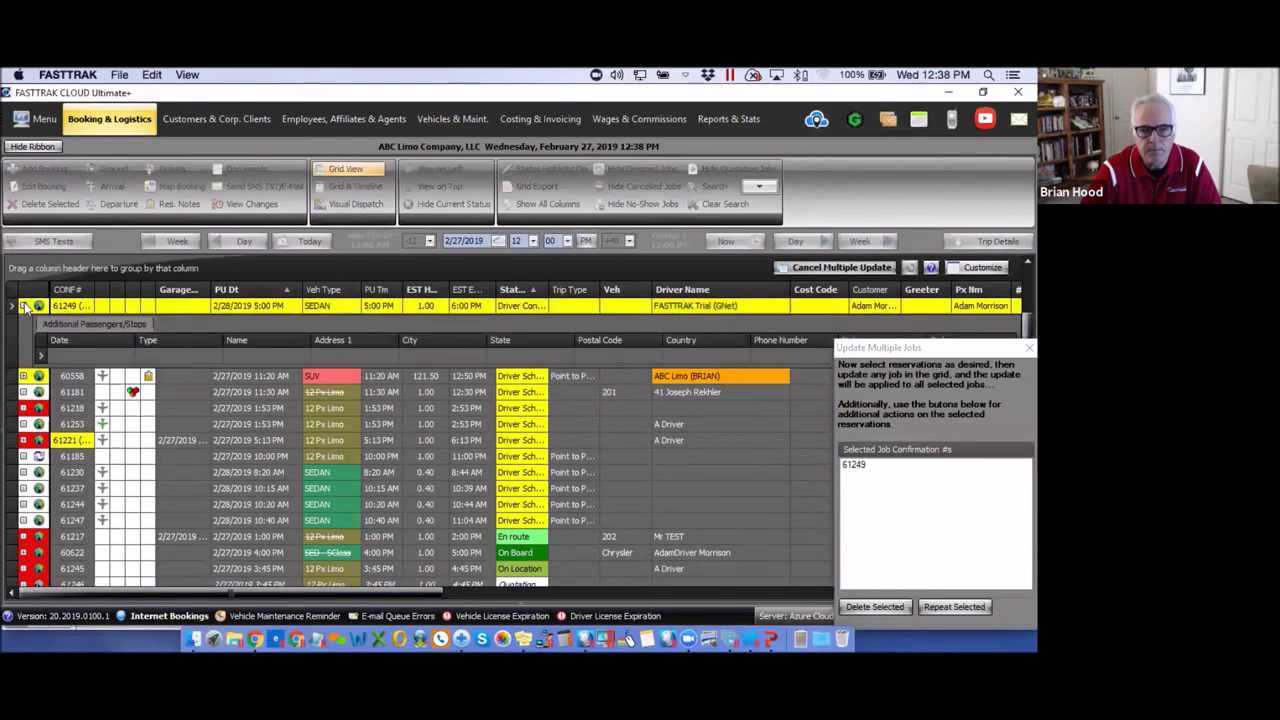
click(26, 307)
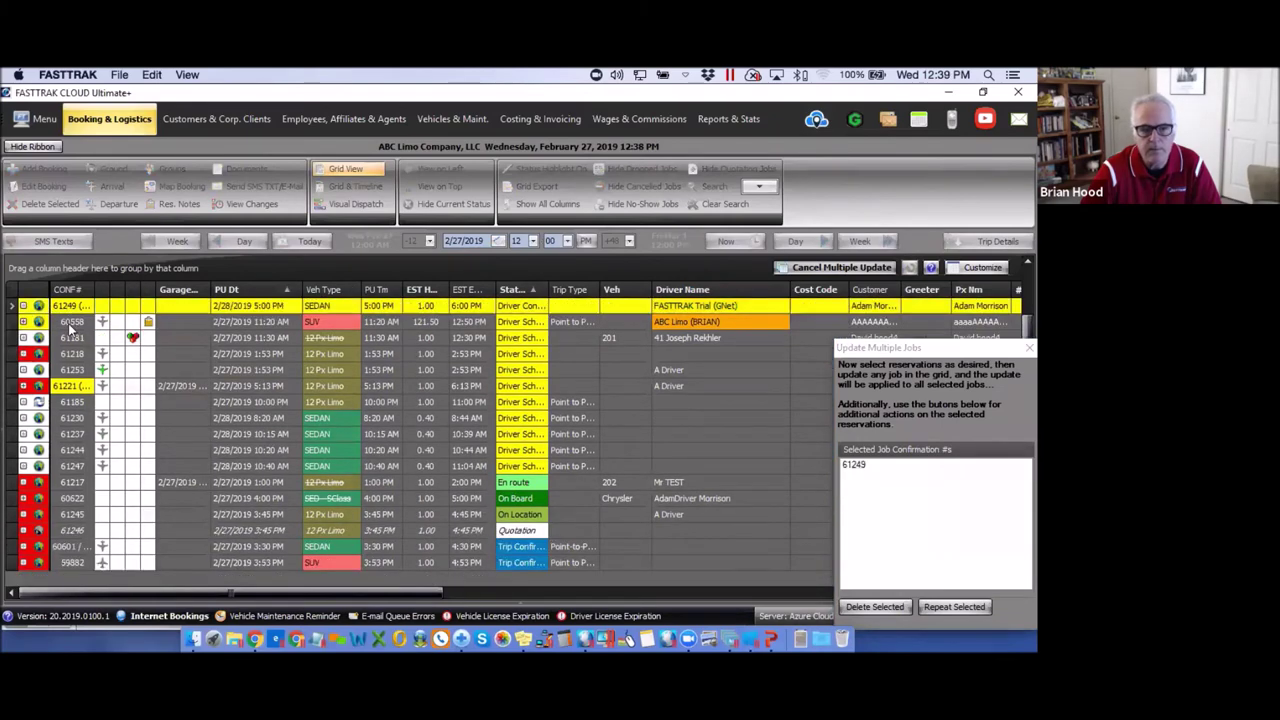
click(70, 321)
click(72, 338)
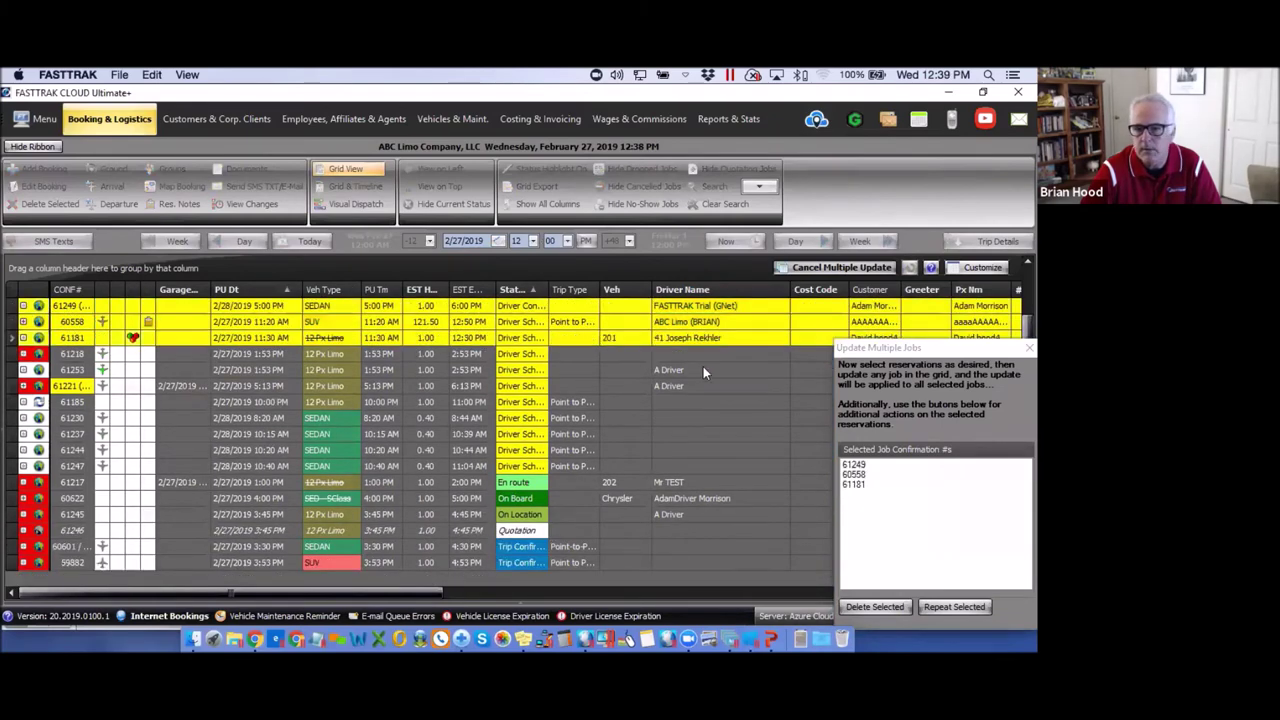
click(787, 305)
click(784, 307)
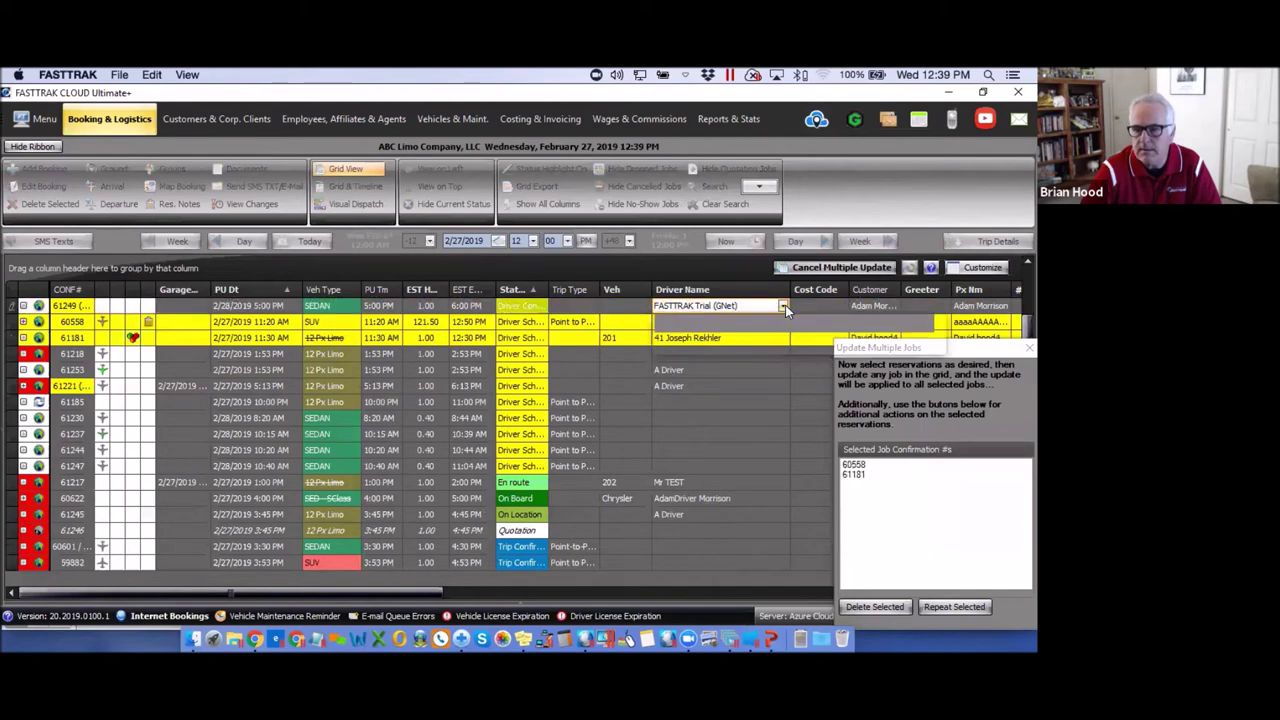
drag(1016, 495, 1015, 413)
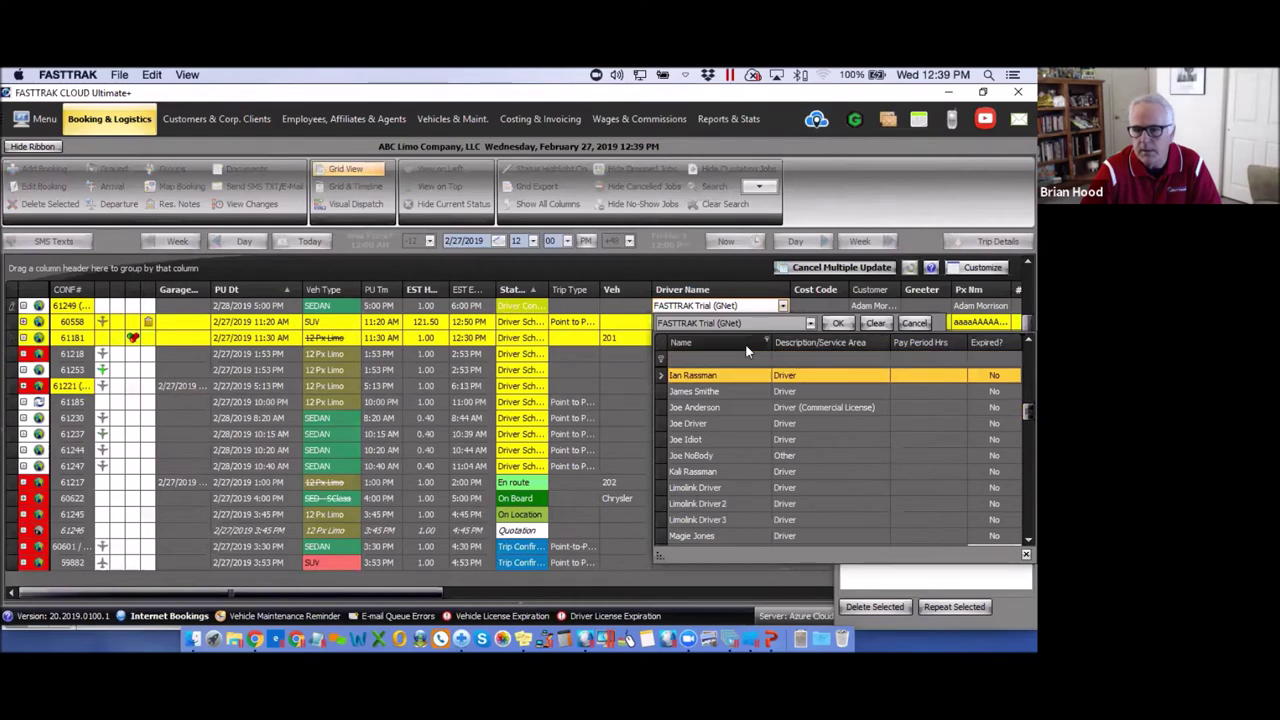
click(688, 456)
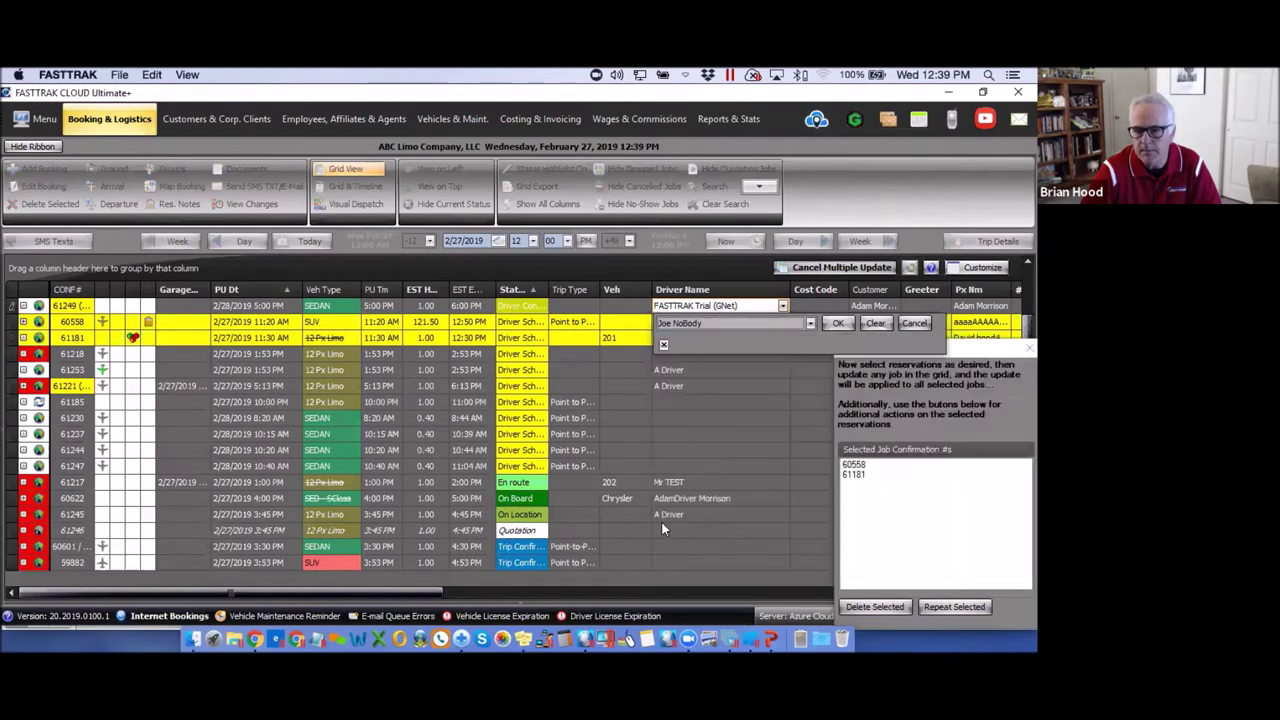
click(838, 323)
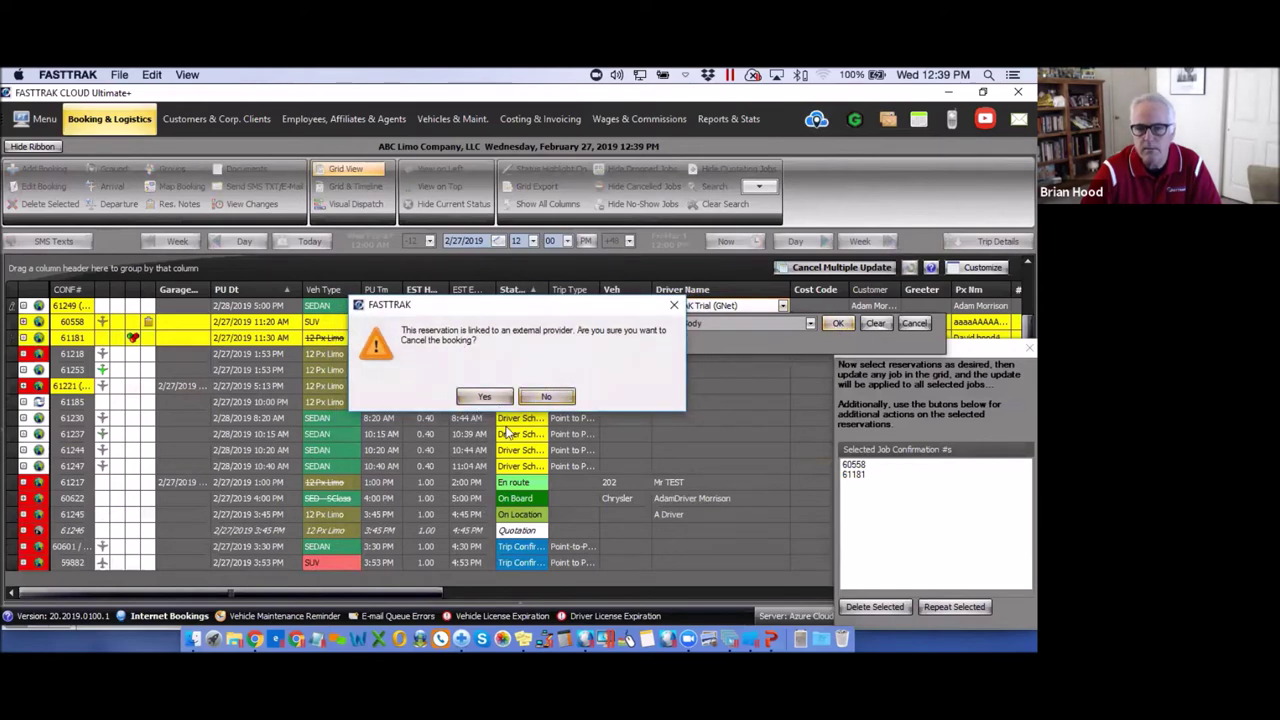
click(484, 397)
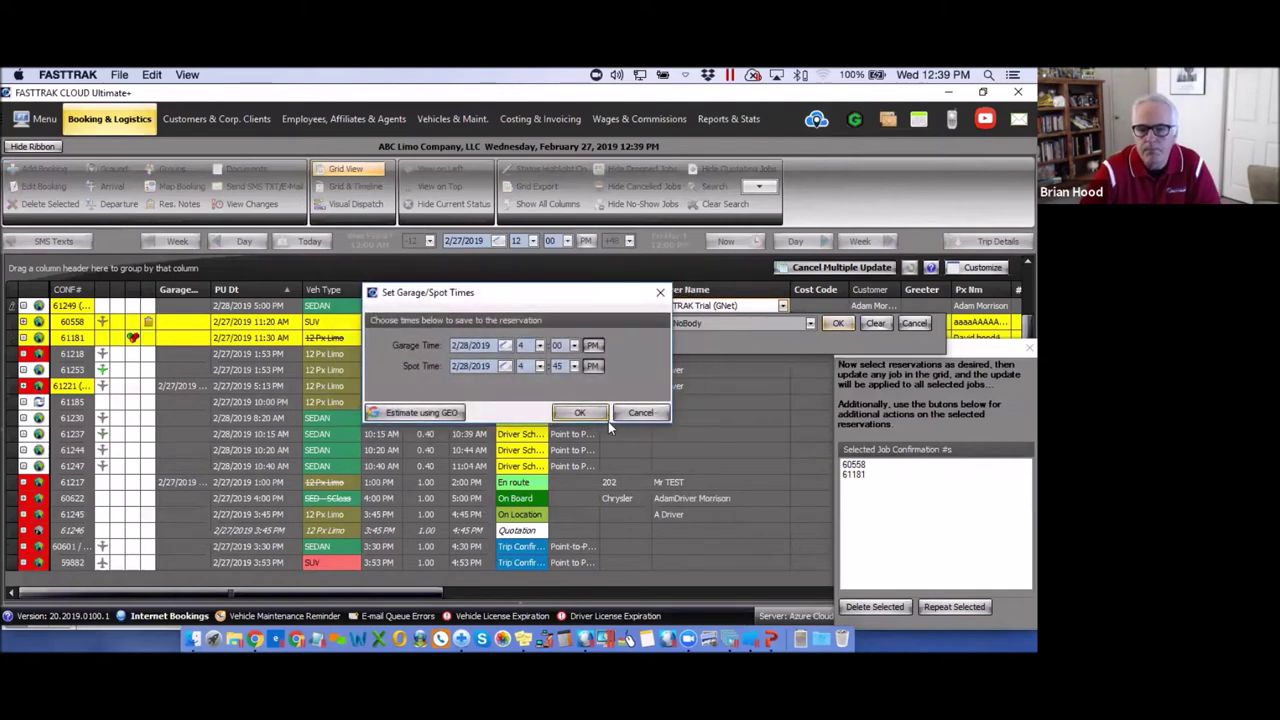
click(640, 413)
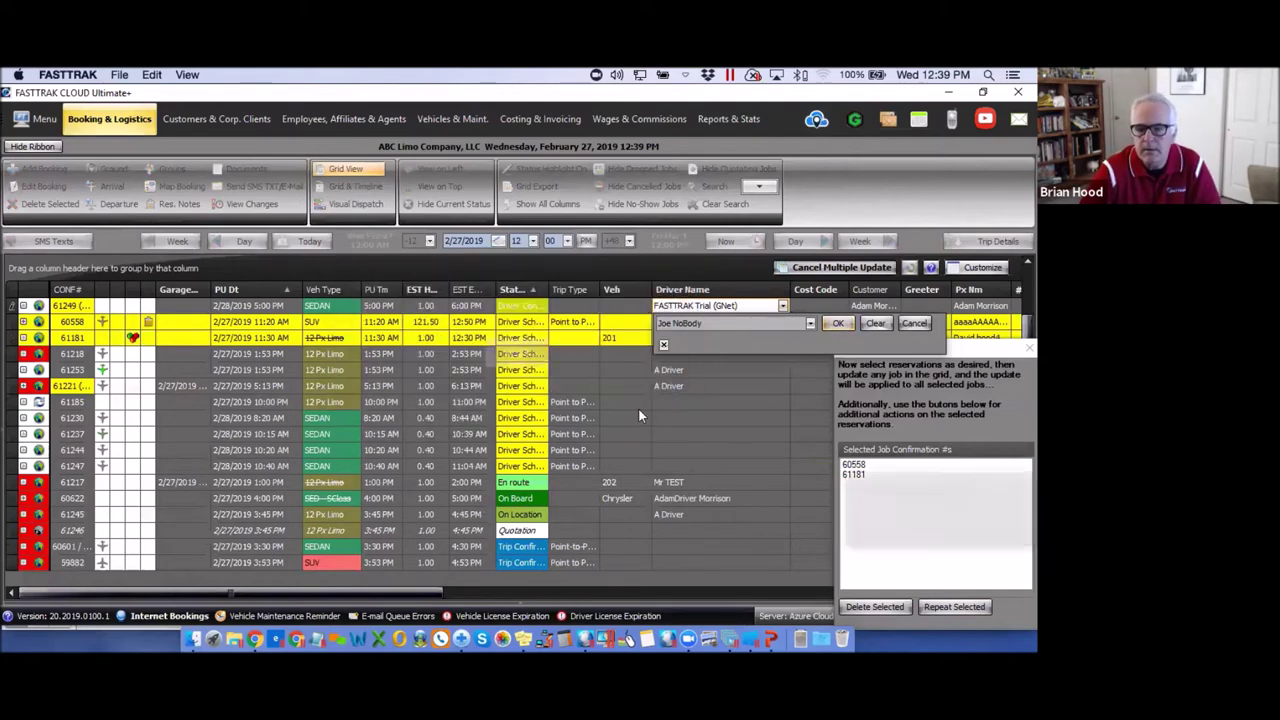
click(640, 413)
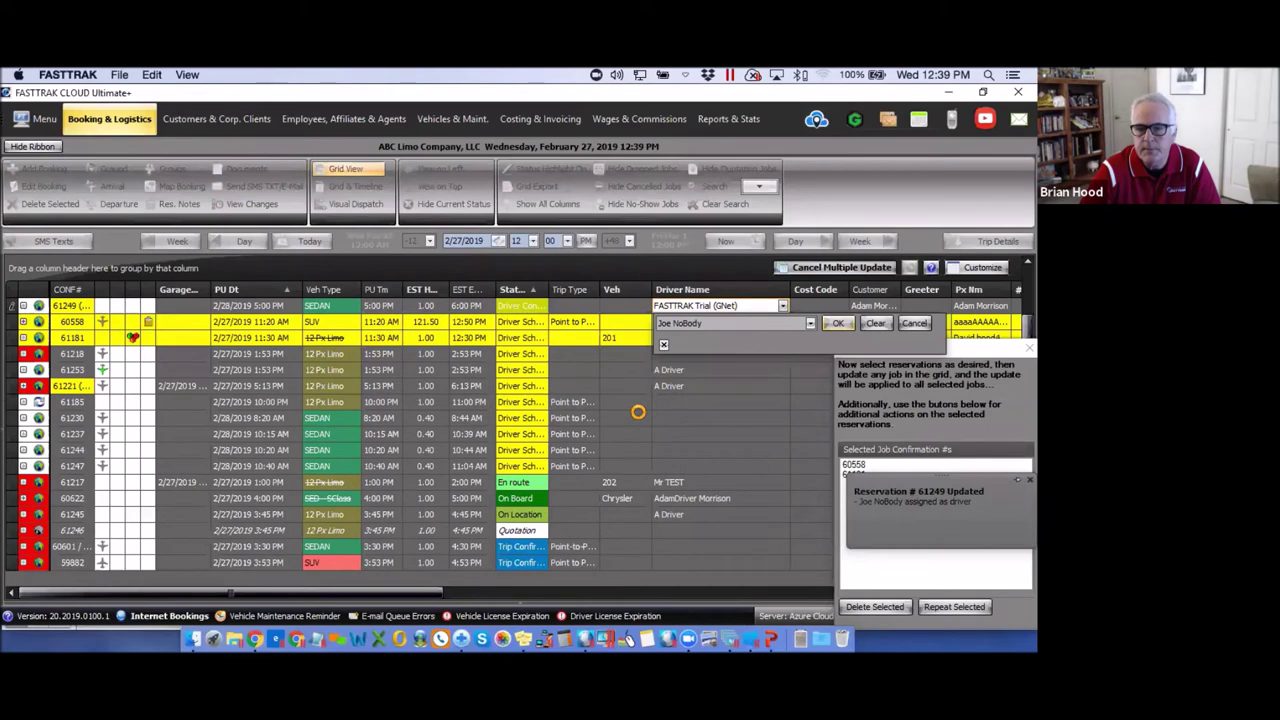
click(638, 411)
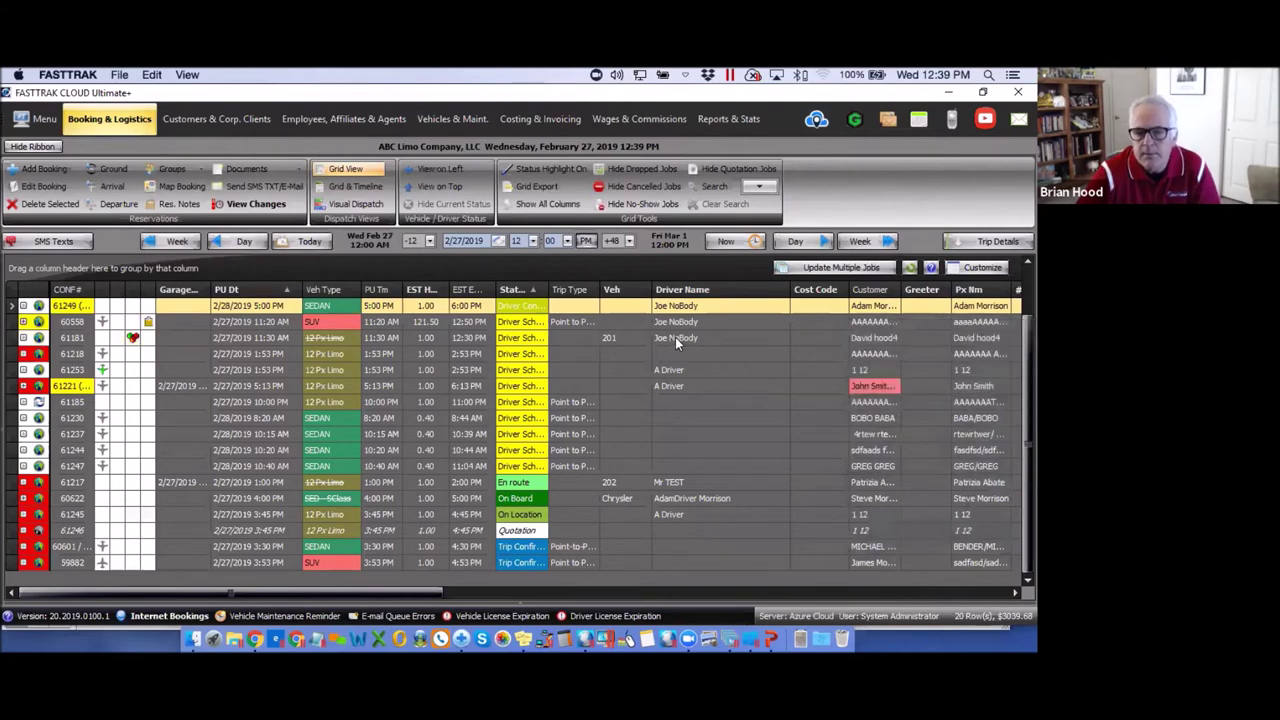
Assign a driver to the 1:53 PM 12 Px Limo job (61218), skipping garage/spot times
click(677, 354)
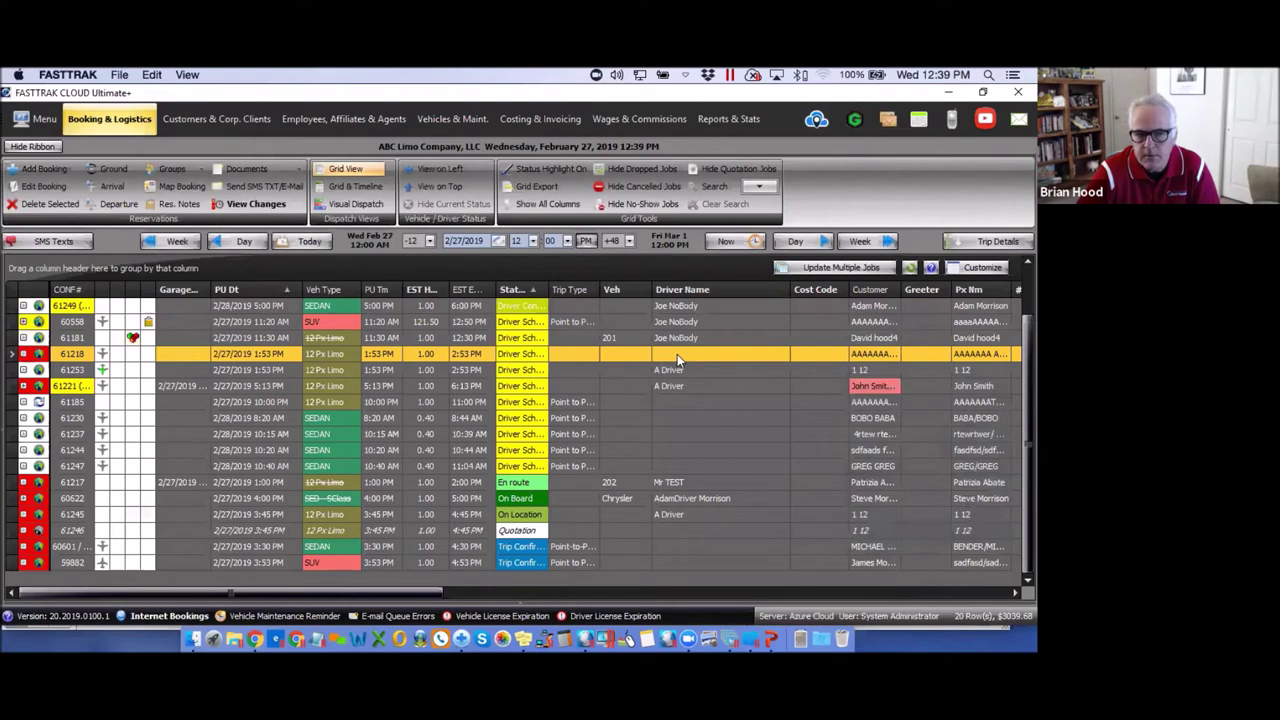
click(677, 354)
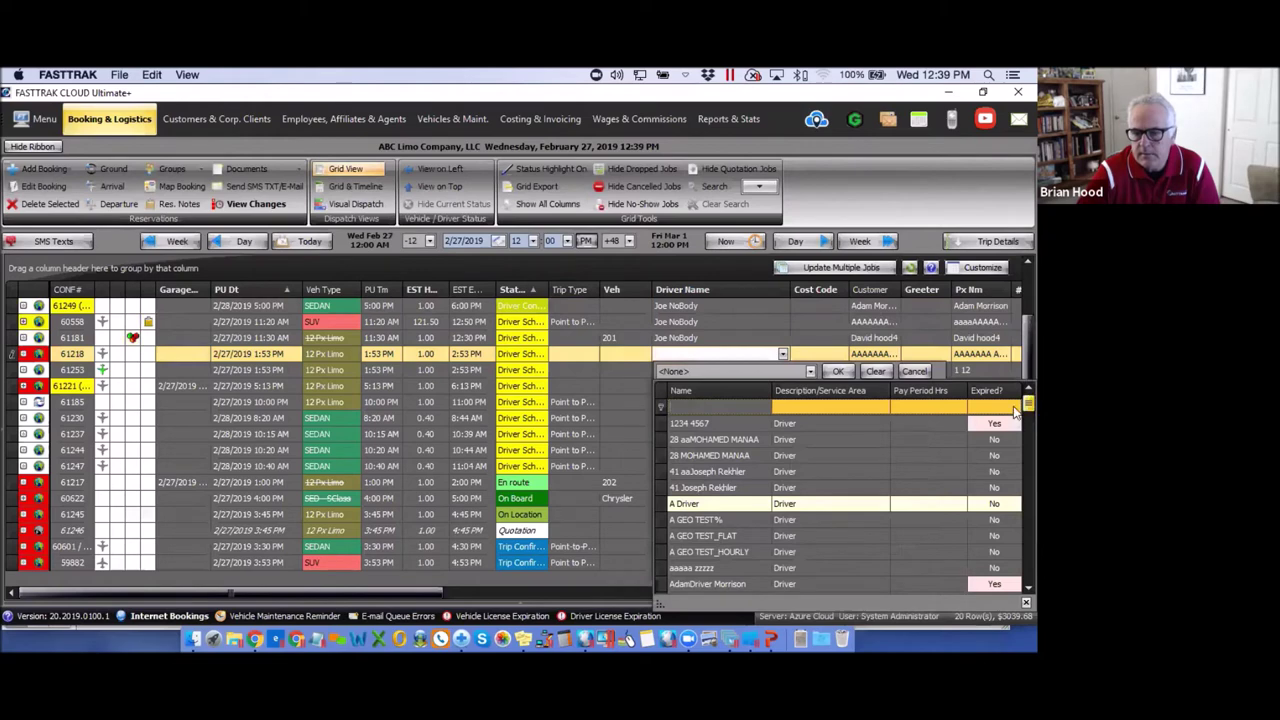
scroll(1014, 423, down, 2)
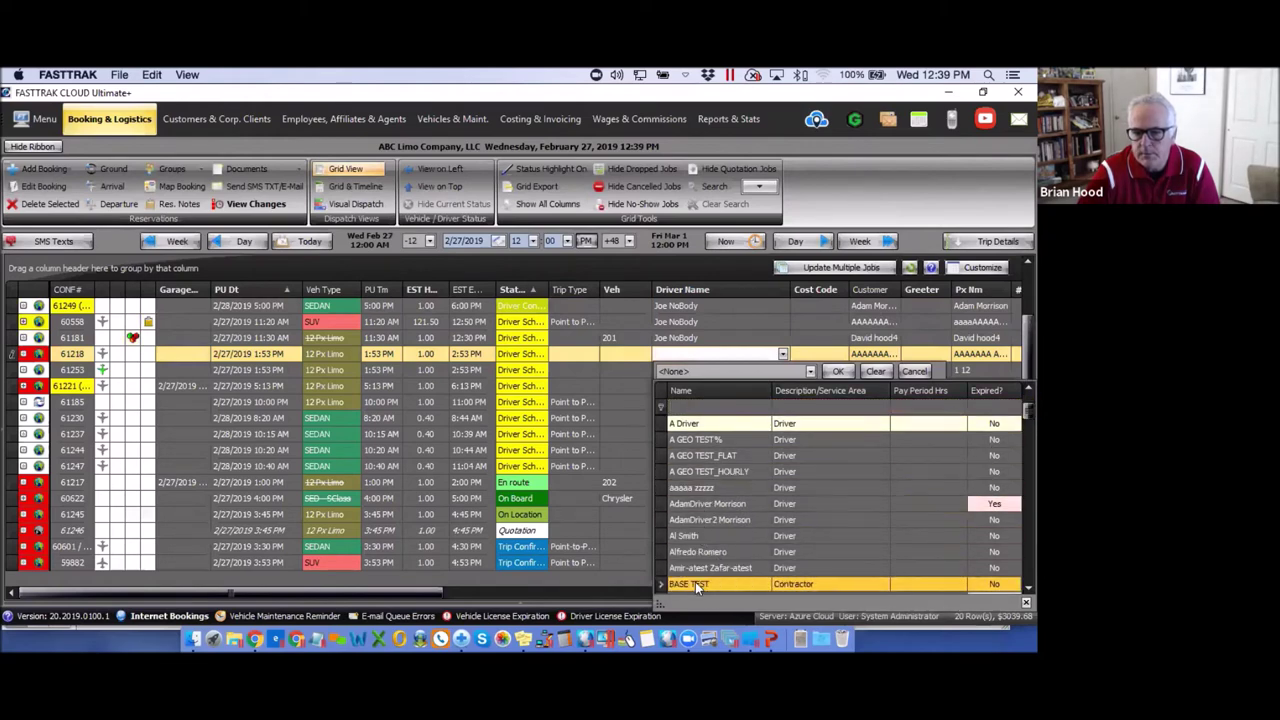
click(684, 536)
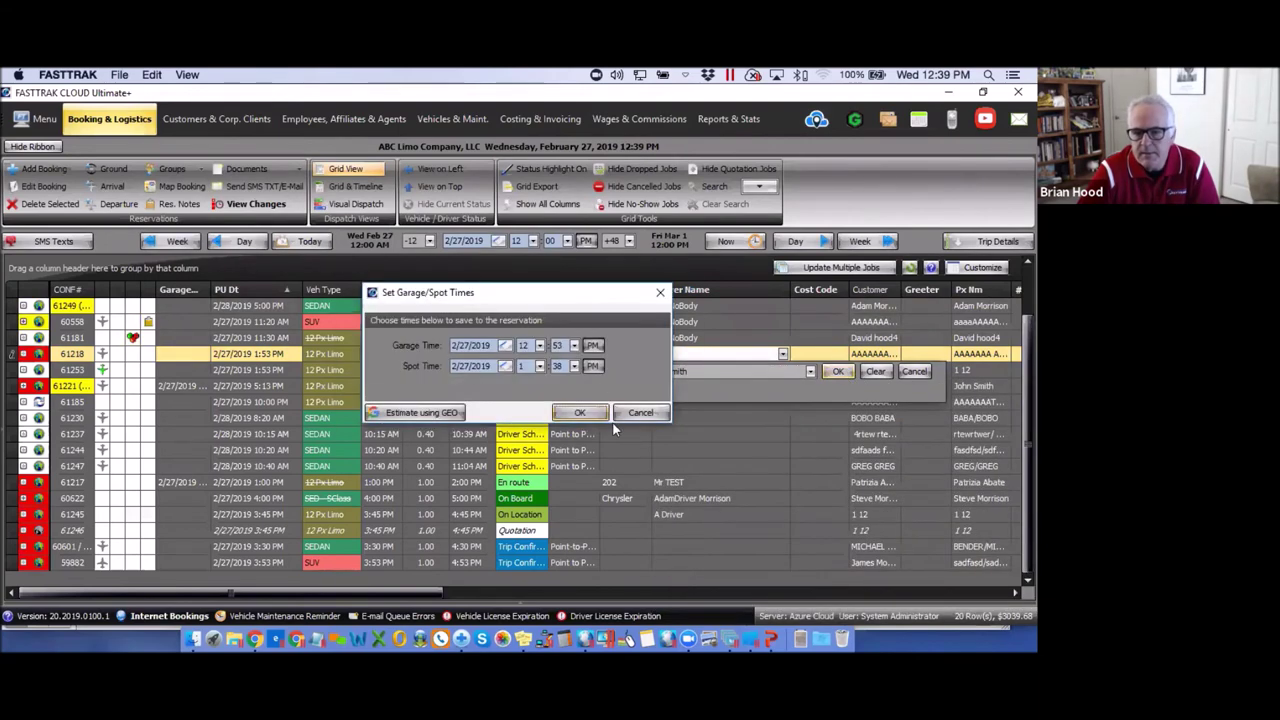
click(641, 410)
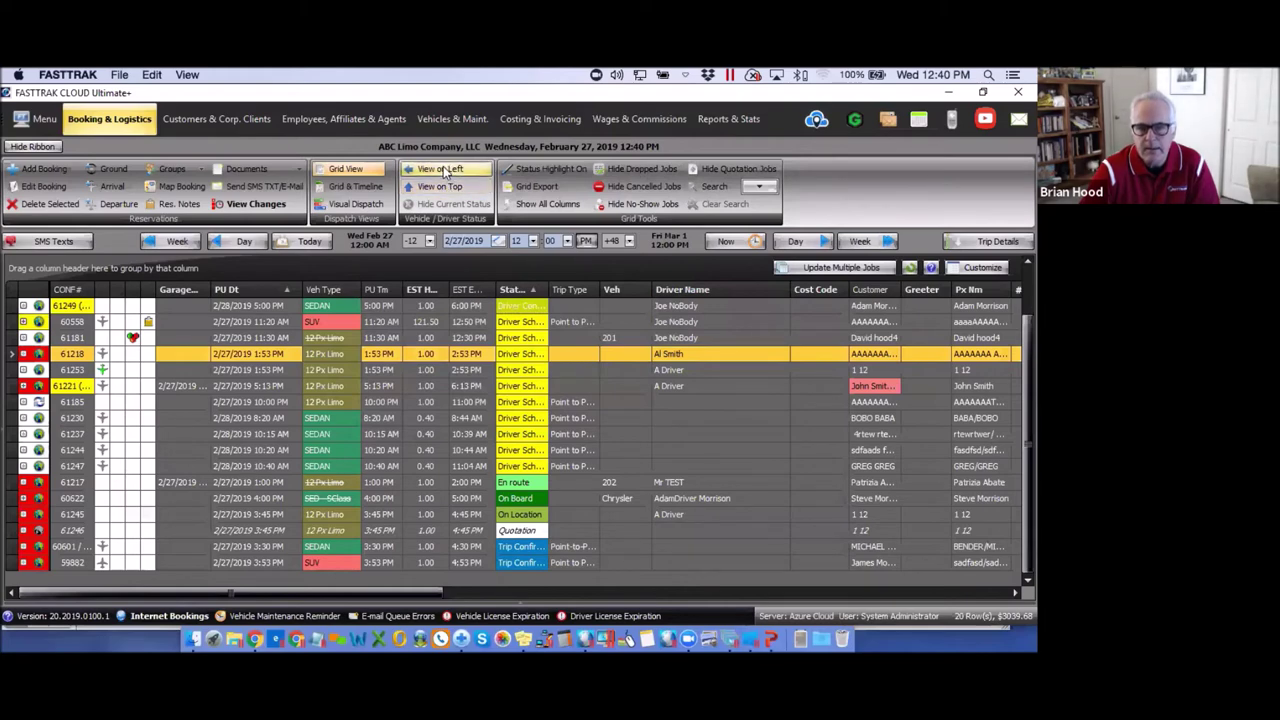
Show the Driver Status panel on the left, listing each driver's status and estimated end time
click(446, 172)
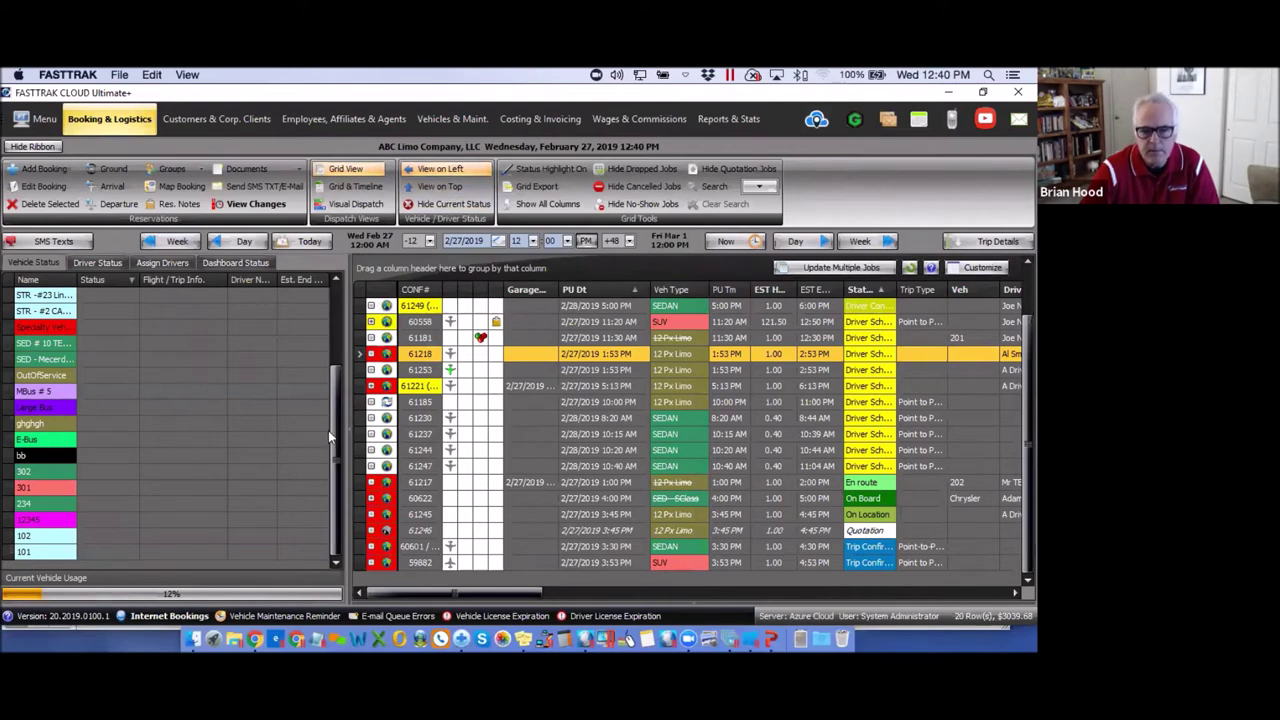
drag(338, 434, 336, 348)
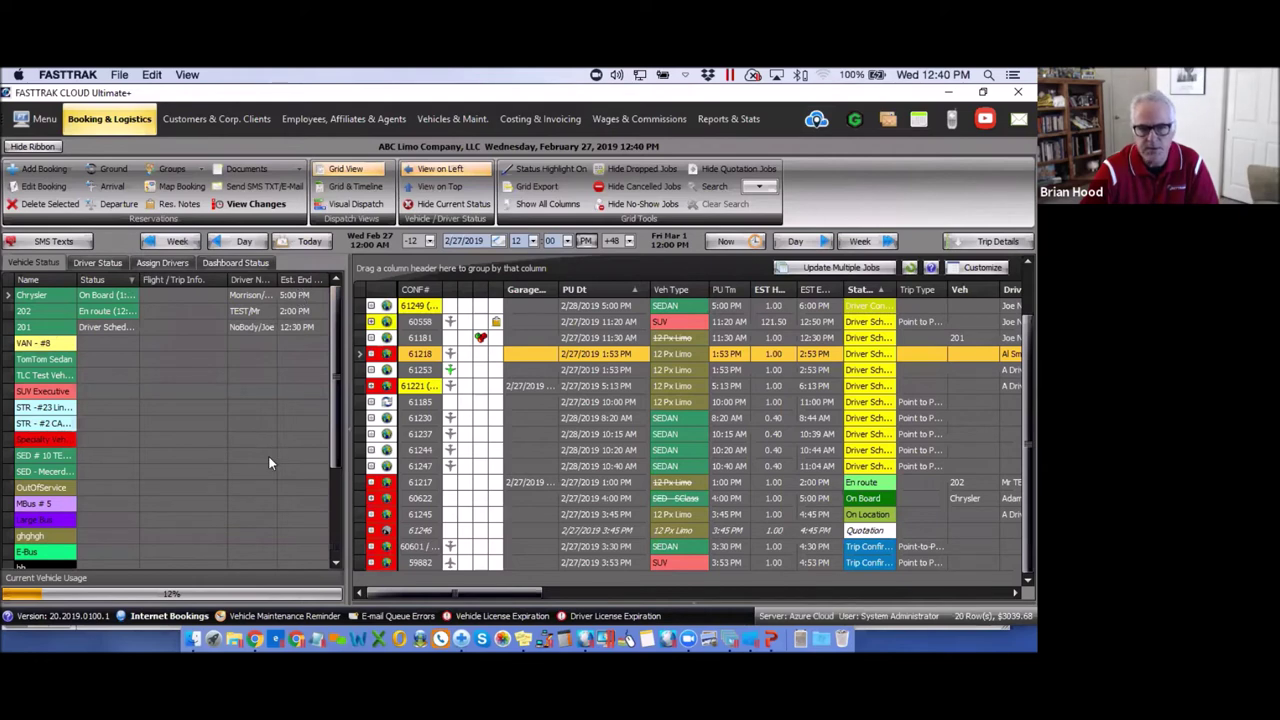
click(91, 264)
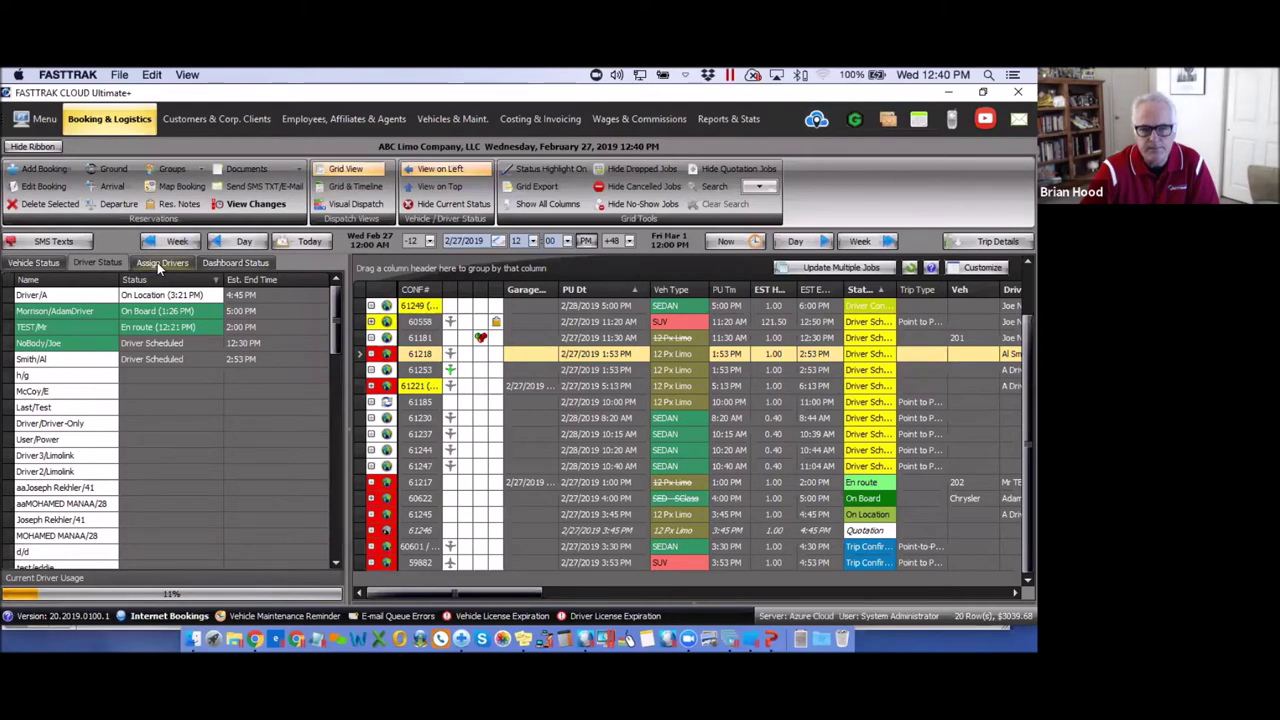
click(157, 262)
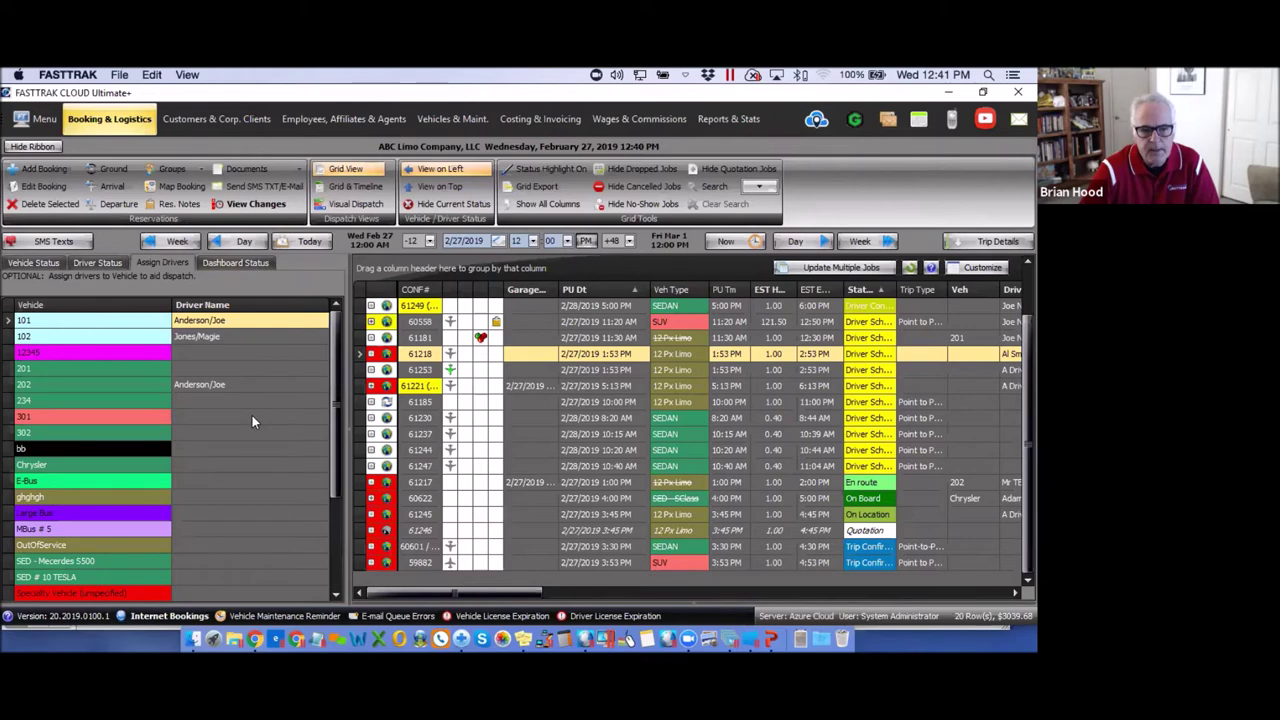
Assign a driver to vehicle 201 in the Assign Drivers list
click(201, 367)
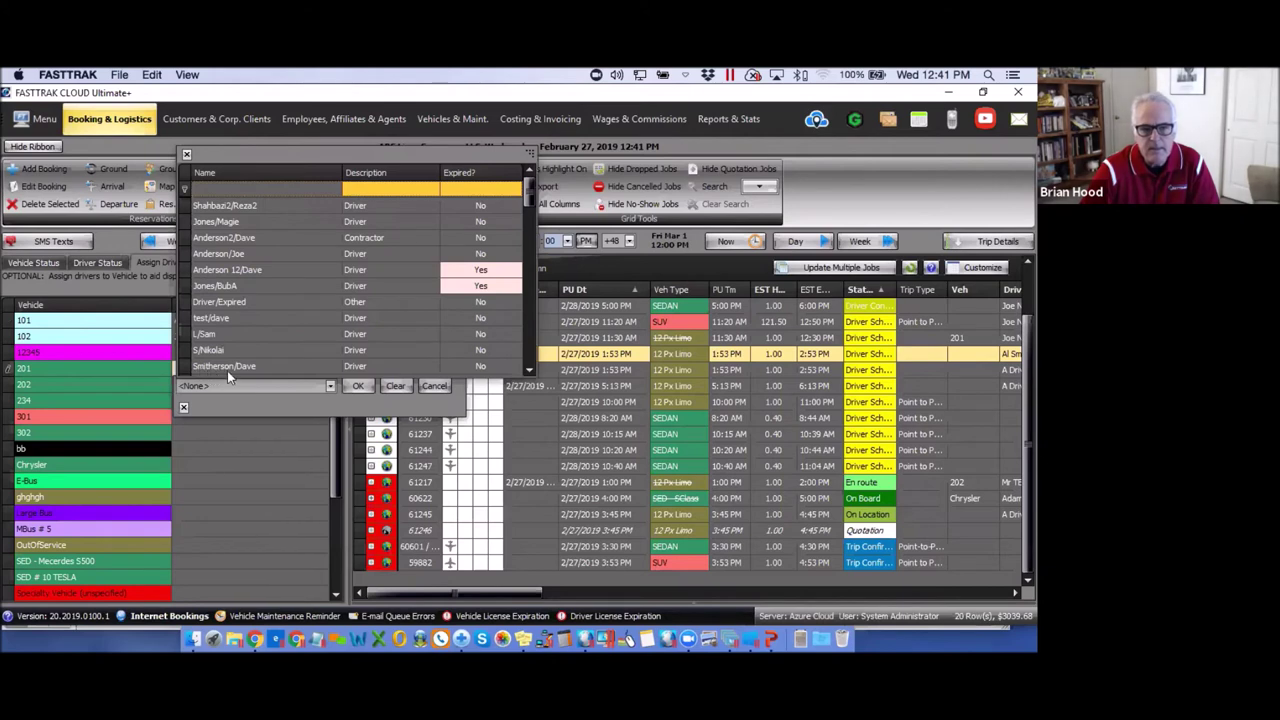
click(220, 286)
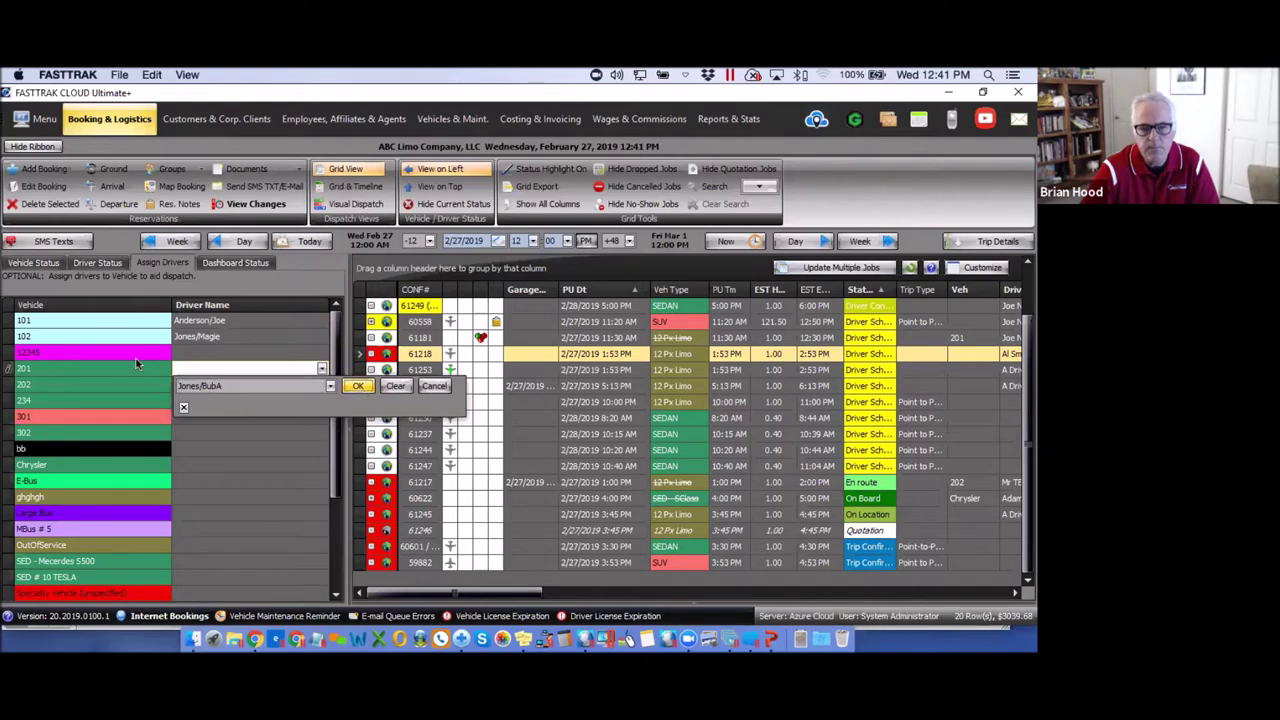
key(Return)
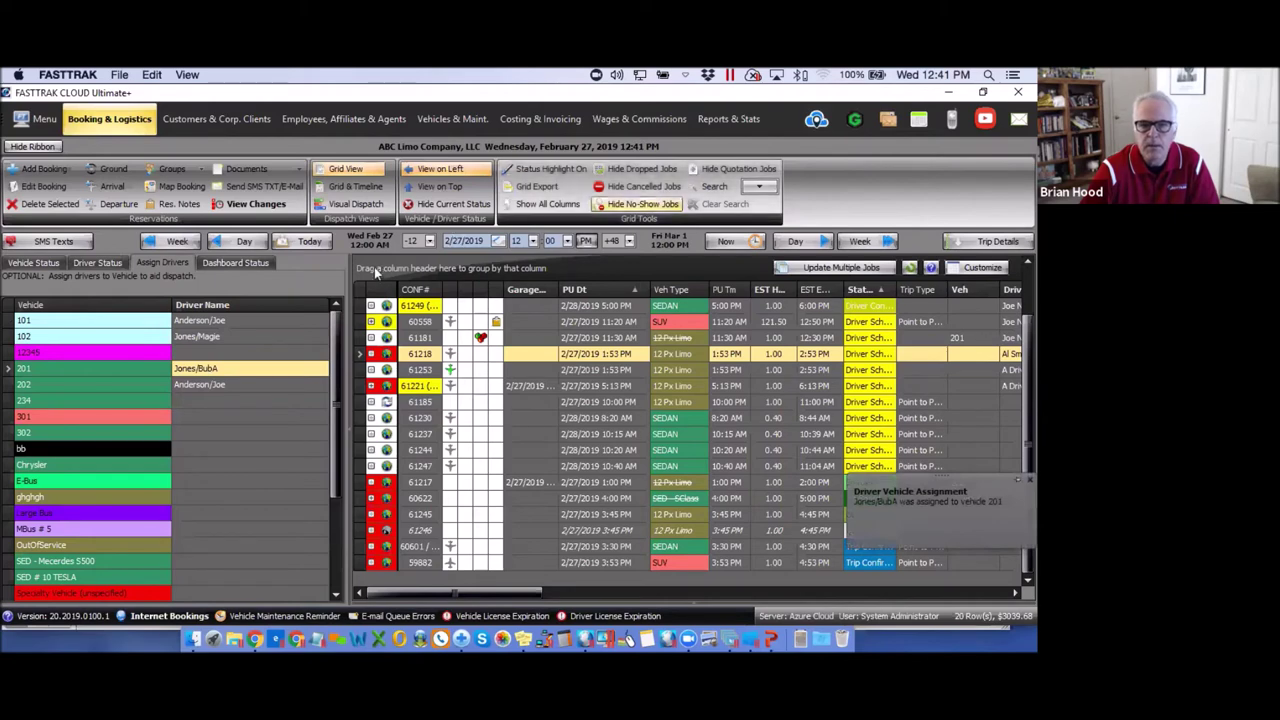
drag(540, 598, 592, 600)
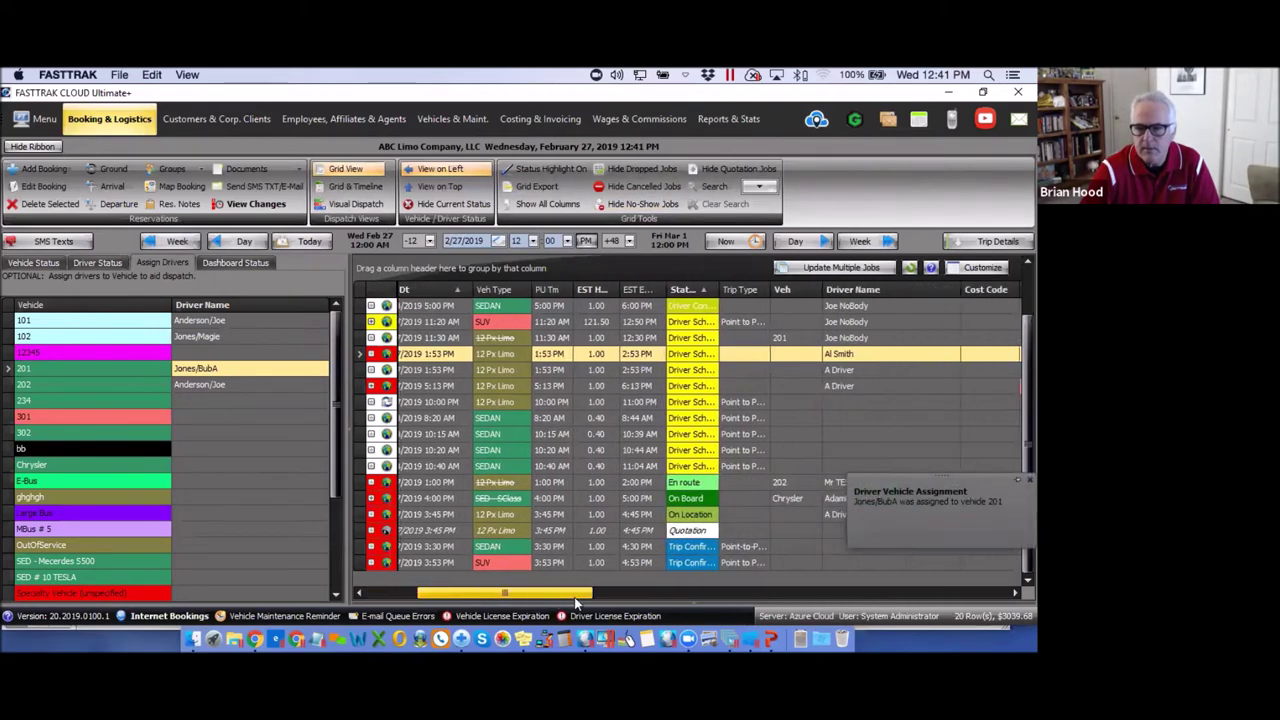
Assign the 10:00 PM job a driver found by filtering on 'b', skipping garage times
click(839, 401)
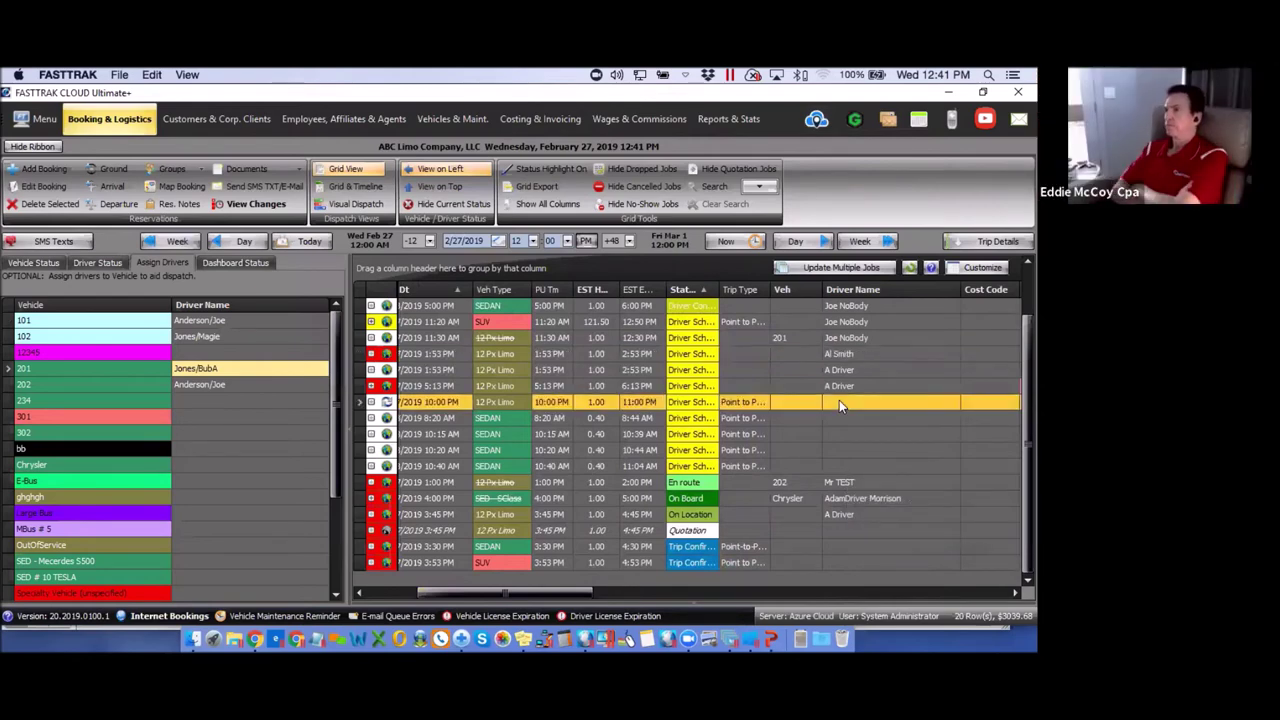
click(839, 400)
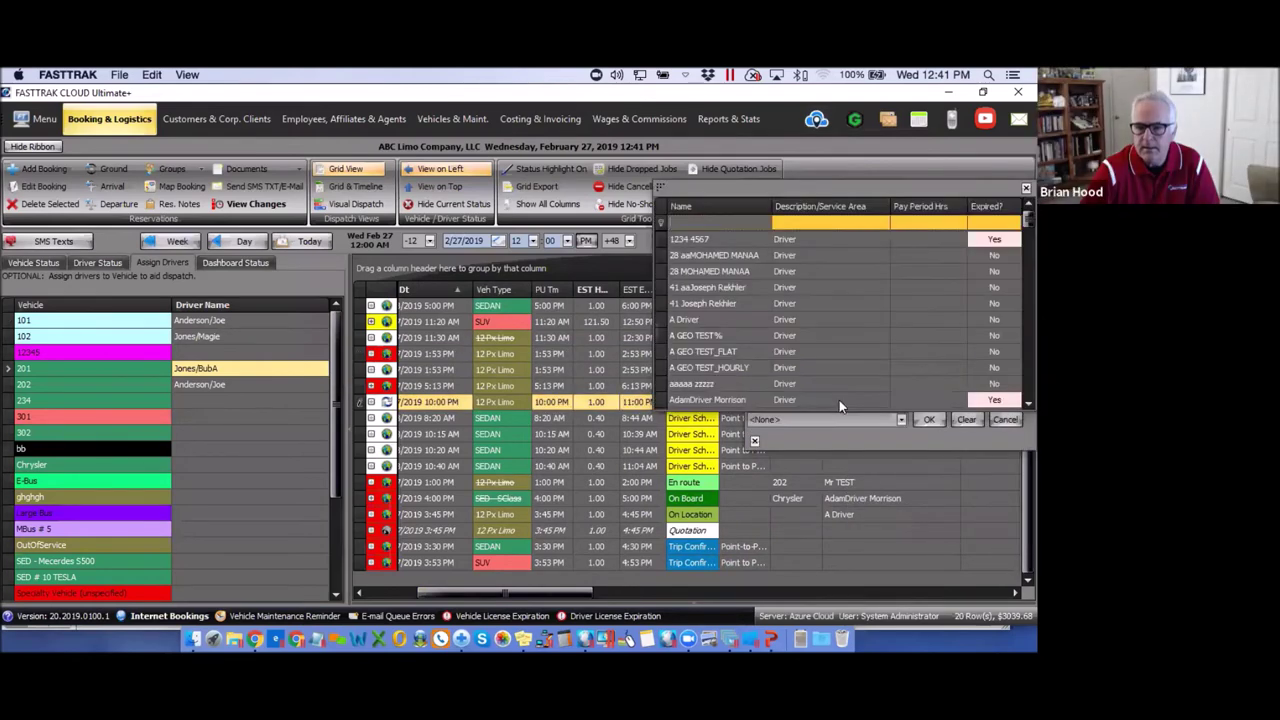
click(681, 223)
text(b)
click(697, 256)
click(930, 420)
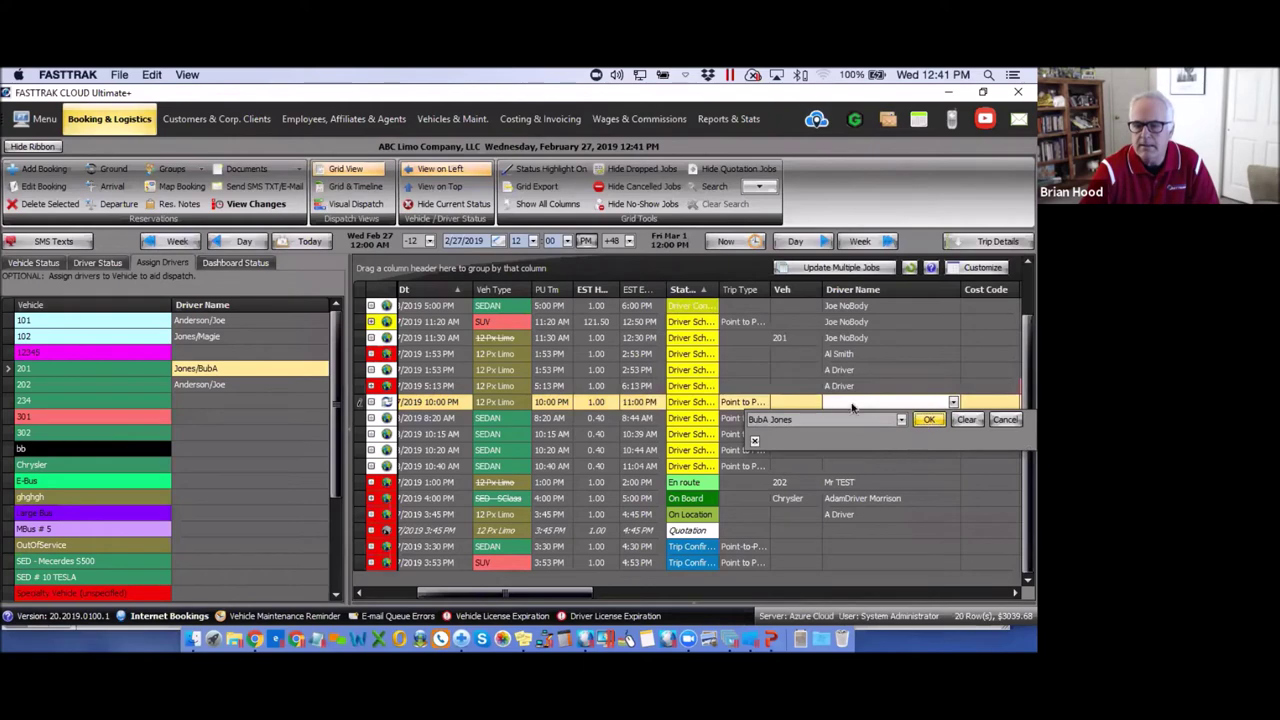
click(641, 413)
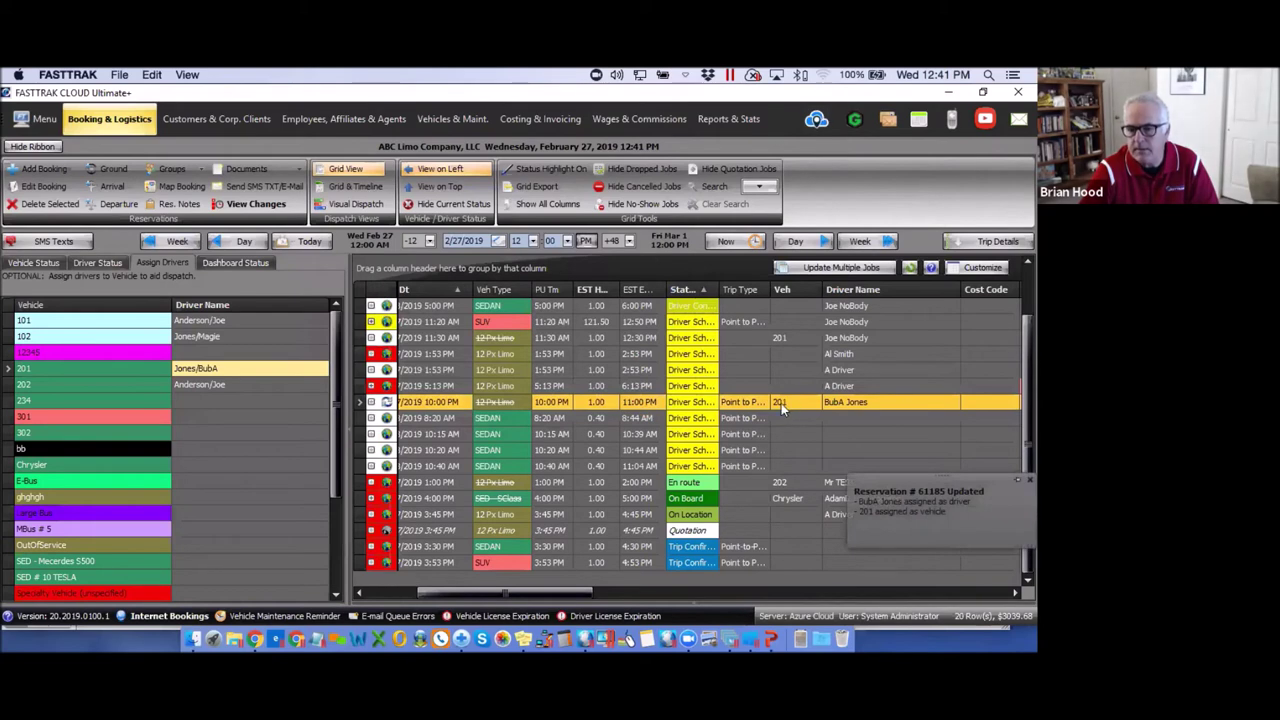
Change the 10:00 PM job's vehicle from 201 to 234
click(781, 403)
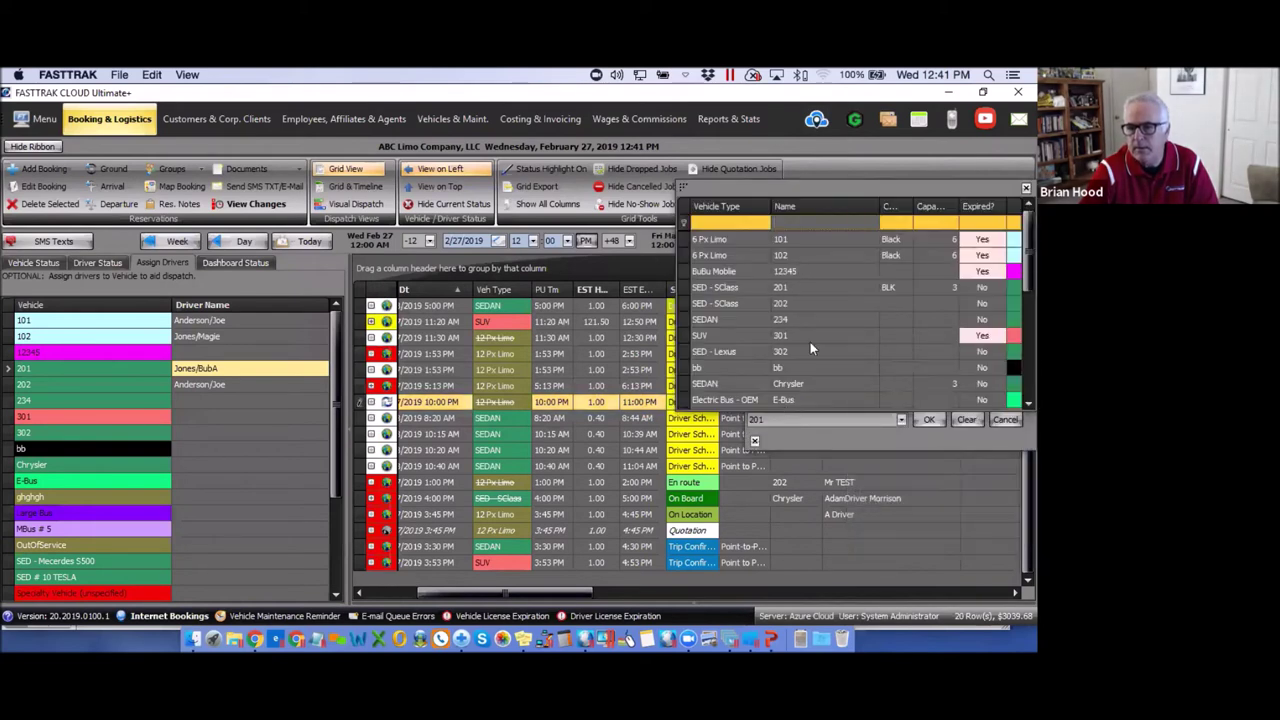
click(781, 319)
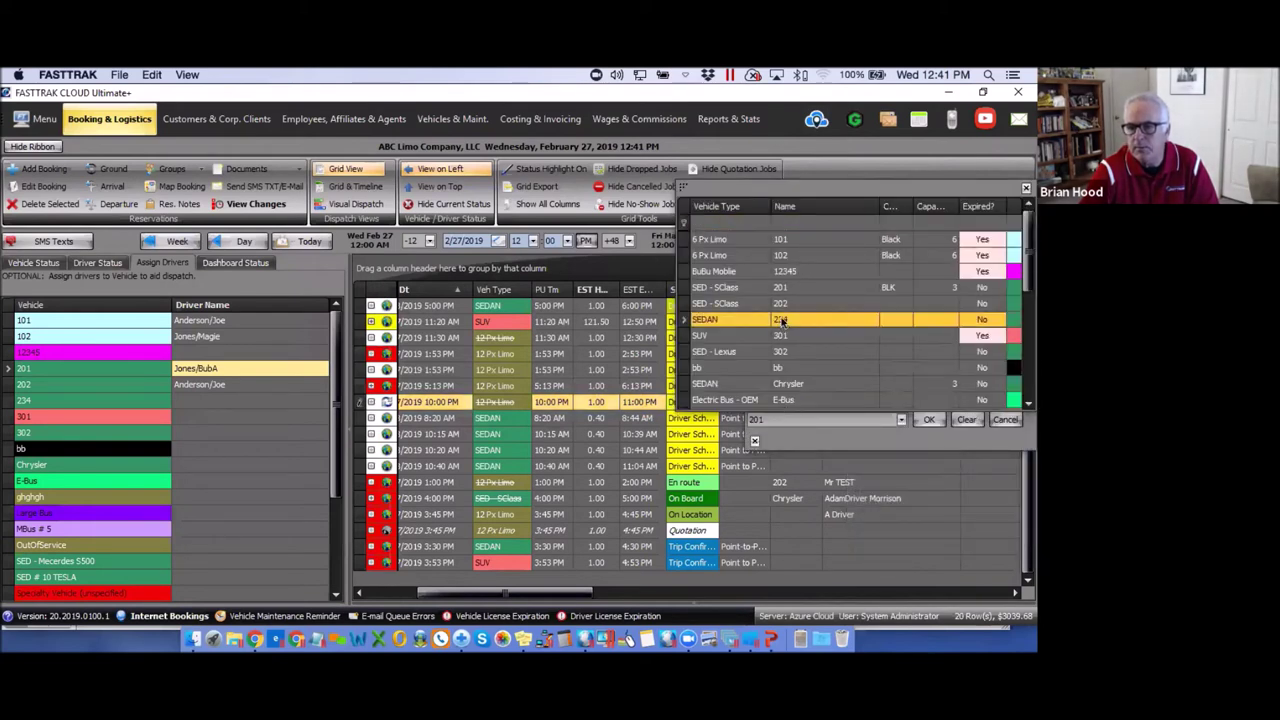
click(930, 421)
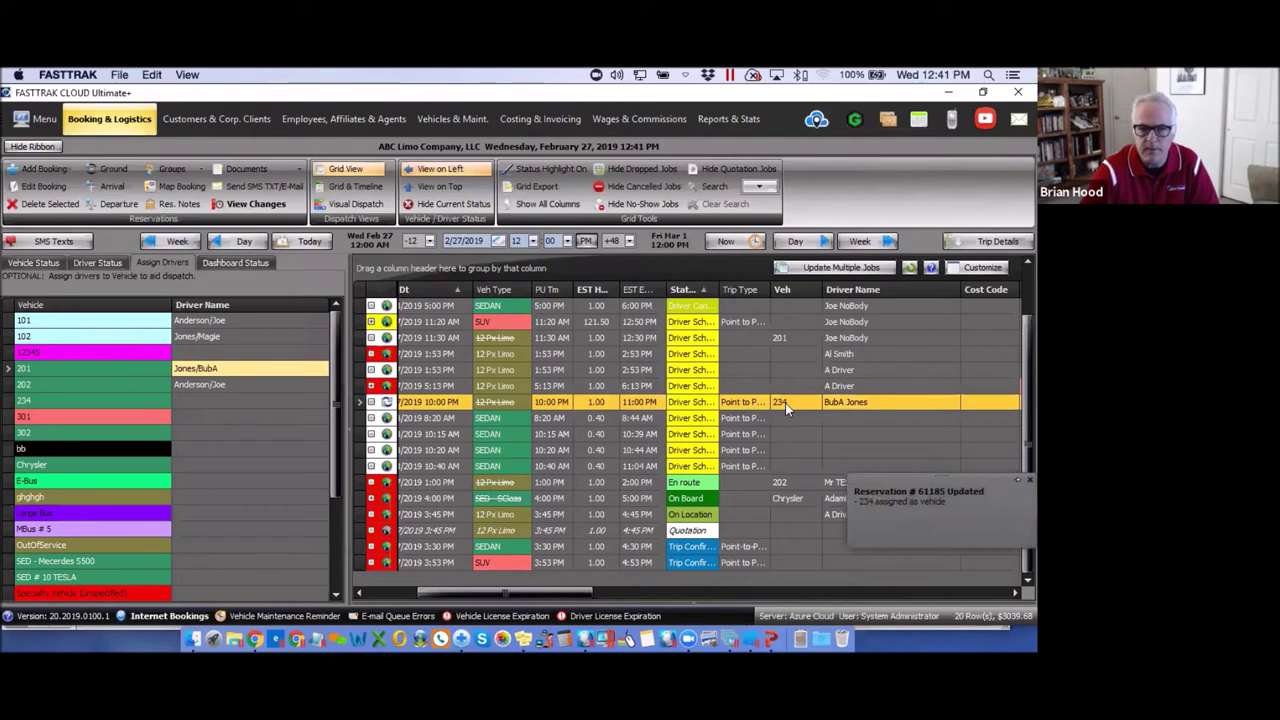
Show the Dashboard Status list marking each driver On Duty, Off Duty or Unknown
click(237, 263)
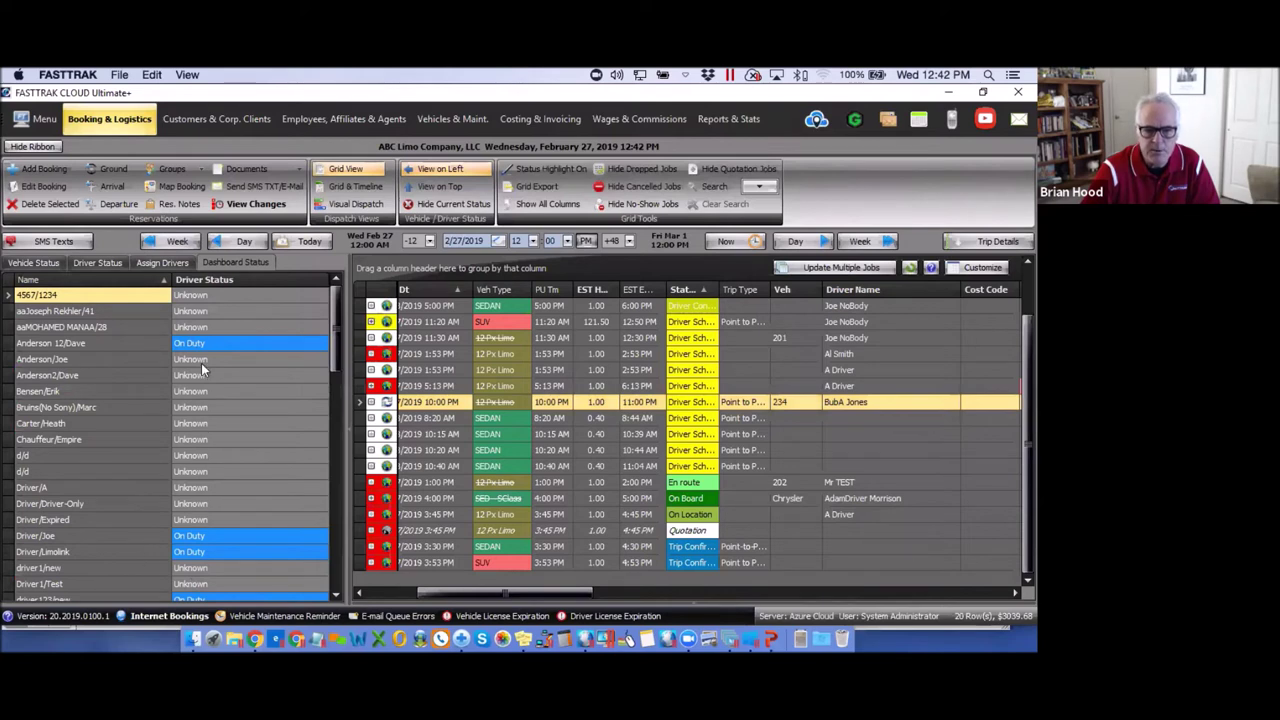
drag(337, 345, 339, 283)
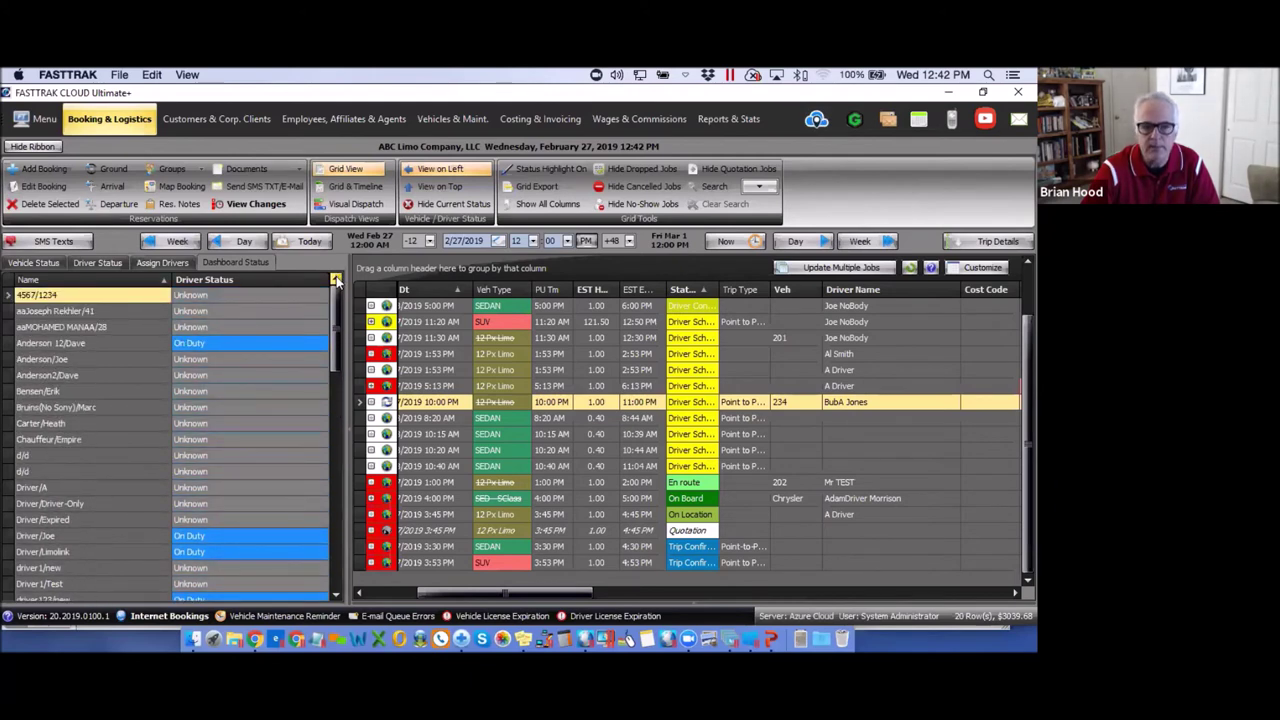
Move the driver status panel to the top, toggle it, then hide it entirely
click(442, 188)
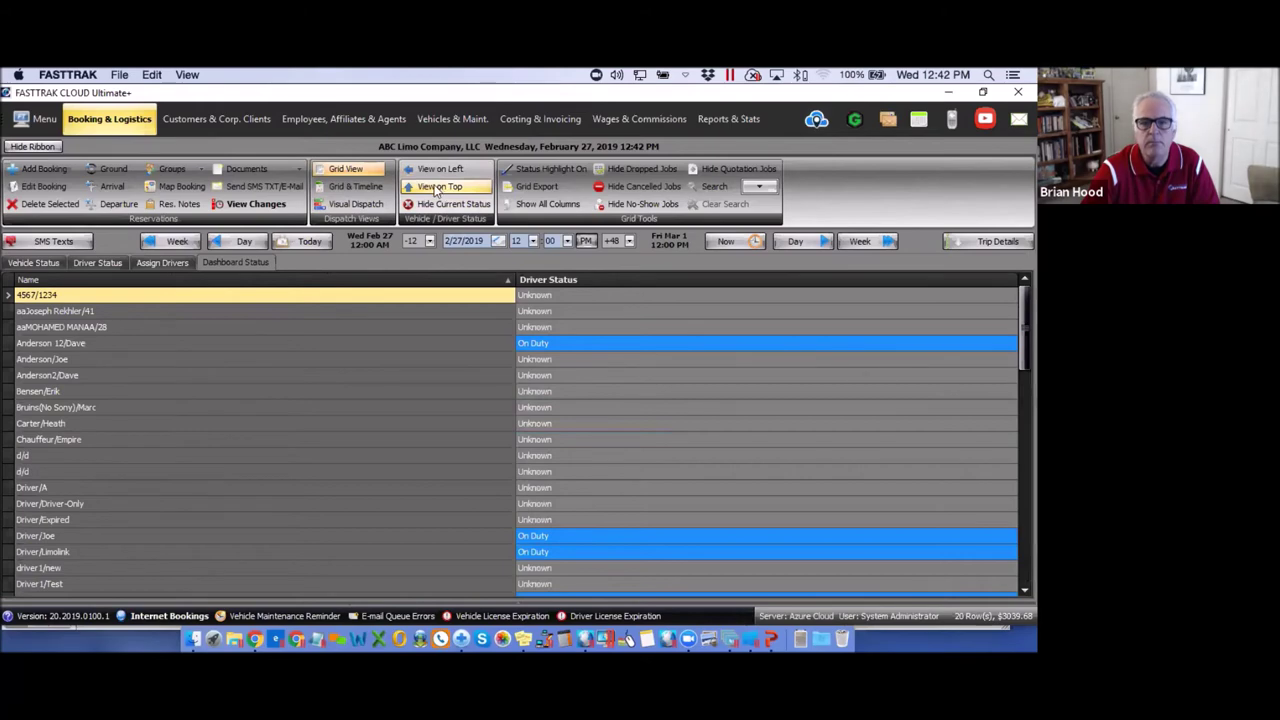
click(449, 205)
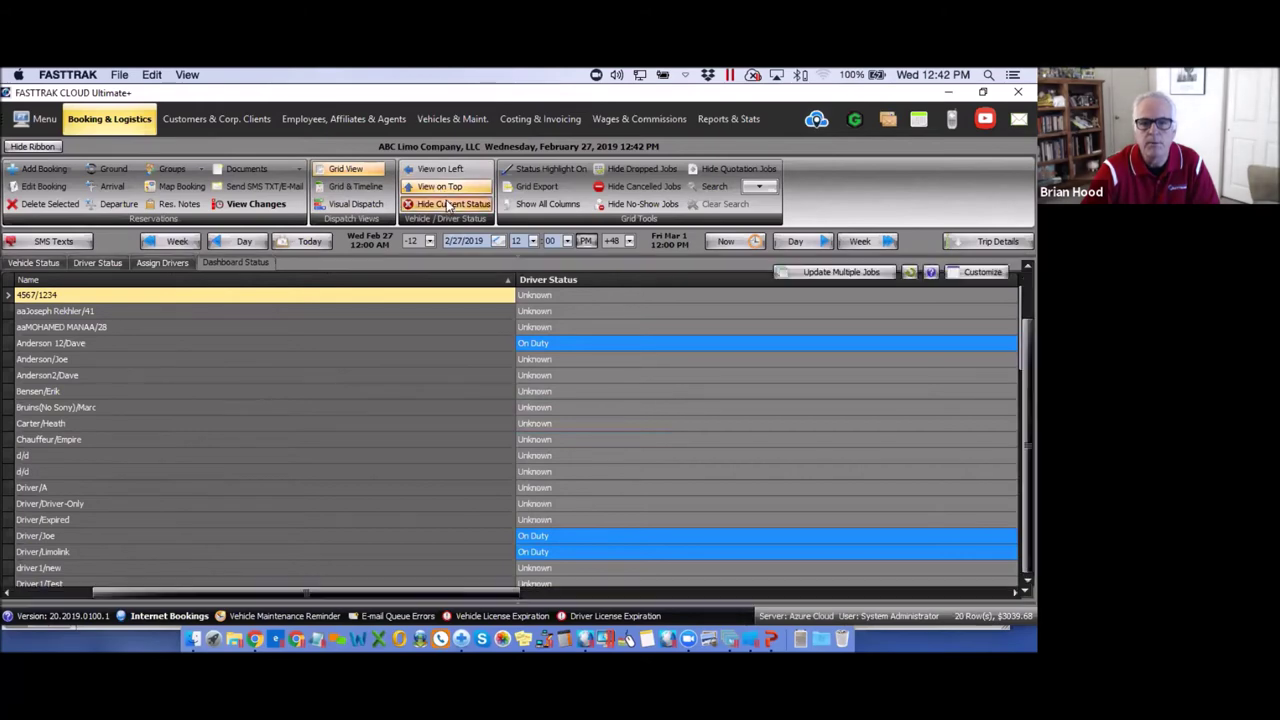
click(439, 187)
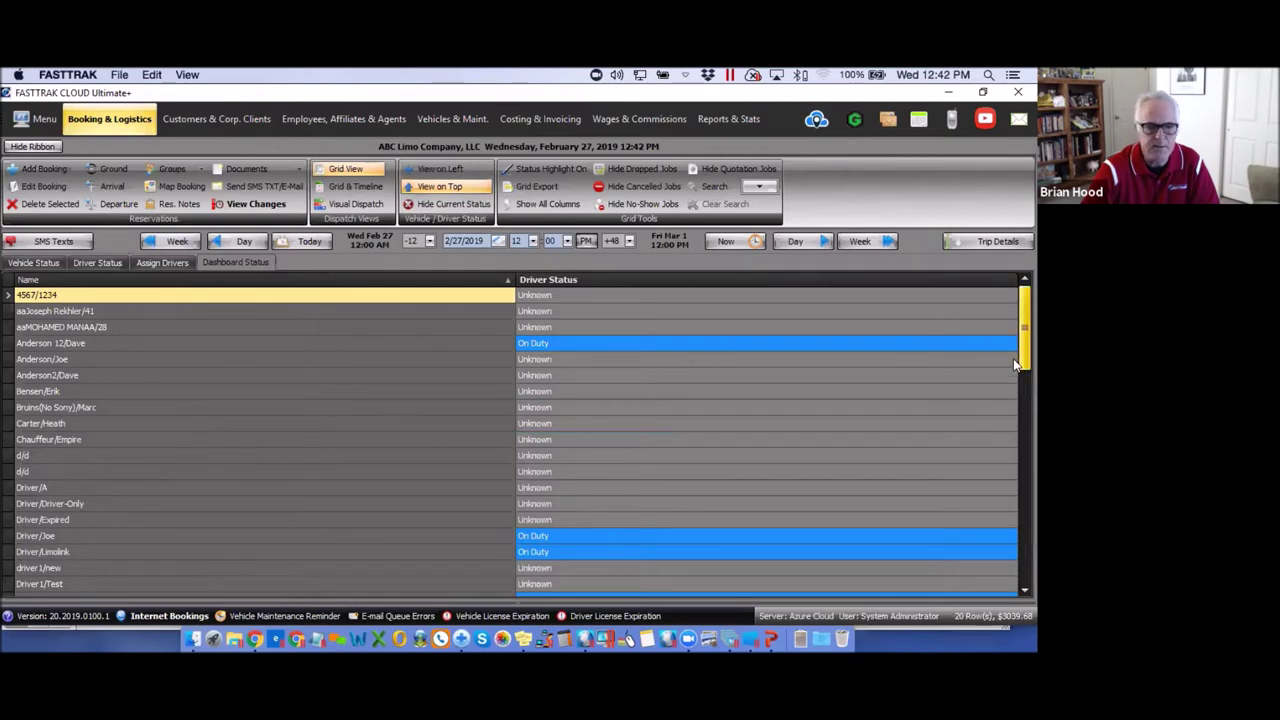
scroll(1013, 360, down, 2)
drag(1013, 397, 1024, 300)
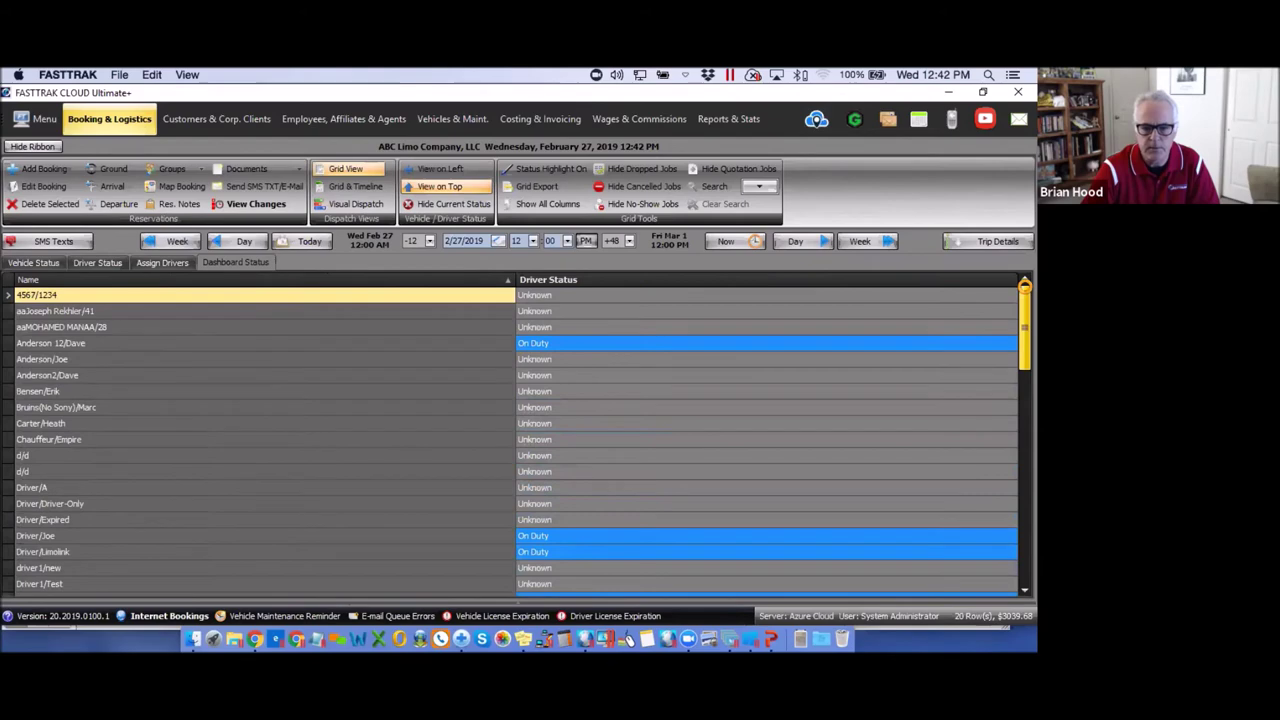
click(436, 203)
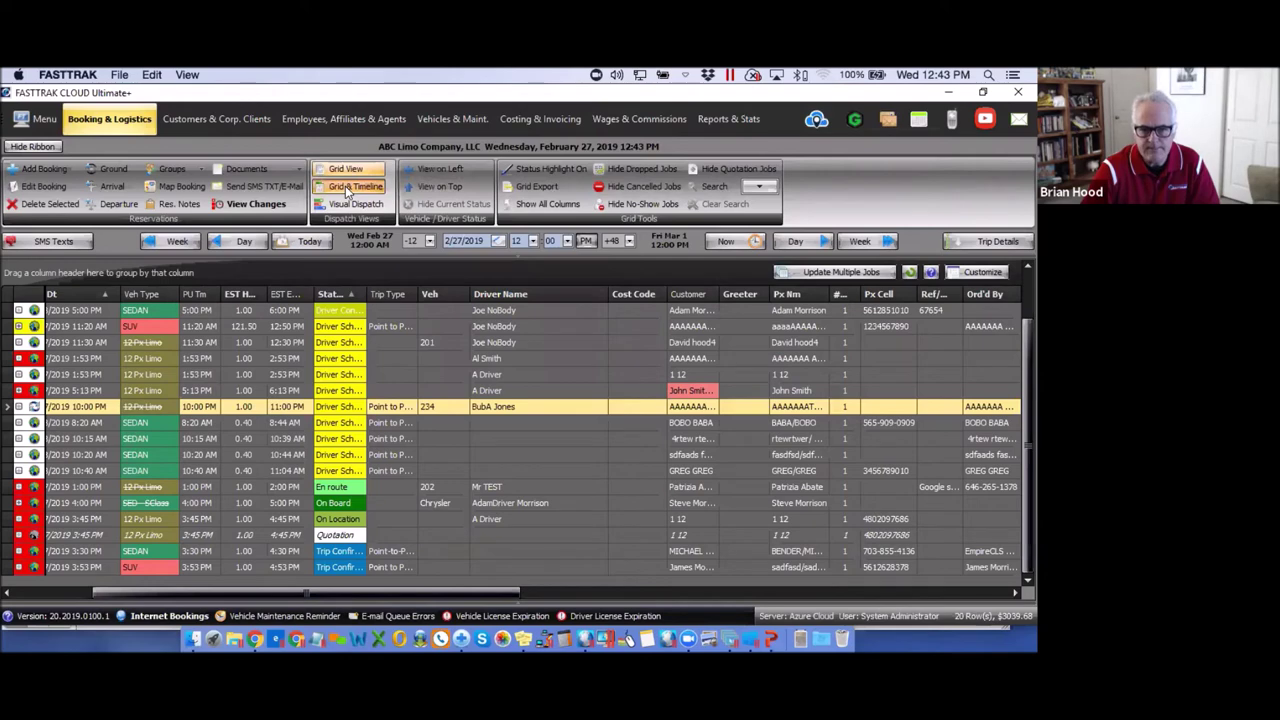
Show the Grid & Timeline view and preview jobs on the February 27 driver timeline
click(347, 188)
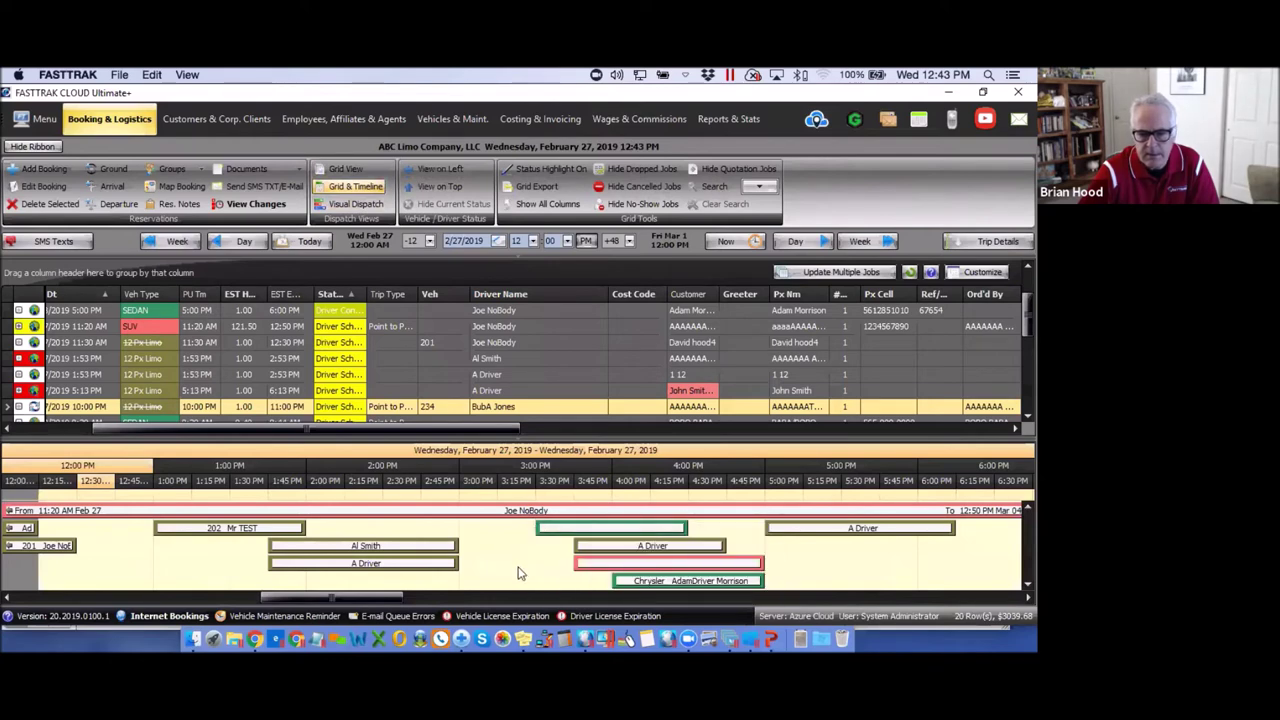
mouse_move(354, 551)
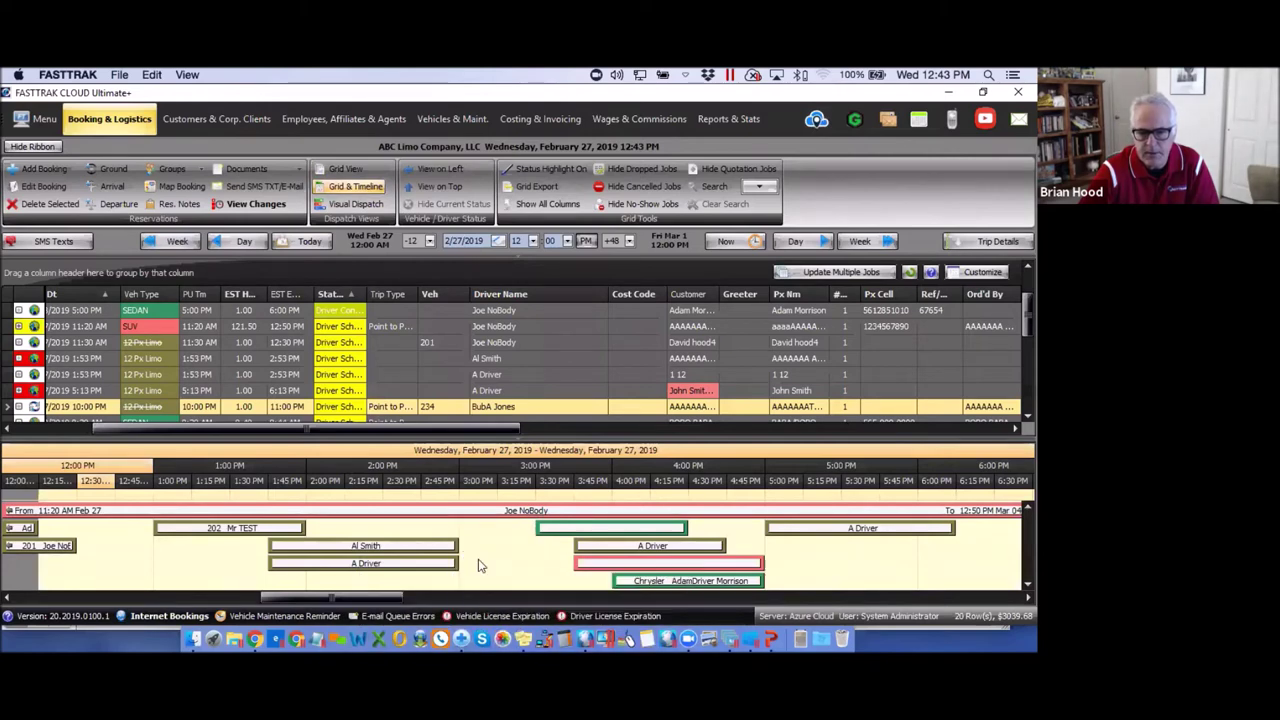
mouse_move(596, 554)
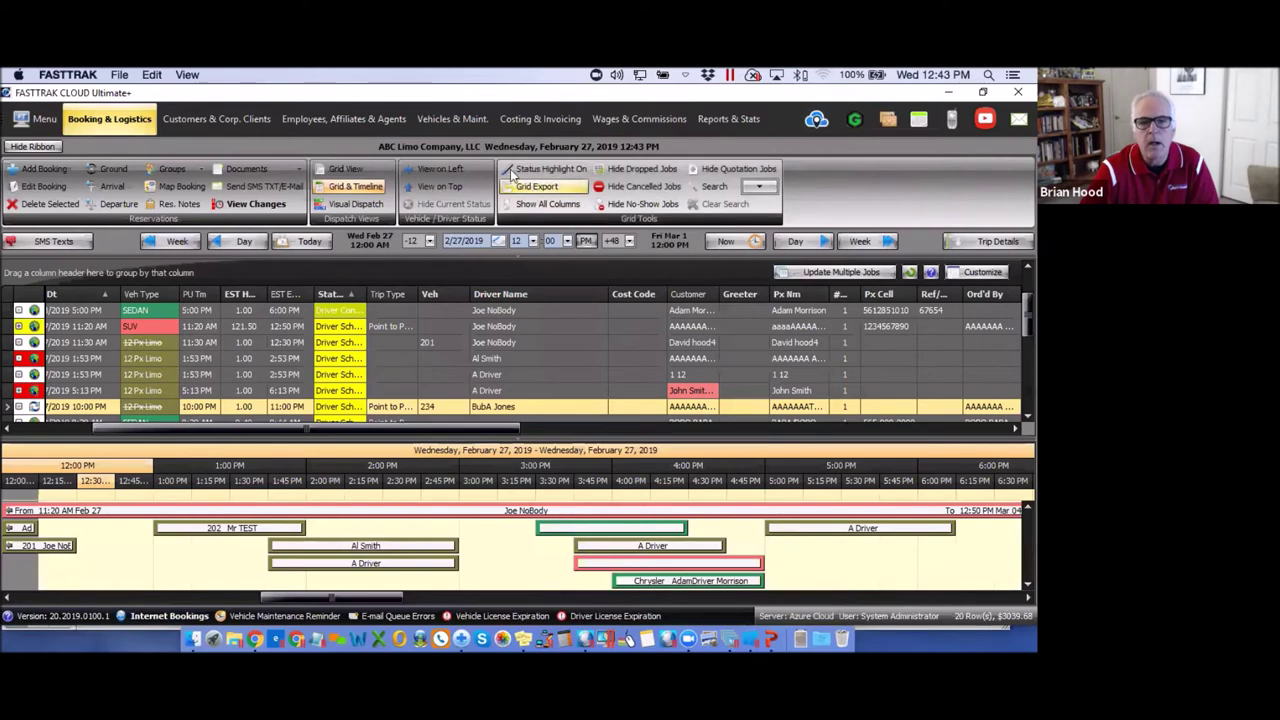
Switch to Visual Dispatch and set # Visible Vehicles to 7
click(348, 205)
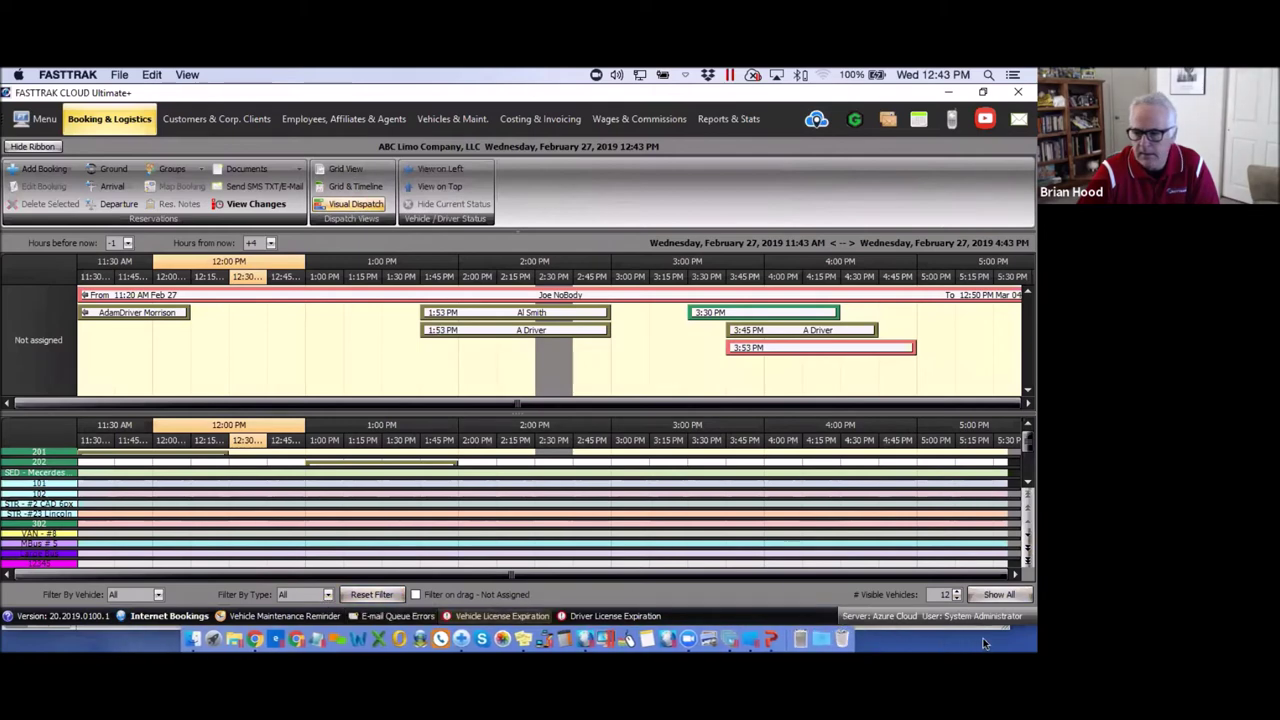
click(956, 598)
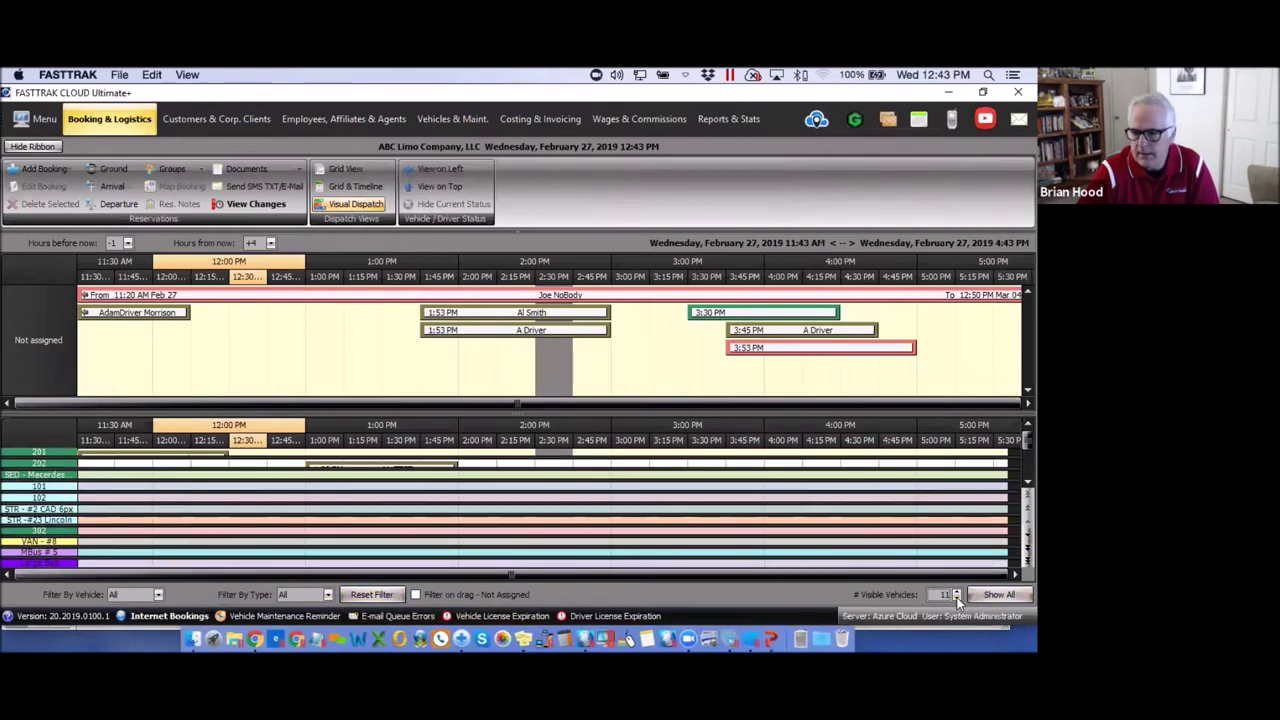
click(956, 598)
click(956, 598)
click(956, 598)
click(956, 598)
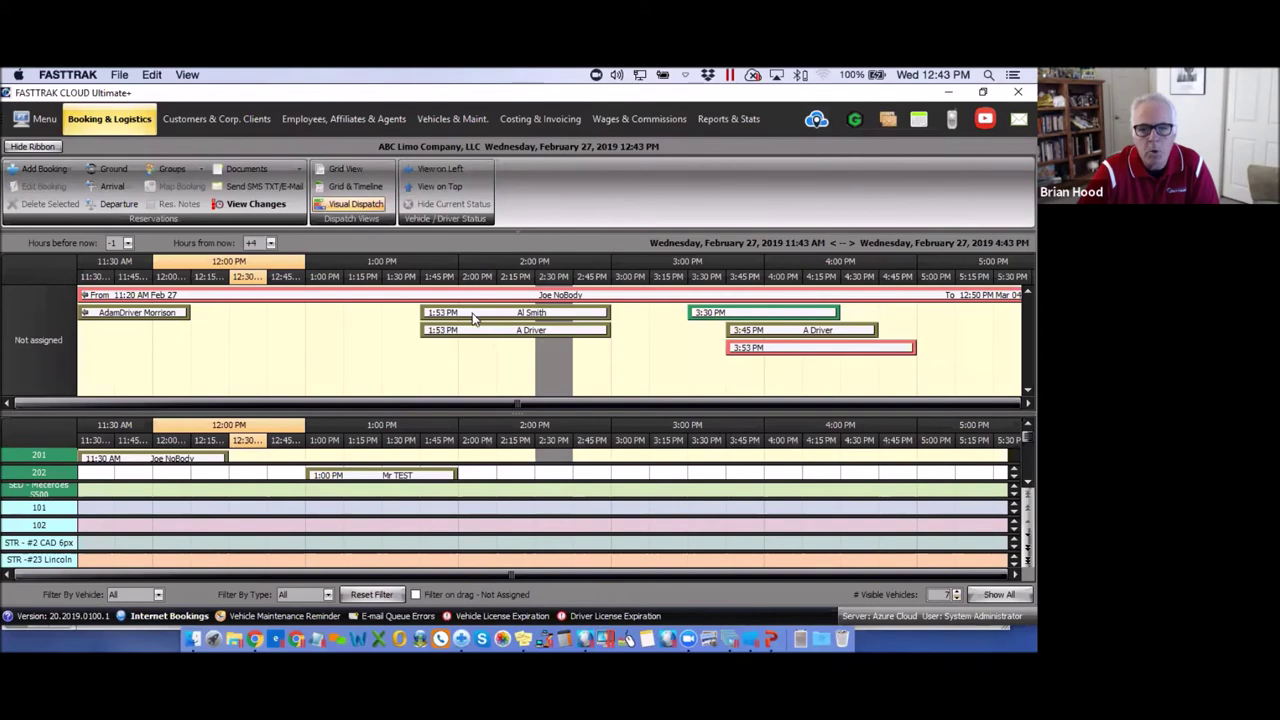
Assign the 3:30 PM booking to the SED Mercedes S500 row
mouse_move(460, 318)
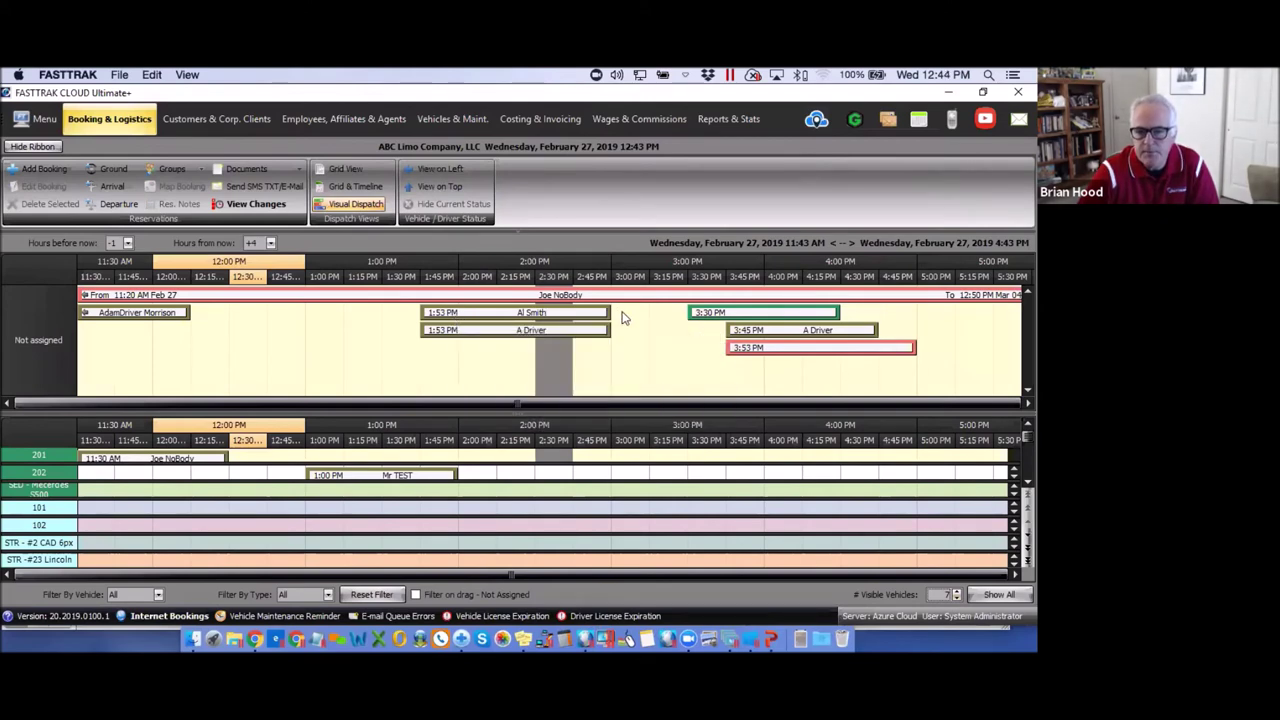
mouse_move(506, 318)
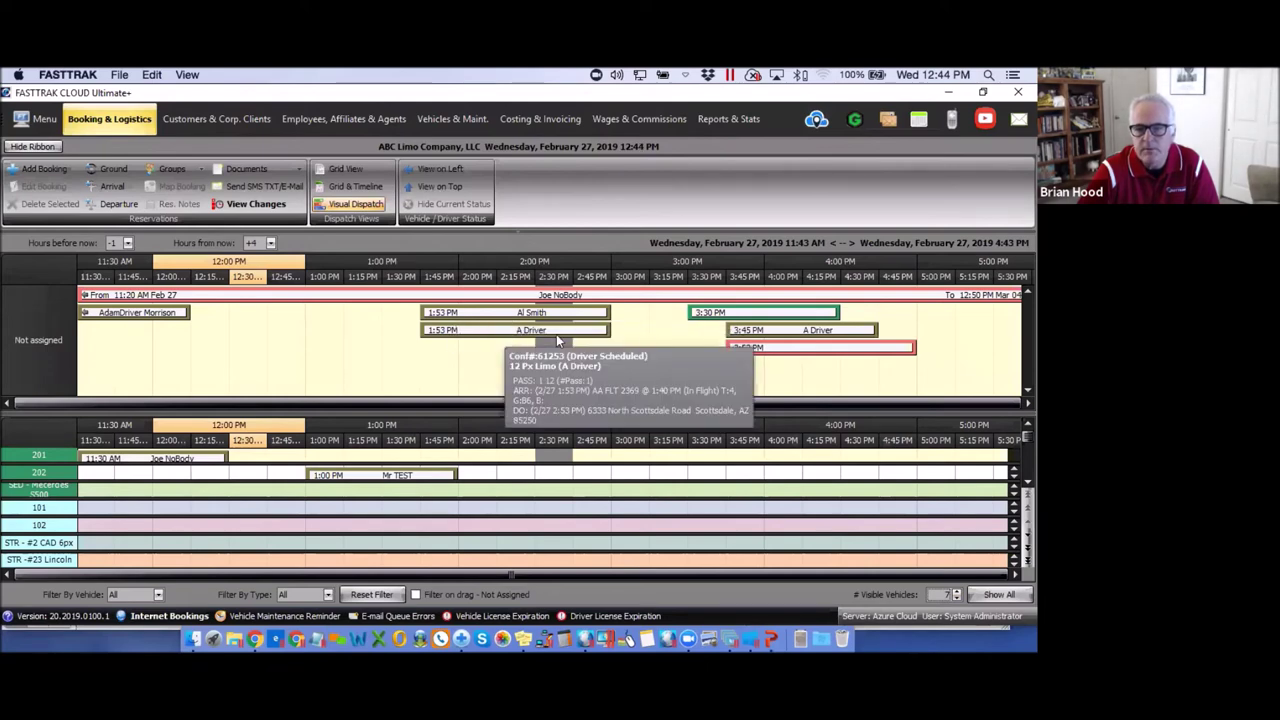
mouse_move(705, 318)
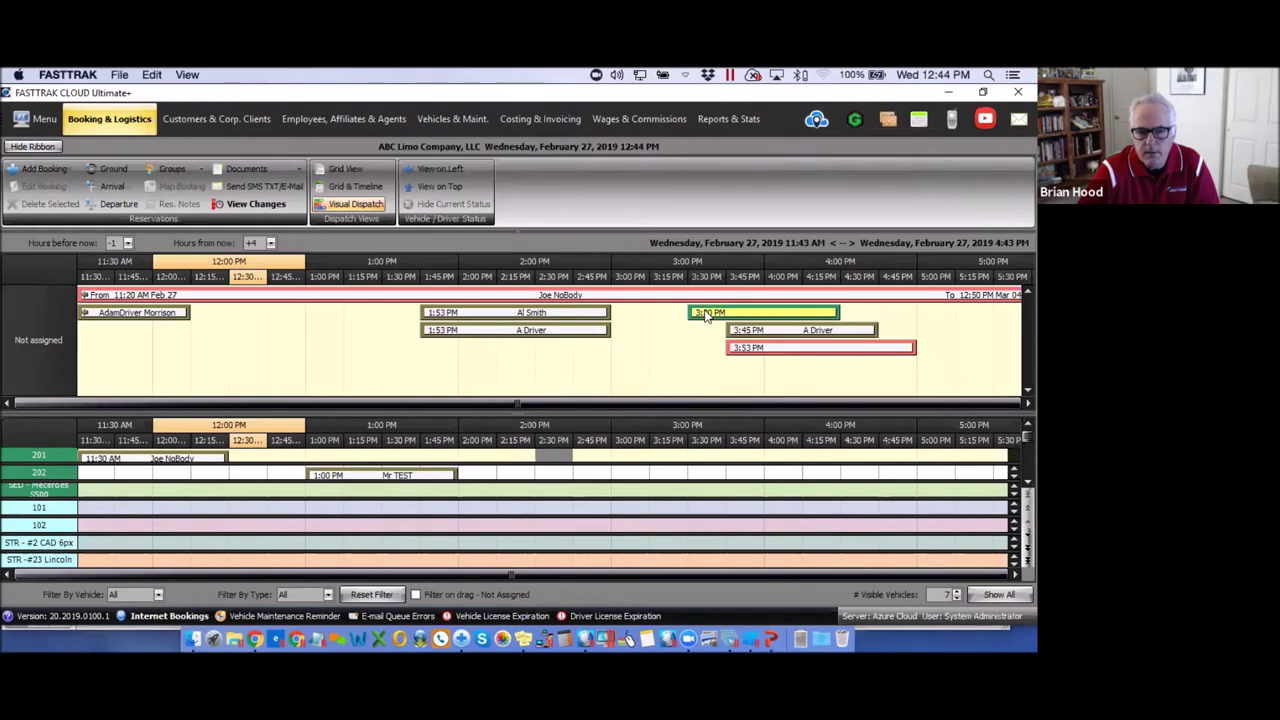
double_click(654, 490)
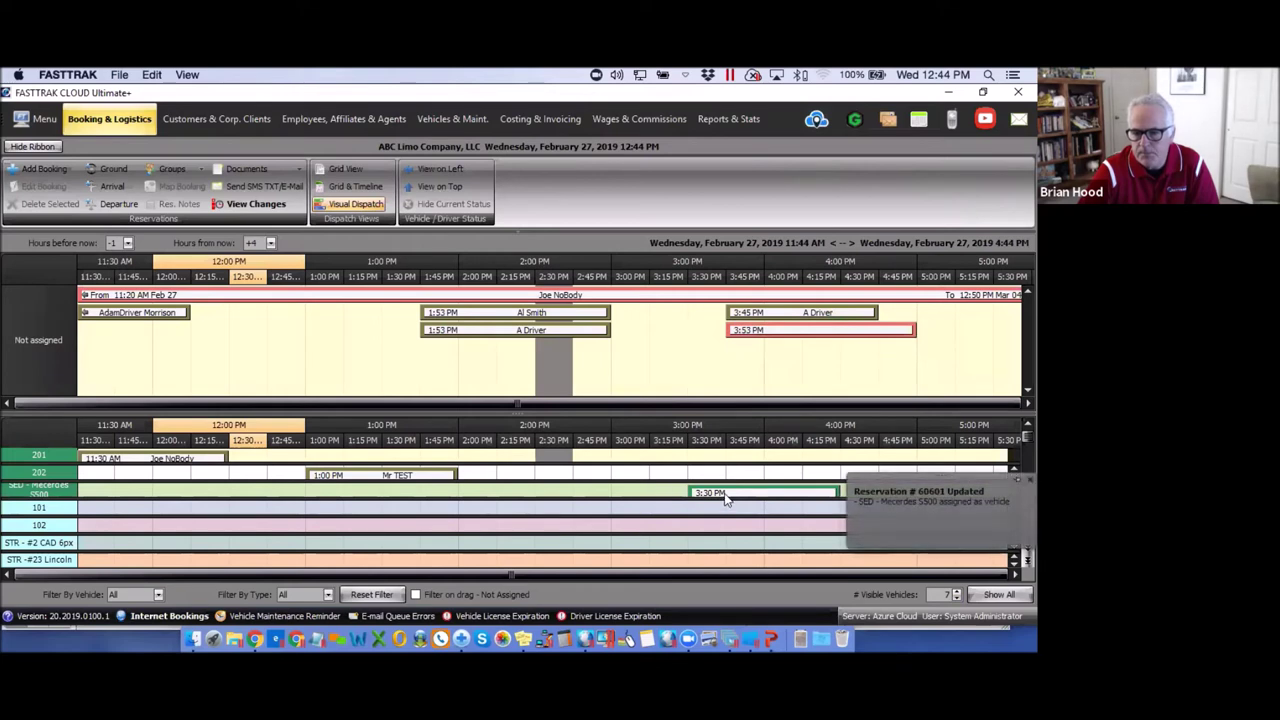
Move the 3:30 PM booking back to Not assigned and open it for editing
mouse_move(733, 497)
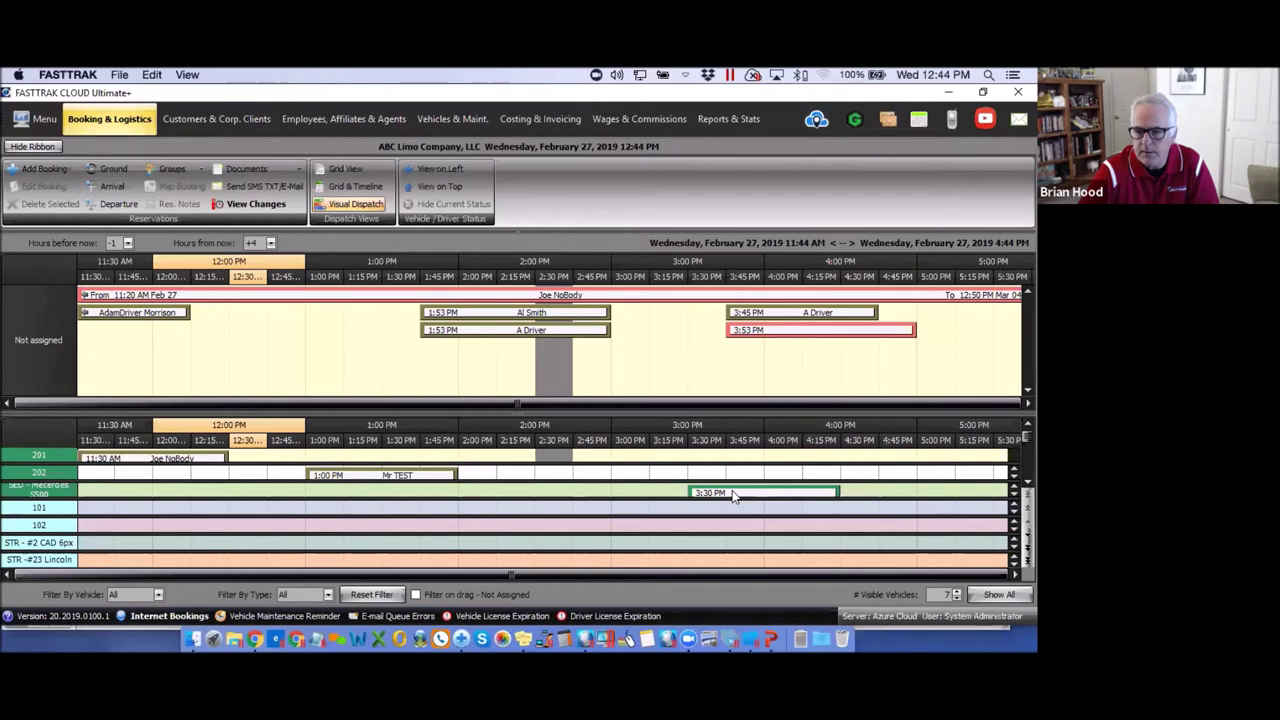
click(733, 494)
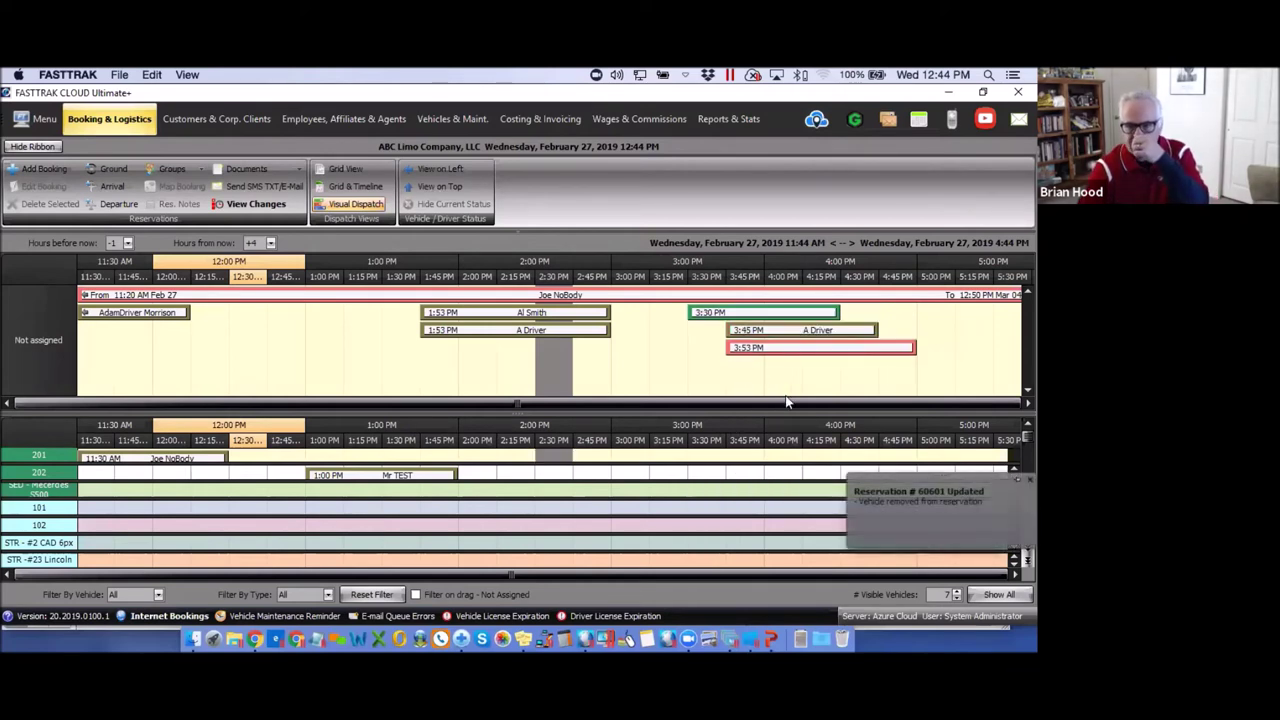
click(745, 316)
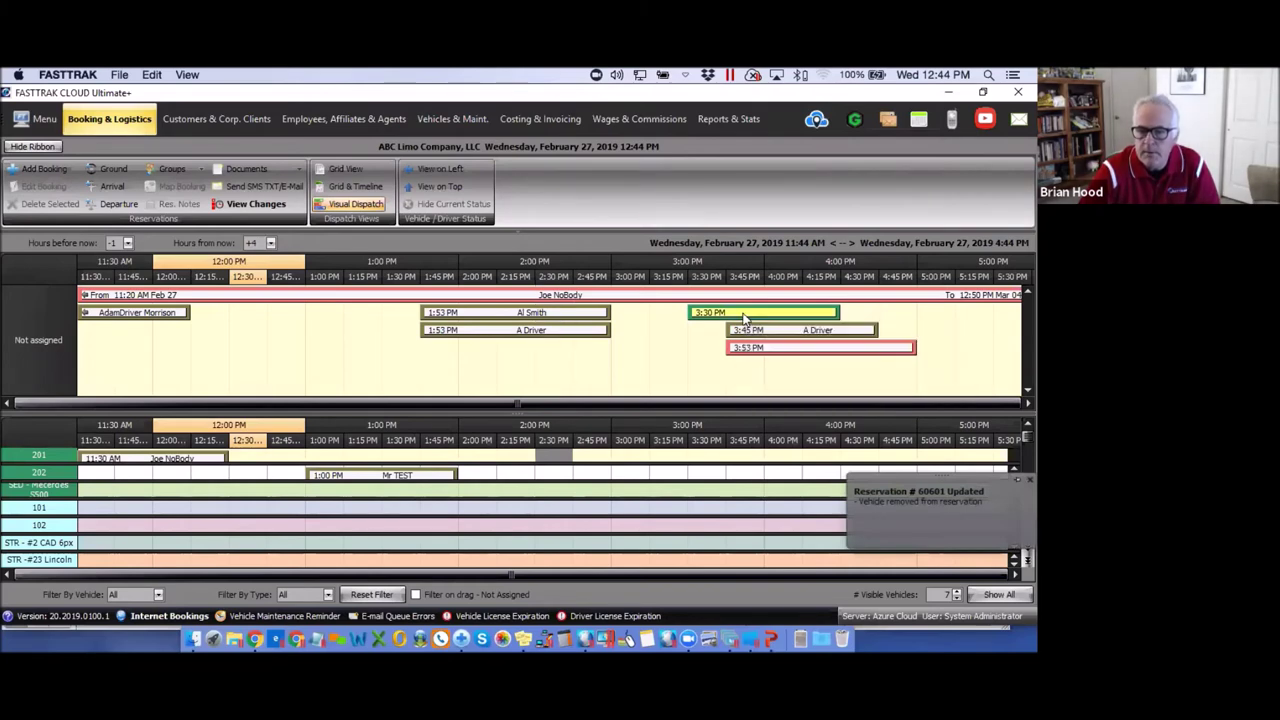
double_click(745, 316)
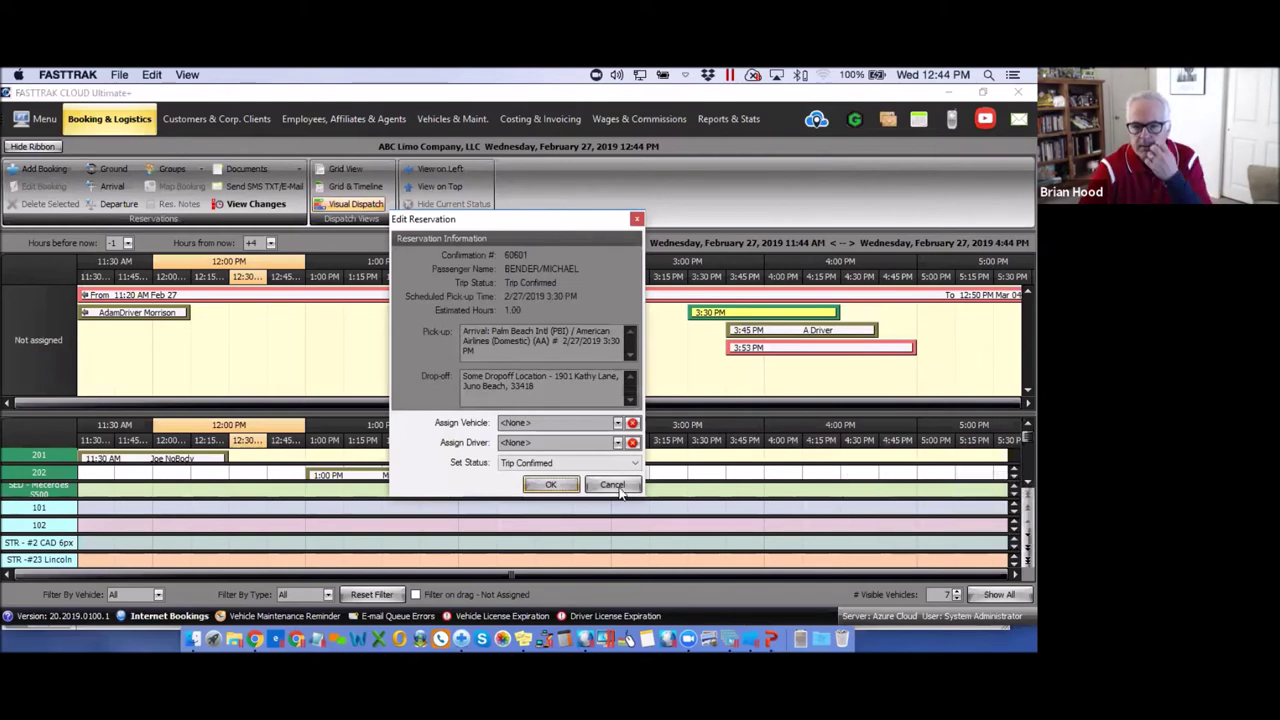
Assign vehicle 301 and a driver to the 3:30 PM booking in Edit Reservation
click(617, 423)
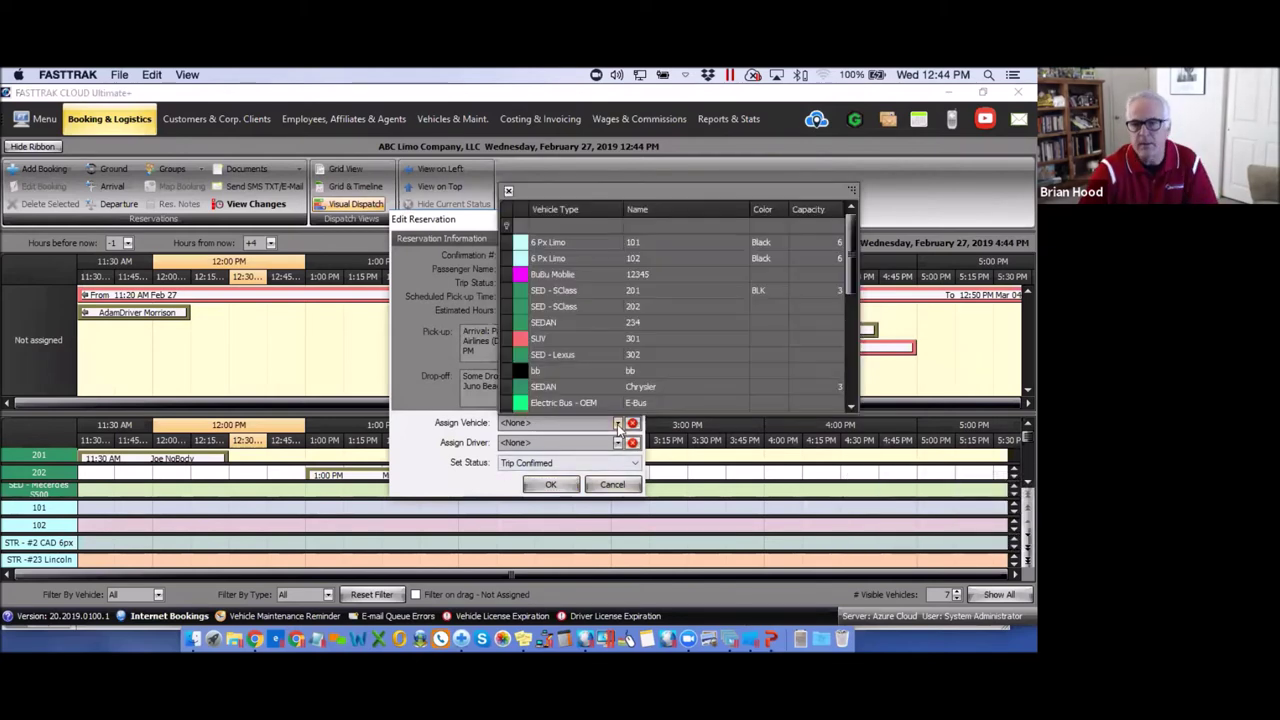
click(640, 337)
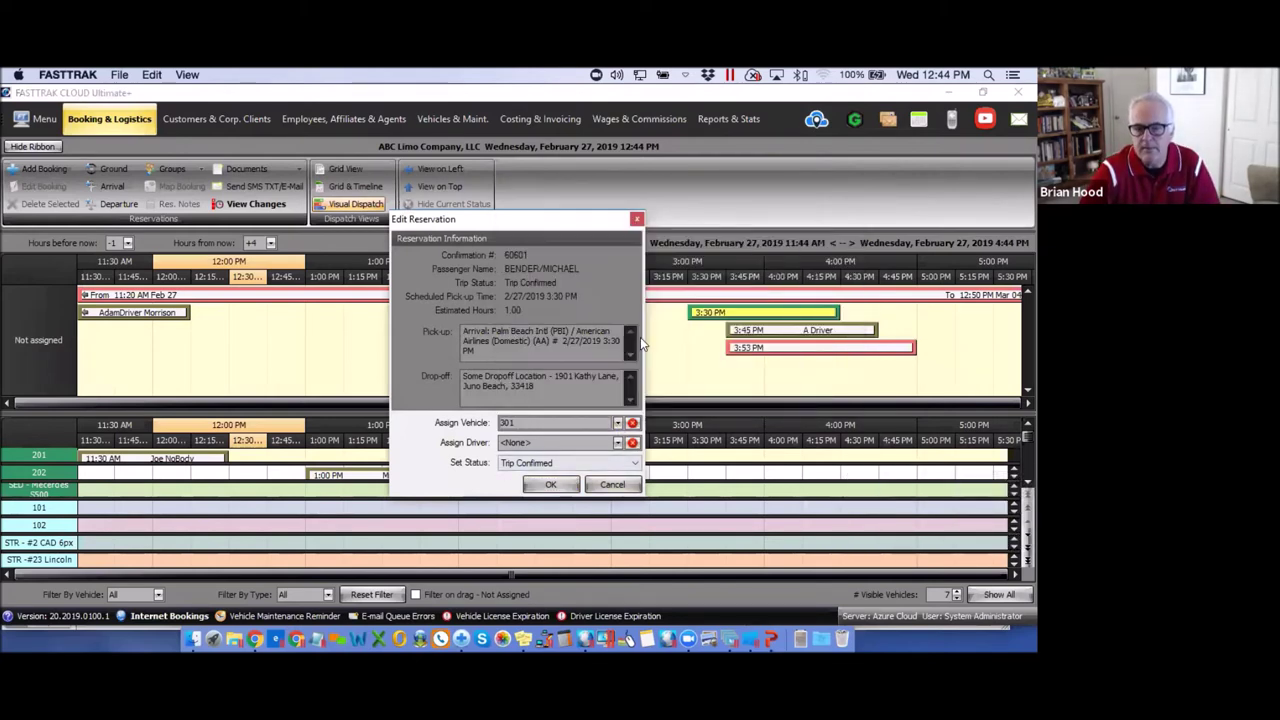
click(617, 443)
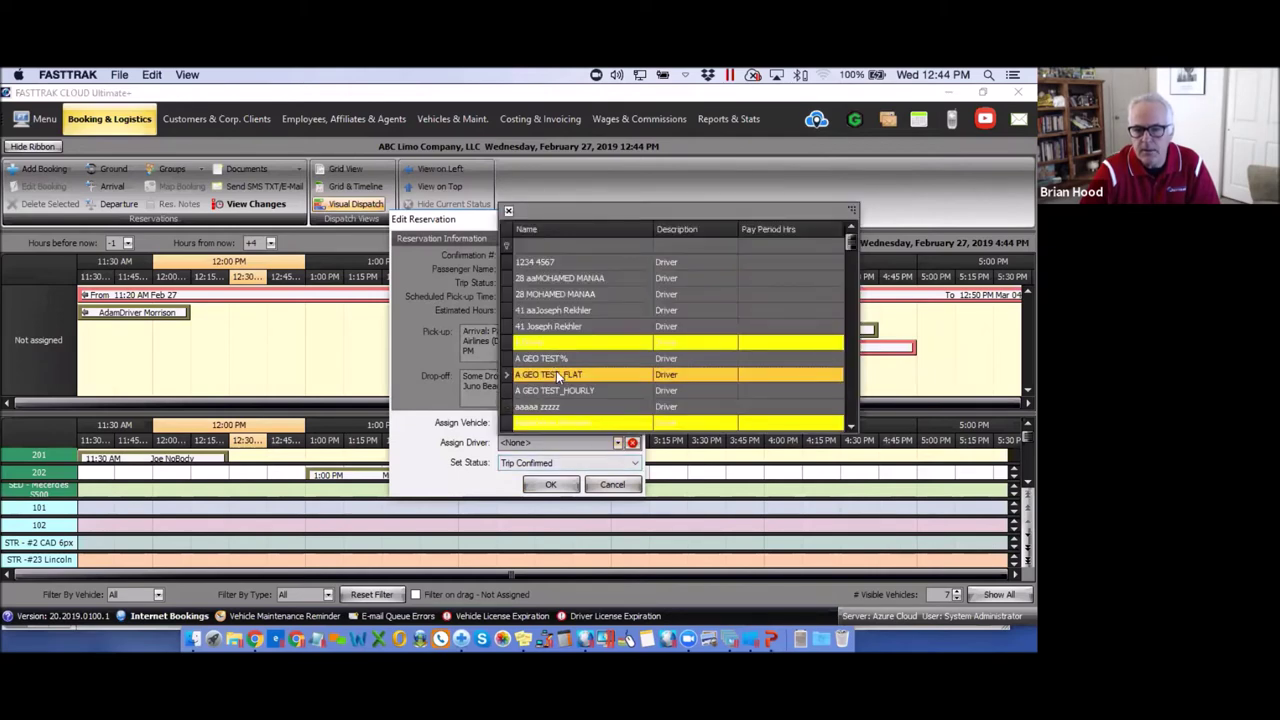
click(550, 326)
Leave the status at Trip Confirmed and close the editor without saving
click(636, 464)
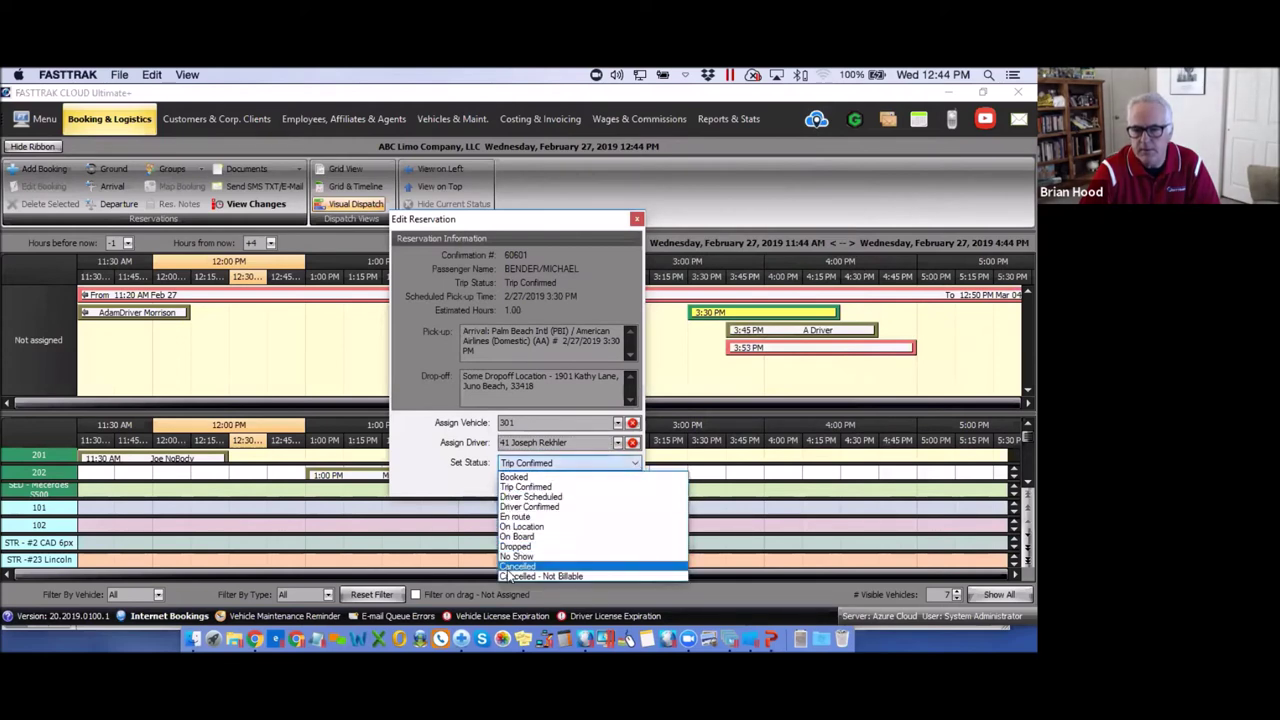
click(638, 219)
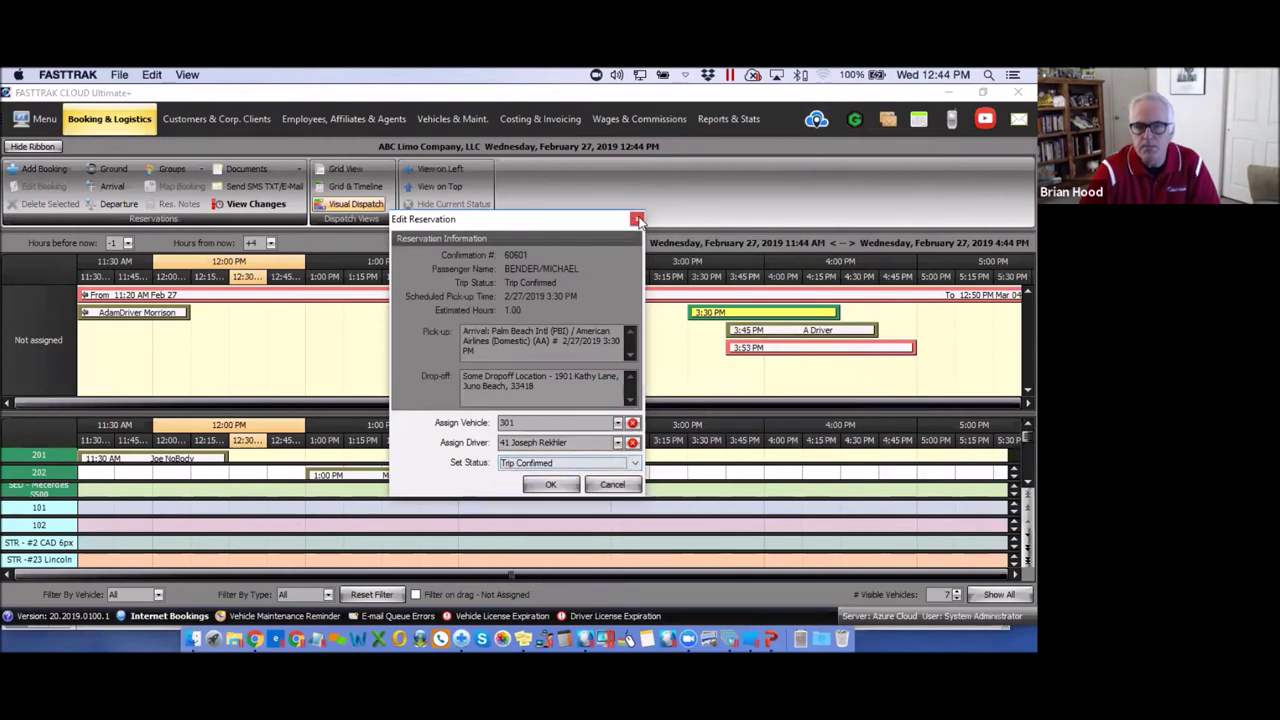
click(636, 220)
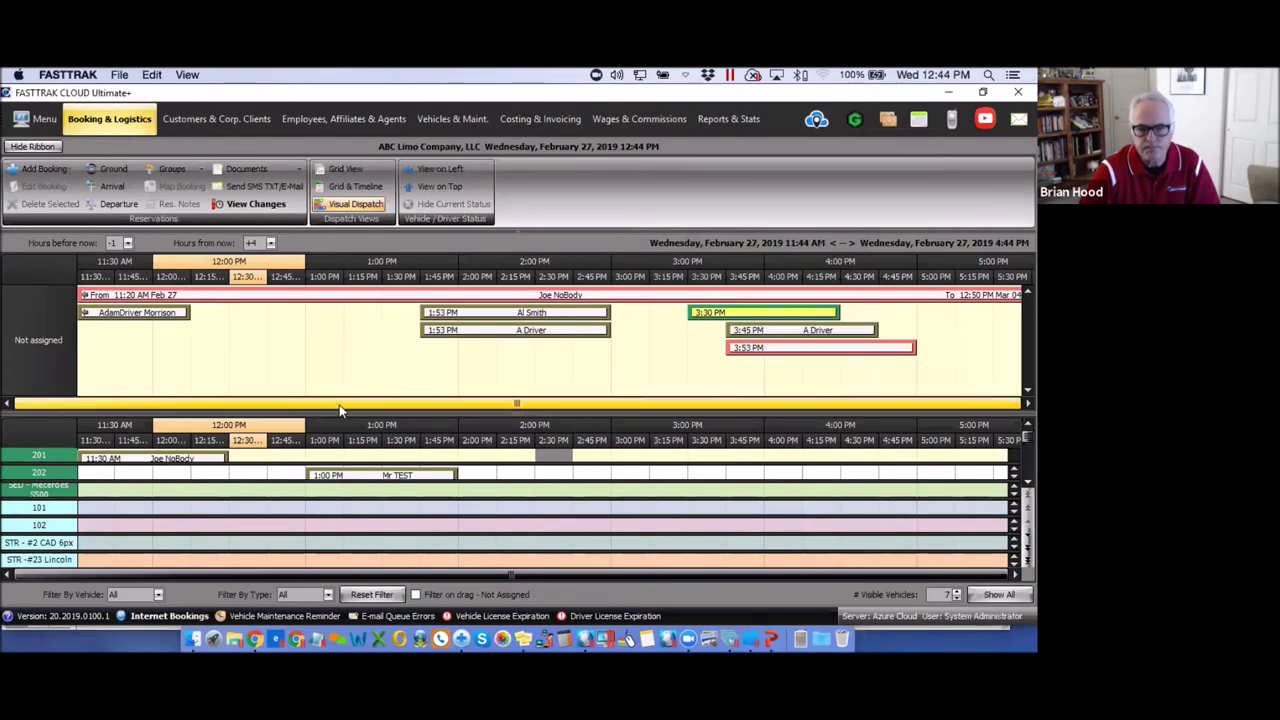
Extend the schedule's Hours from now to +48
click(271, 245)
drag(271, 276, 276, 340)
click(254, 332)
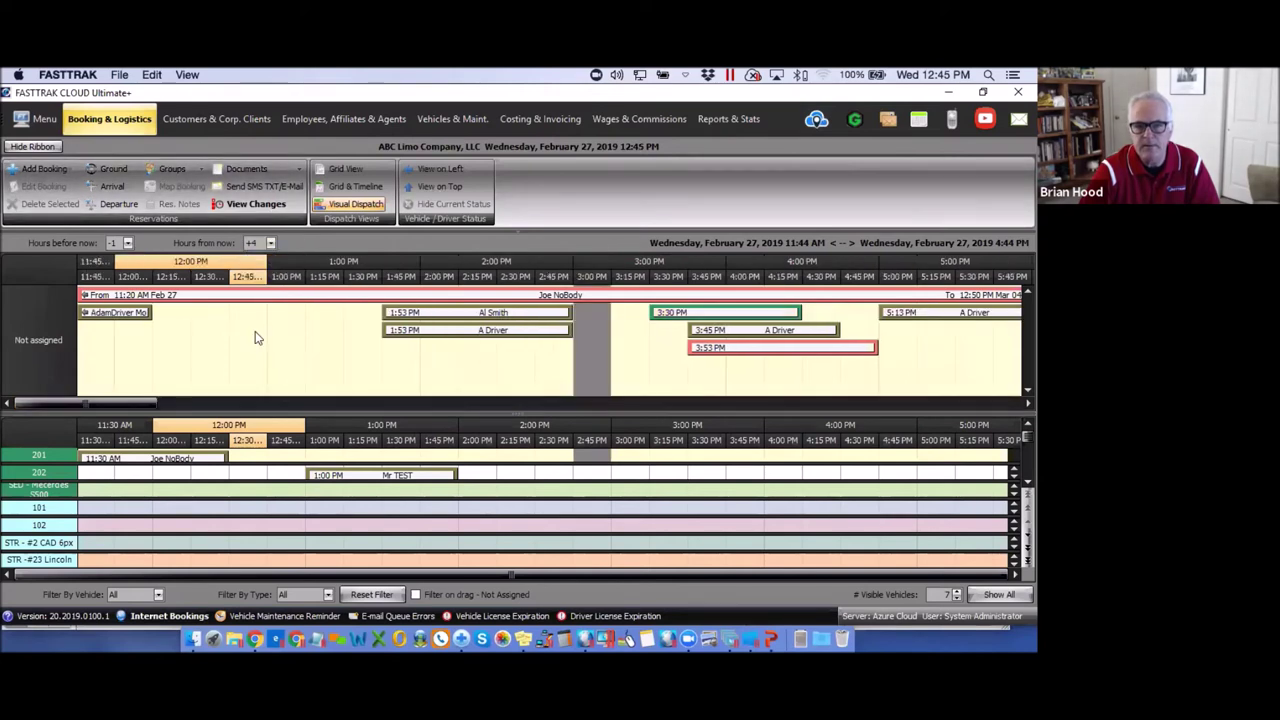
Drag the 10:40 AM and 8:20 AM bookings onto vehicle 202, then show the Grid View
drag(150, 405, 570, 409)
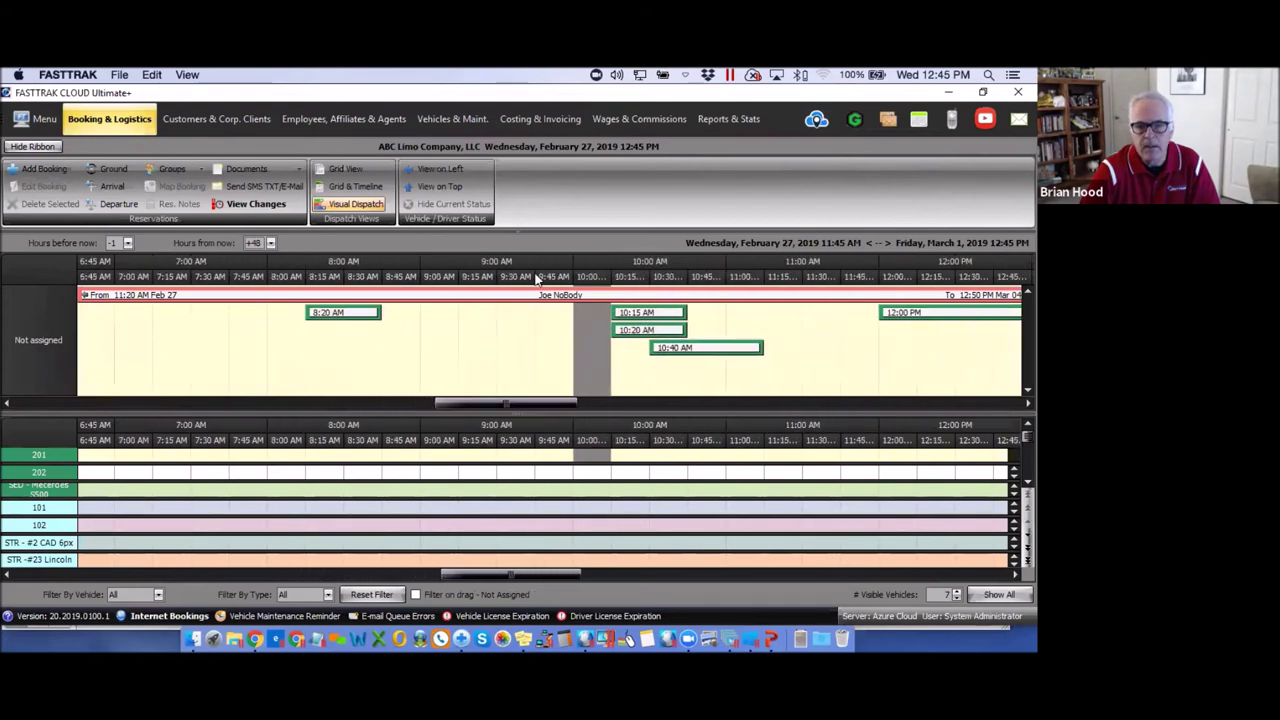
mouse_move(348, 316)
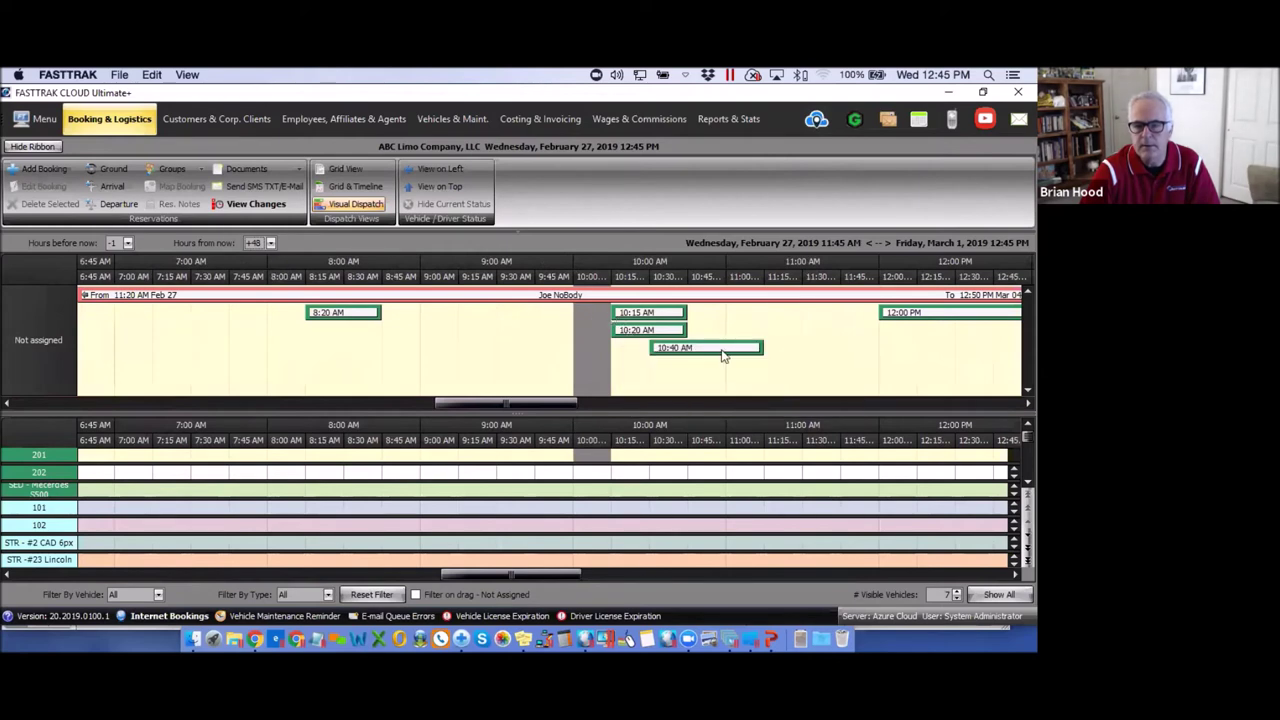
mouse_move(705, 353)
drag(705, 353, 708, 476)
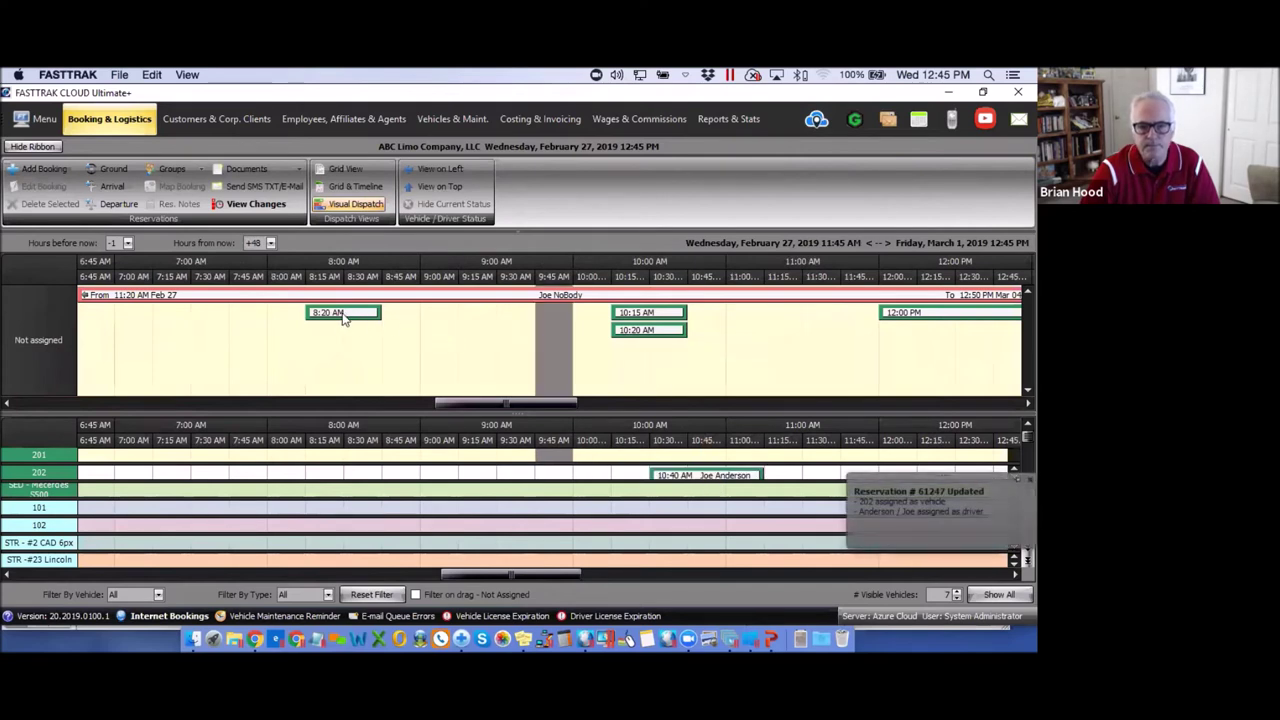
drag(343, 317, 597, 478)
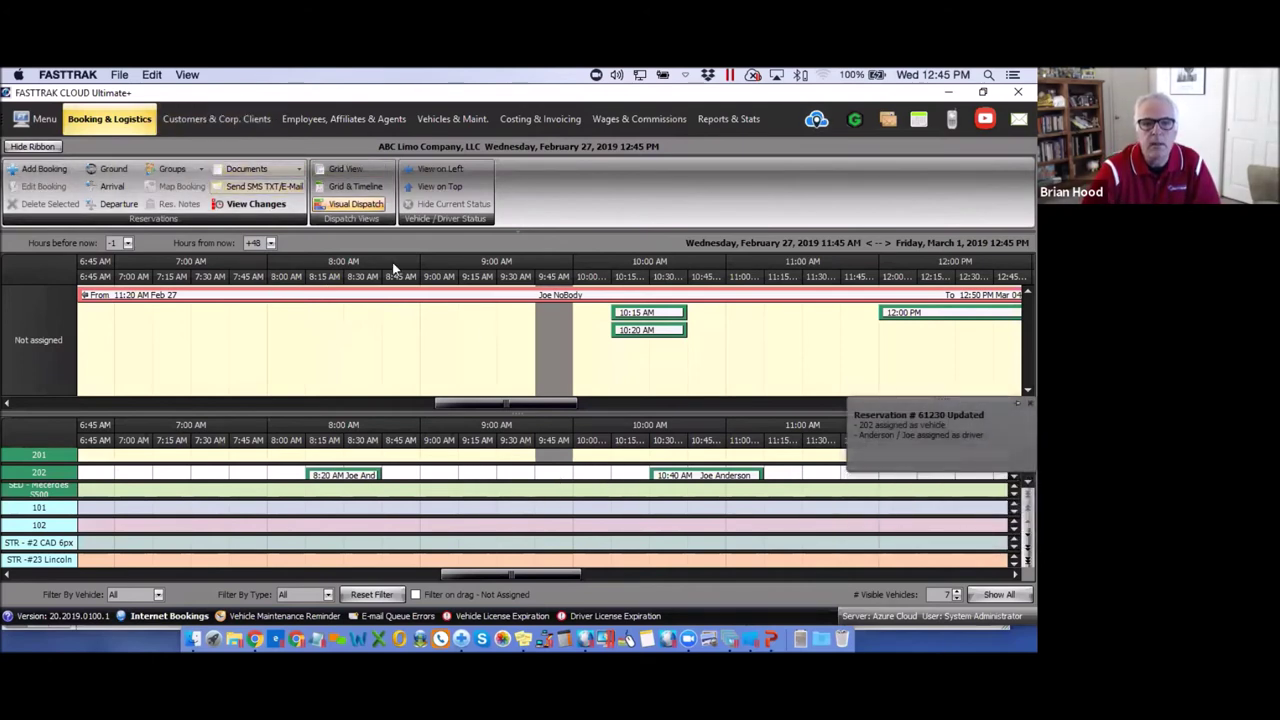
click(345, 170)
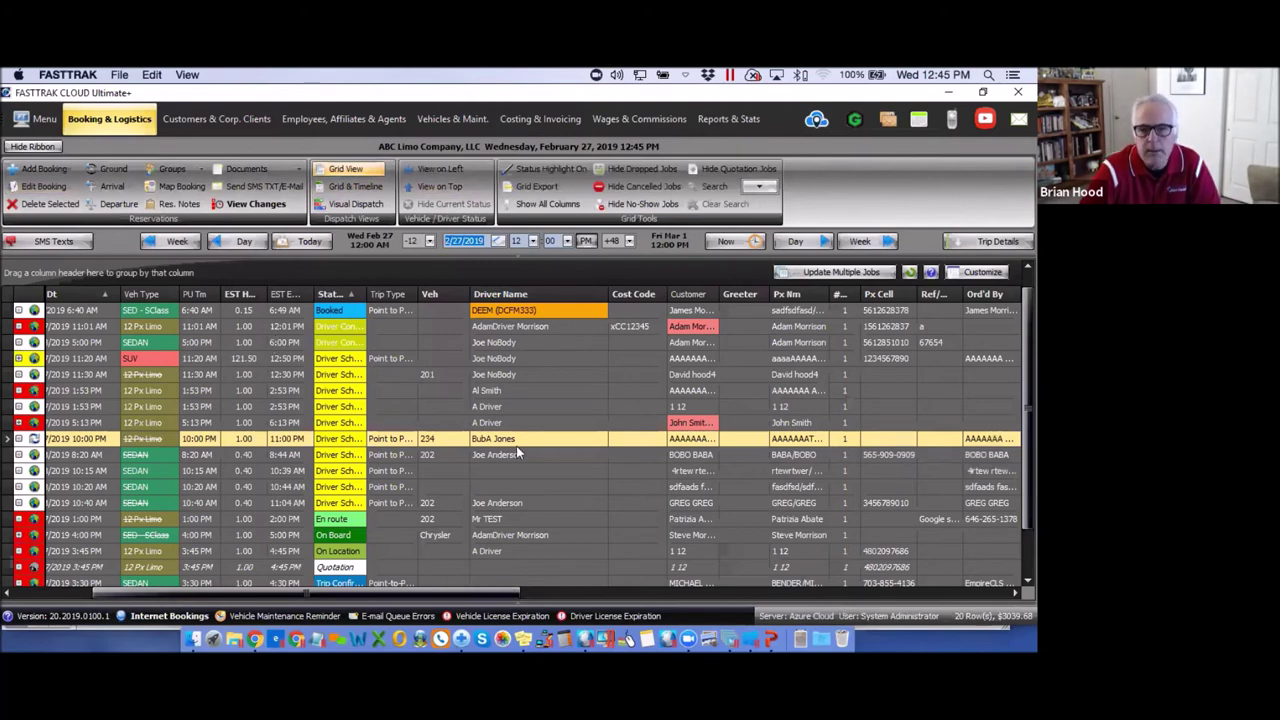
drag(519, 297, 447, 276)
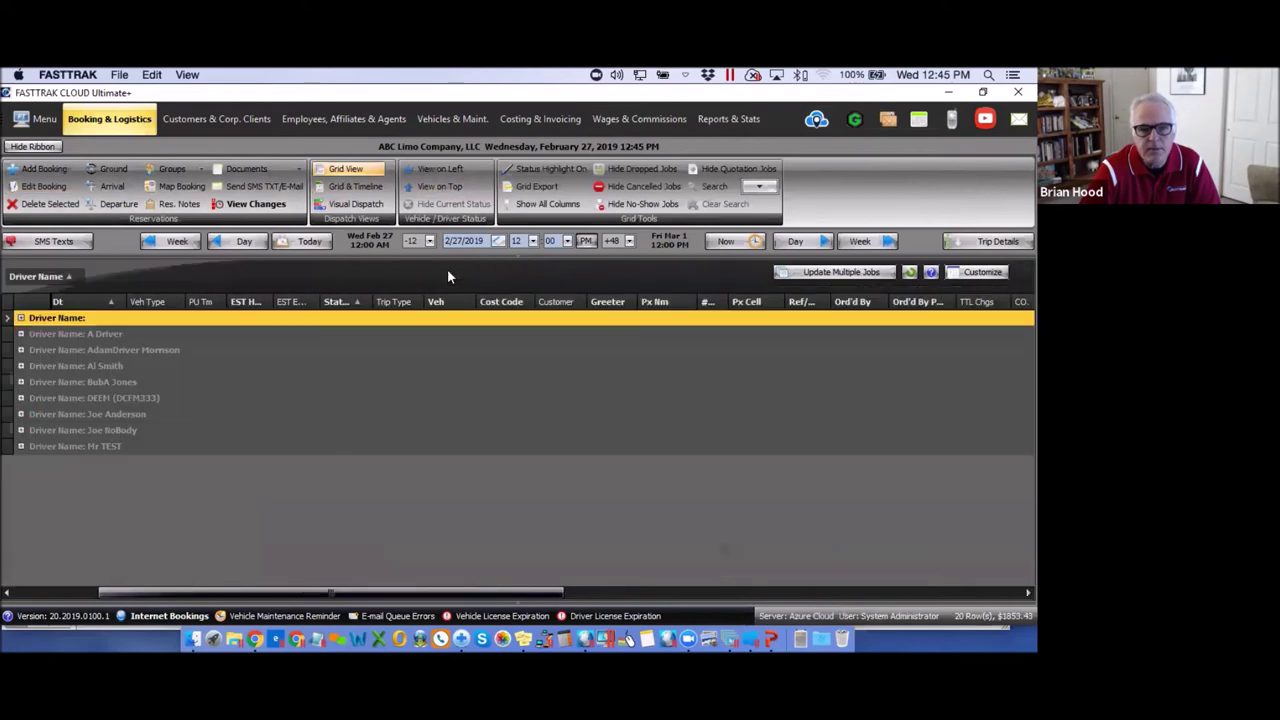
click(21, 335)
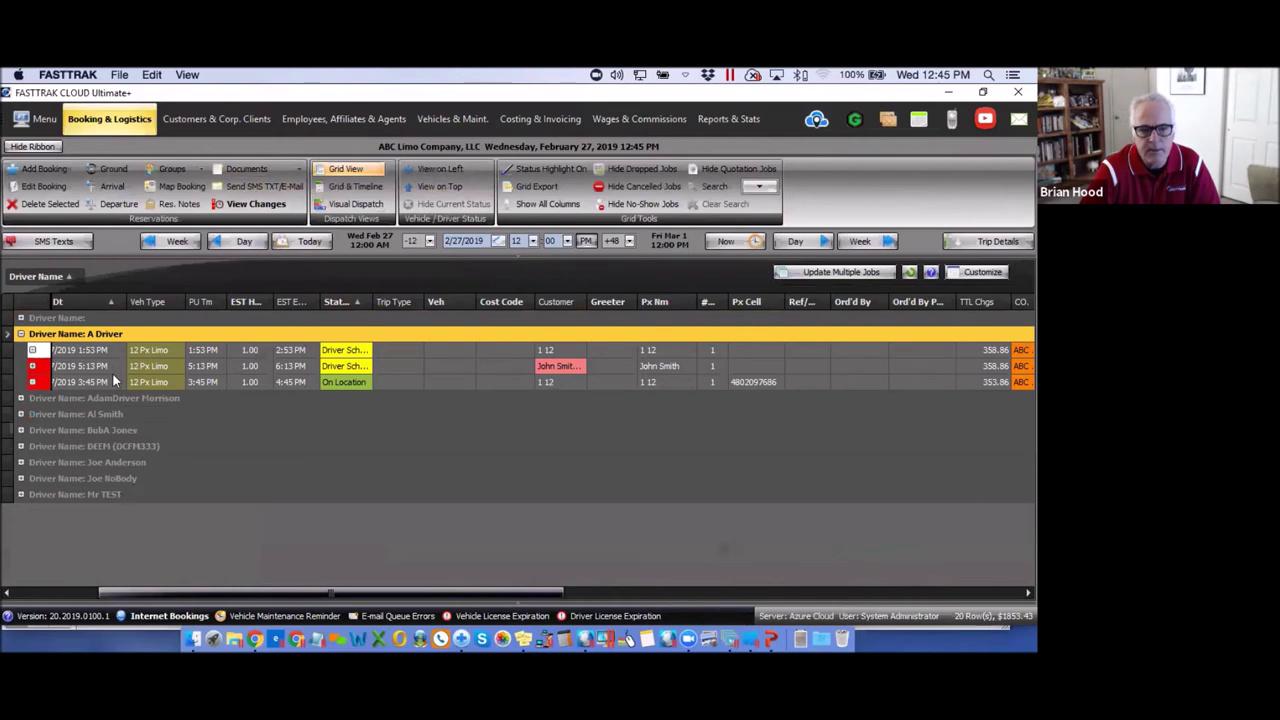
click(22, 415)
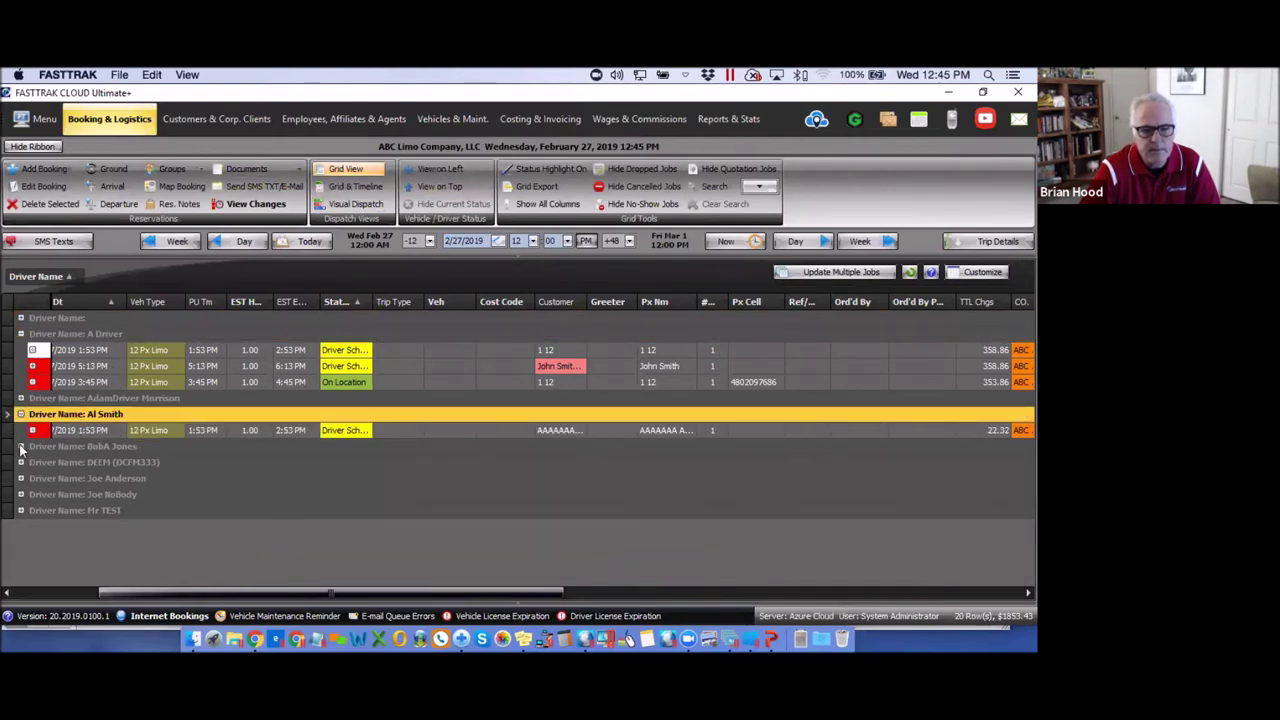
click(21, 447)
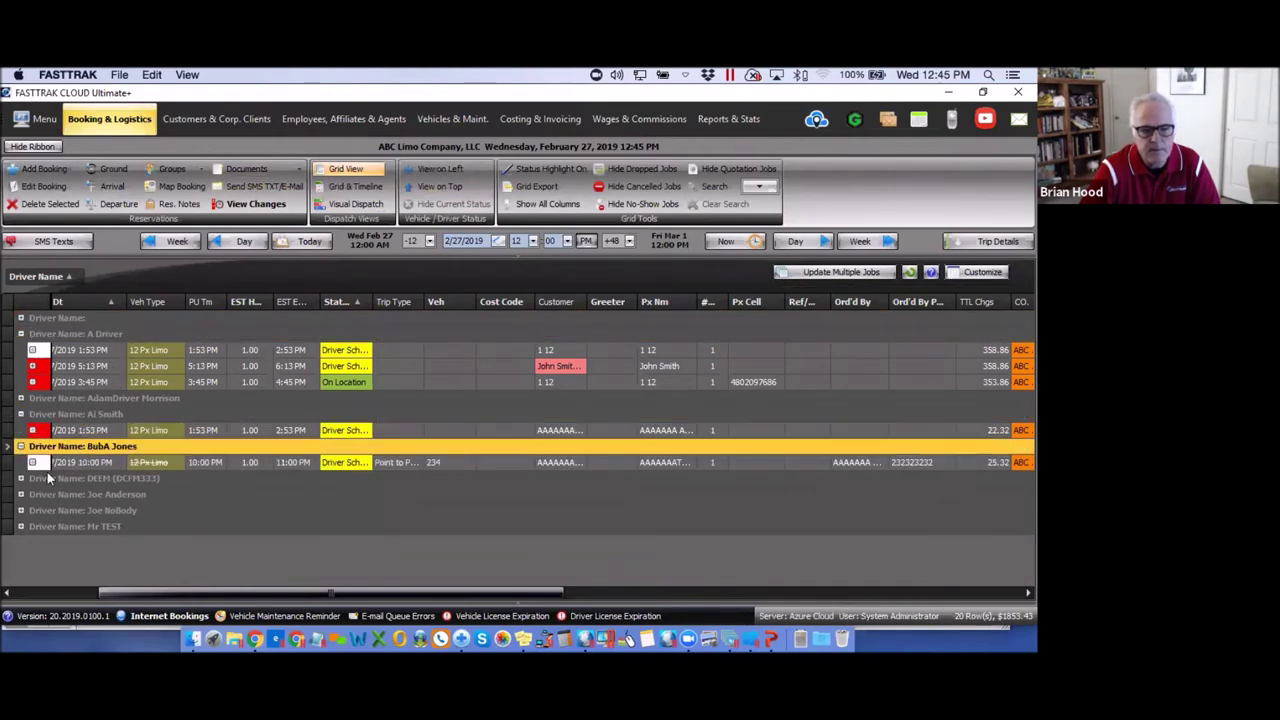
click(21, 318)
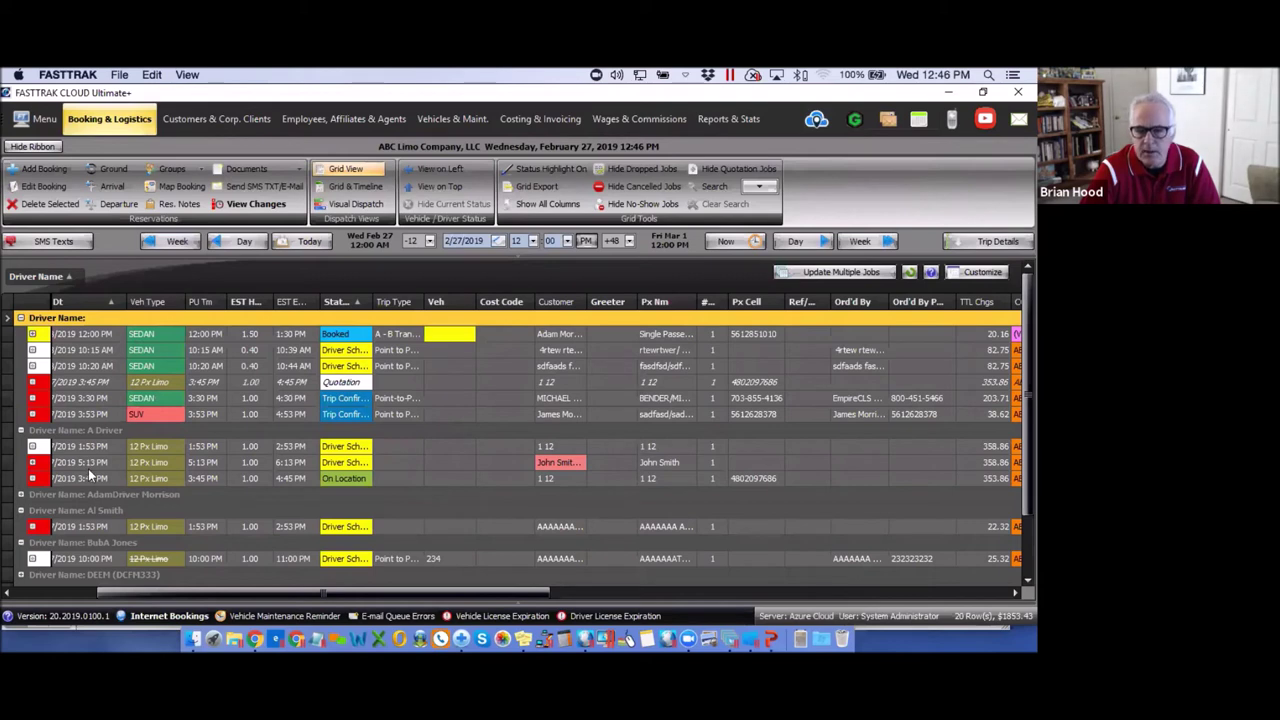
drag(41, 276, 503, 308)
drag(523, 304, 497, 310)
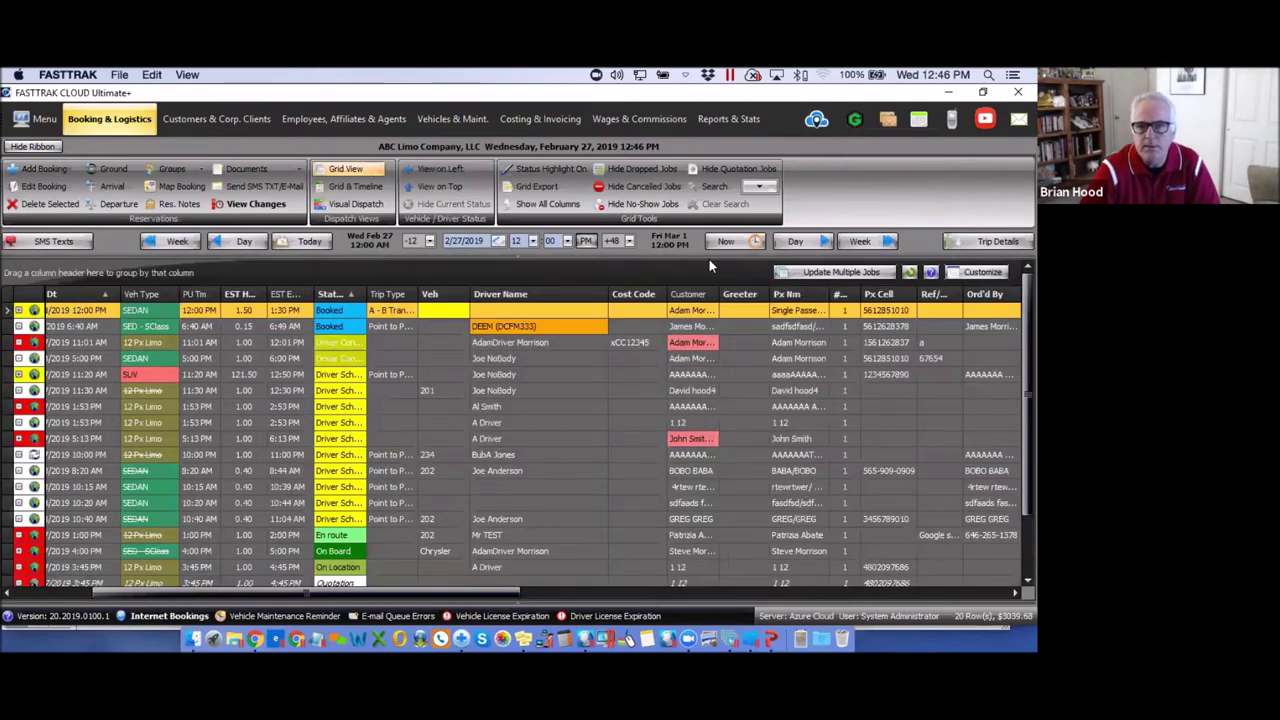
click(628, 241)
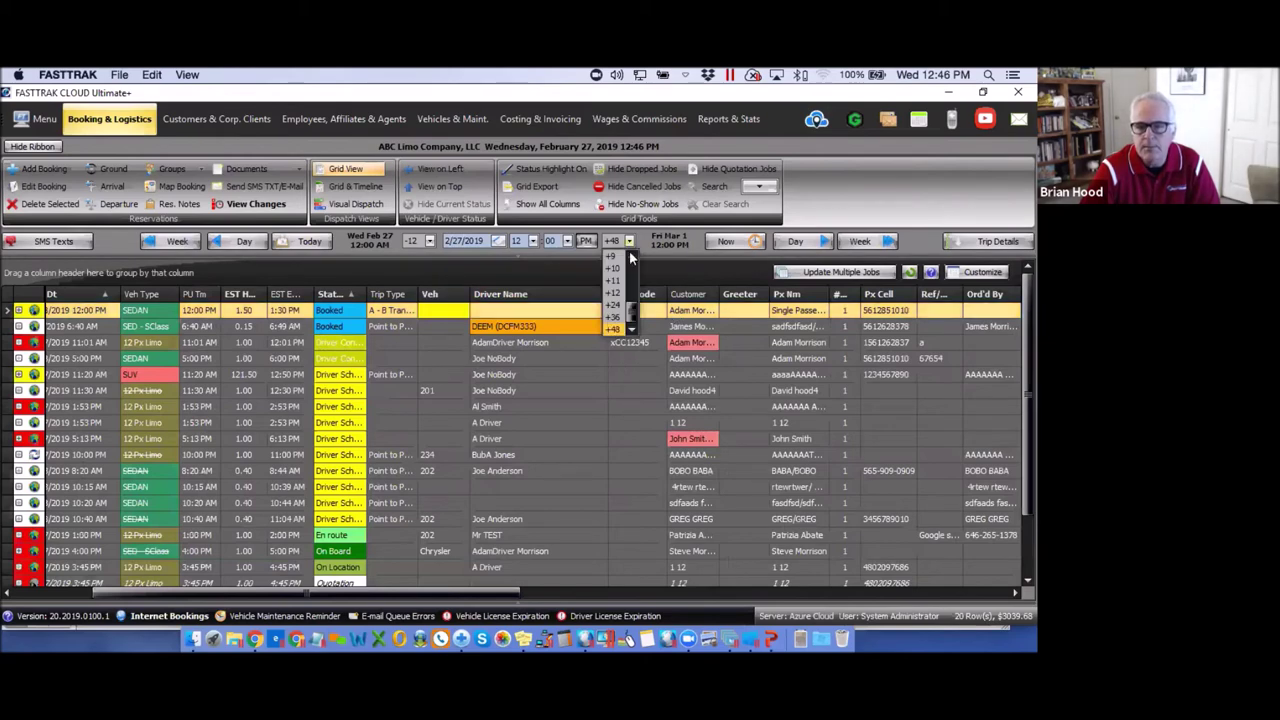
click(611, 297)
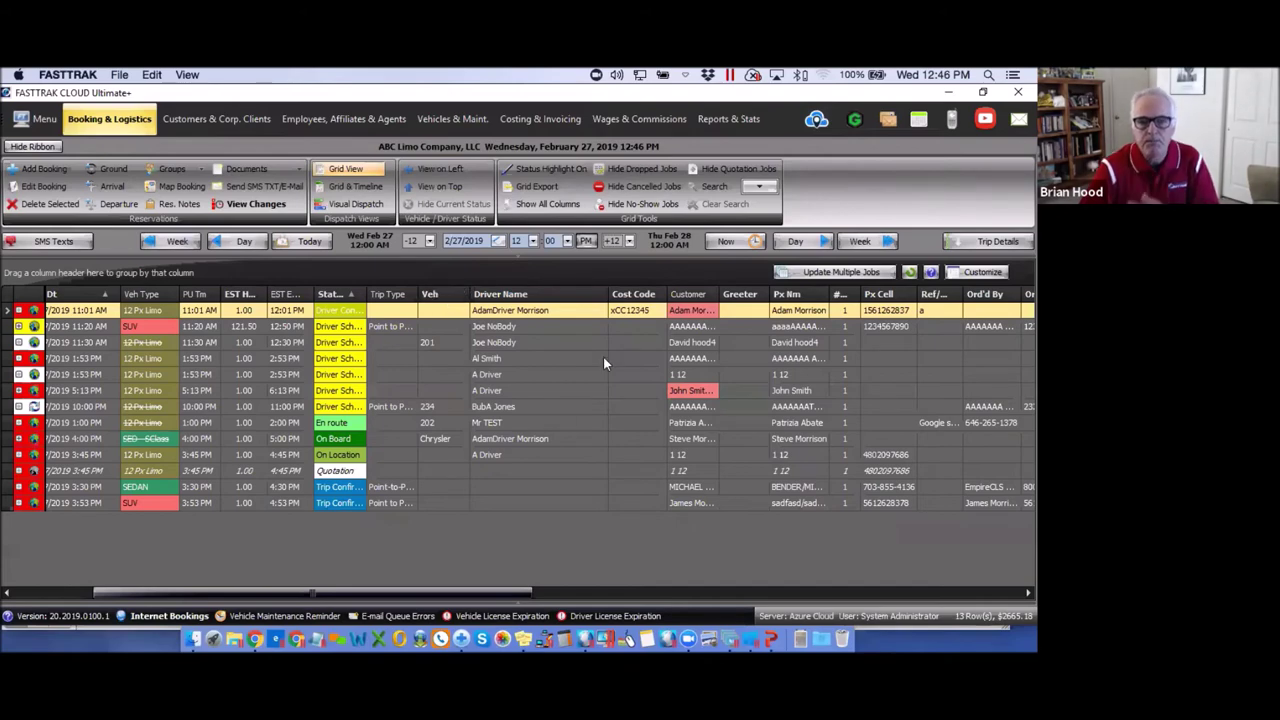
click(485, 187)
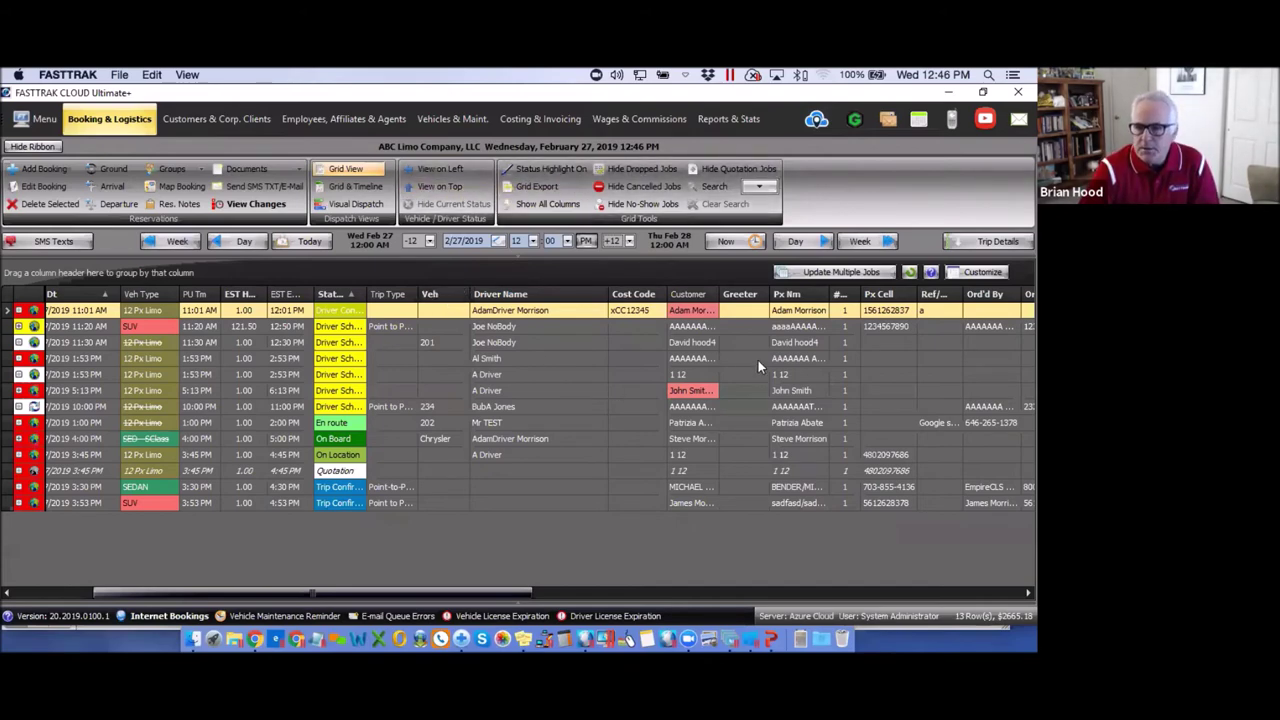
click(993, 241)
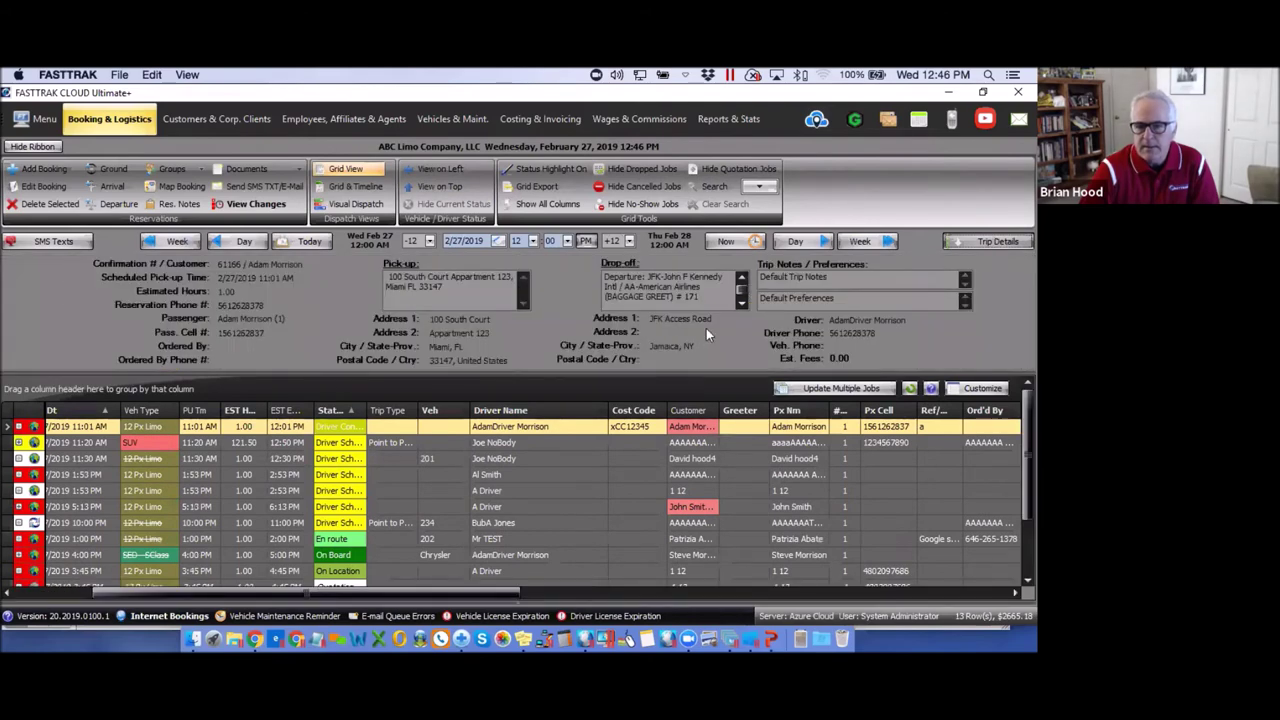
click(998, 241)
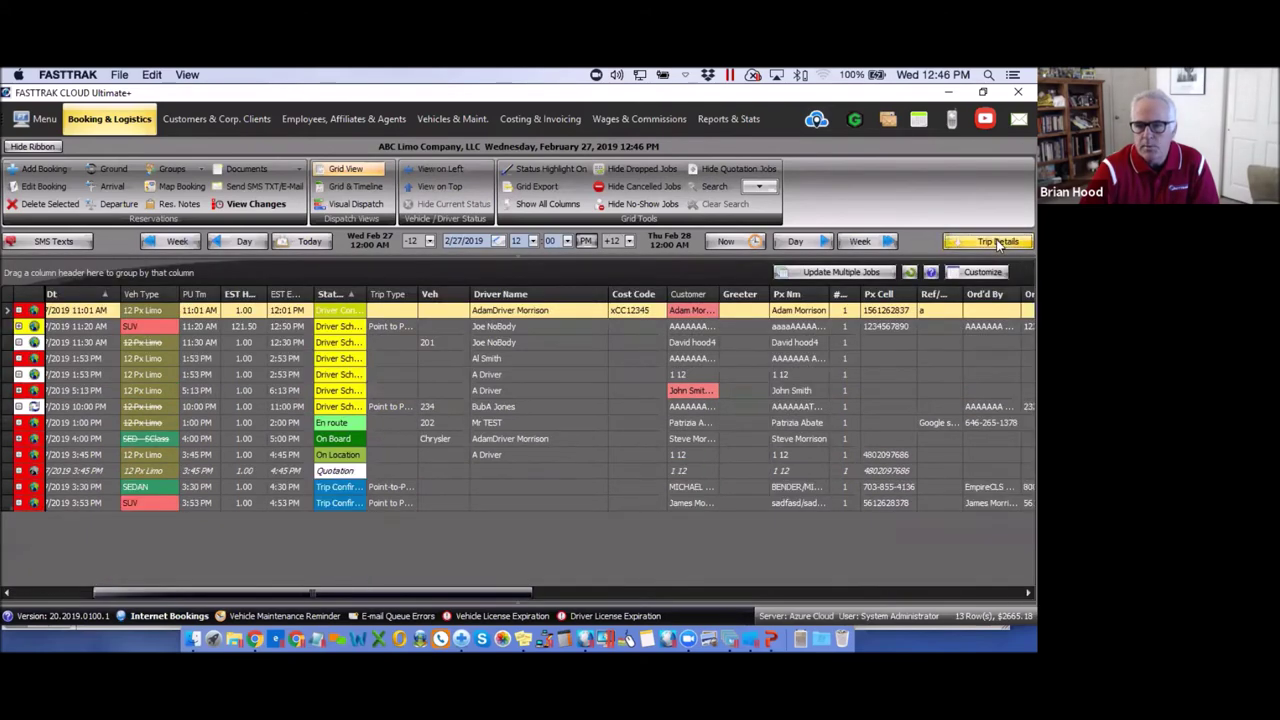
click(262, 375)
double_click(262, 374)
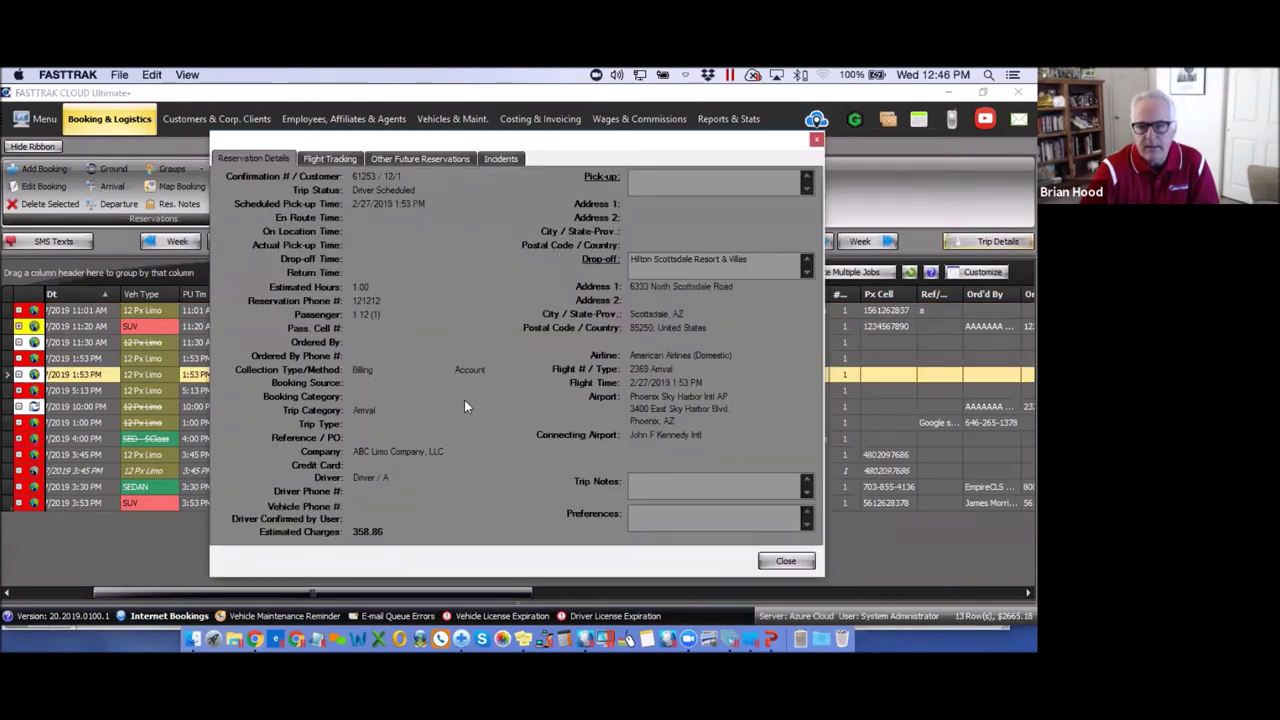
click(815, 140)
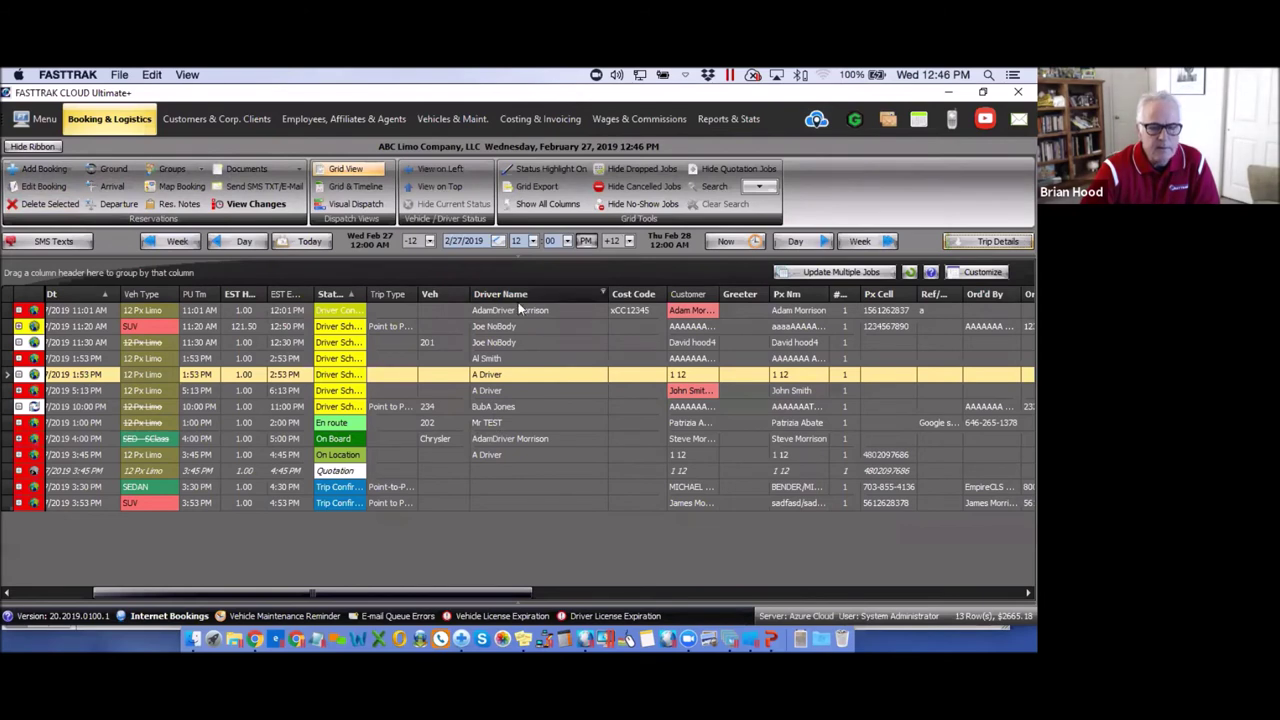
Filter the bookings grid's Customer column to the test customer
drag(521, 298, 536, 295)
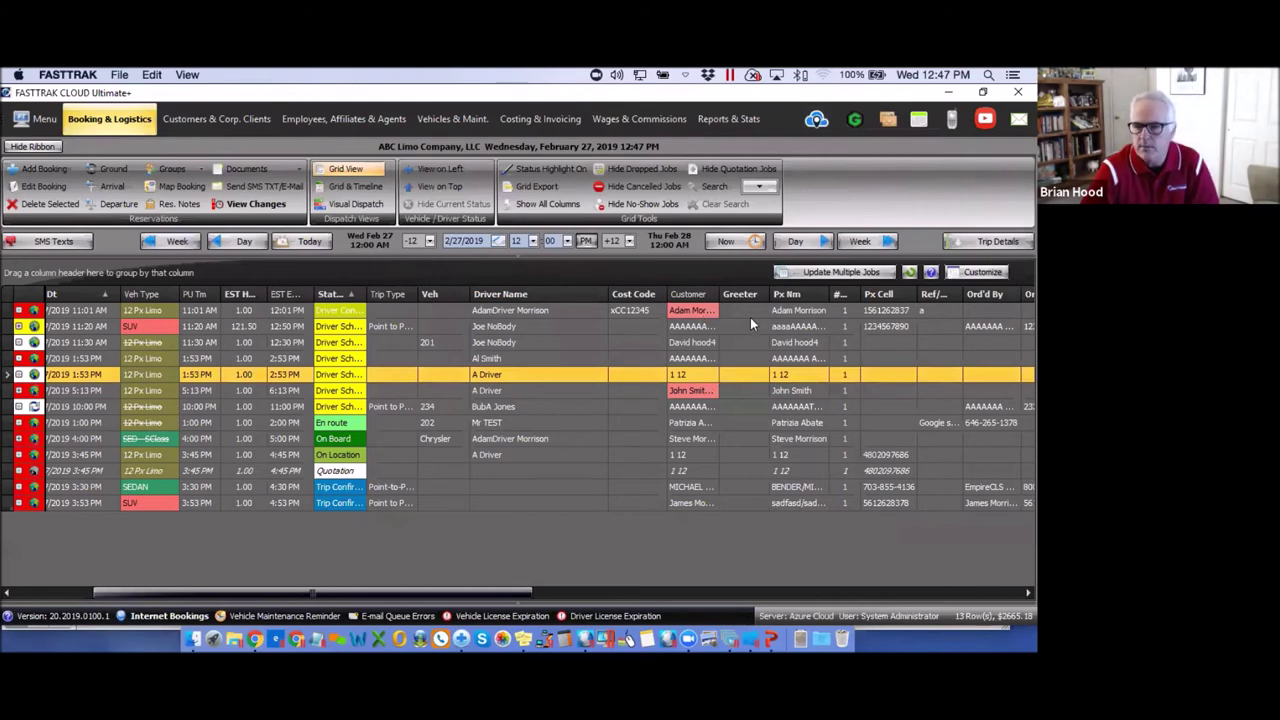
mouse_move(715, 294)
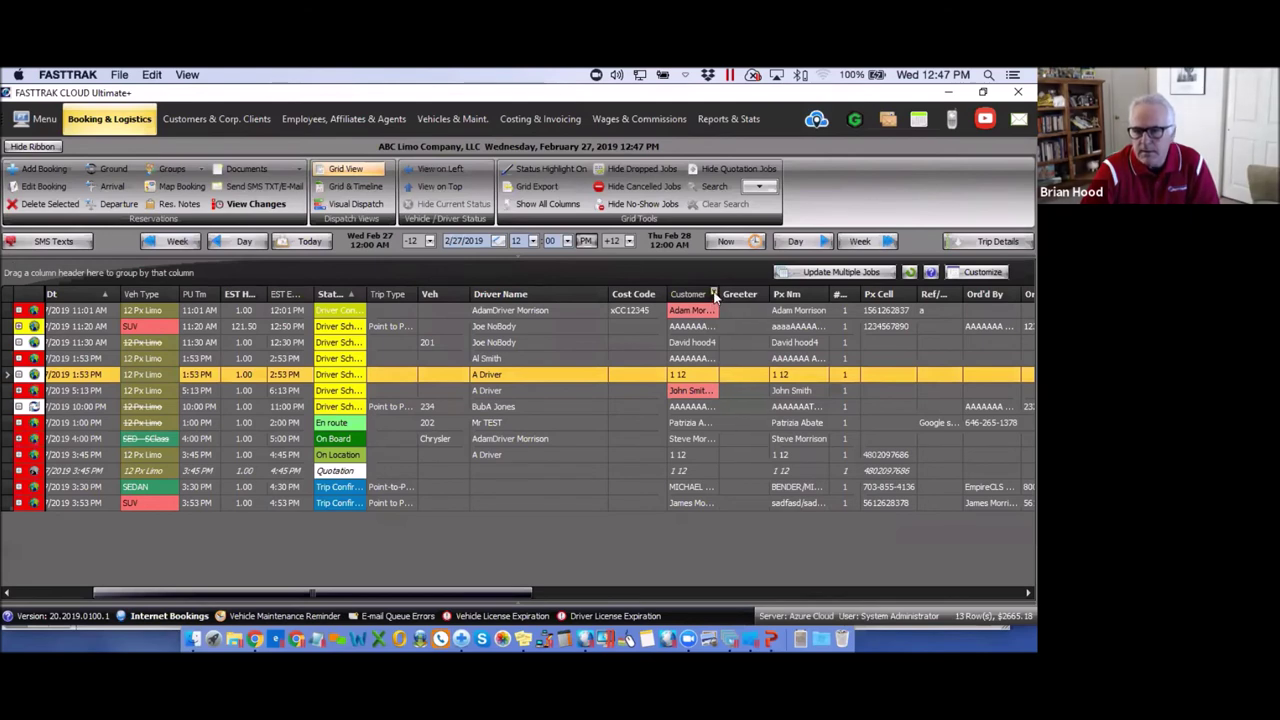
mouse_move(603, 294)
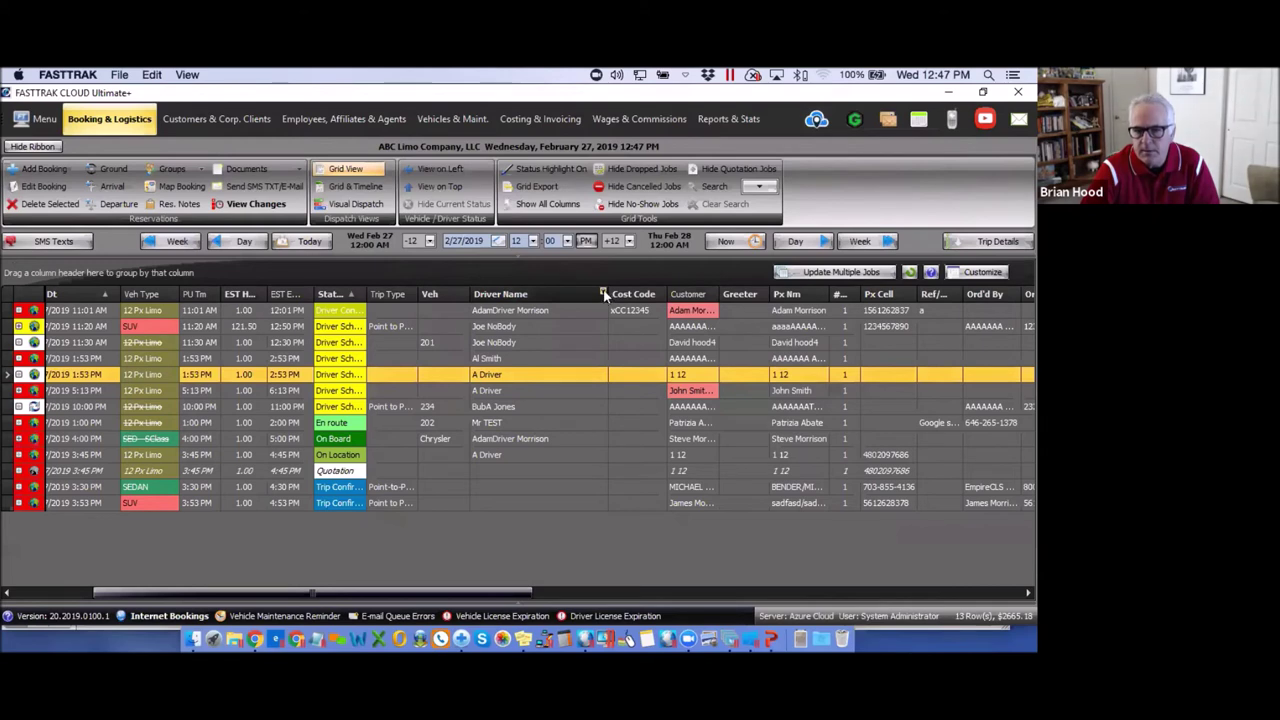
click(714, 294)
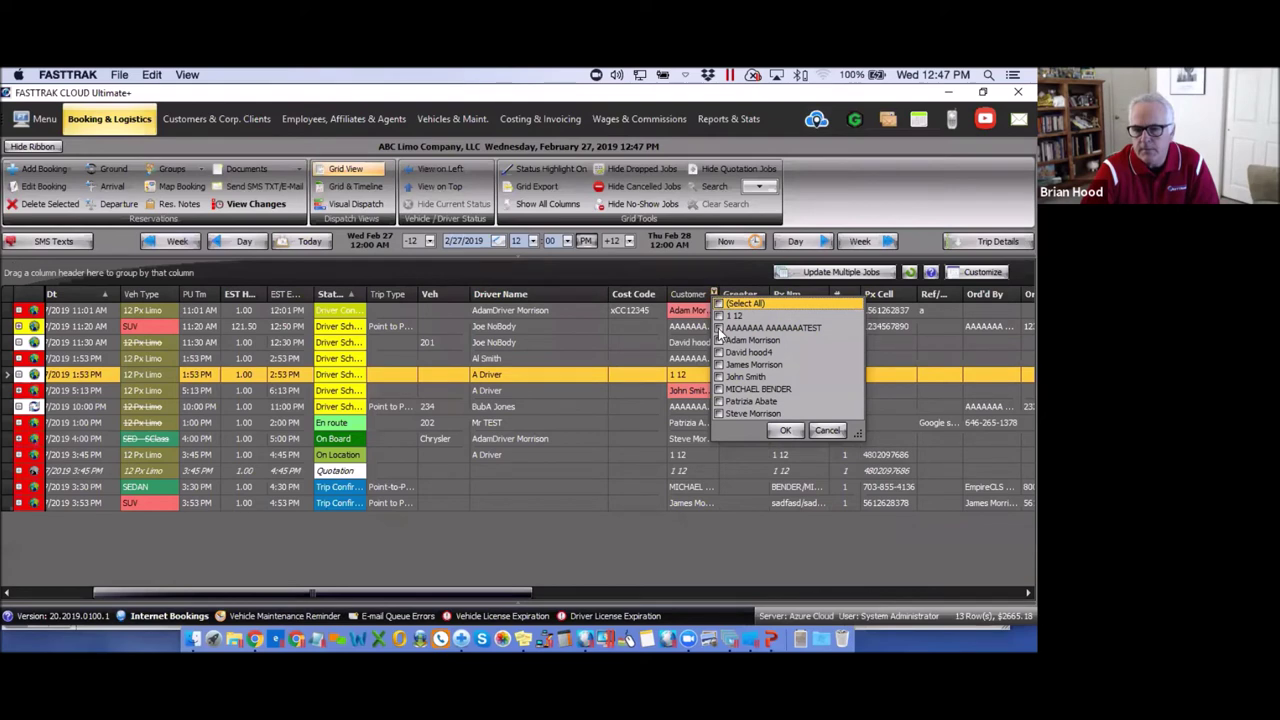
click(718, 332)
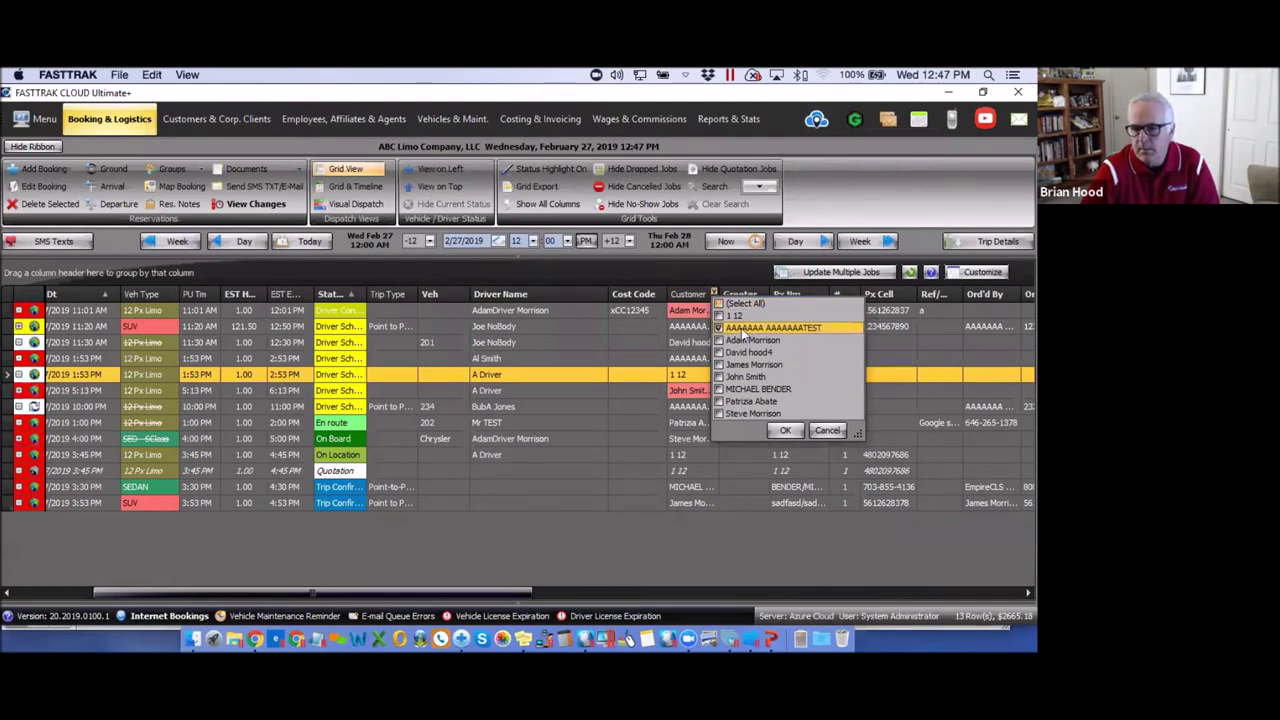
click(785, 432)
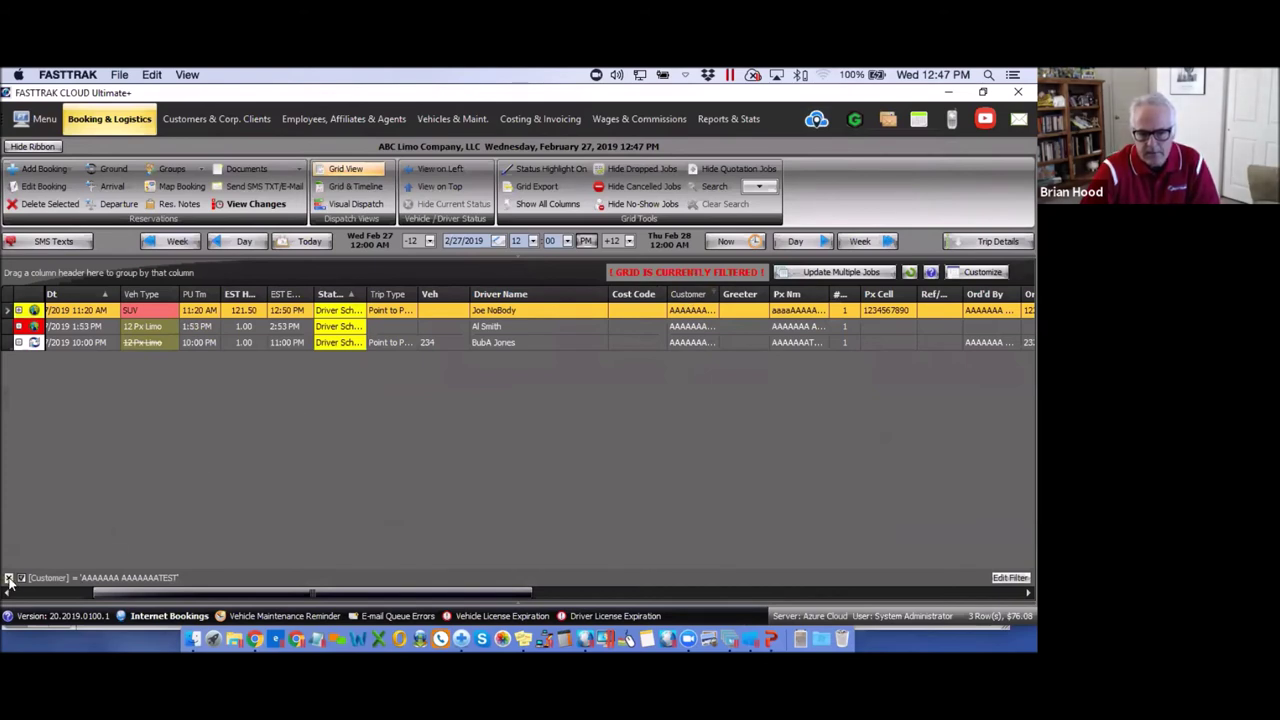
Clear the customer filter, then reapply it for the test customer
click(8, 578)
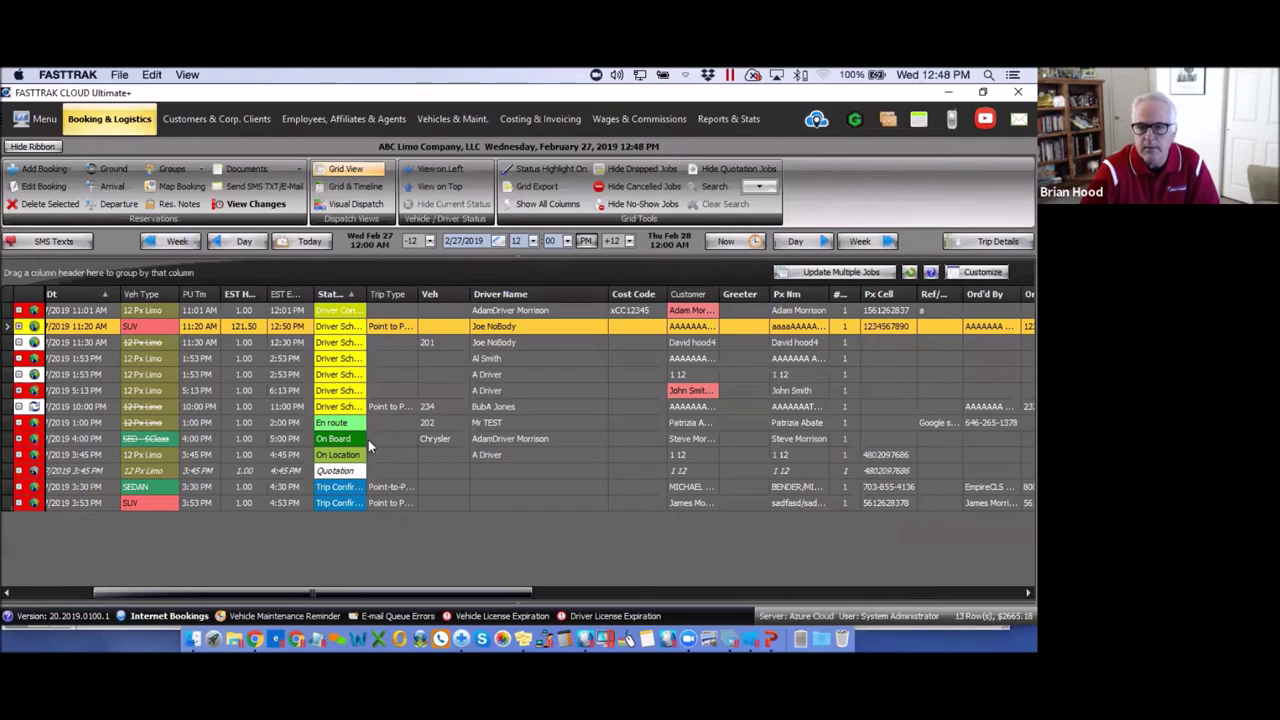
click(715, 292)
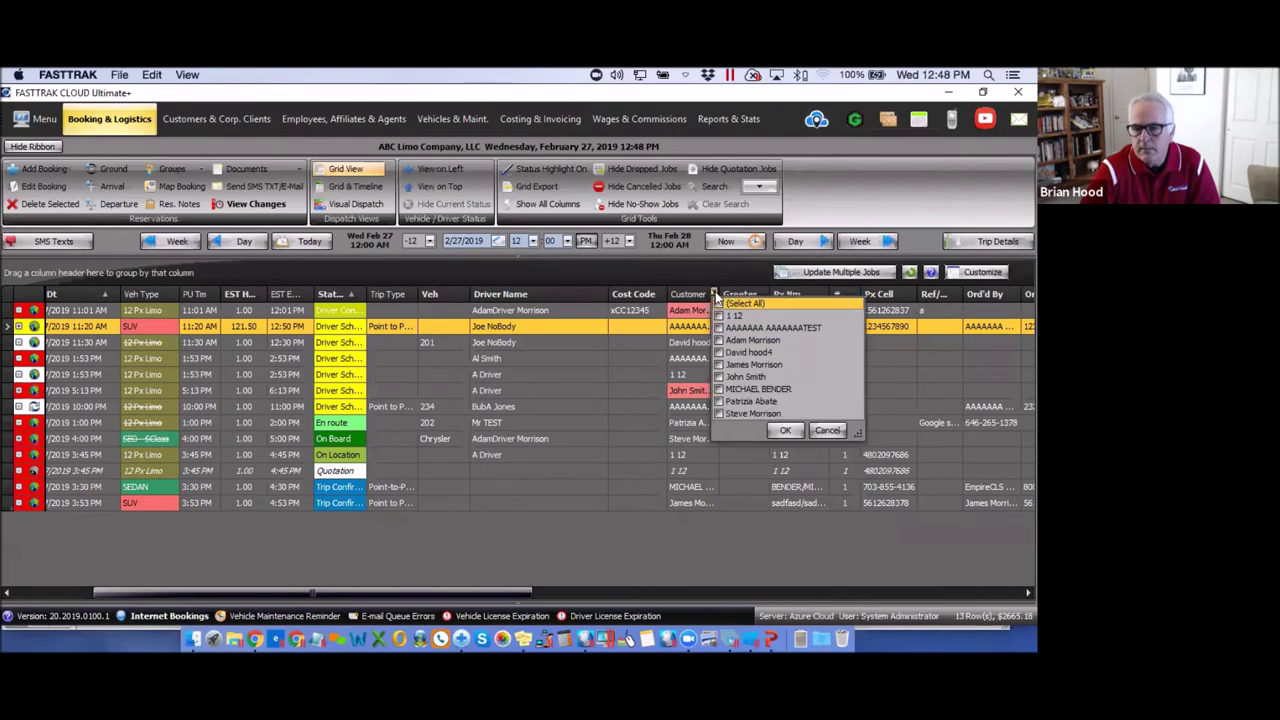
click(719, 328)
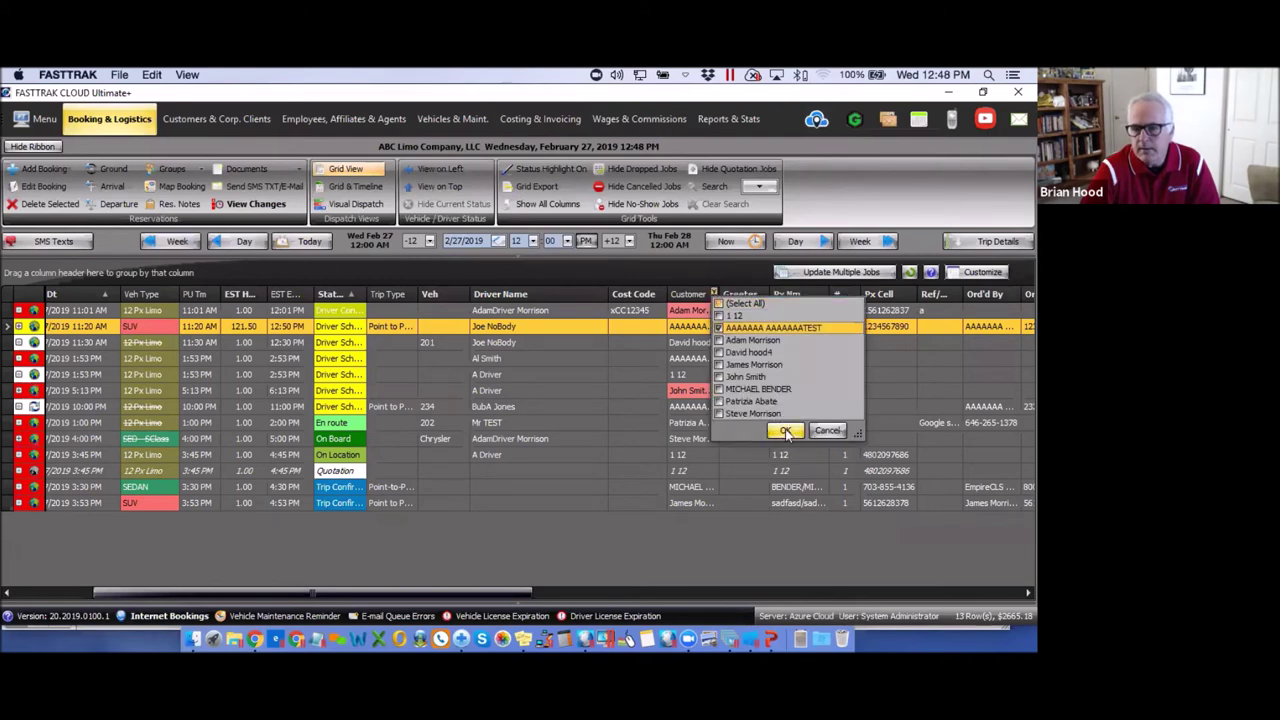
click(784, 430)
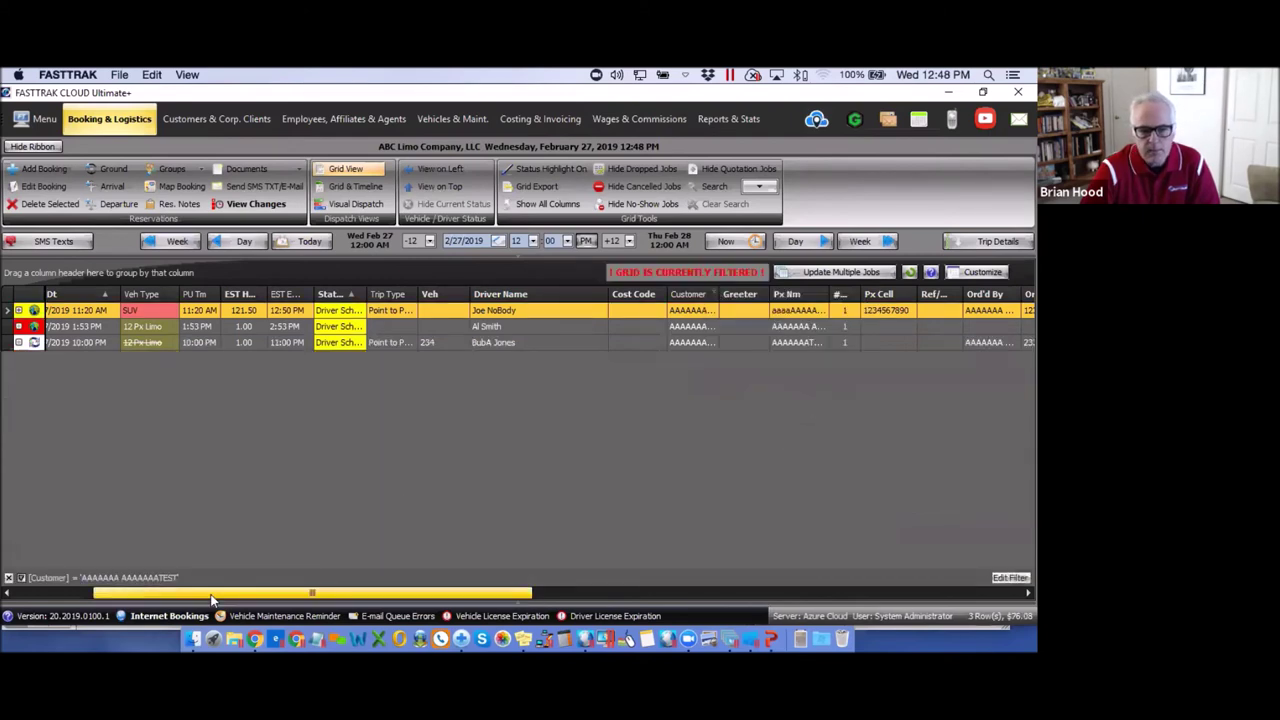
drag(212, 592, 40, 595)
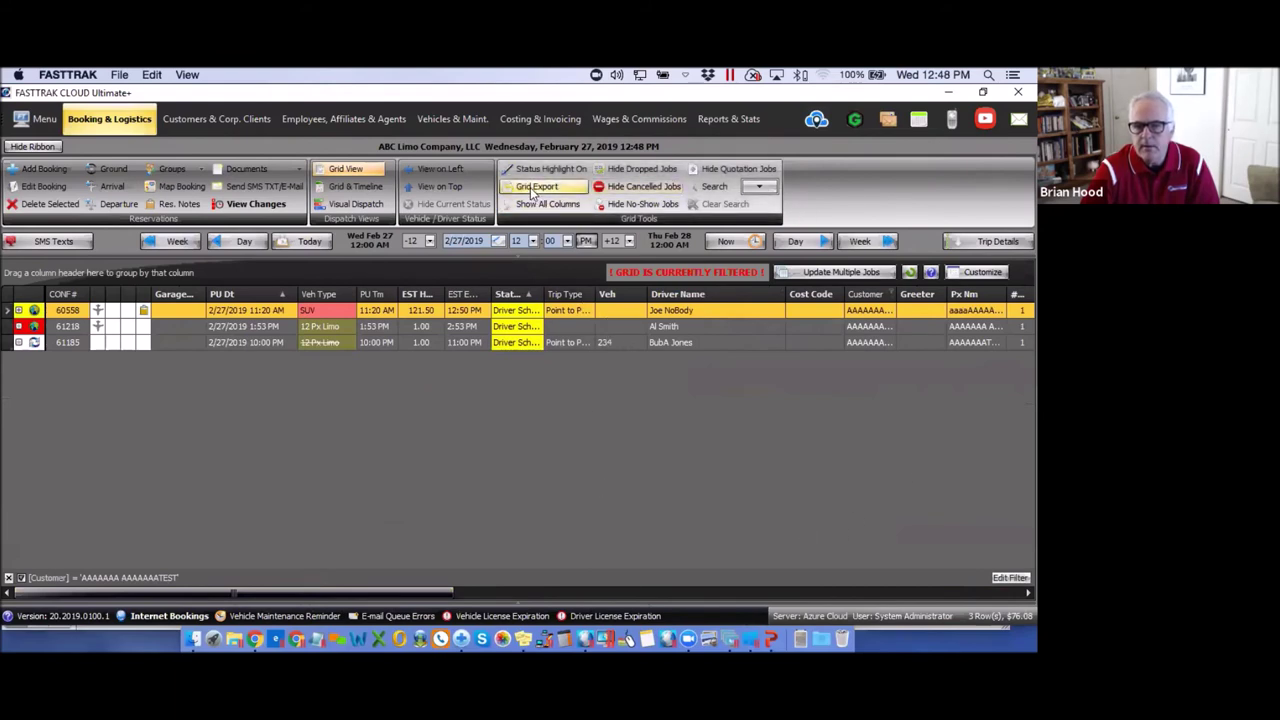
click(533, 188)
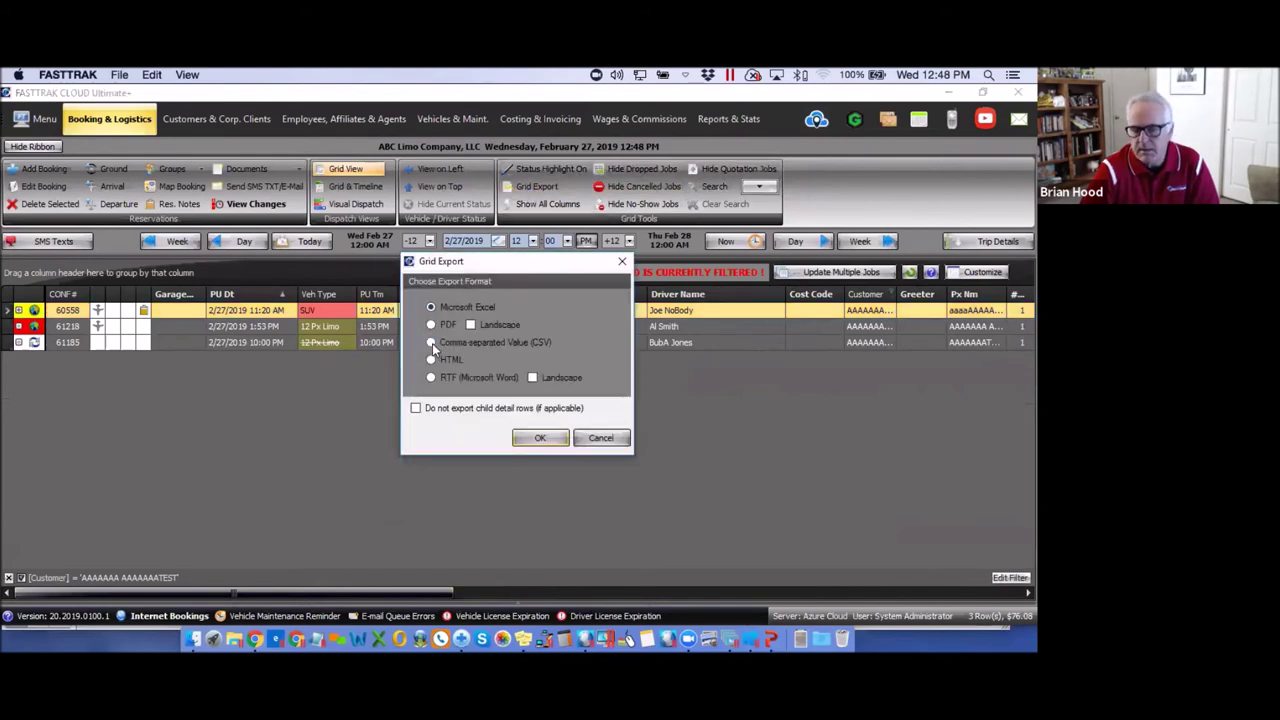
click(622, 261)
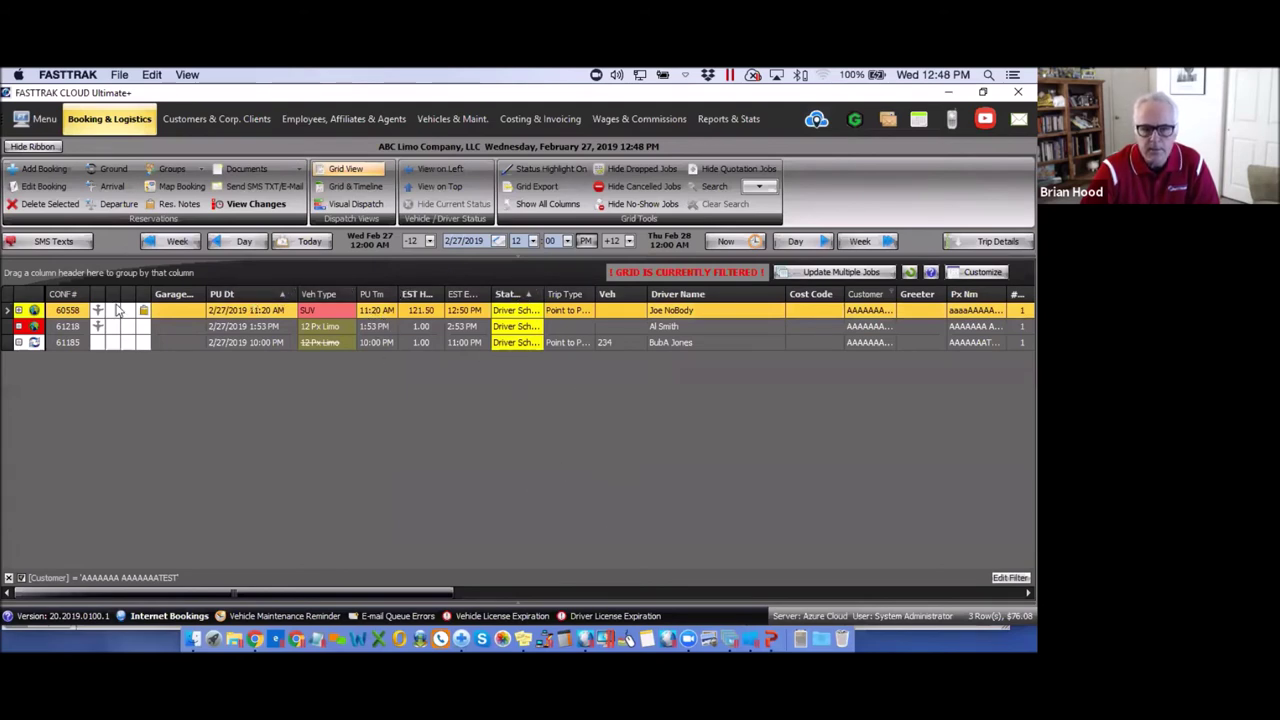
drag(723, 294, 716, 300)
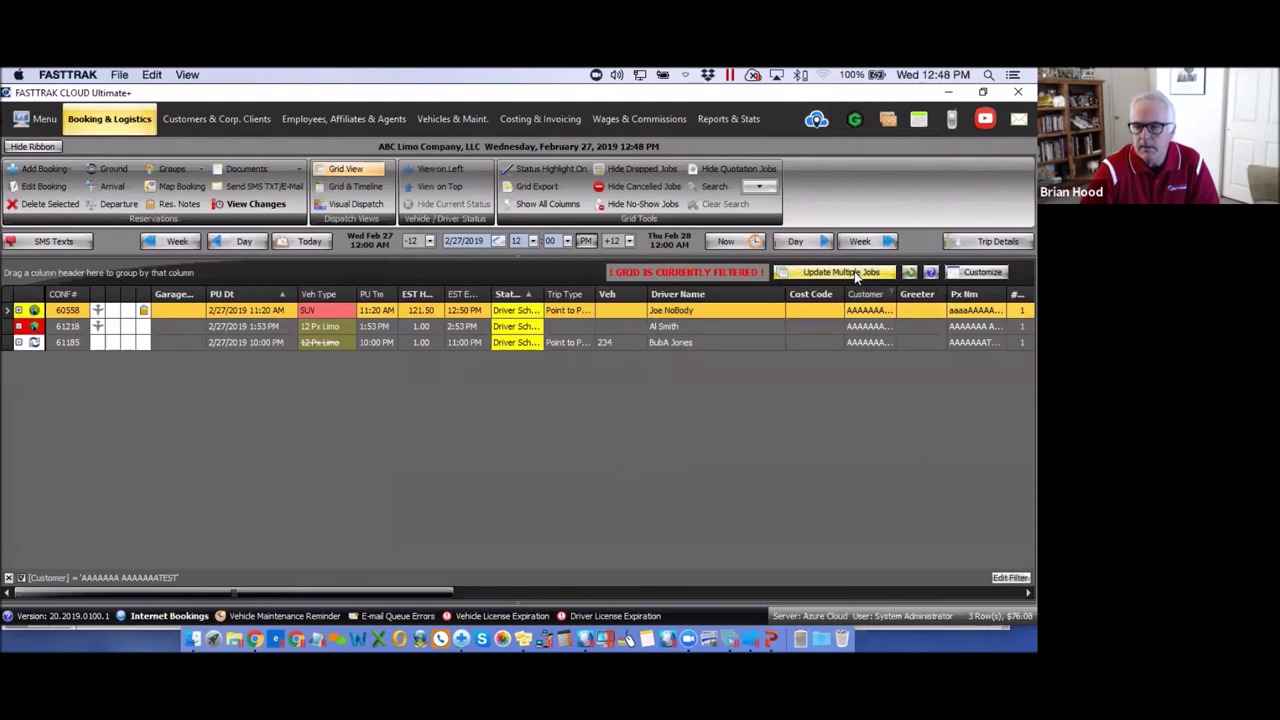
click(982, 272)
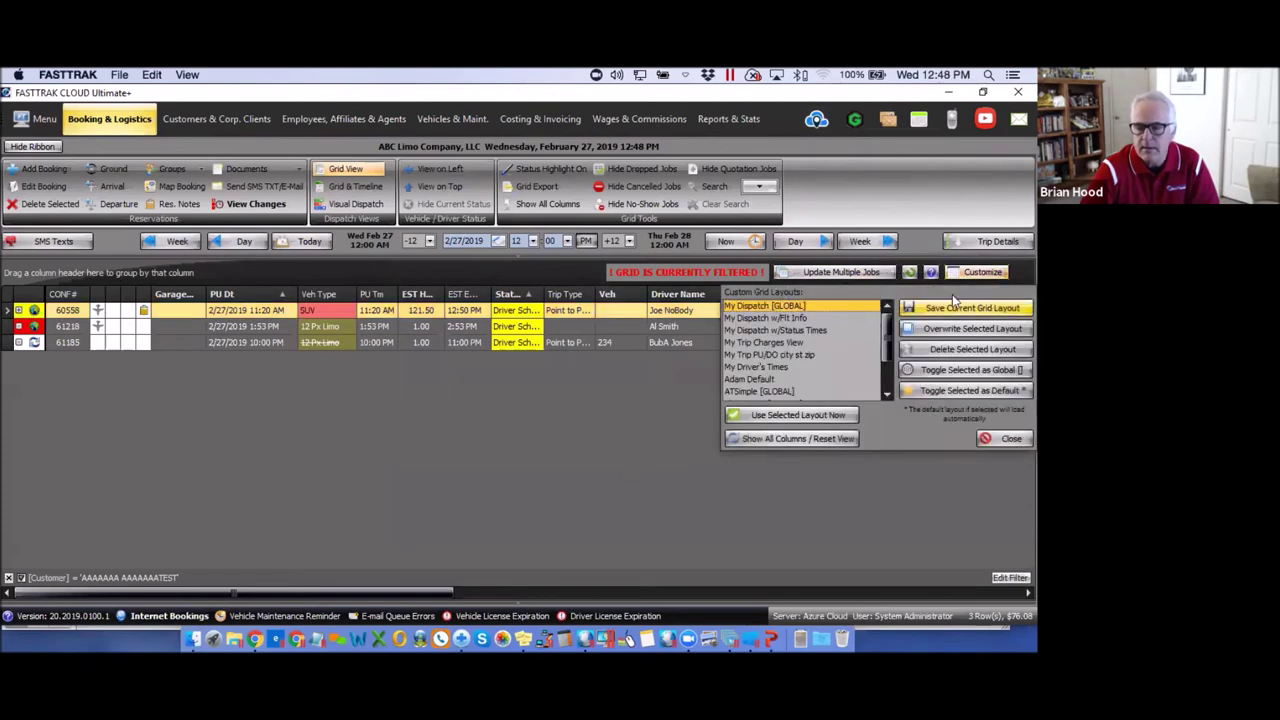
click(1010, 439)
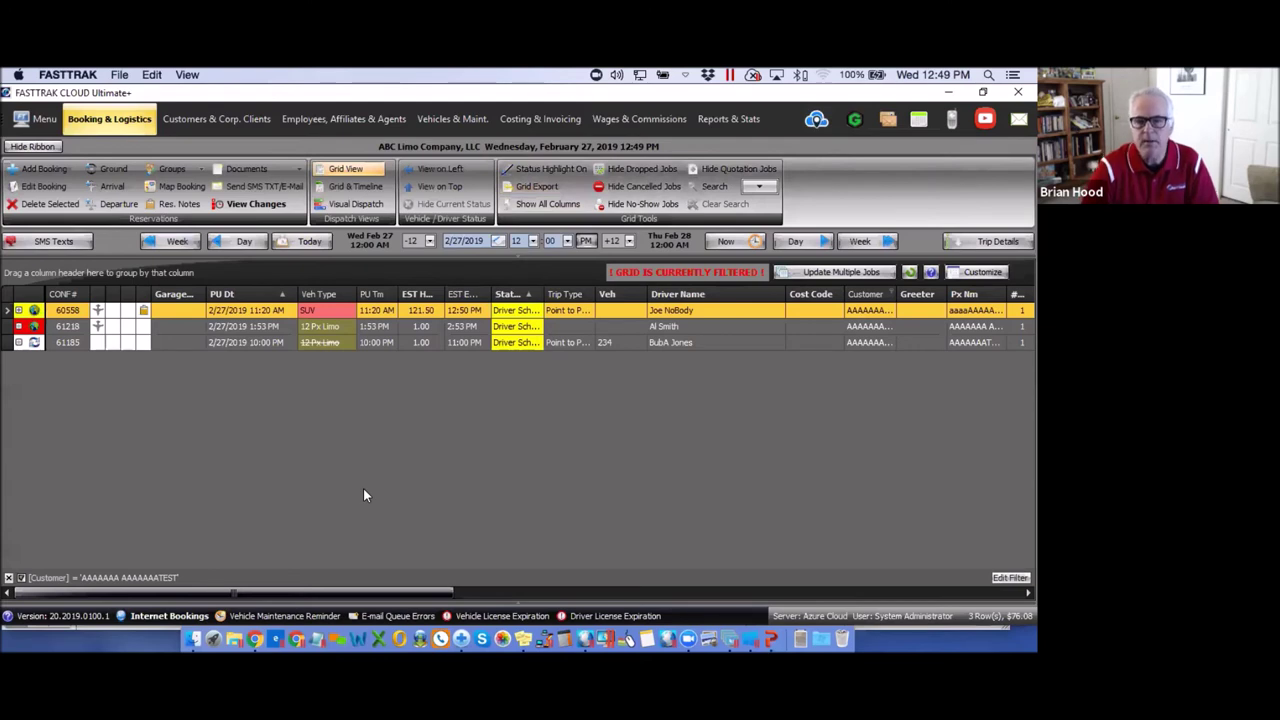
click(48, 241)
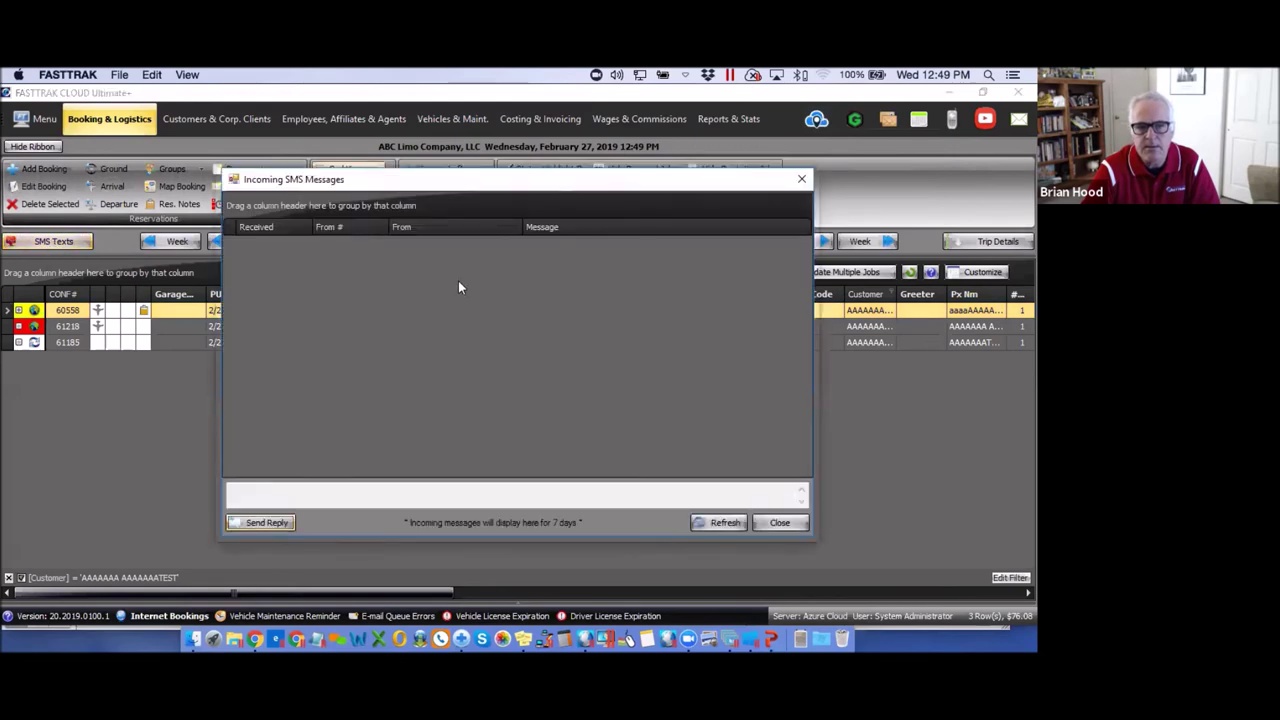
click(801, 179)
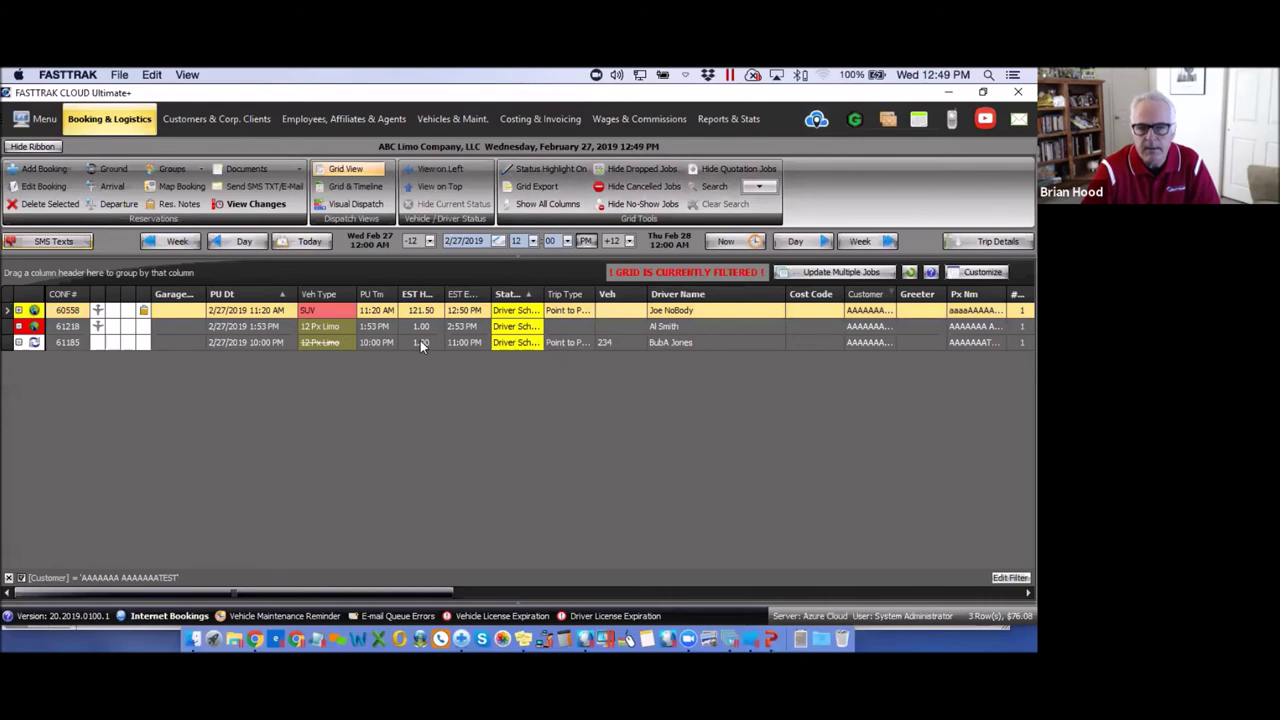
click(261, 169)
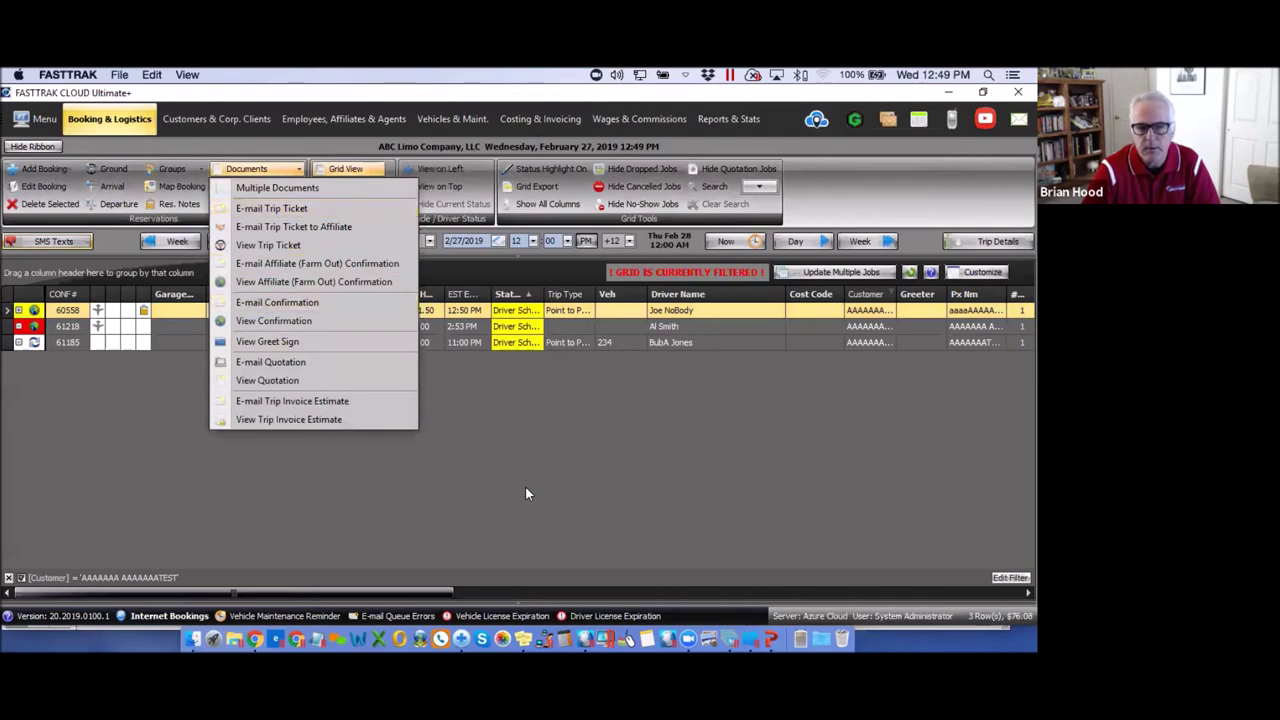
click(563, 440)
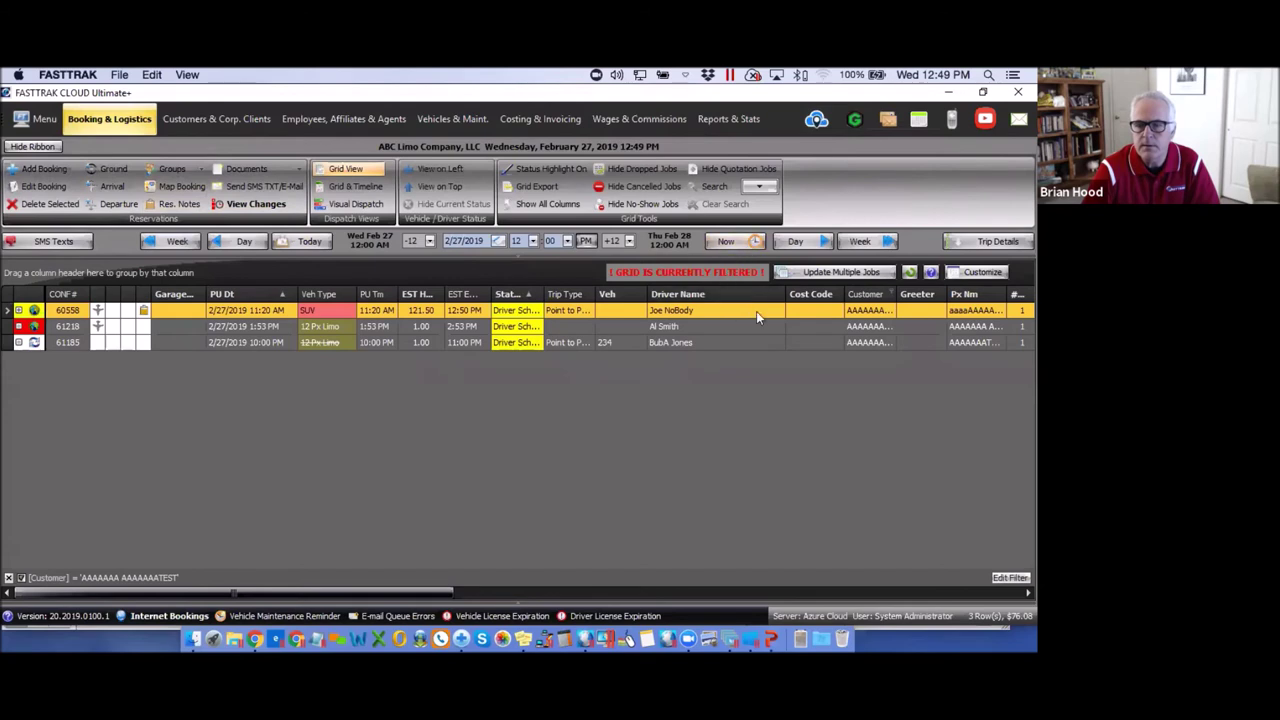
Clear the customer filter, select job 61253, and sort the grid by Driver Name
click(9, 577)
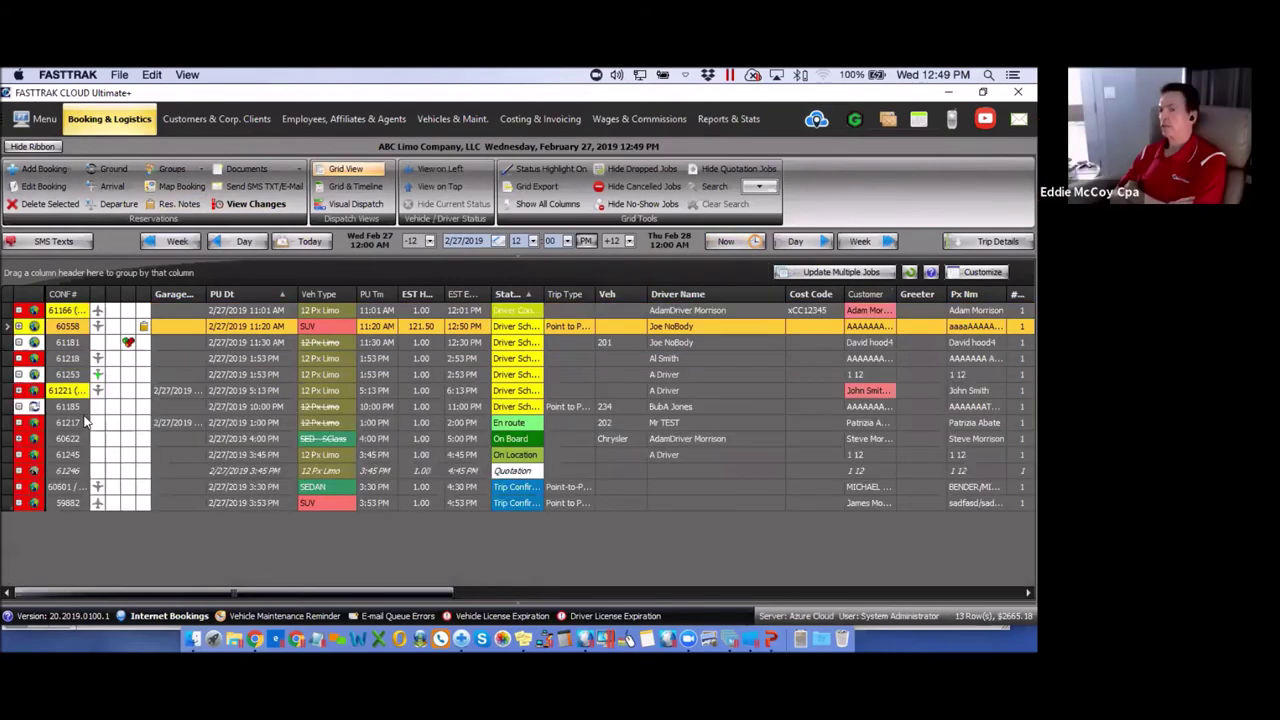
click(474, 374)
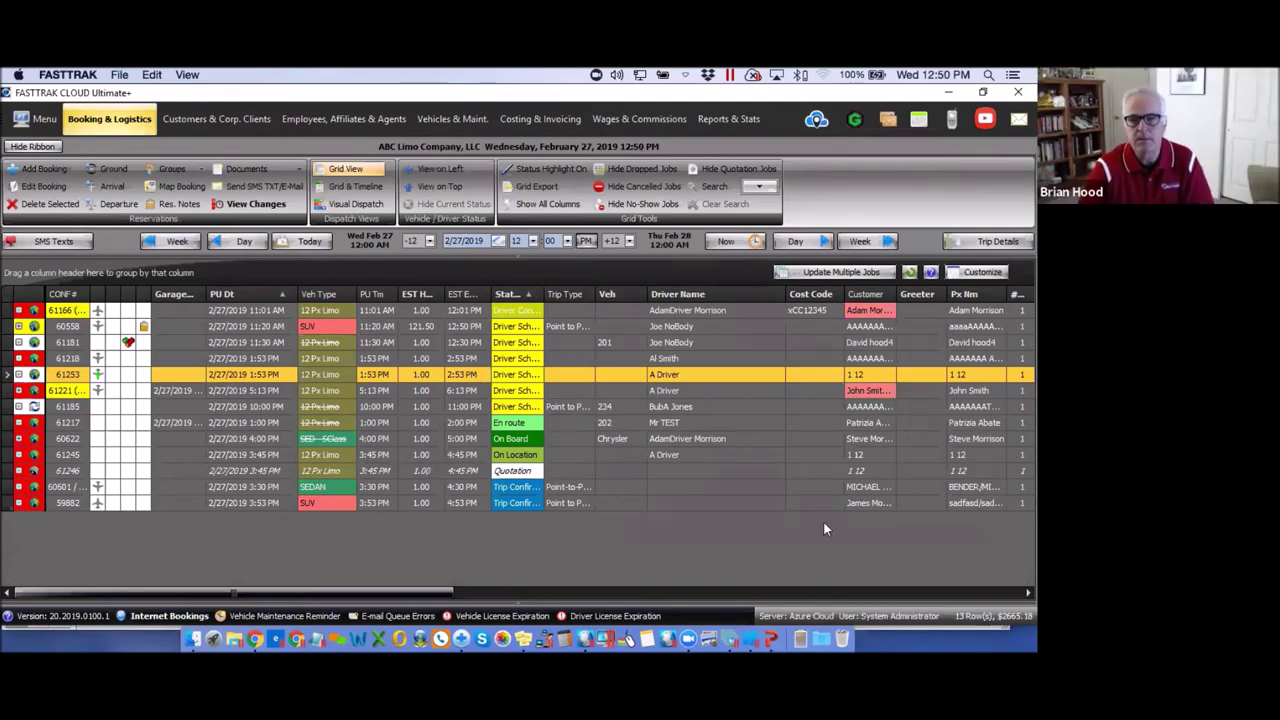
click(677, 296)
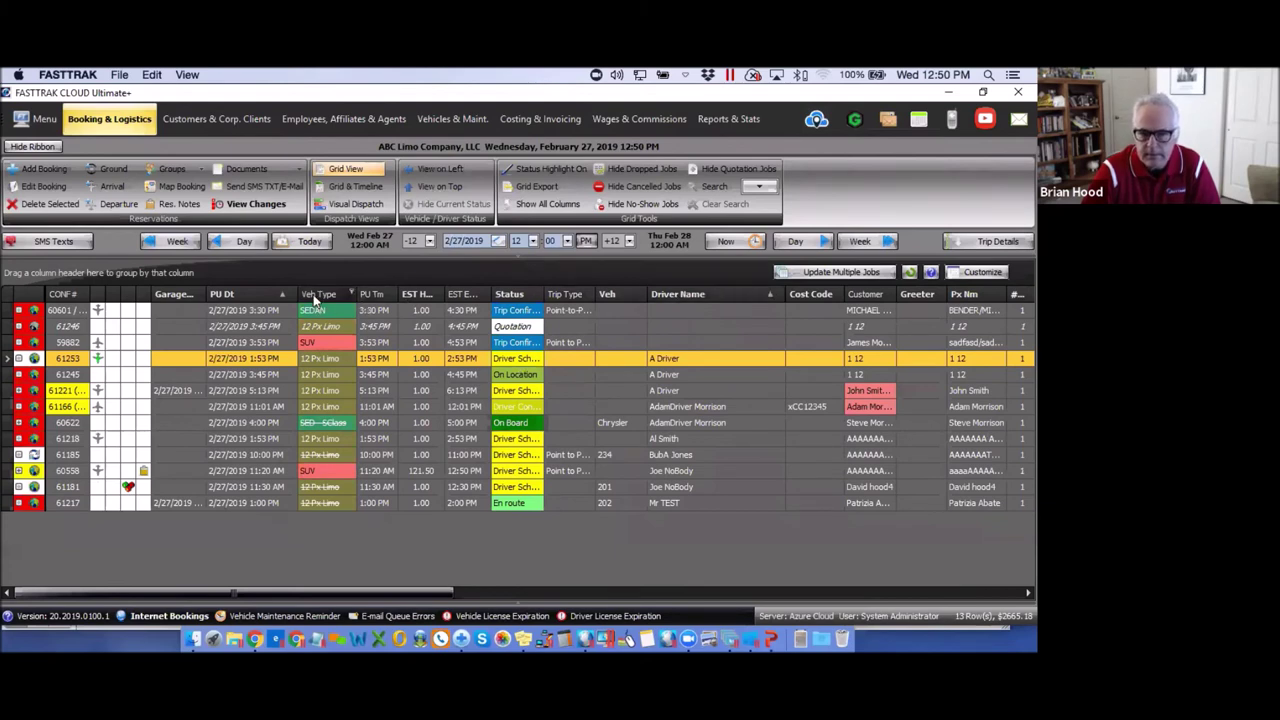
click(314, 296)
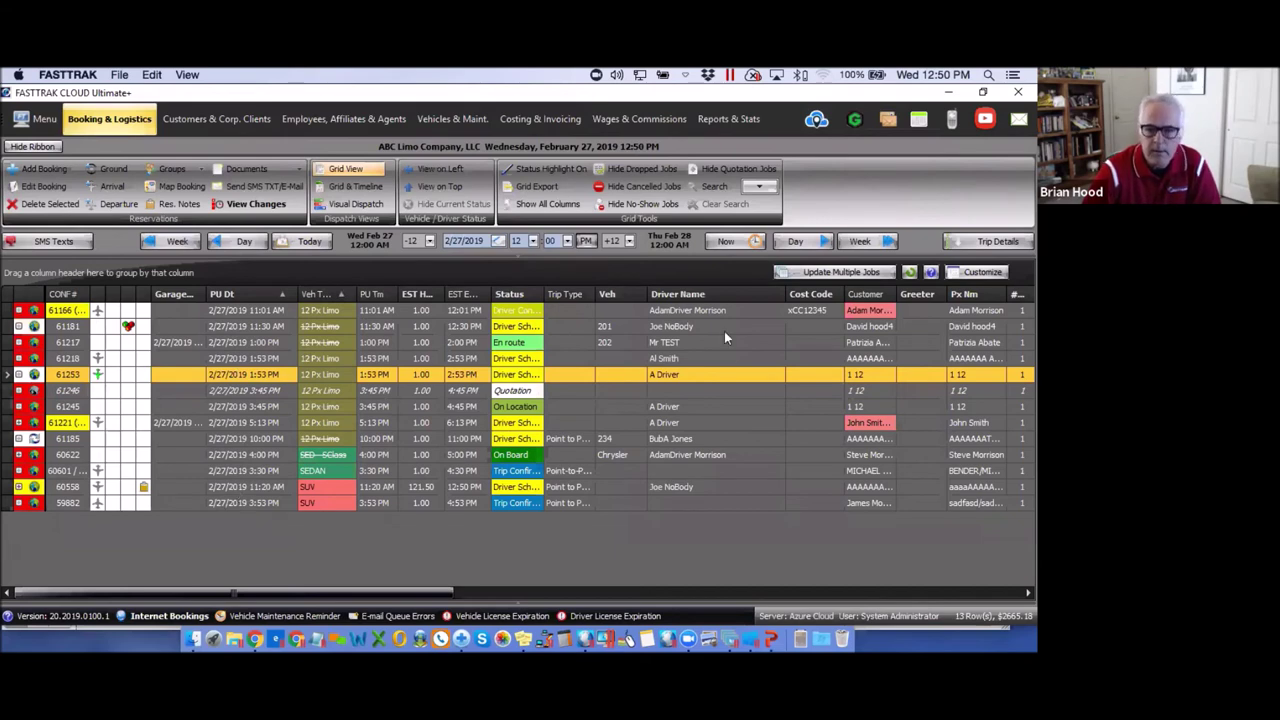
click(677, 293)
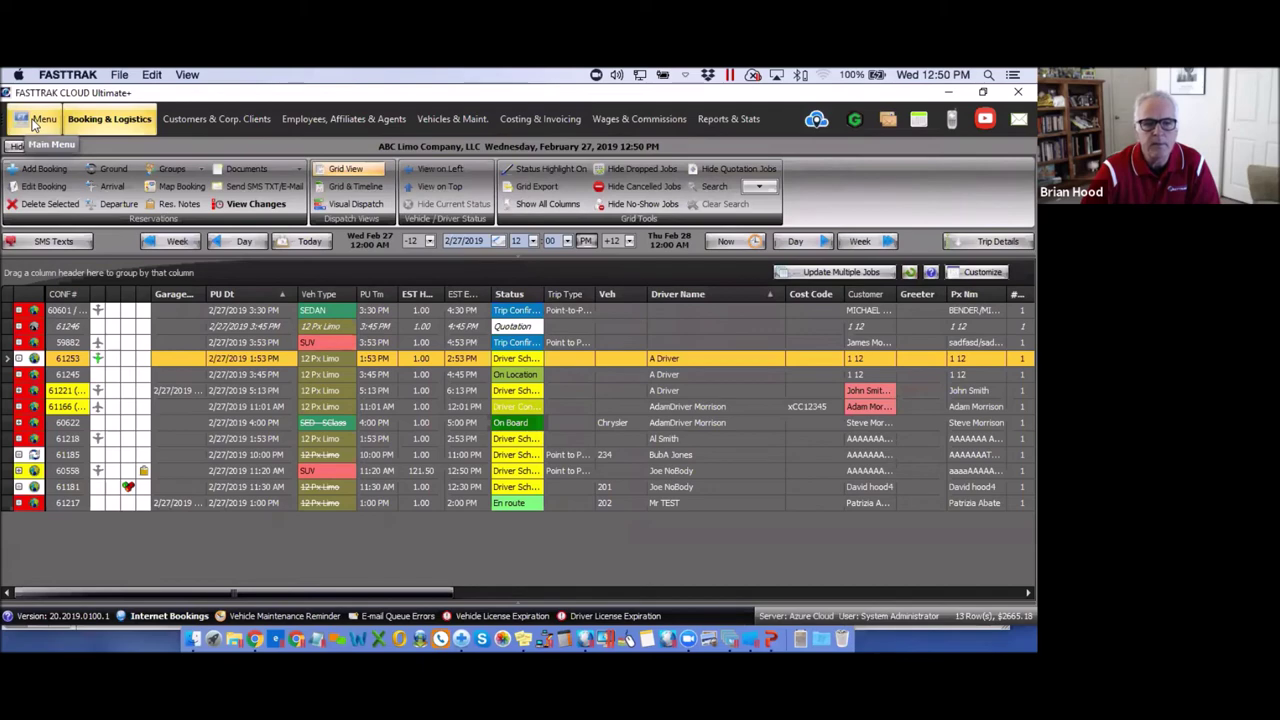
Check My User Options, keep auto-refresh at 1 minute, and close the window
click(34, 122)
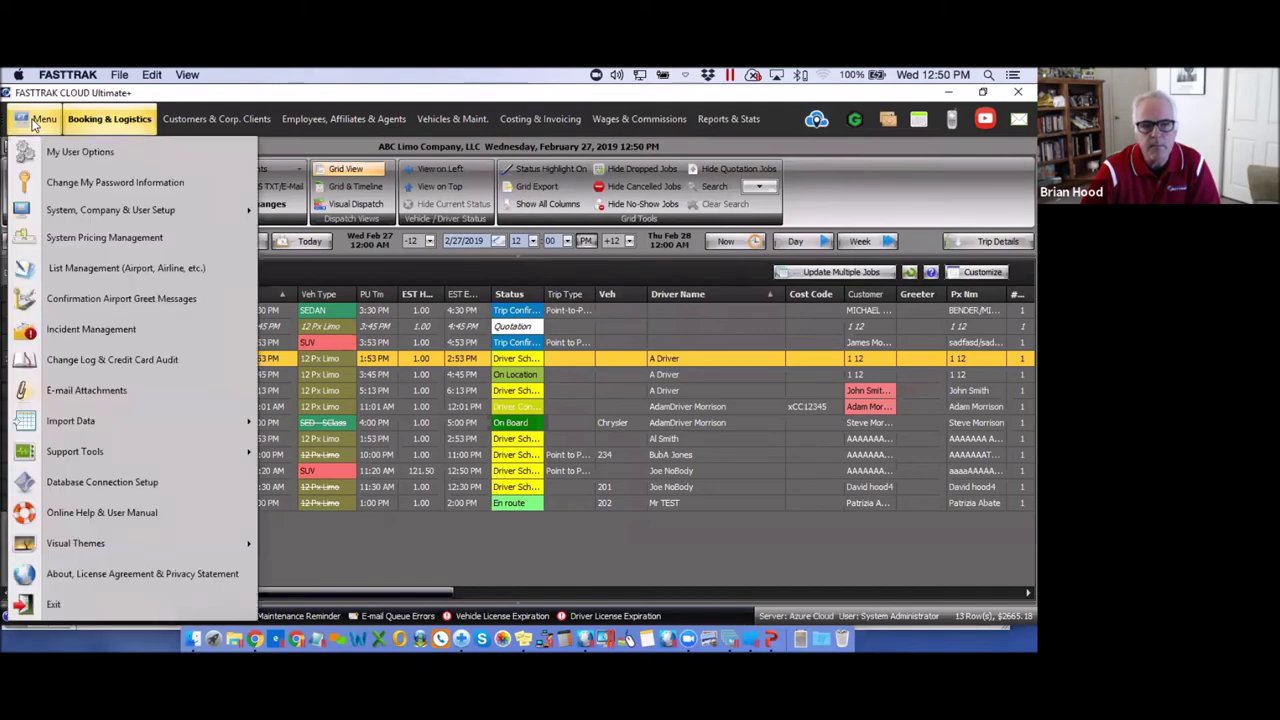
click(68, 153)
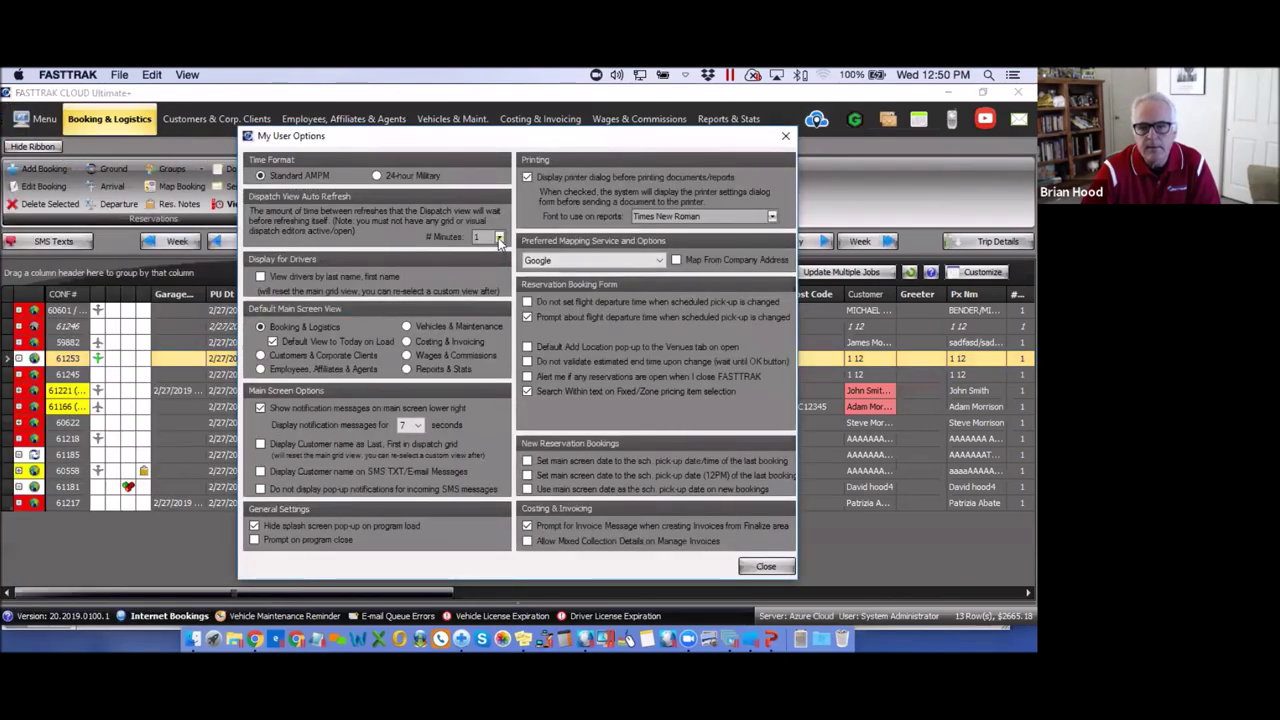
click(498, 239)
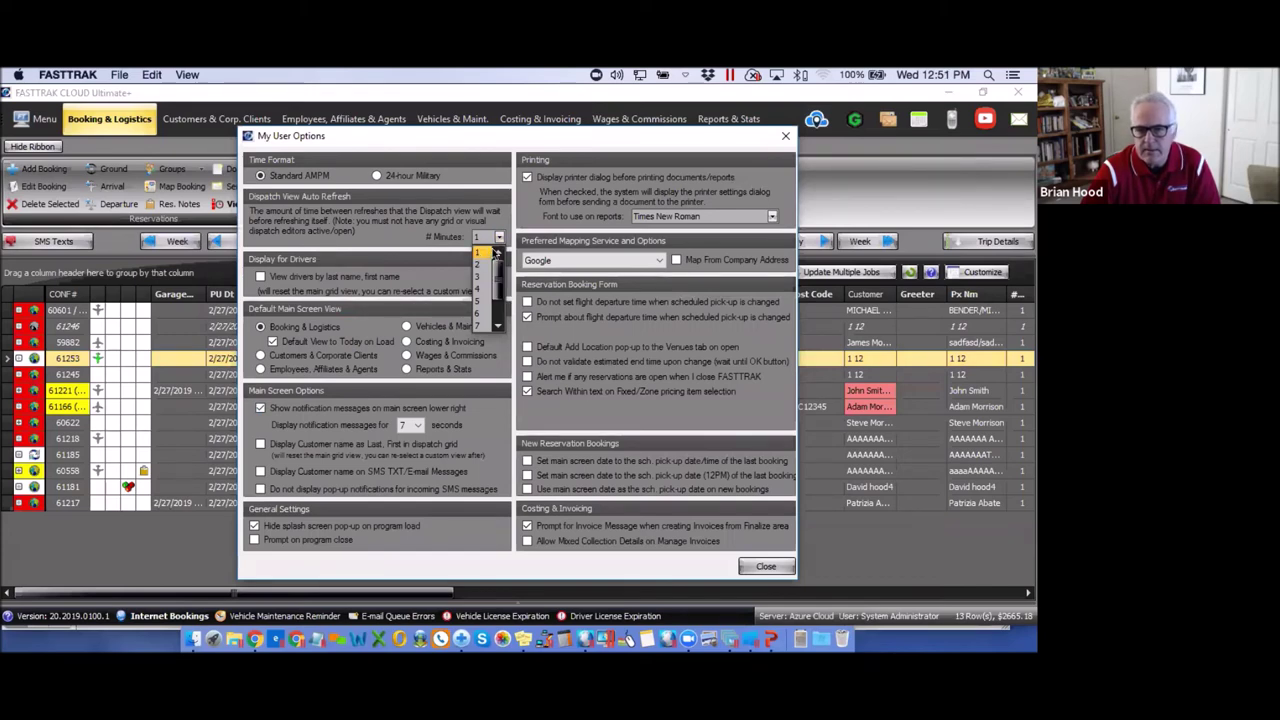
click(784, 140)
click(784, 140)
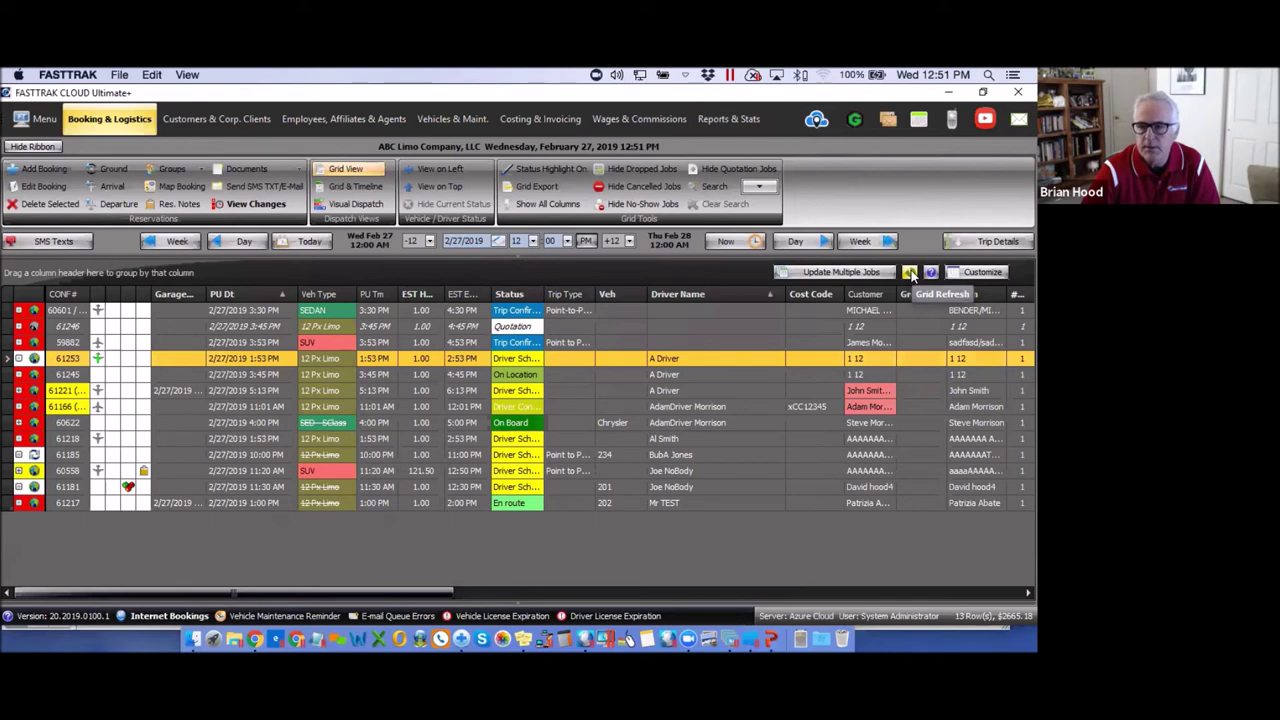
click(910, 273)
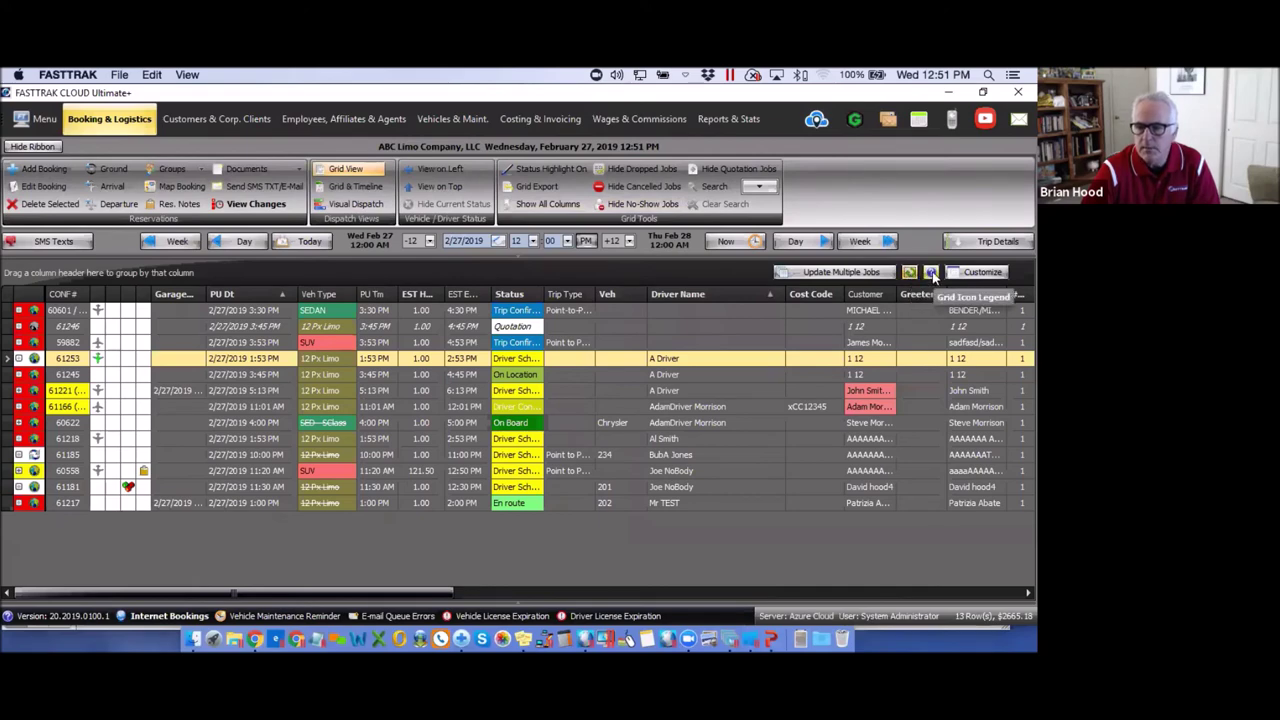
click(931, 273)
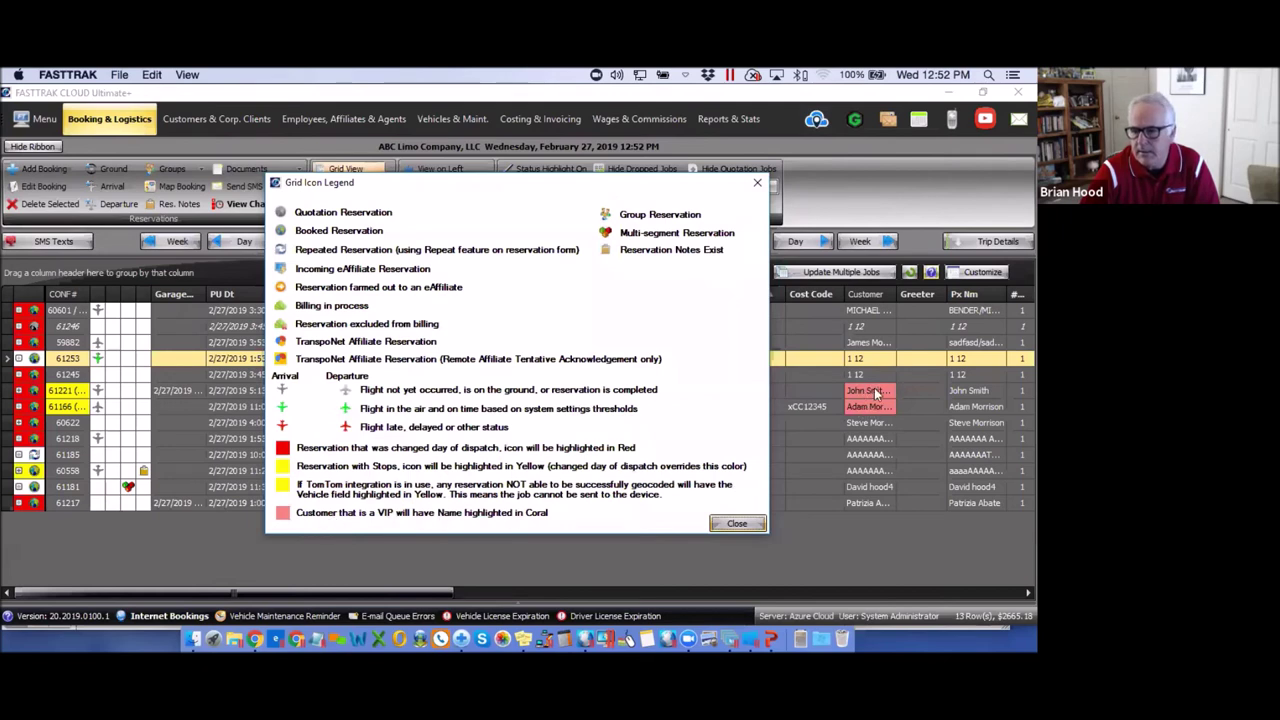
click(757, 182)
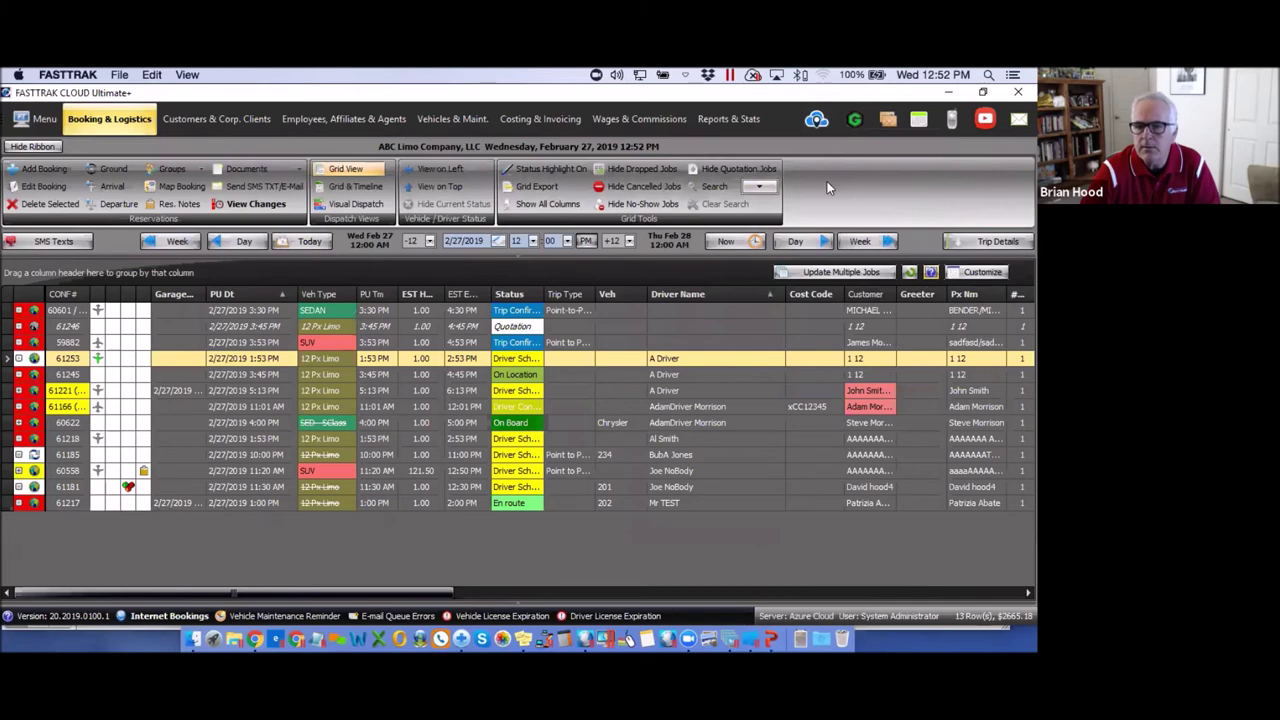
click(759, 187)
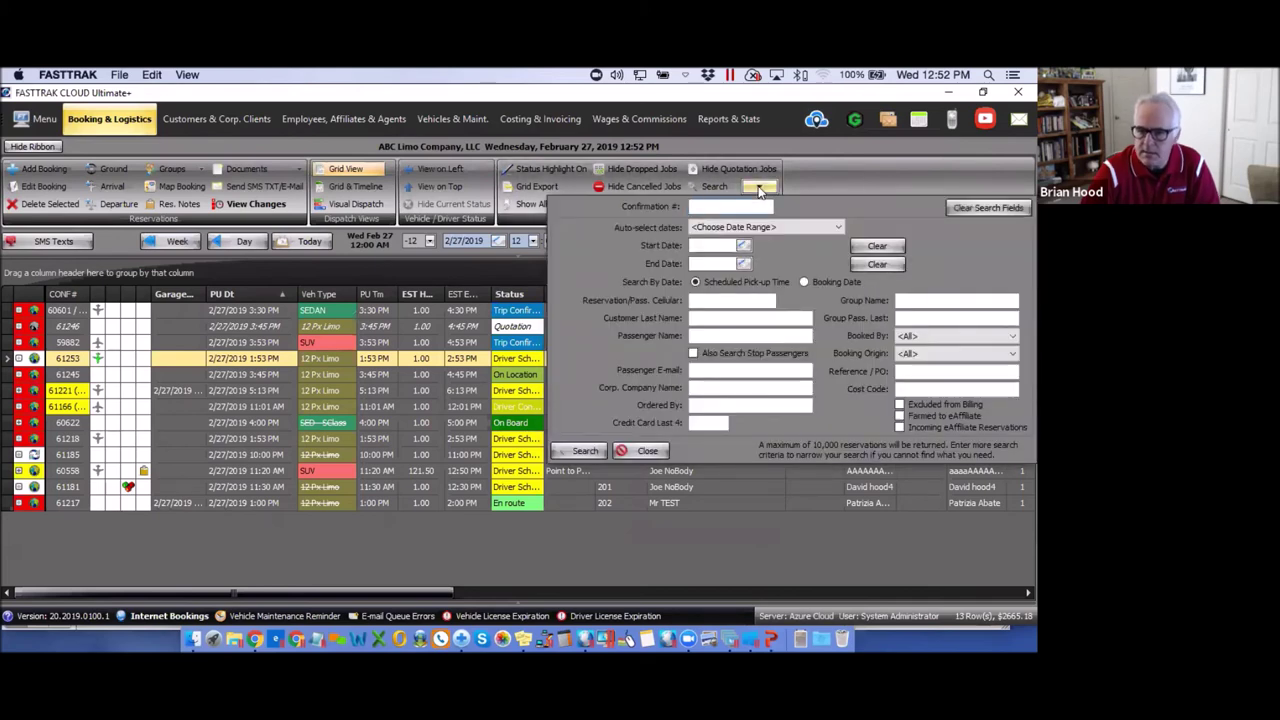
click(701, 207)
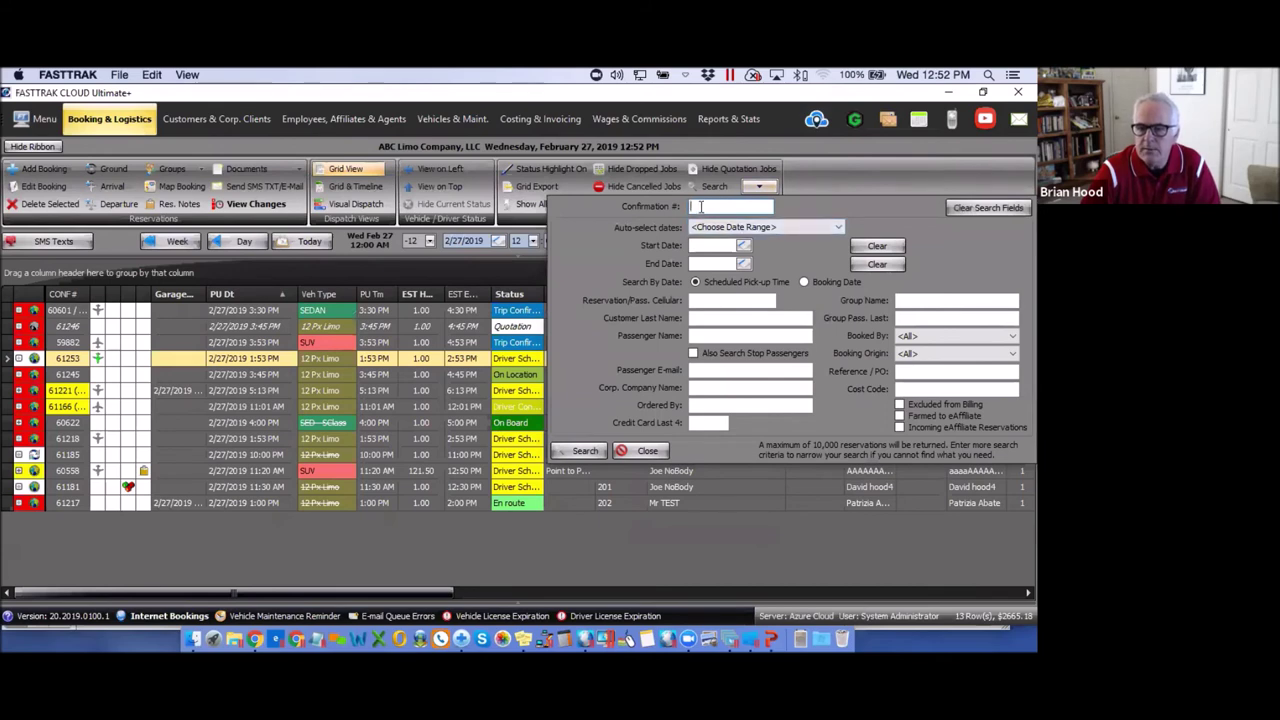
click(839, 227)
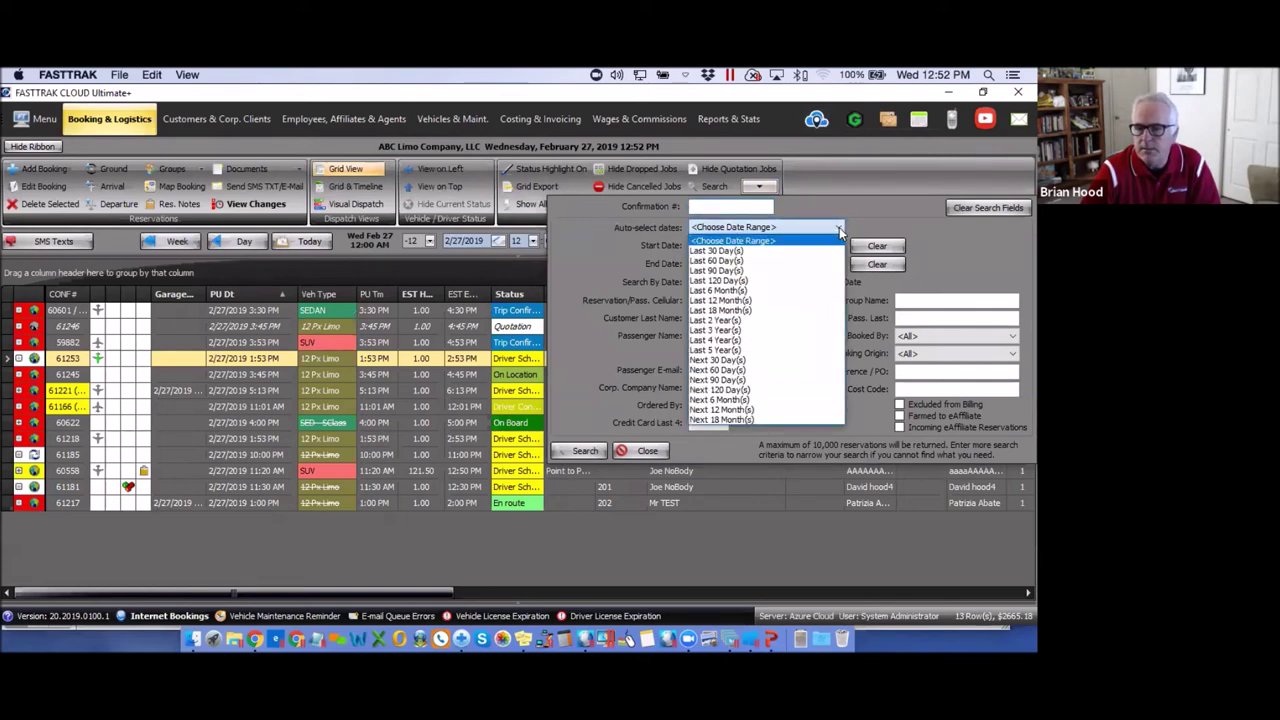
click(846, 208)
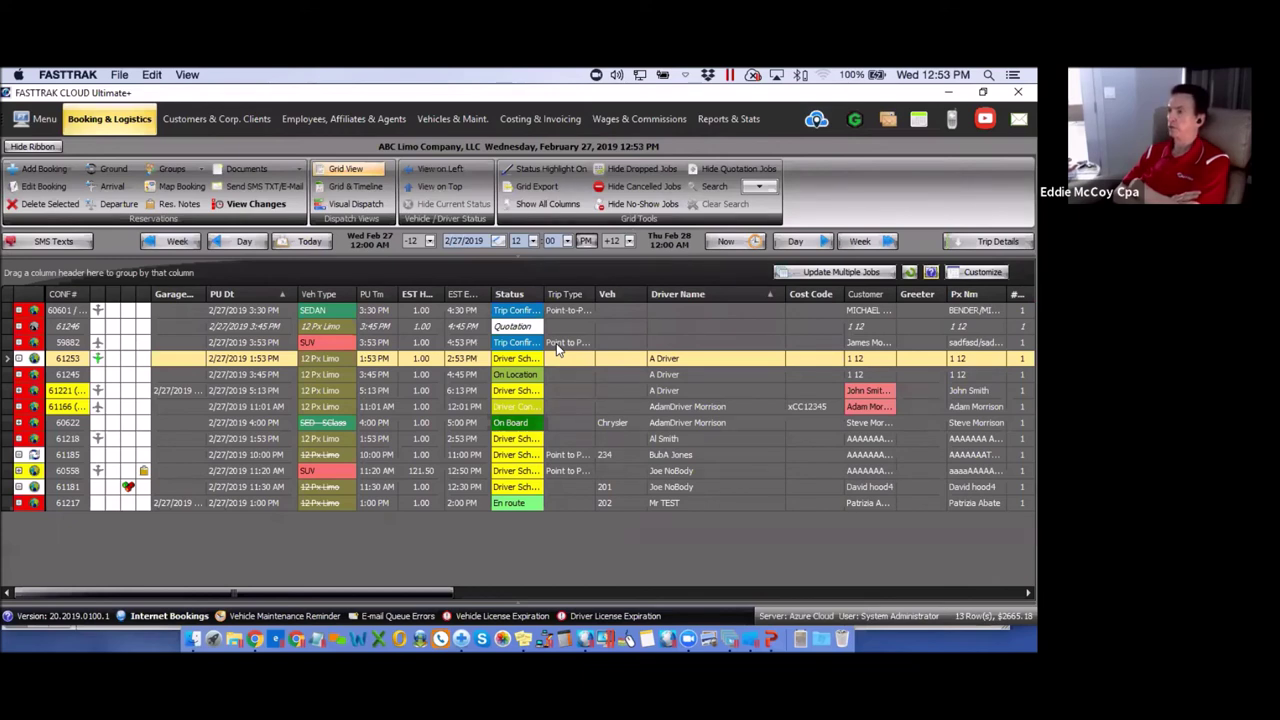
Assign vehicle 101 to reservations 59882, 61253 and 61245 using Update Multiple Jobs
click(833, 273)
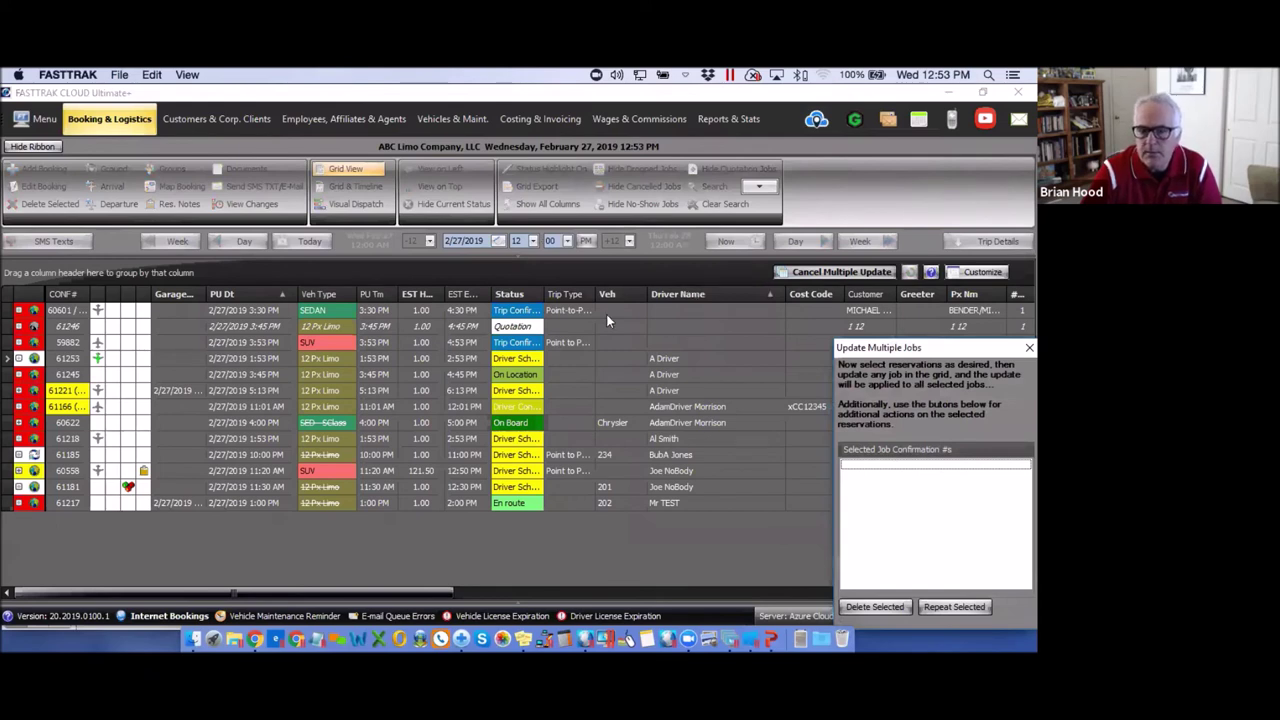
click(67, 328)
click(67, 344)
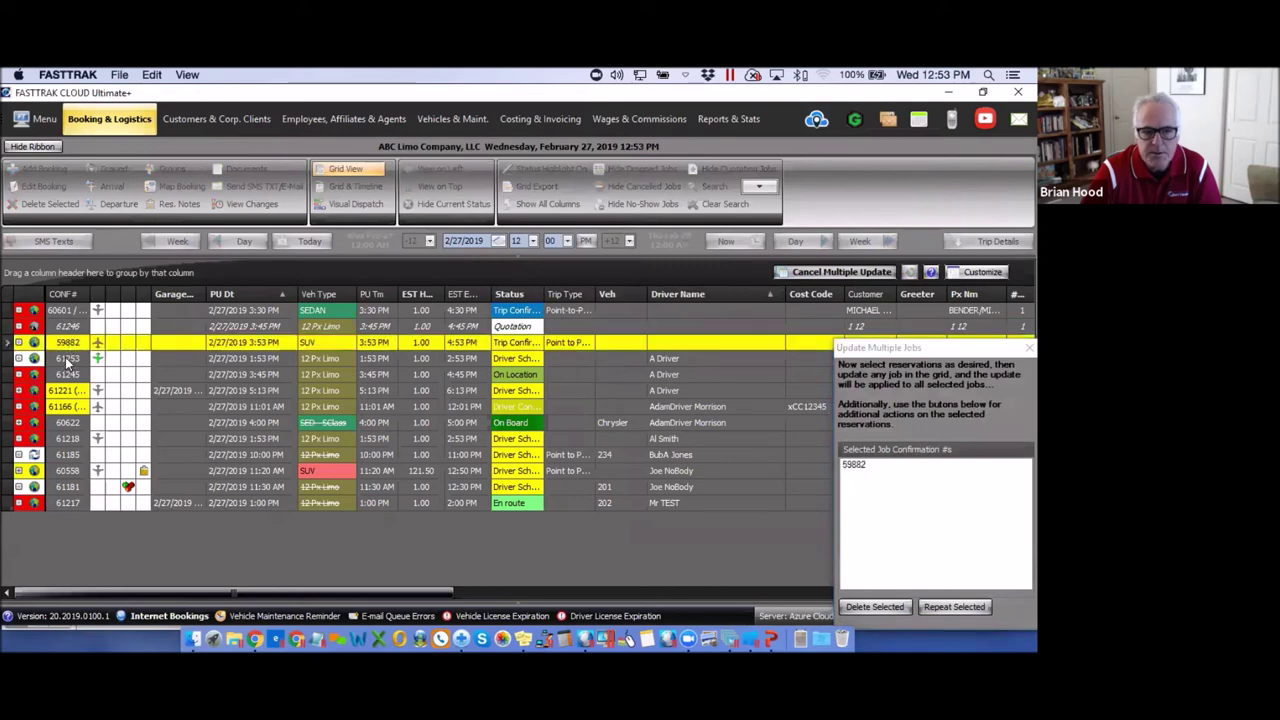
click(68, 359)
click(66, 375)
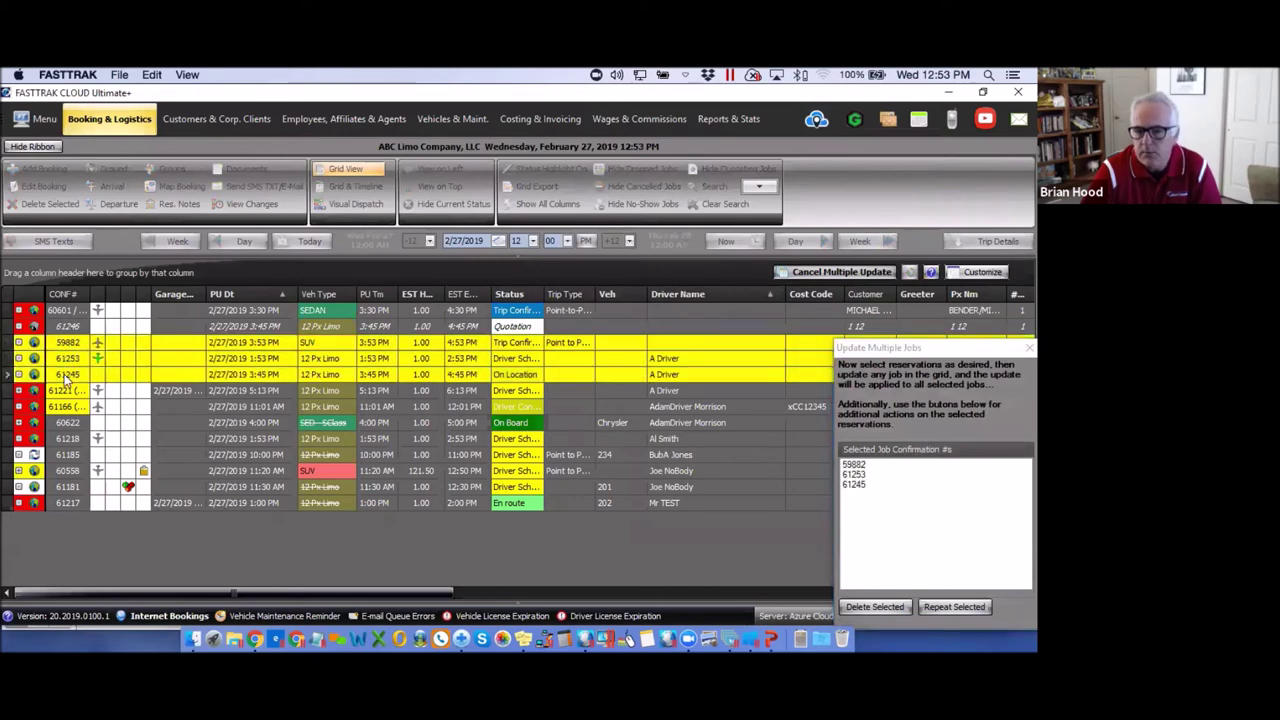
click(640, 343)
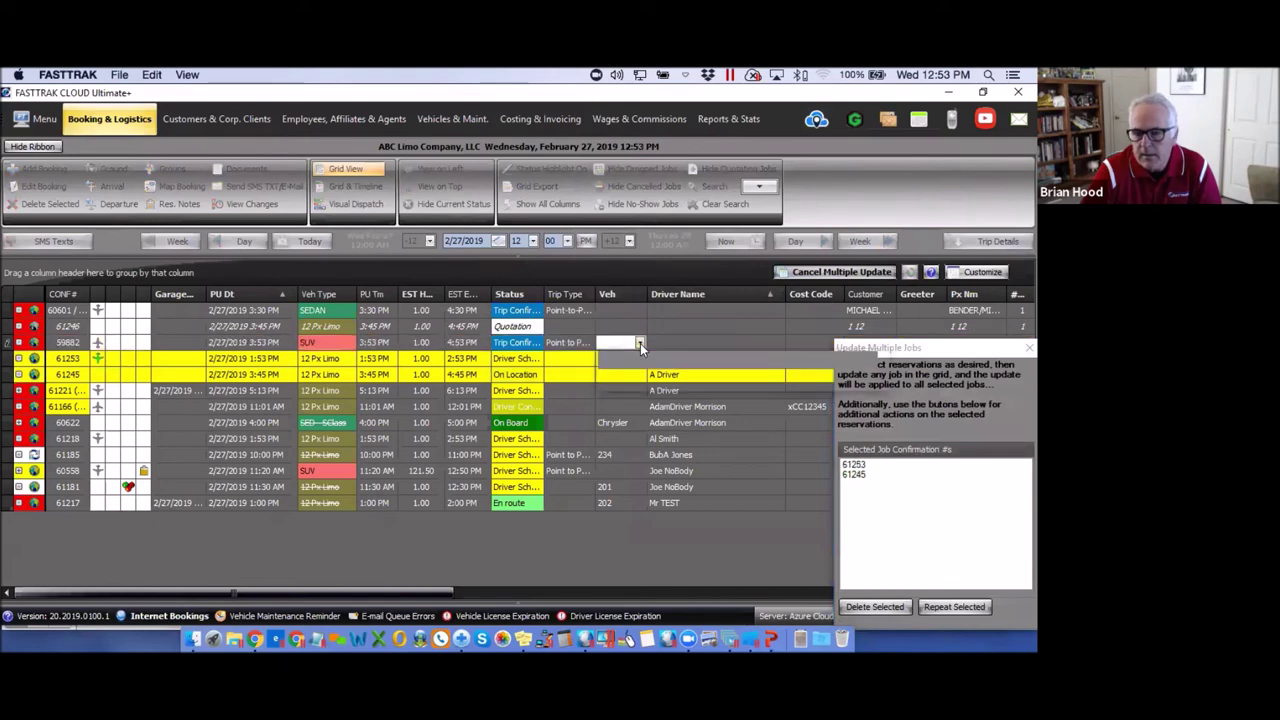
click(640, 343)
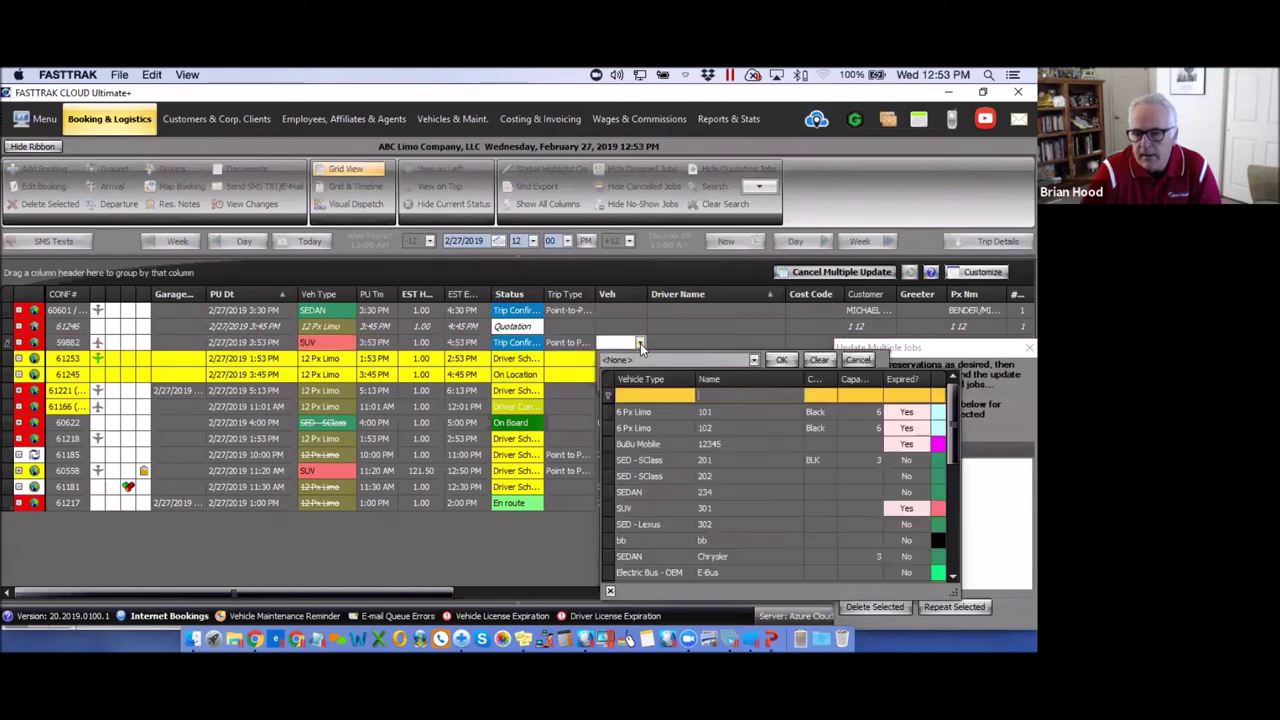
click(706, 412)
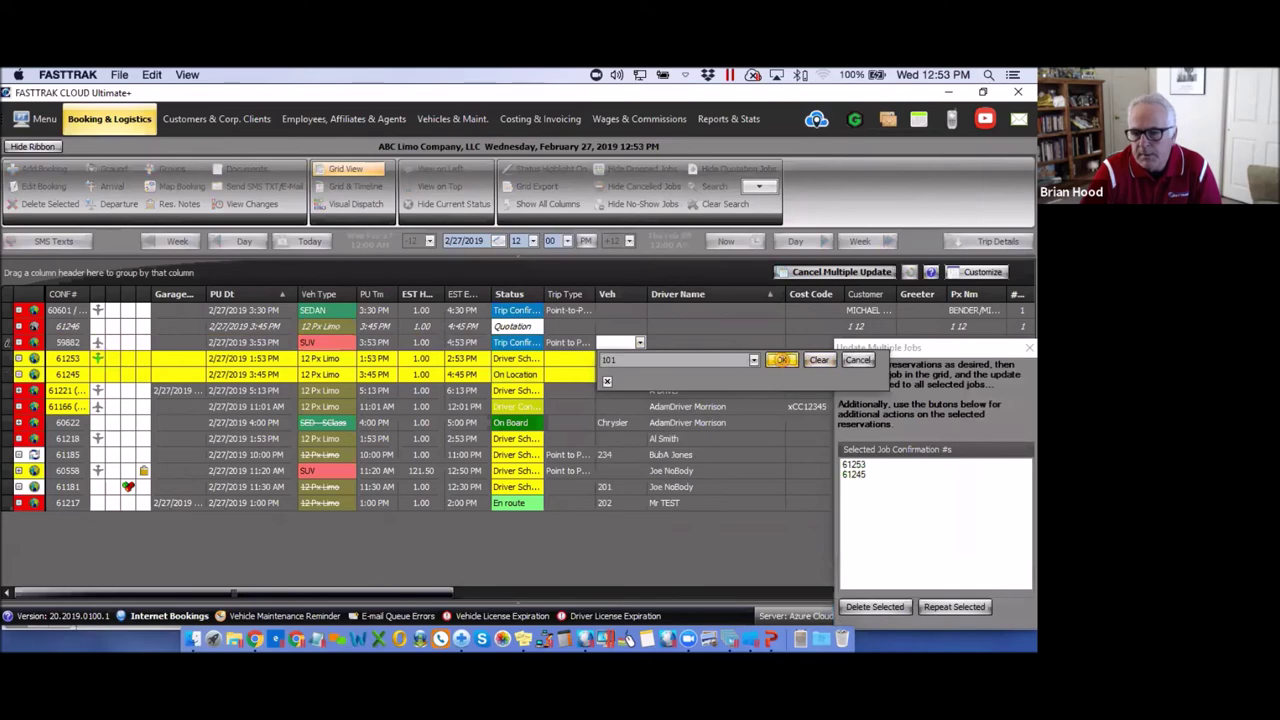
click(781, 360)
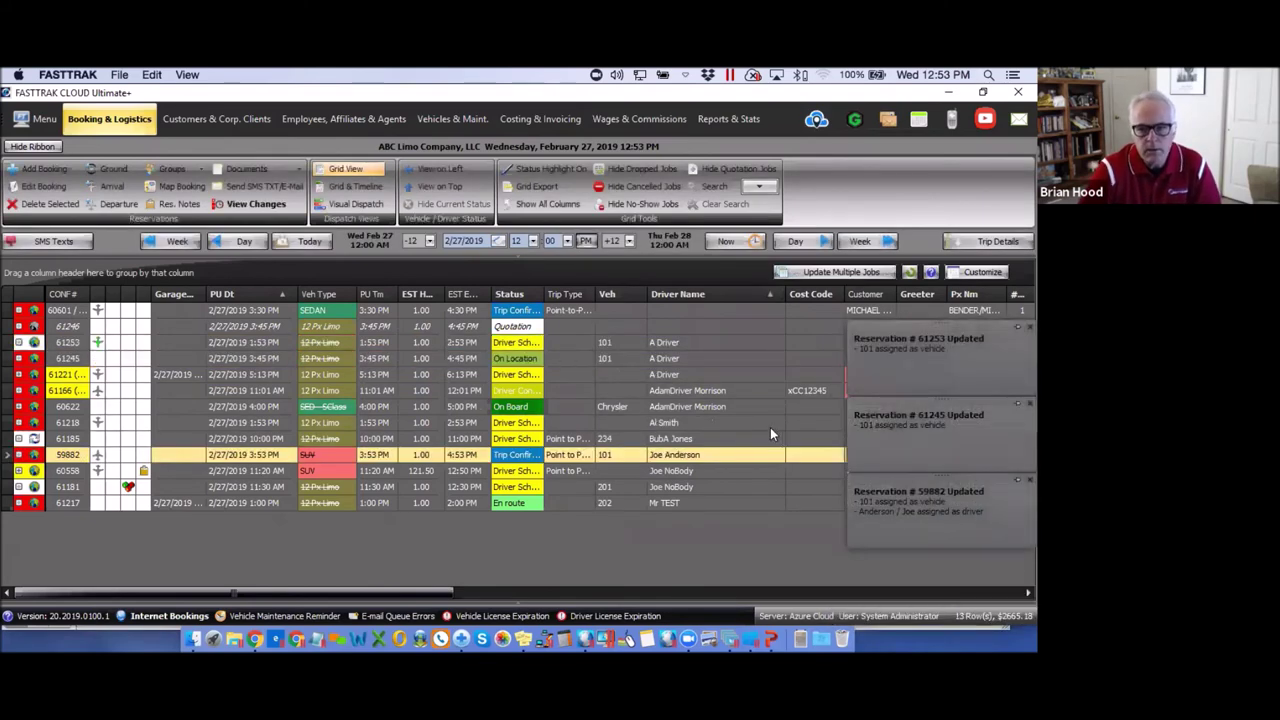
Select reservation 61245 in the multi-job panel and choose Delete Selected
click(841, 272)
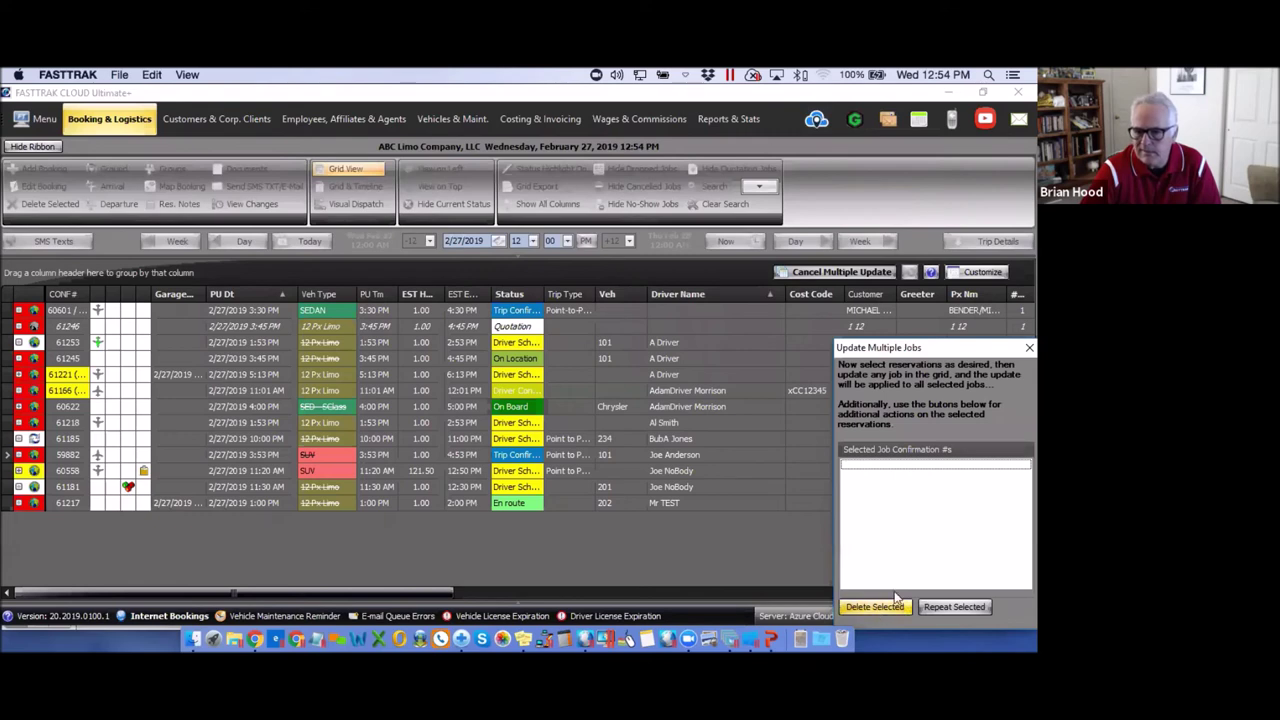
click(1027, 348)
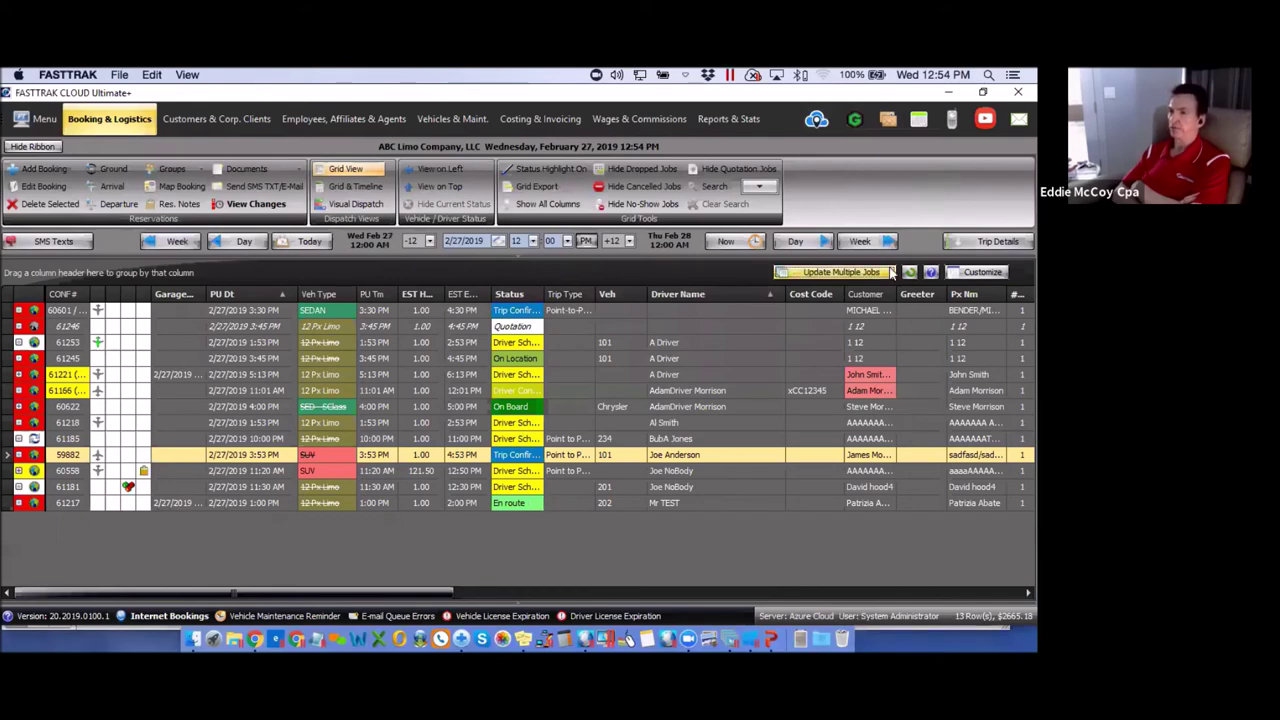
click(840, 273)
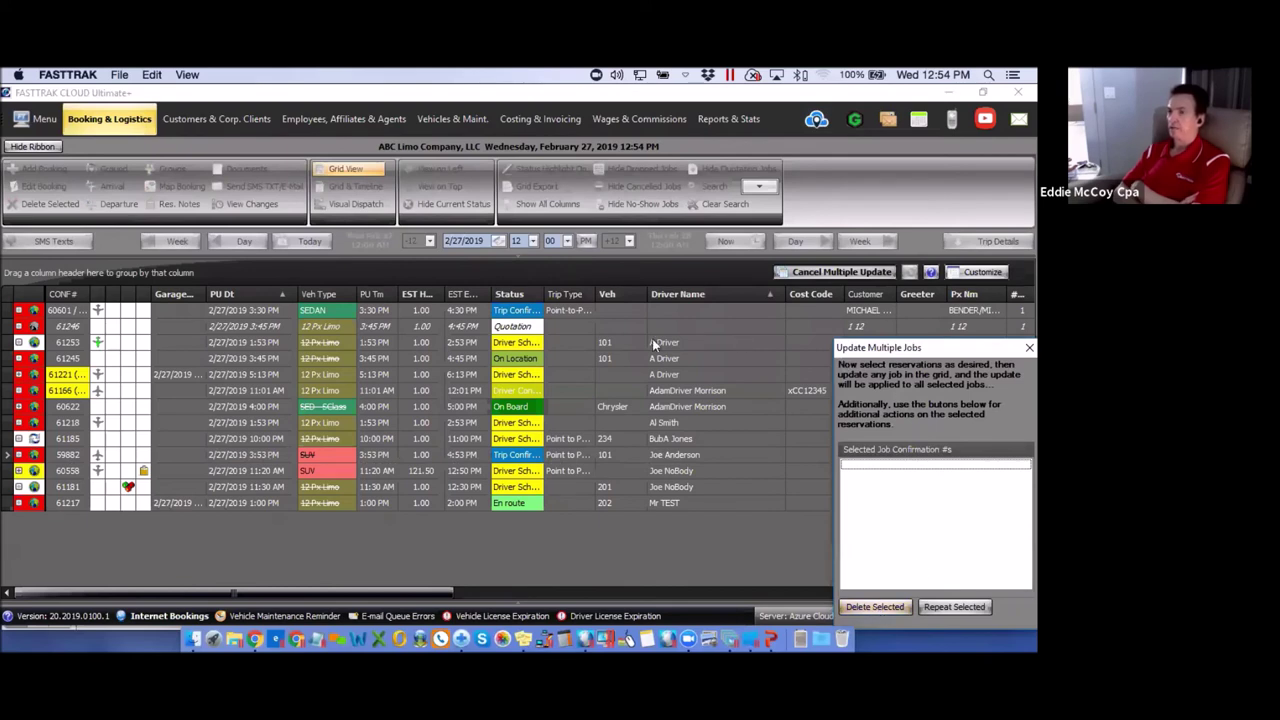
click(70, 358)
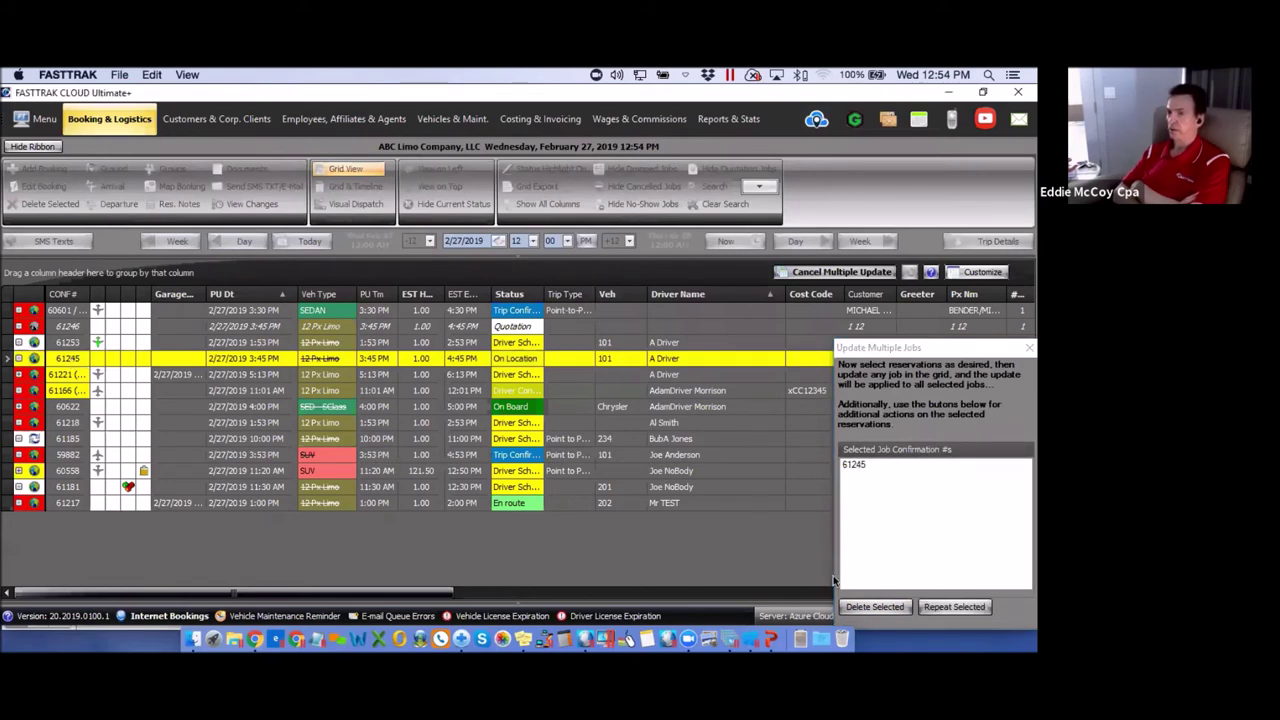
click(874, 607)
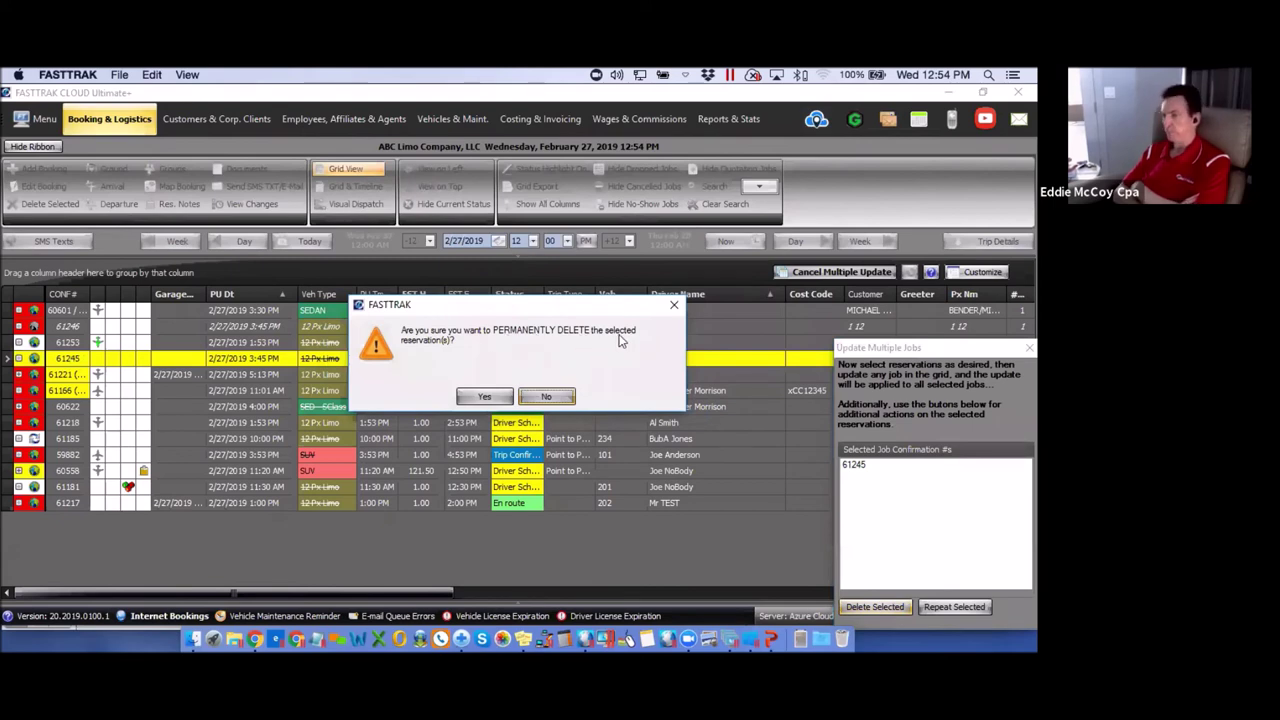
Close the permanent-delete prompt so reservation 61245 is kept
click(673, 307)
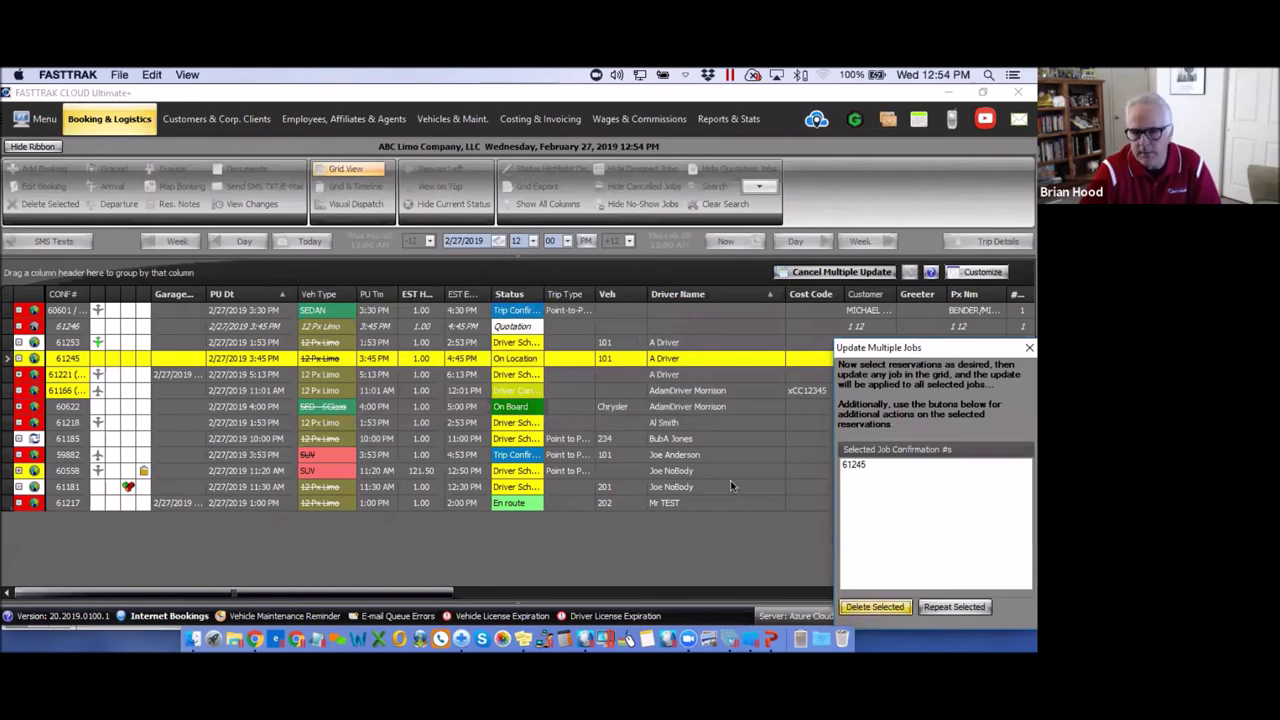
Select reservations 61253 through 61217, then cancel the multiple update
click(65, 343)
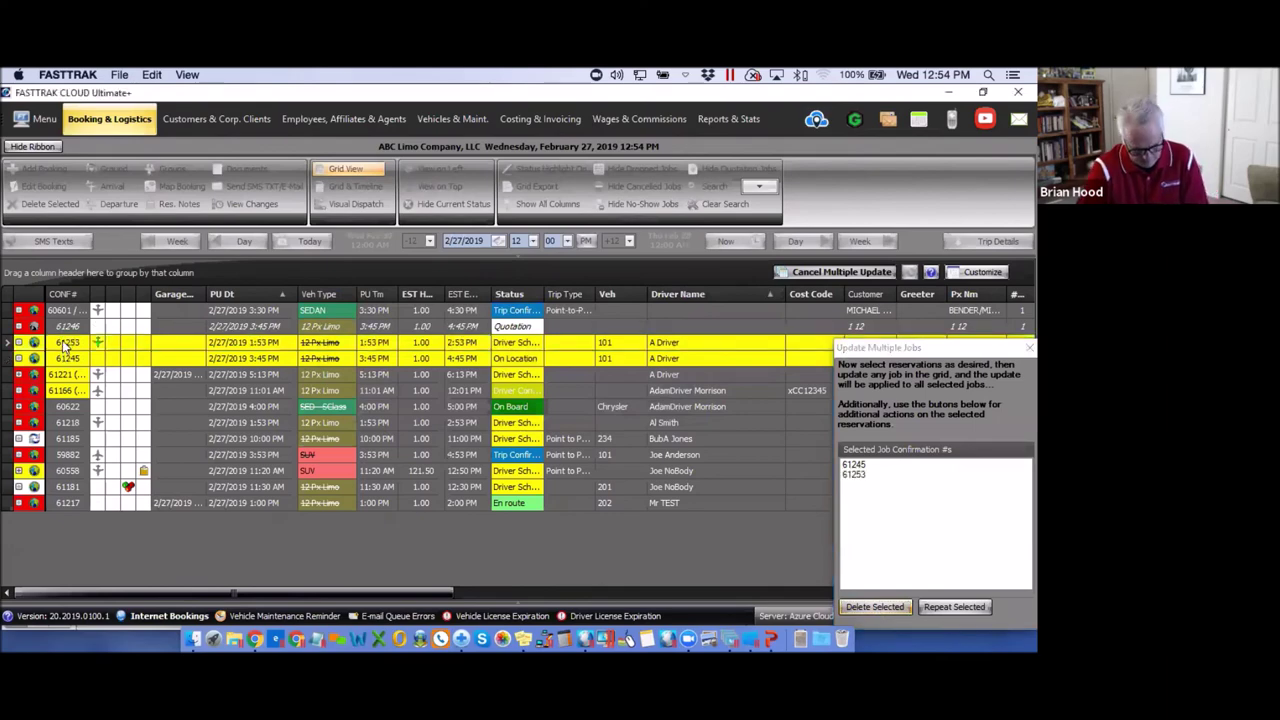
shift+click(70, 502)
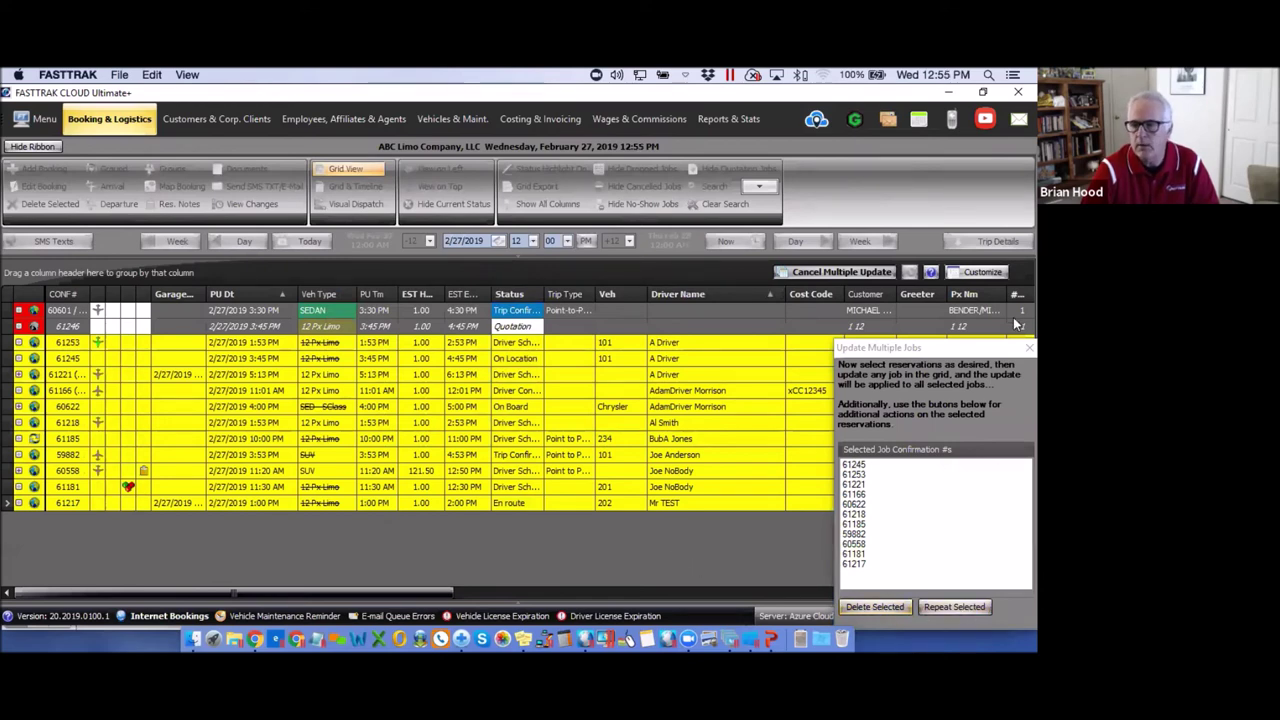
click(1029, 347)
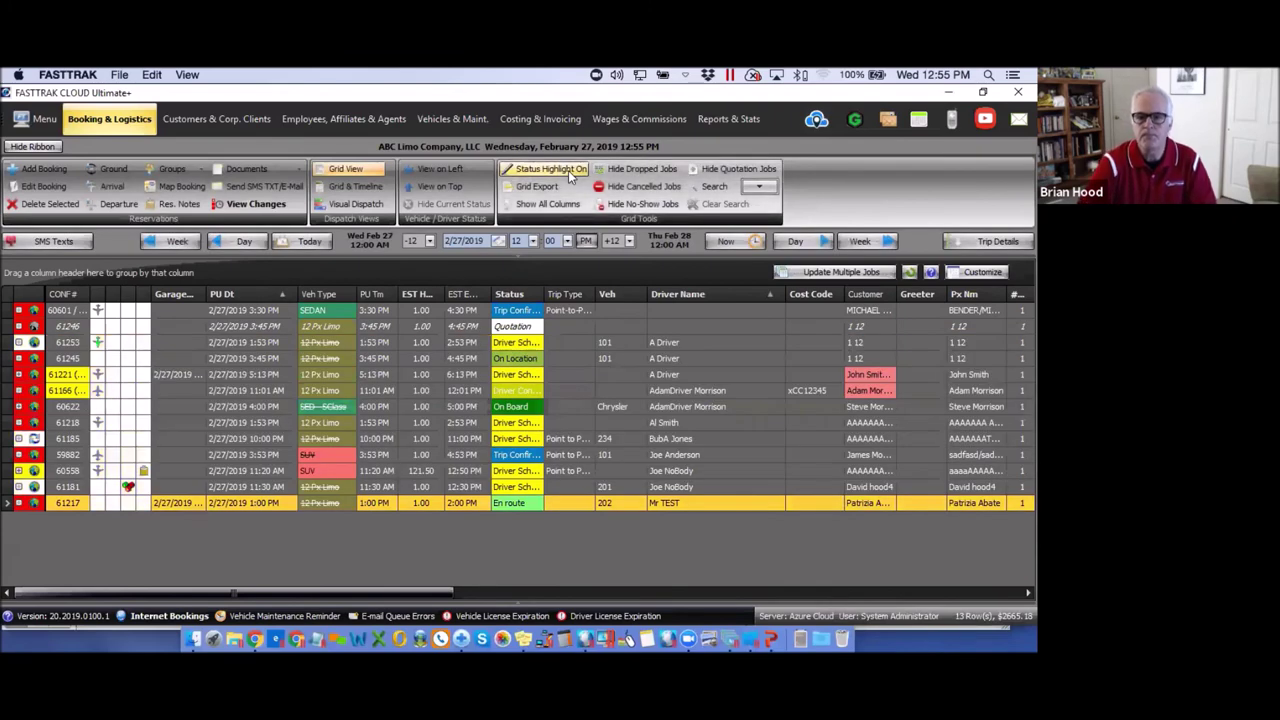
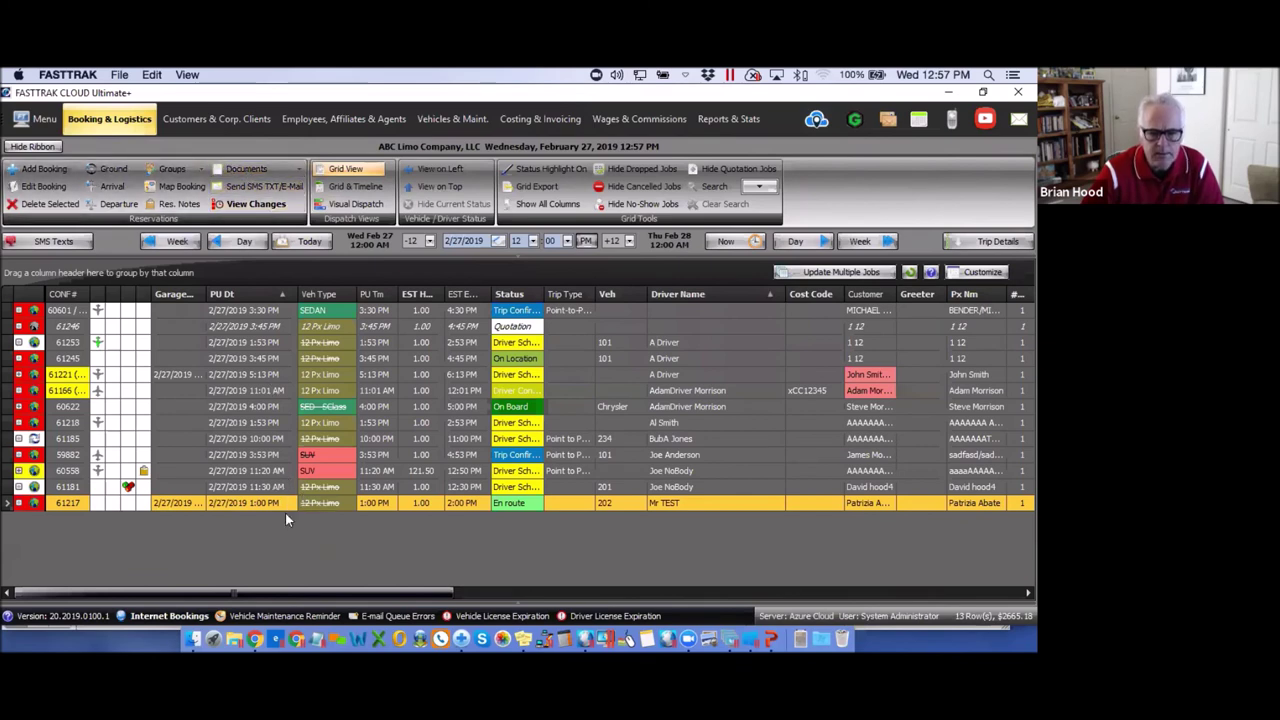
Open Multiple Documents from the Documents menu to list the 2/27–2/28/2019 reservations
click(250, 172)
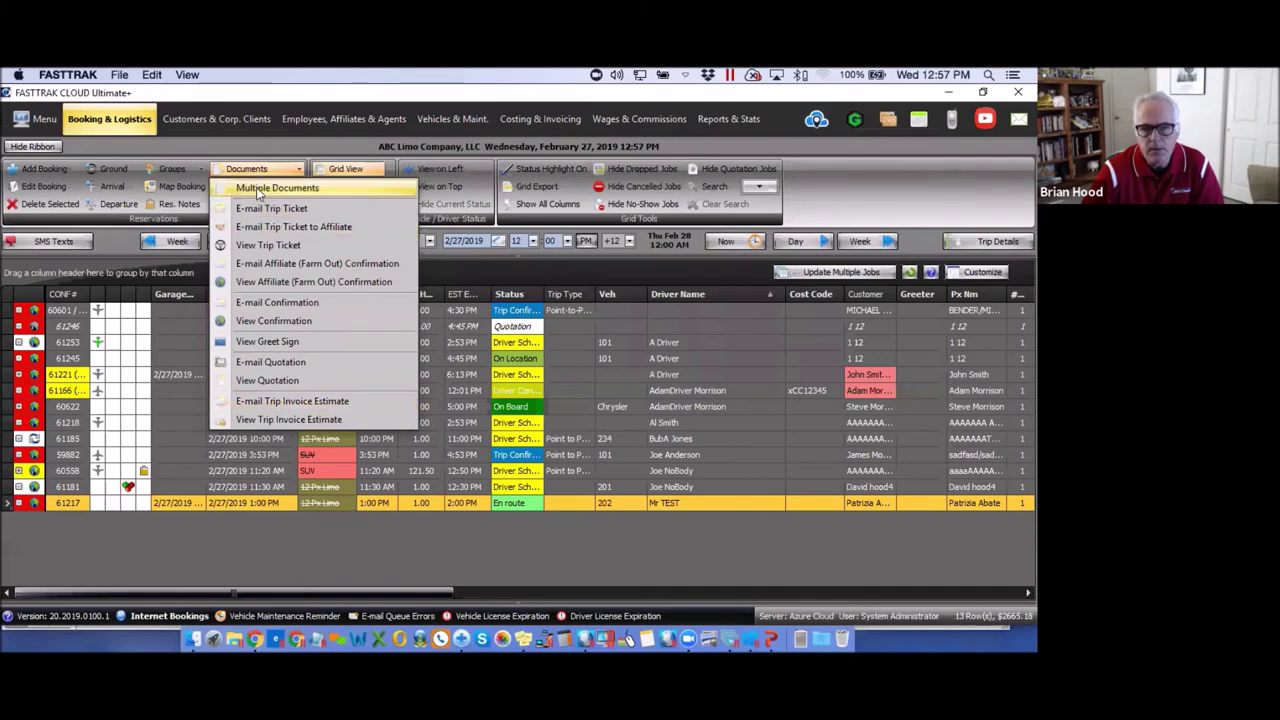
click(257, 190)
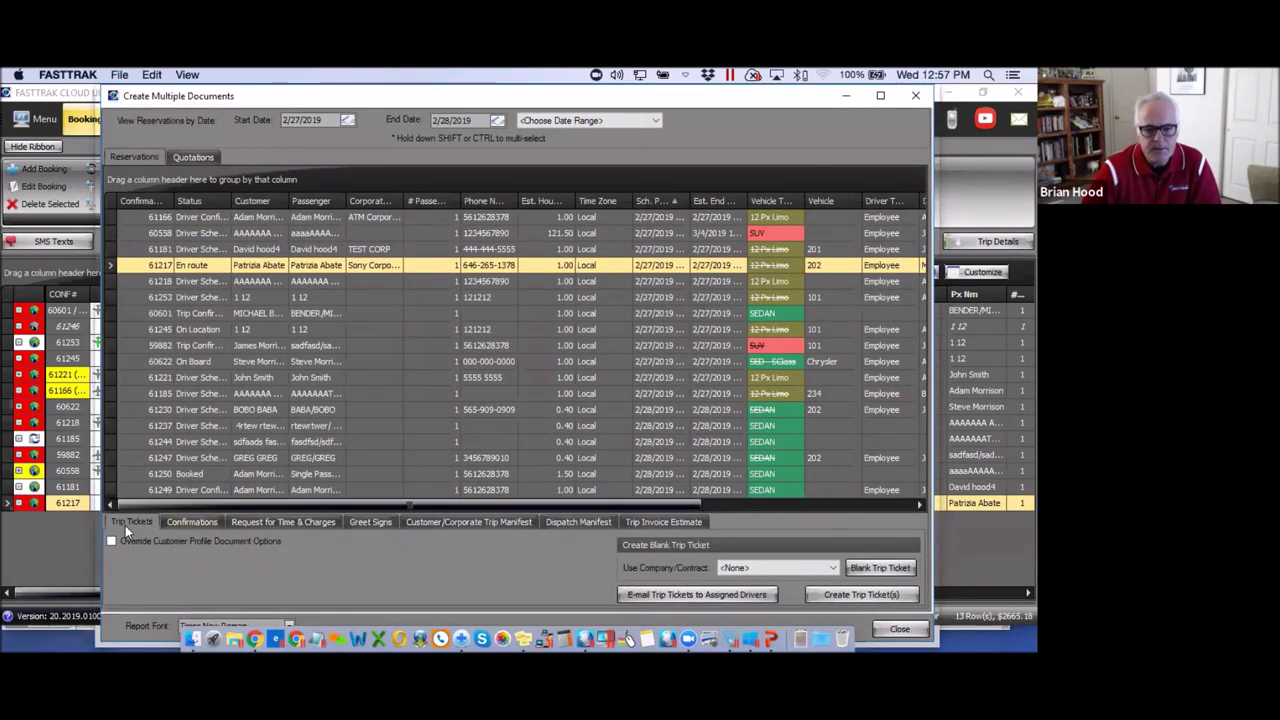
Select reservations 61166 through 61237 and show their Customer/Corporate Trip Manifest options
click(200, 522)
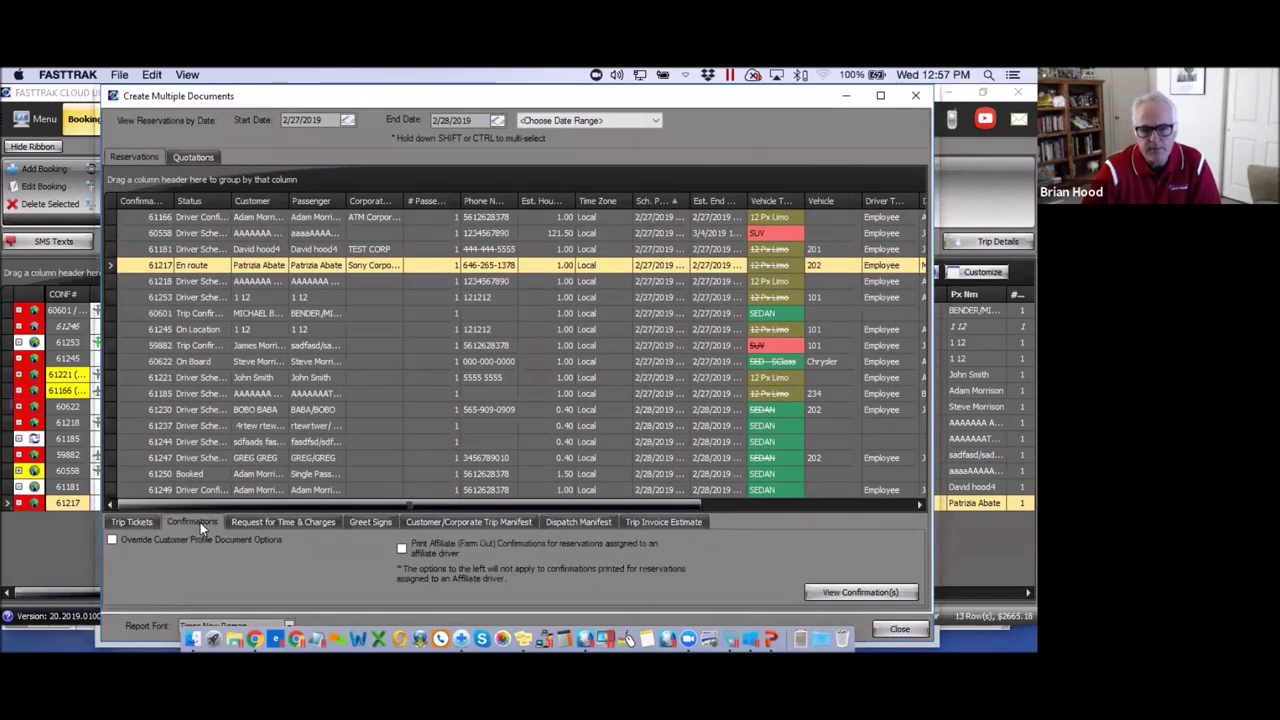
click(130, 522)
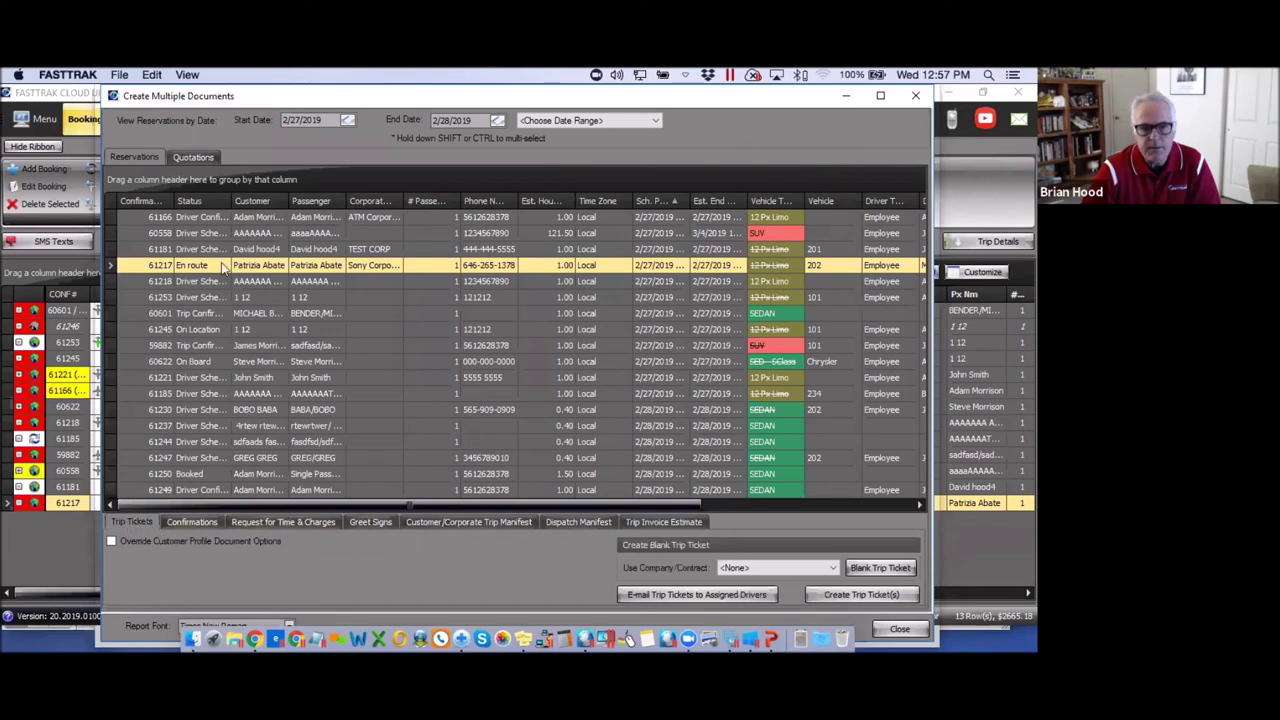
click(190, 219)
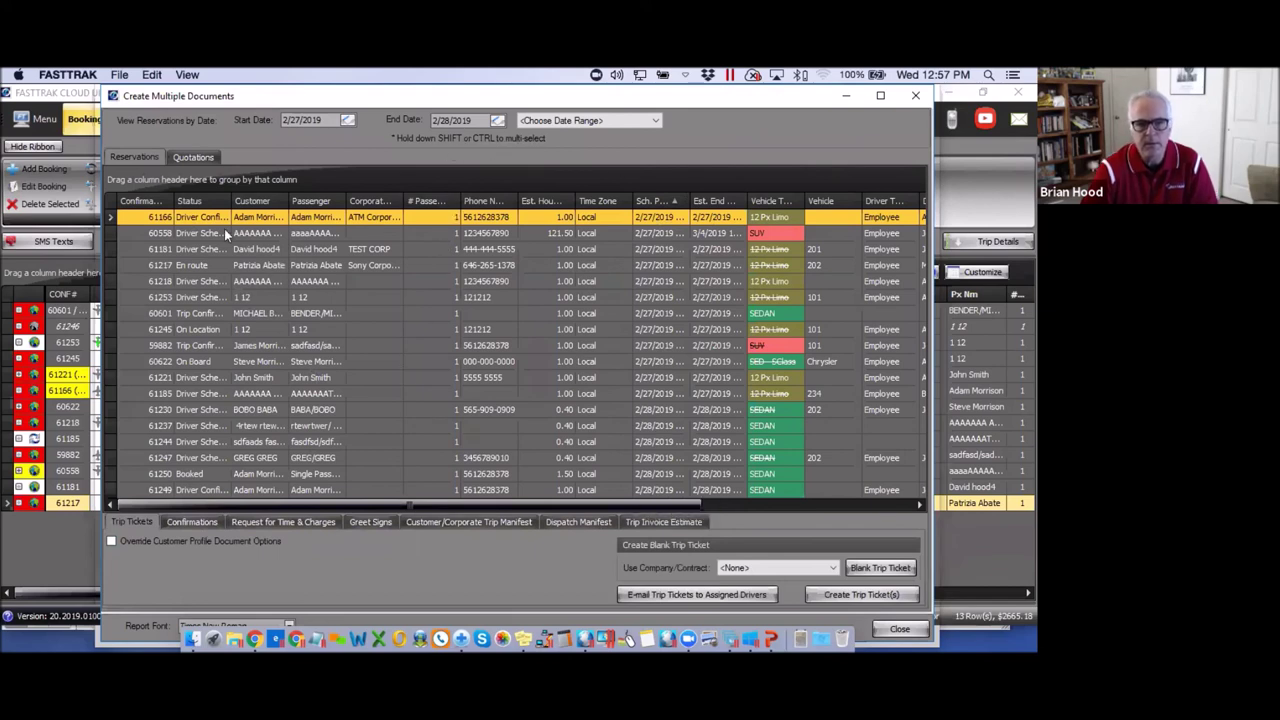
shift+click(200, 427)
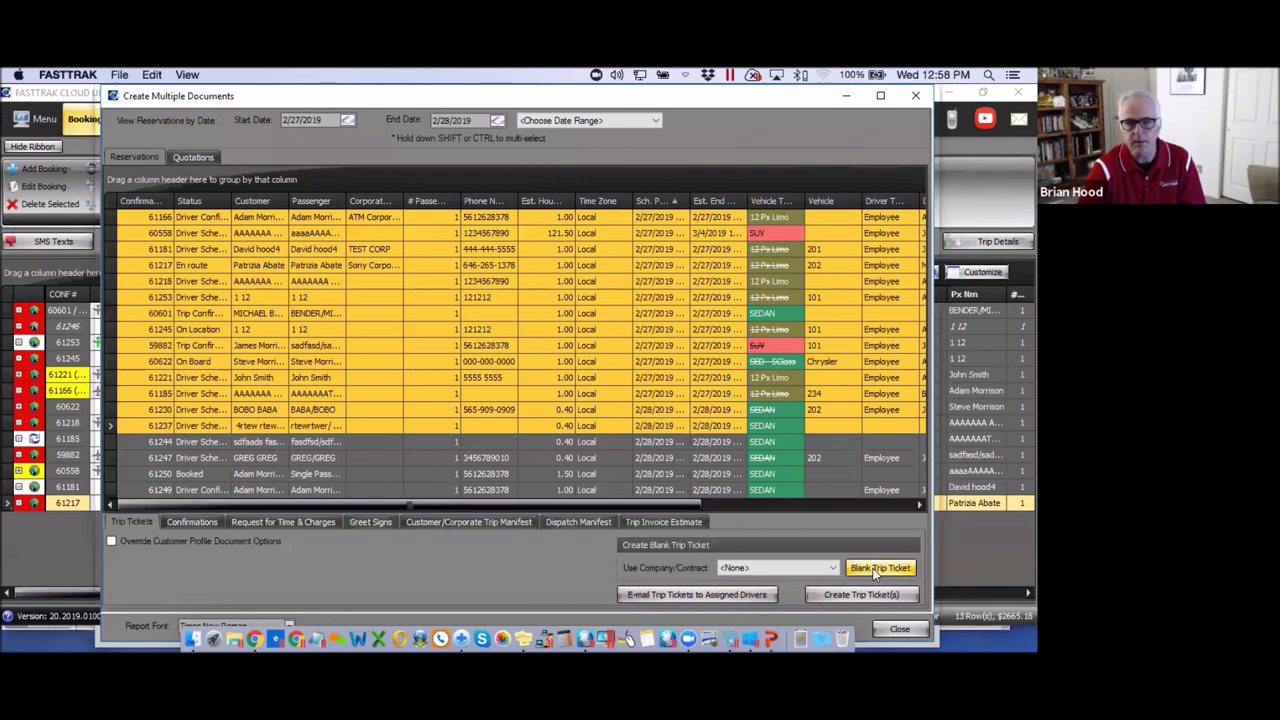
click(193, 526)
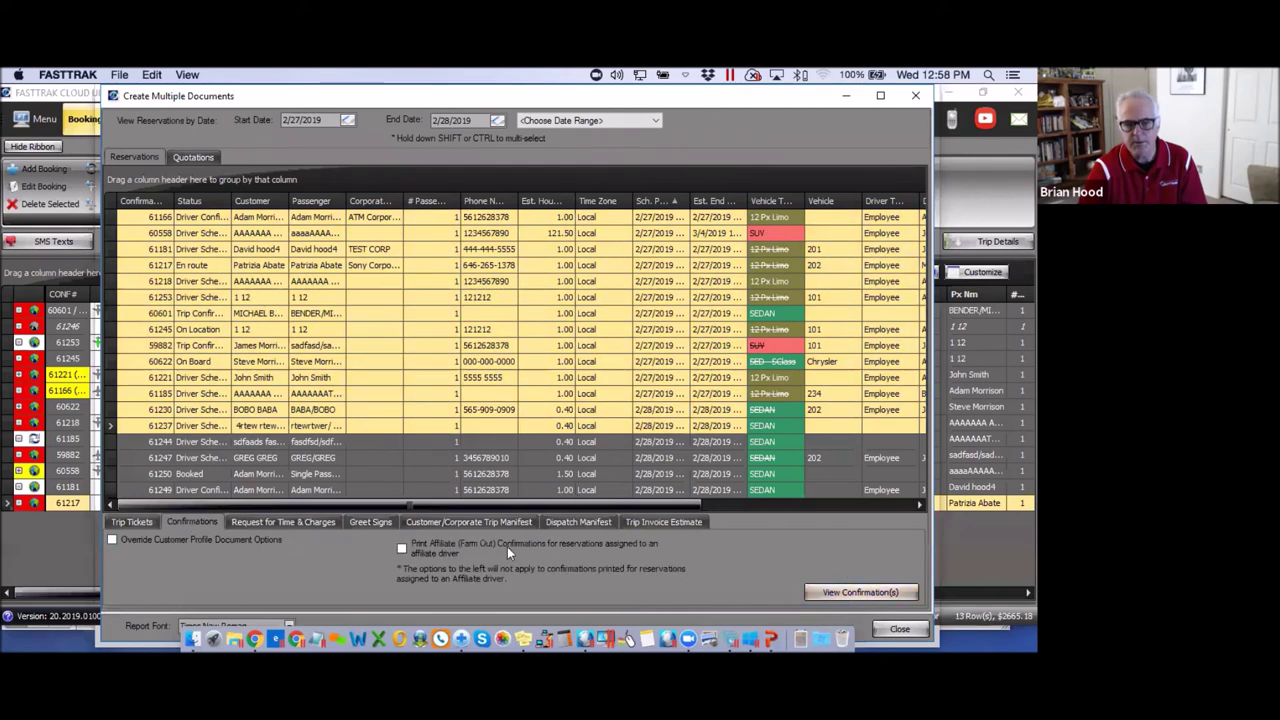
click(459, 524)
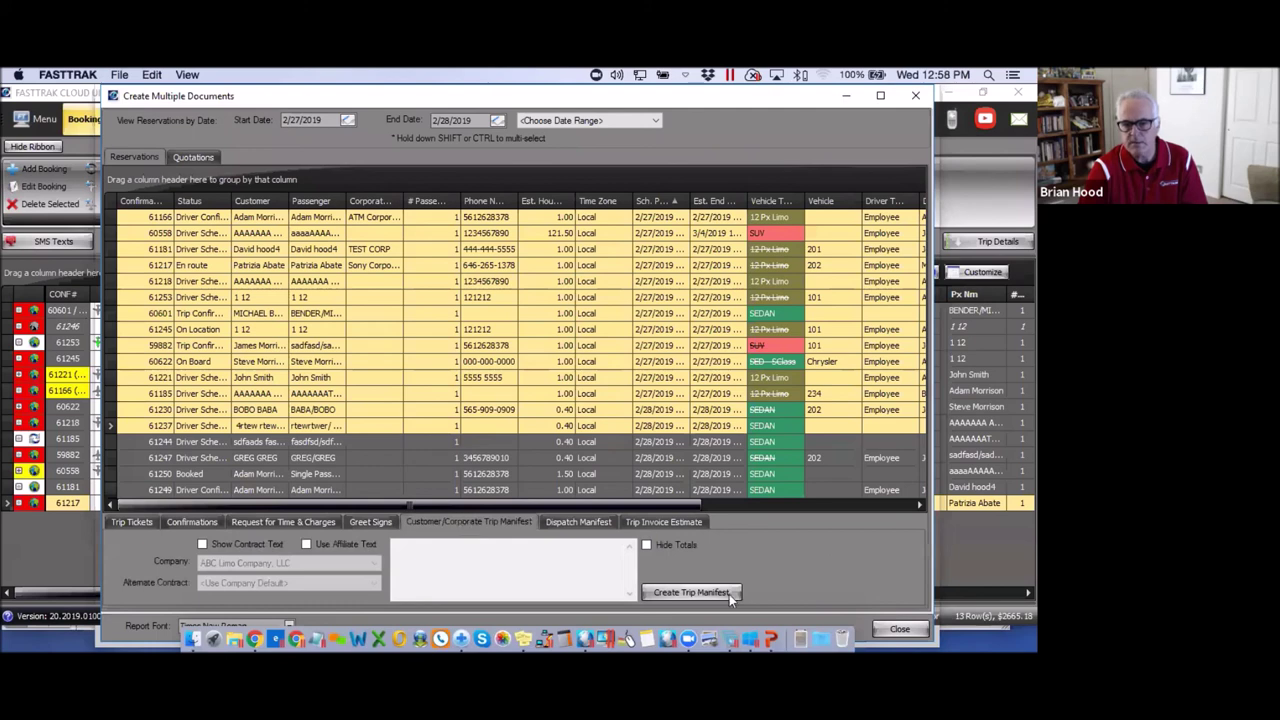
click(698, 591)
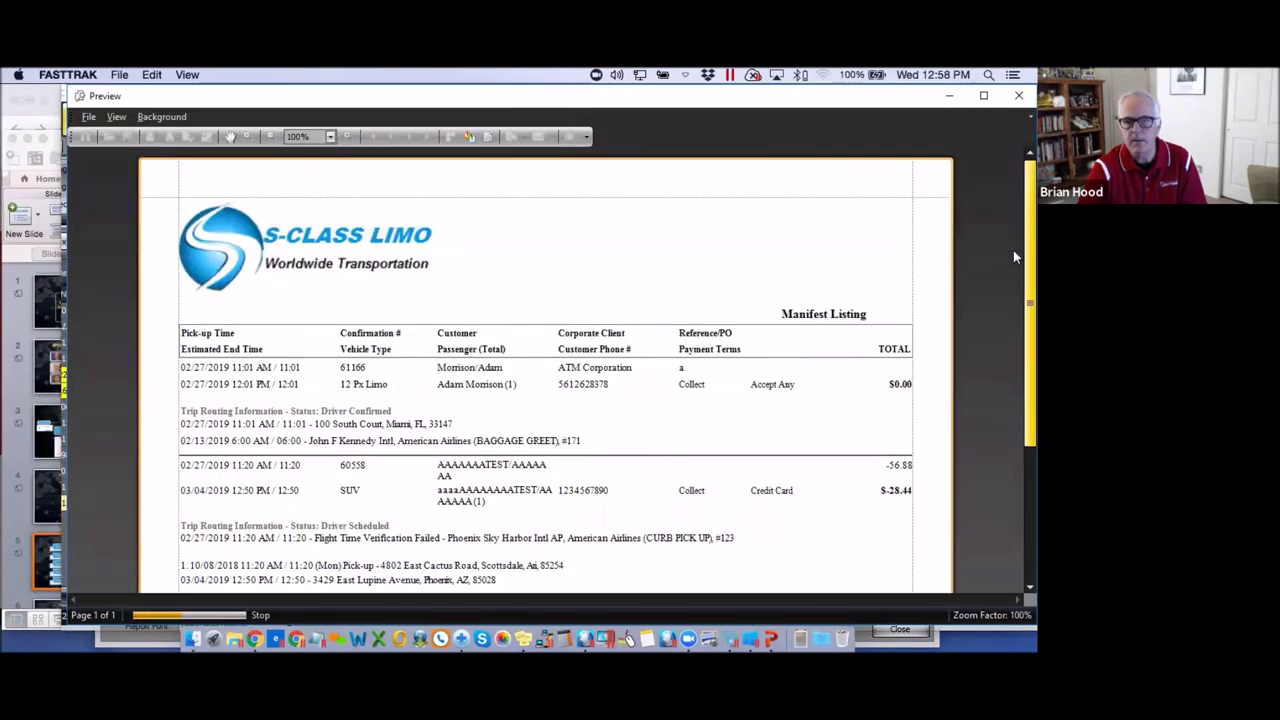
scroll(1013, 271, down, 5)
scroll(1013, 330, down, 6)
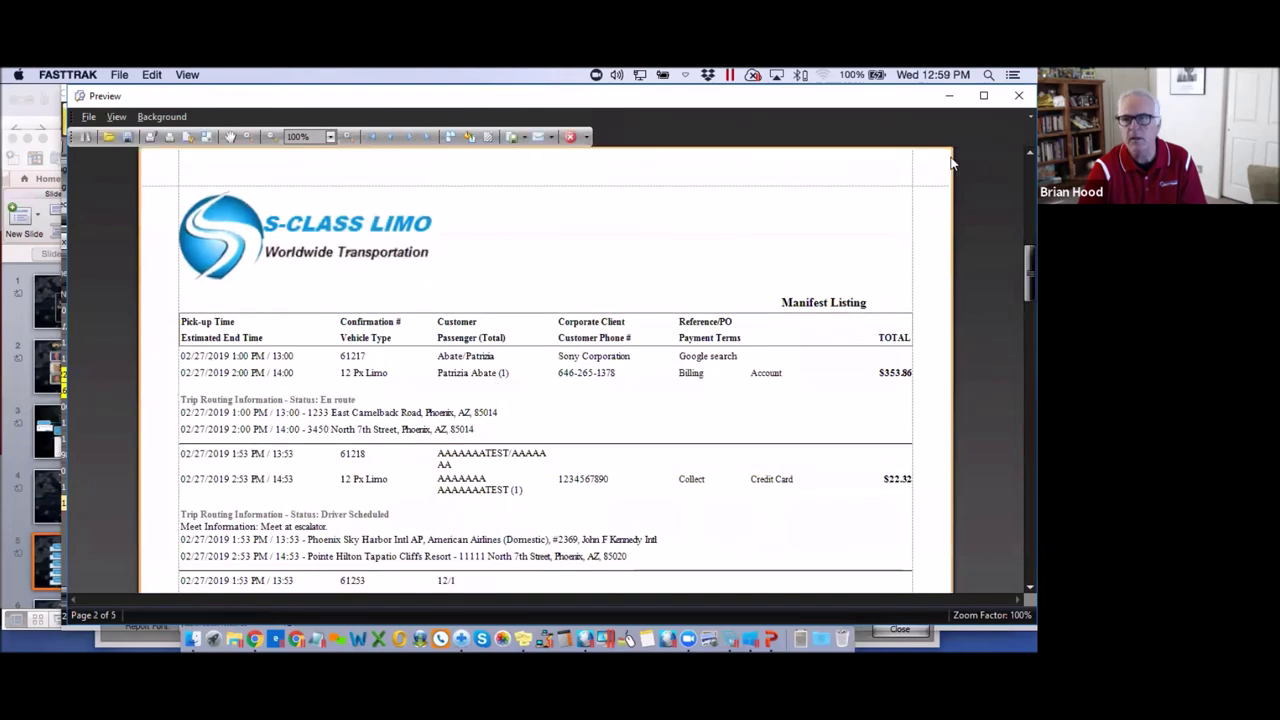
click(1017, 97)
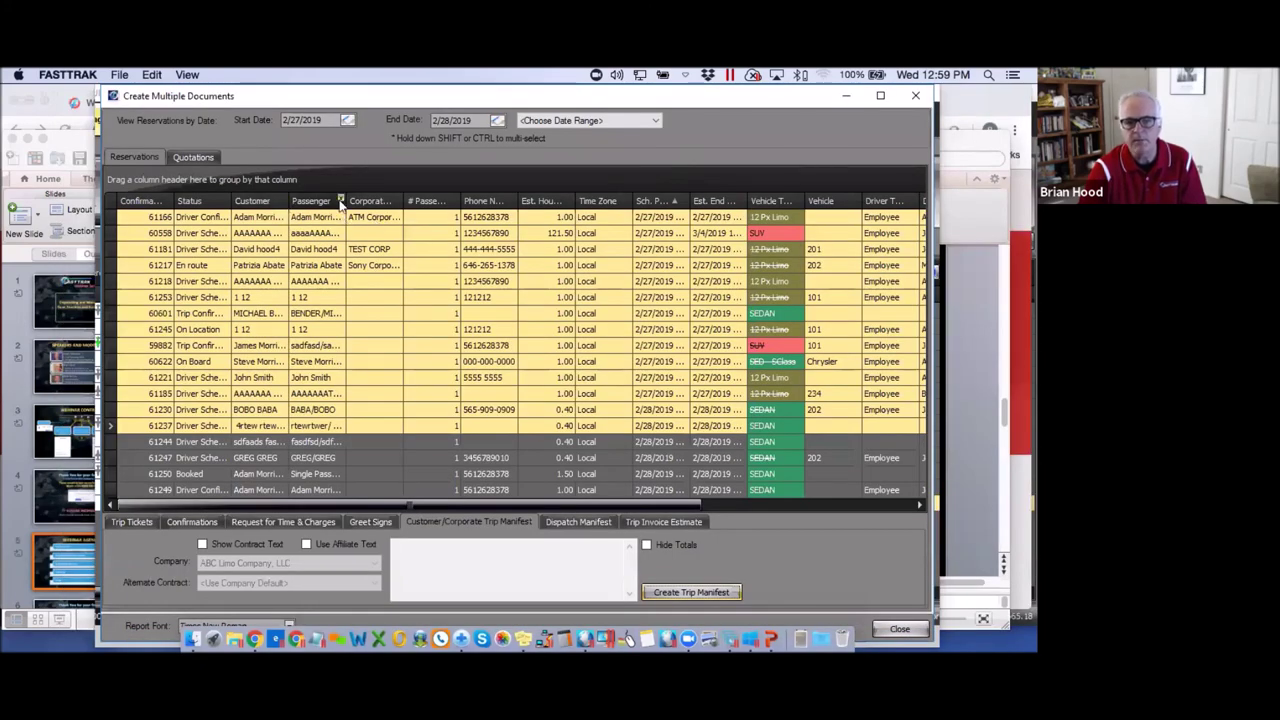
Filter to the test customer's three trips, preview their Dispatch Manifest, then show Trip Invoice Estimate options
click(284, 201)
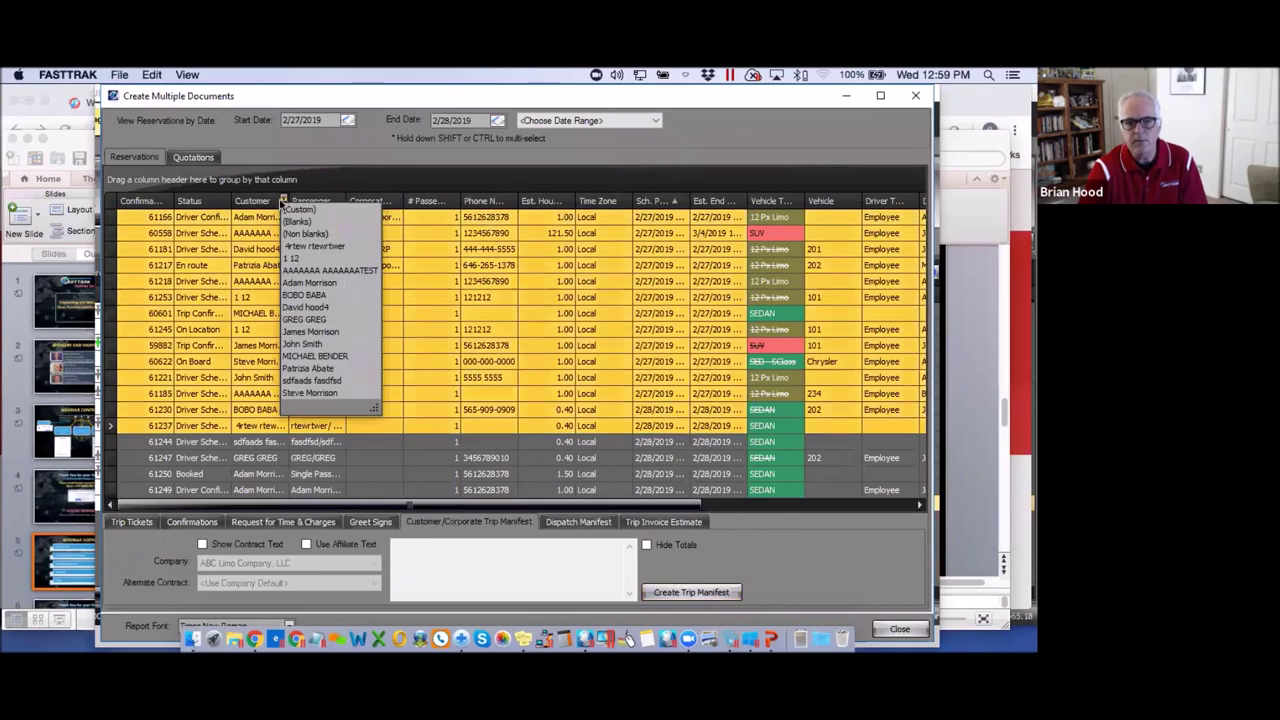
click(305, 270)
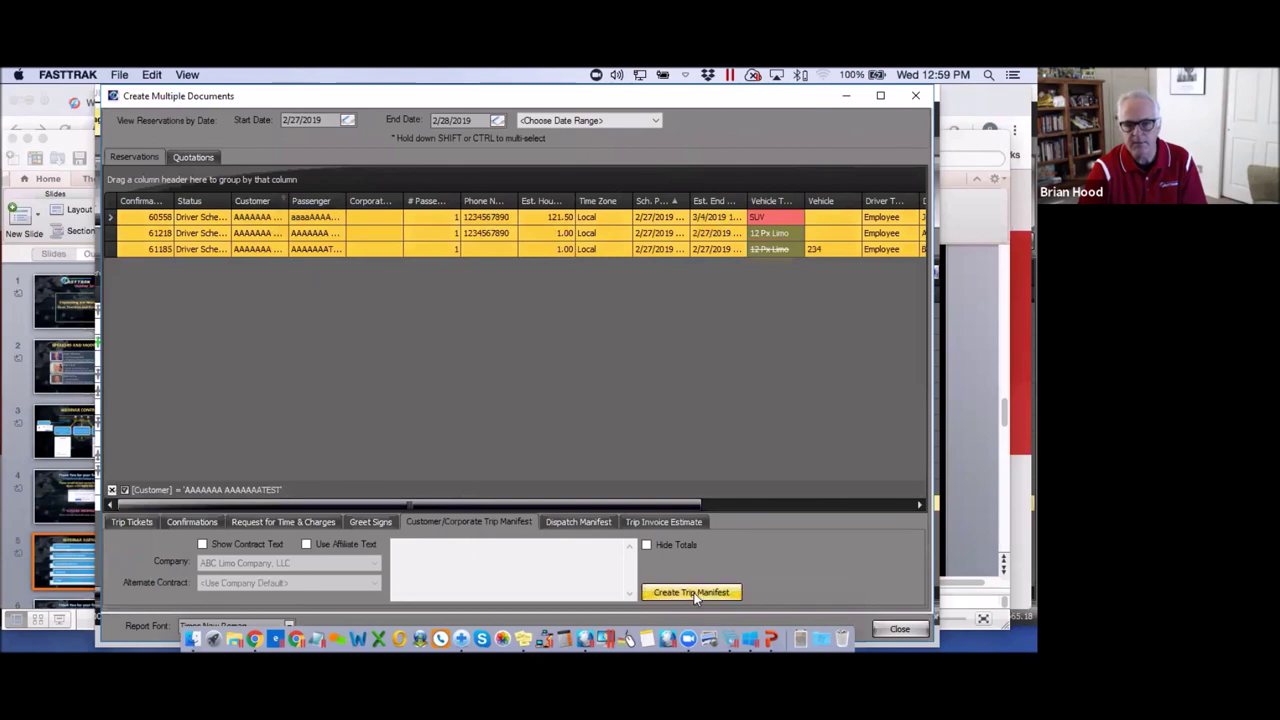
click(591, 522)
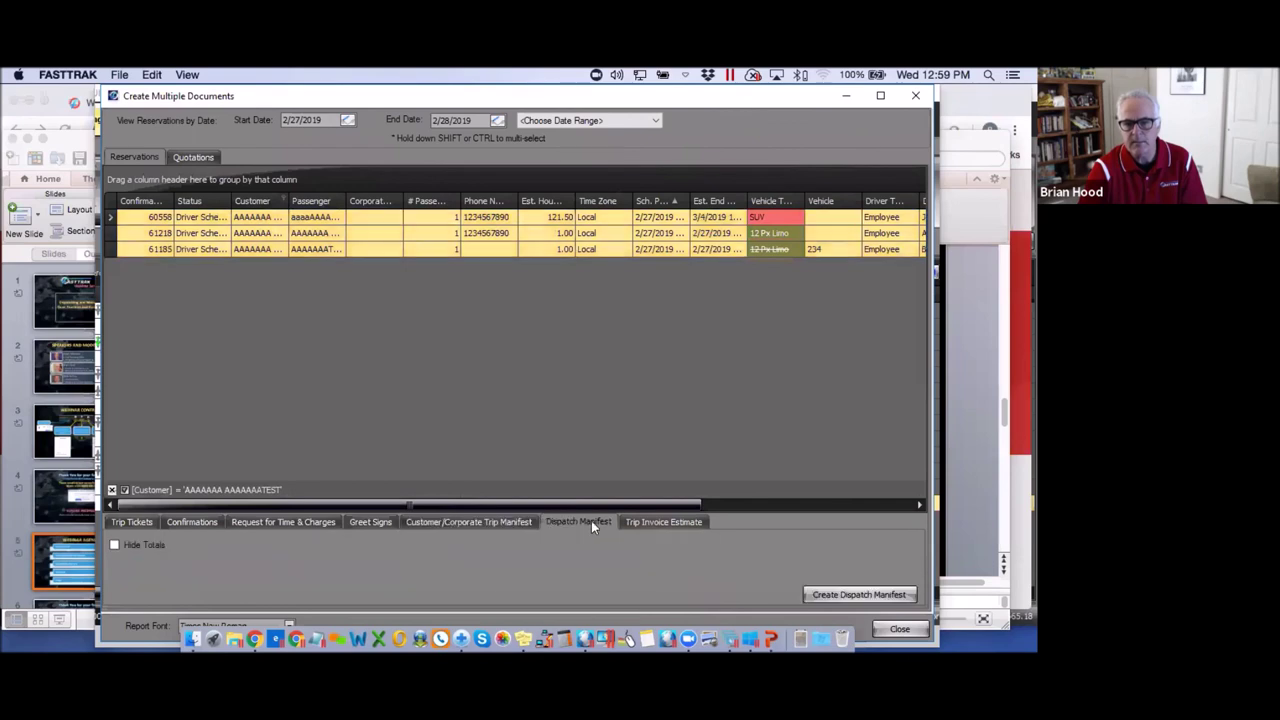
click(857, 597)
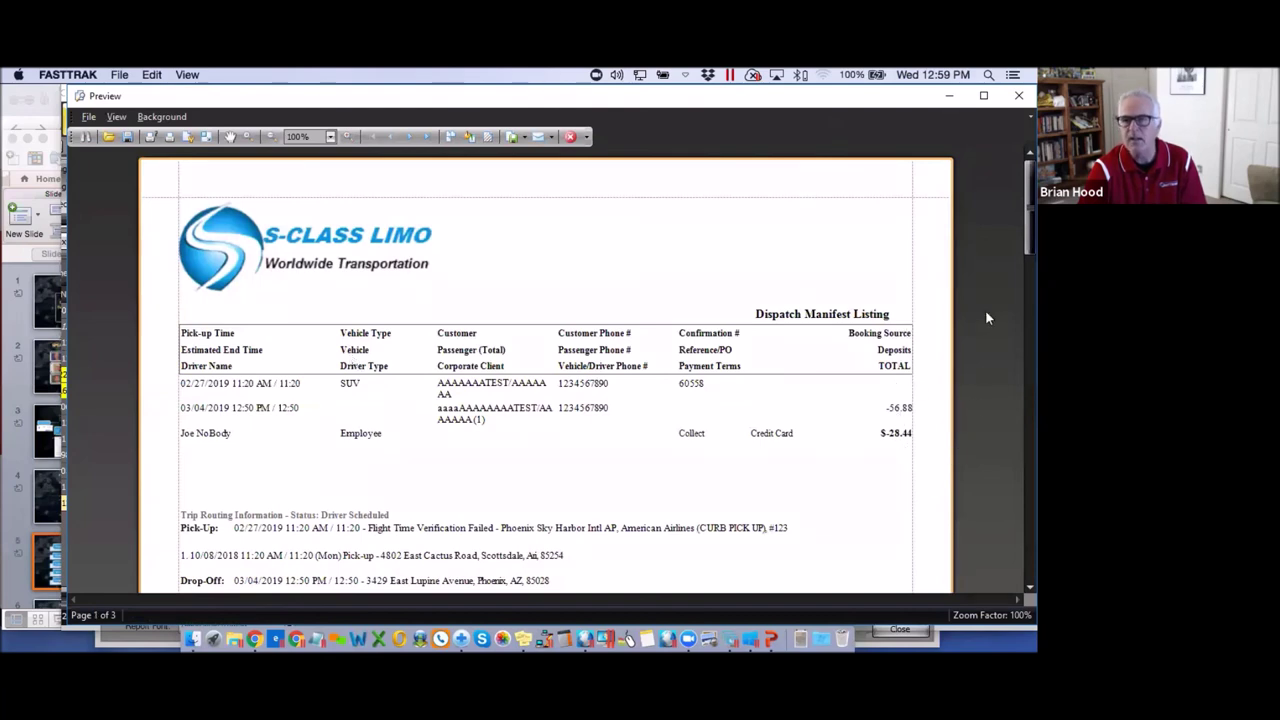
click(946, 97)
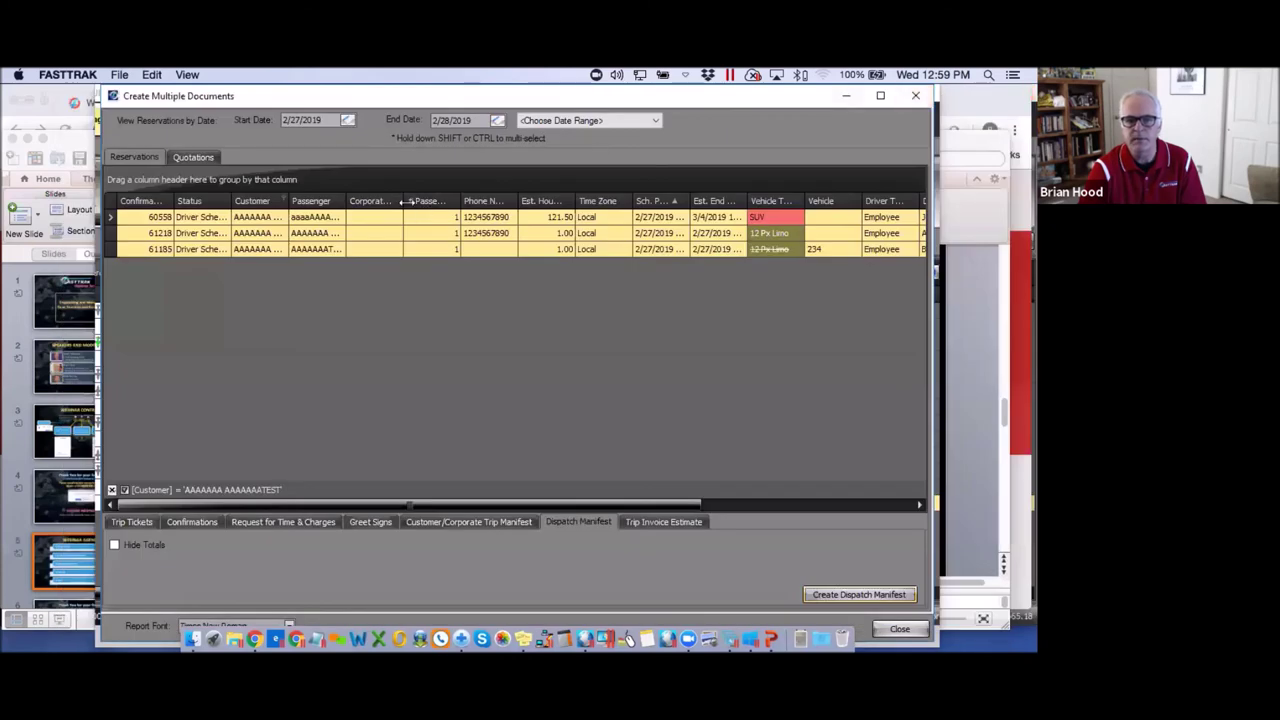
click(671, 522)
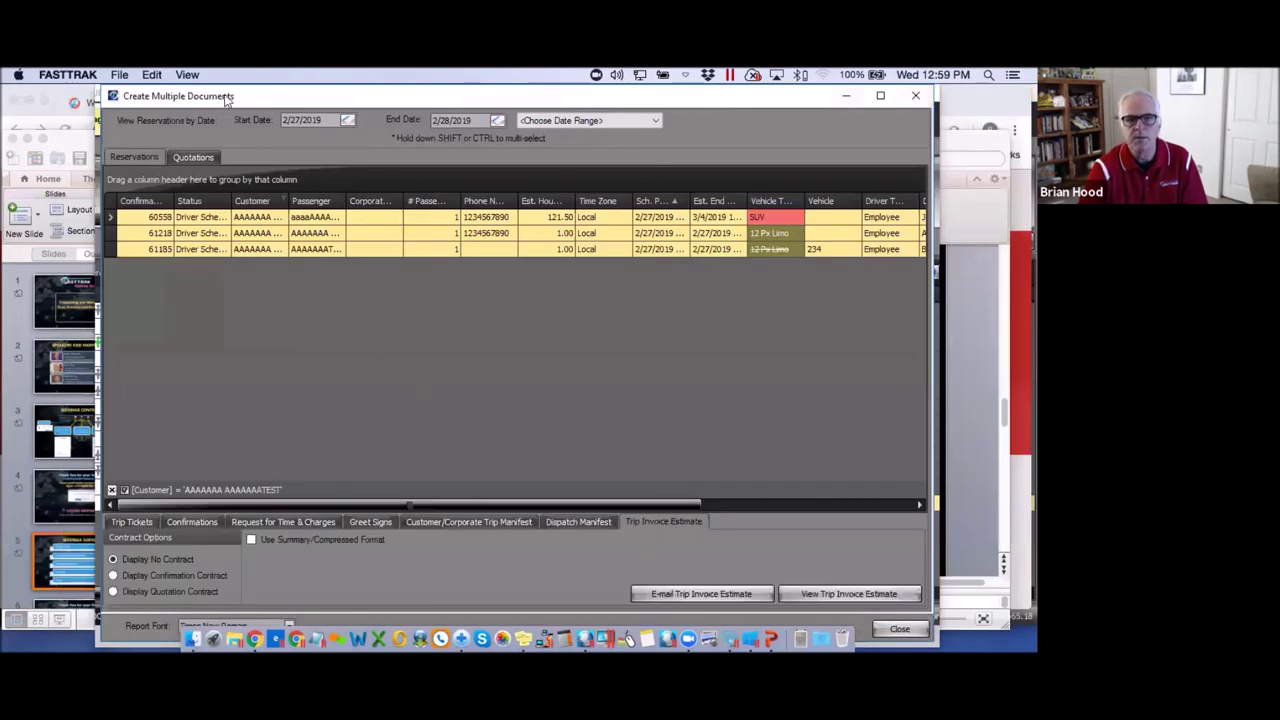
Close the Create Multiple Documents window to return to the 2/27/2019 dispatch grid
click(918, 97)
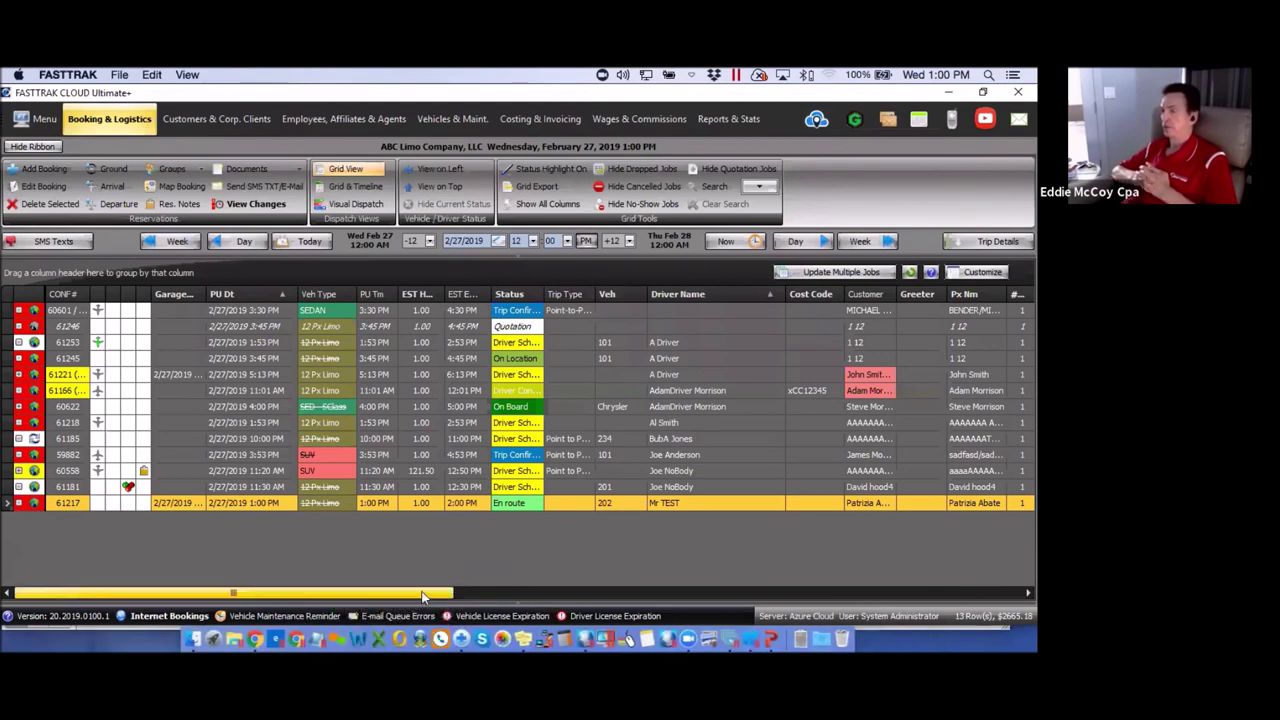
Show all grid columns, scroll through them, and select the 1:00 PM En route trip
click(535, 208)
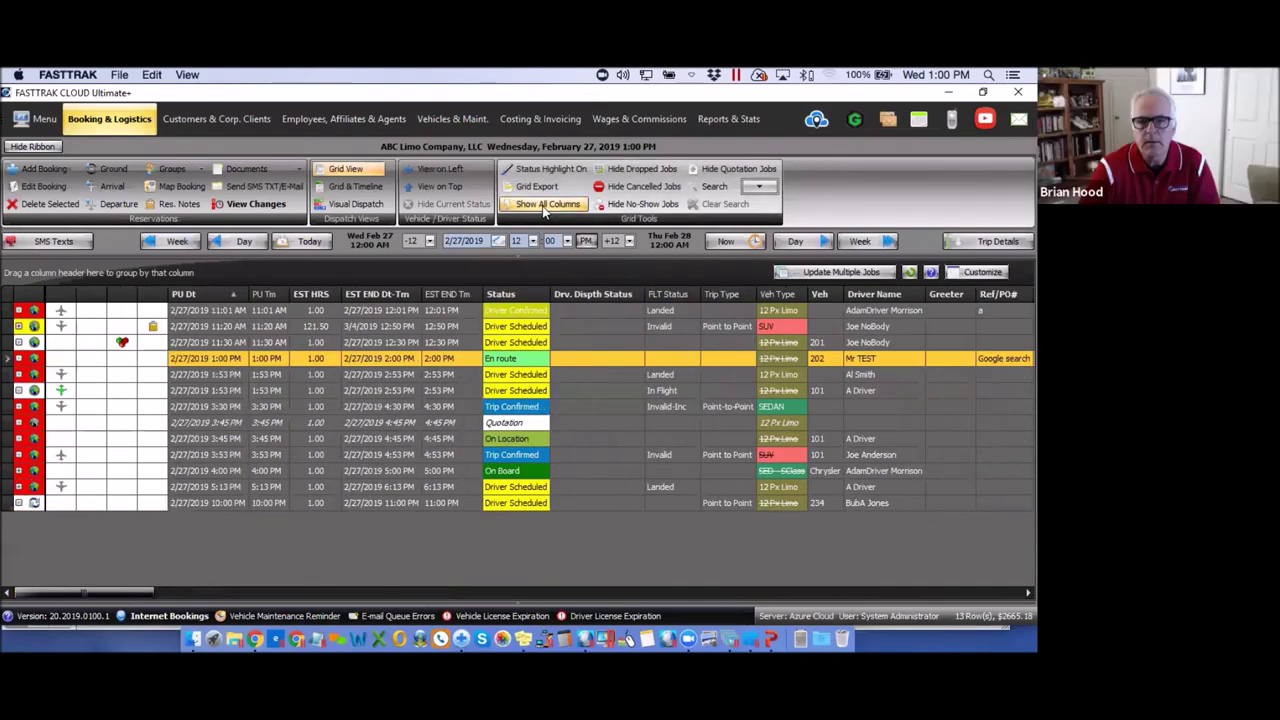
drag(95, 594, 533, 607)
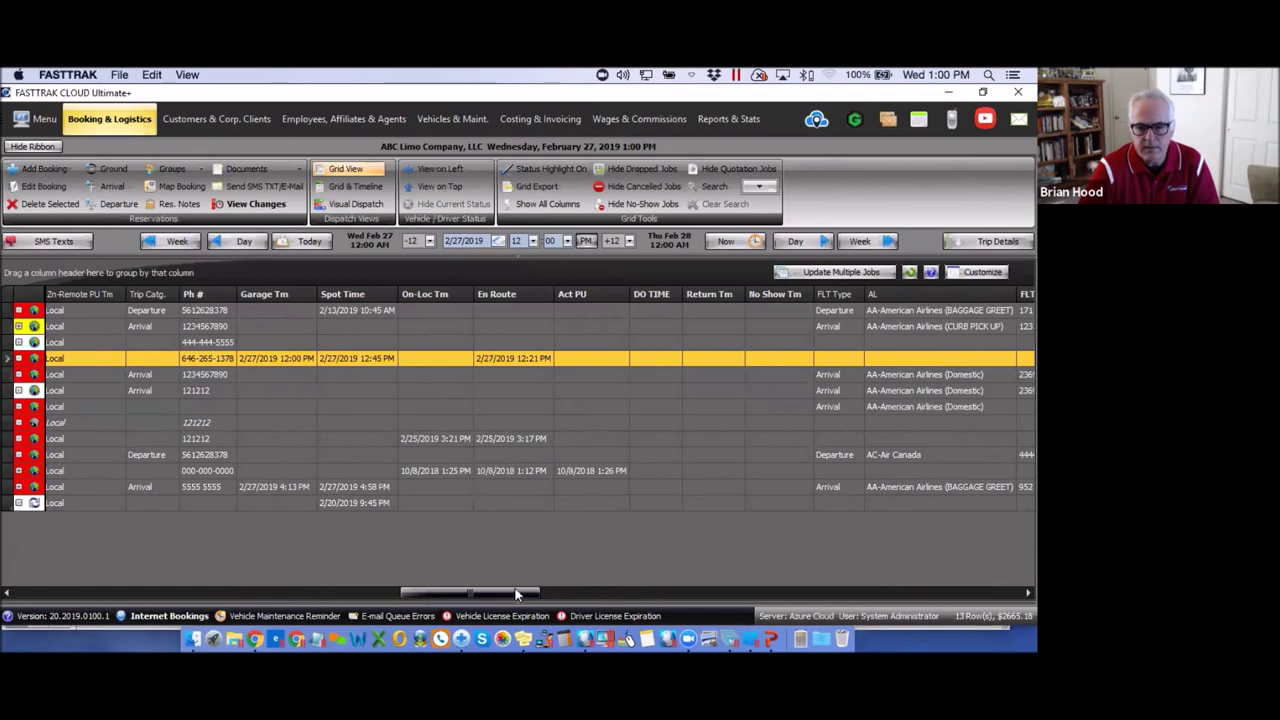
drag(470, 592, 88, 590)
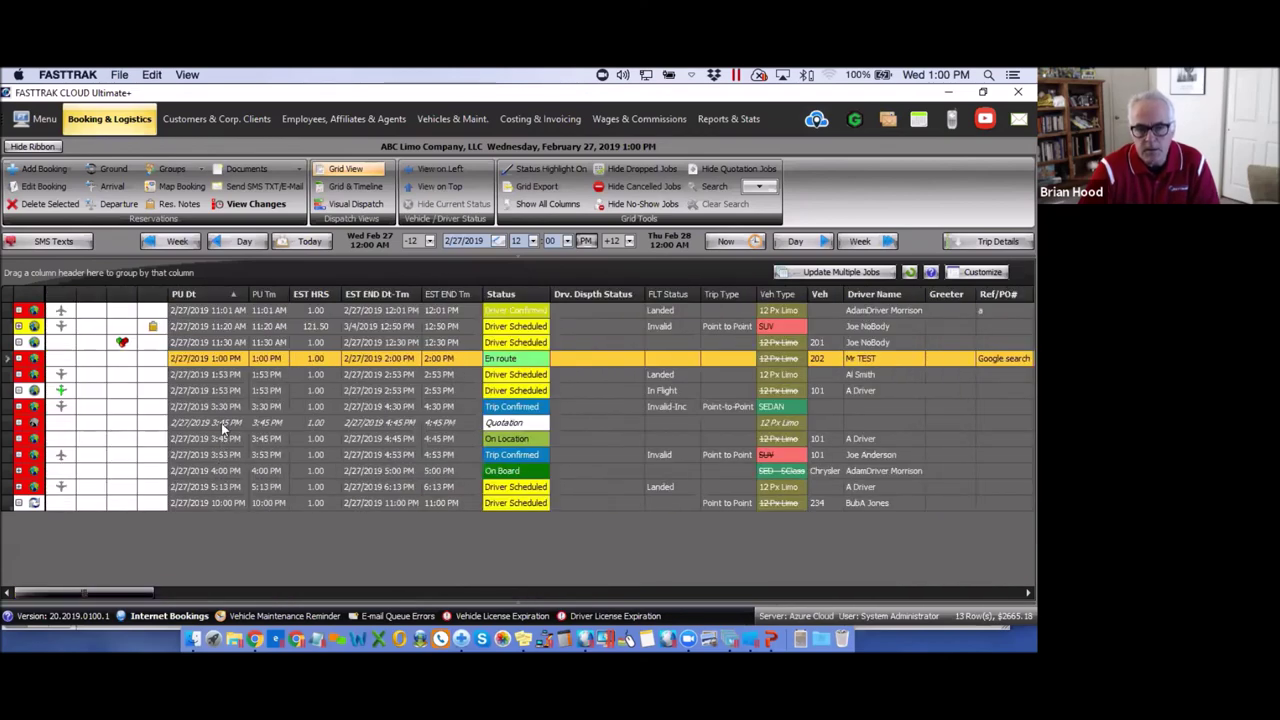
click(218, 358)
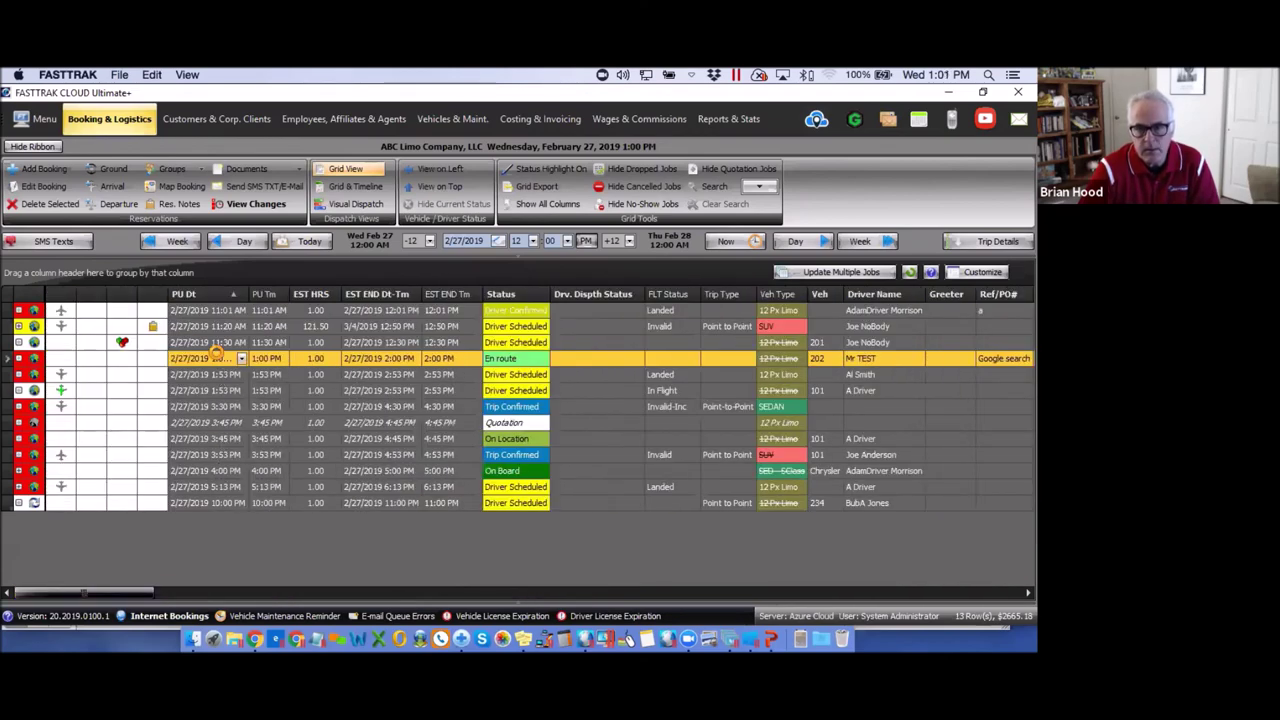
Review and close the En route trip's Reservation Details, then bring up the Search panel
double_click(217, 356)
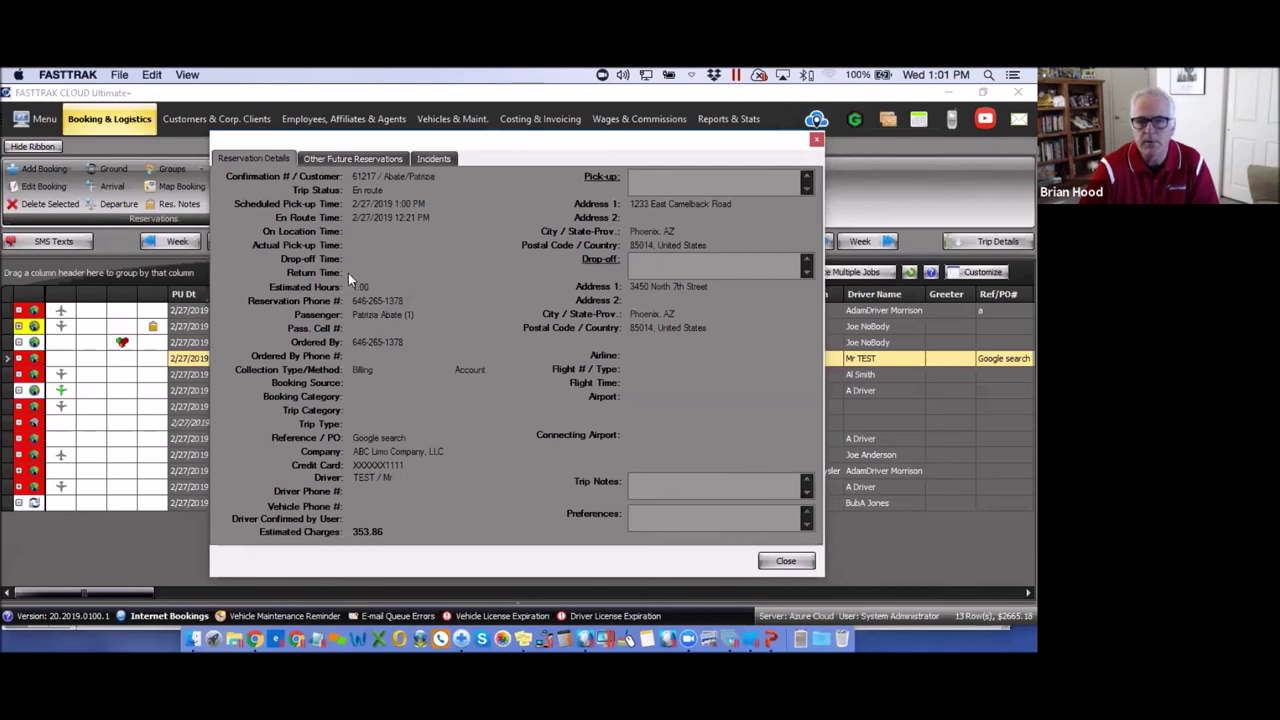
drag(594, 145, 476, 152)
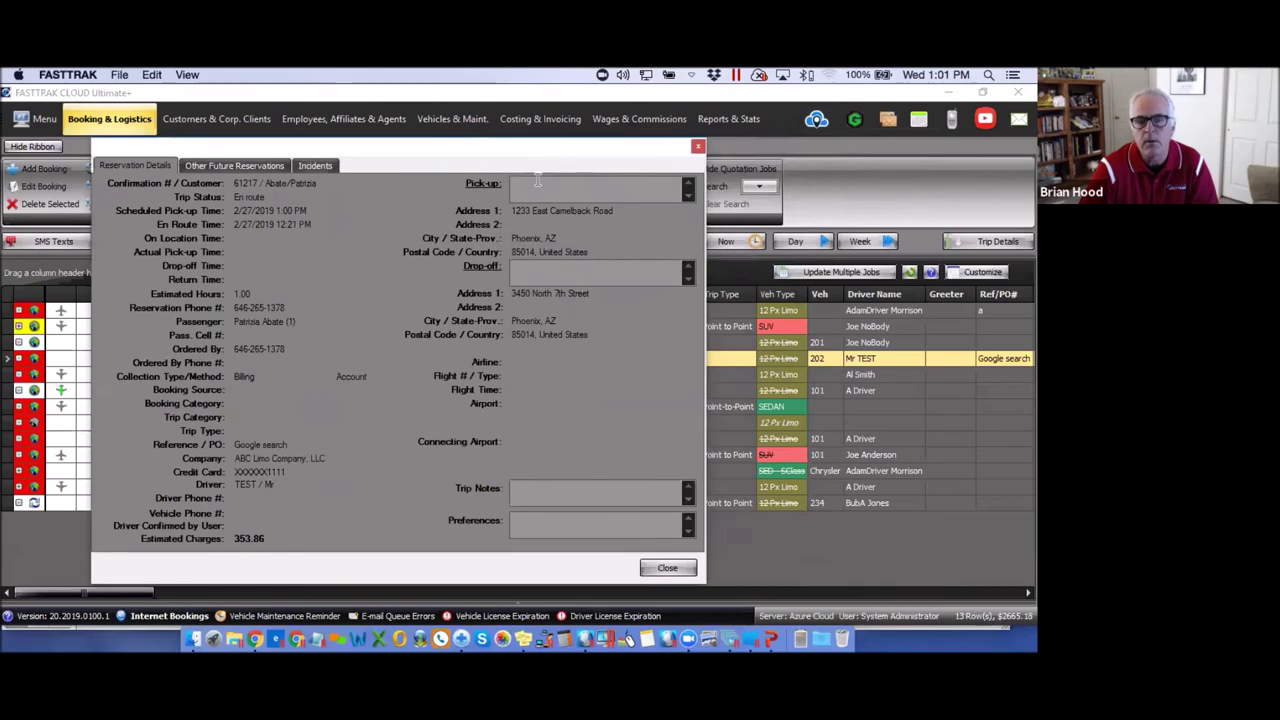
click(698, 146)
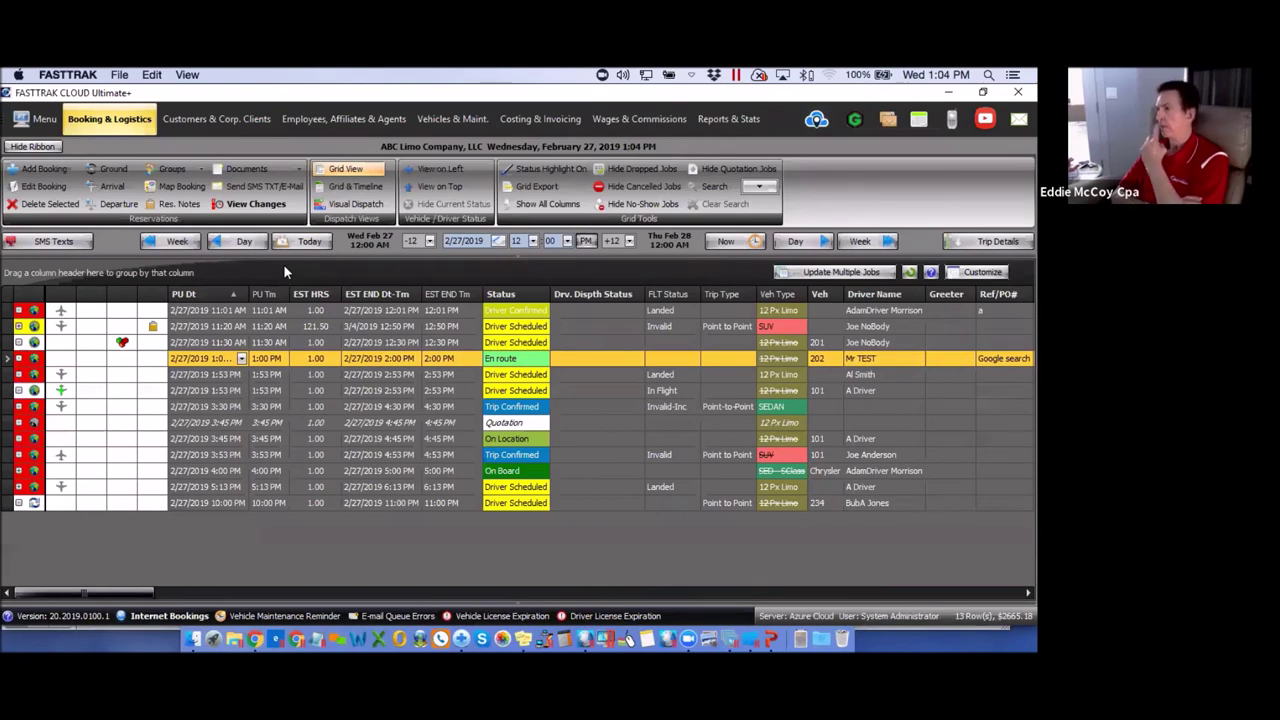
click(757, 189)
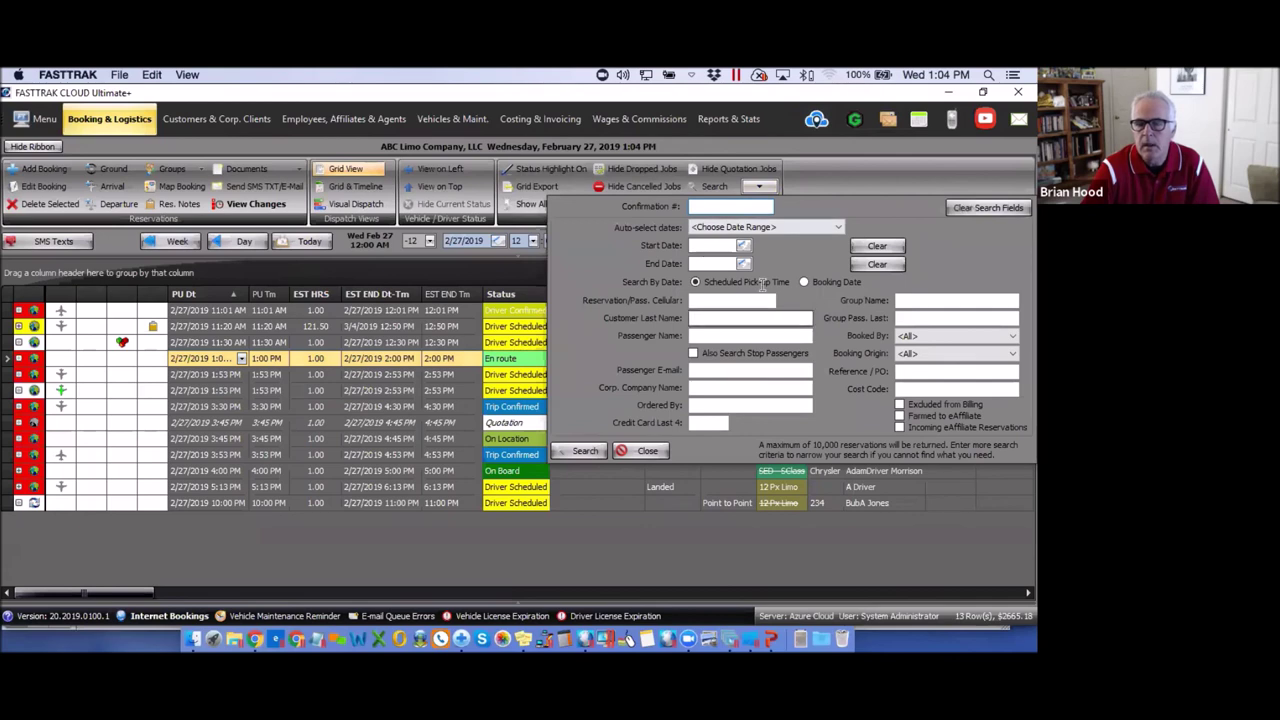
Try the Start Date calendar, preset date ranges and Passenger Name field, then close Search
click(744, 246)
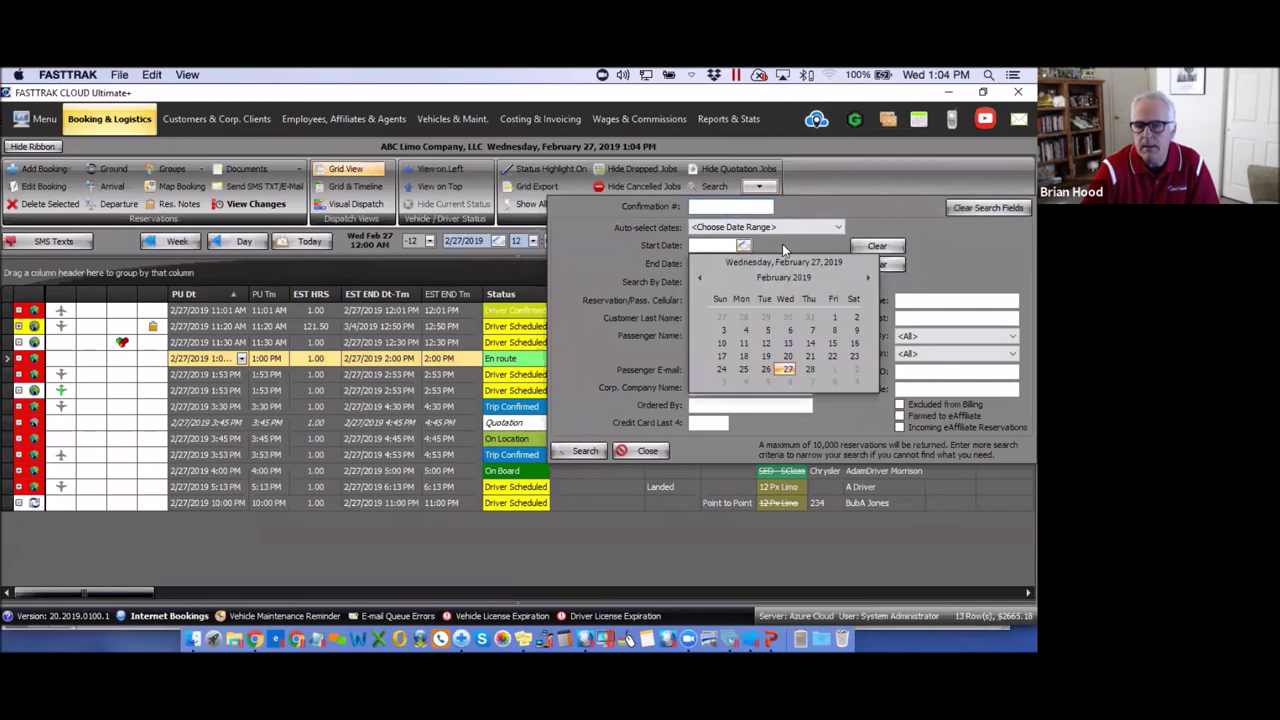
click(782, 244)
click(833, 228)
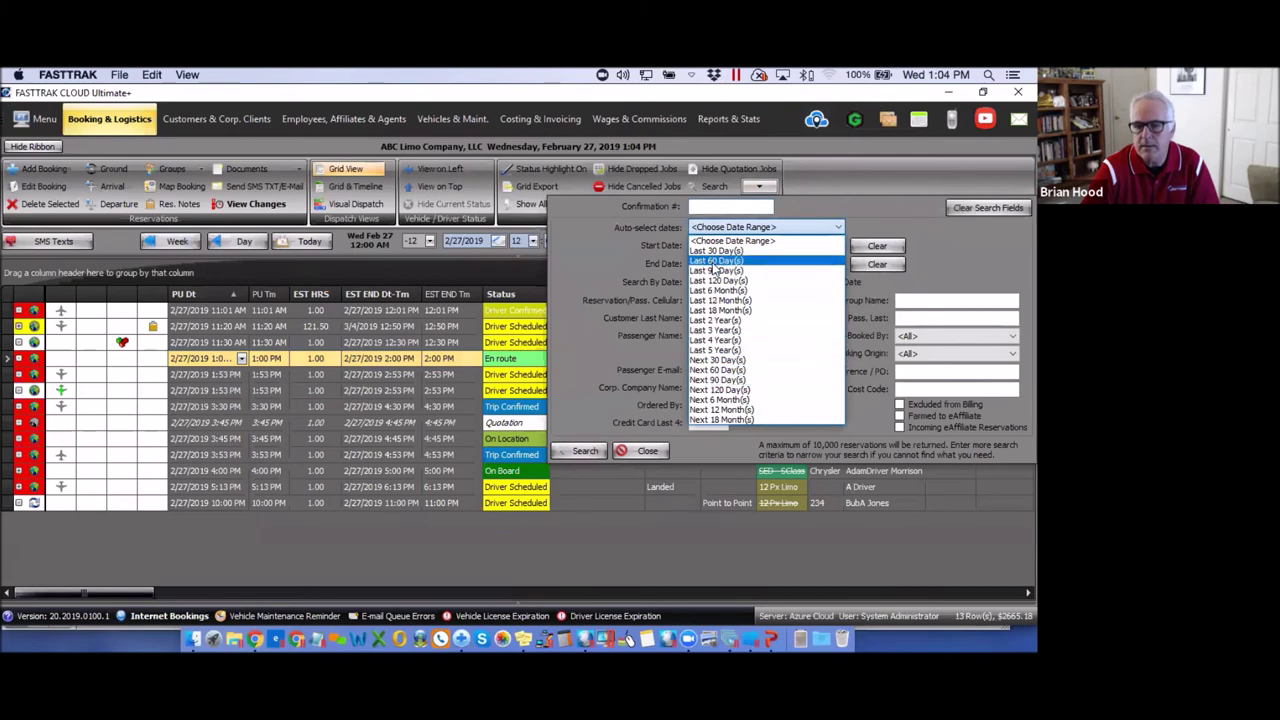
click(953, 256)
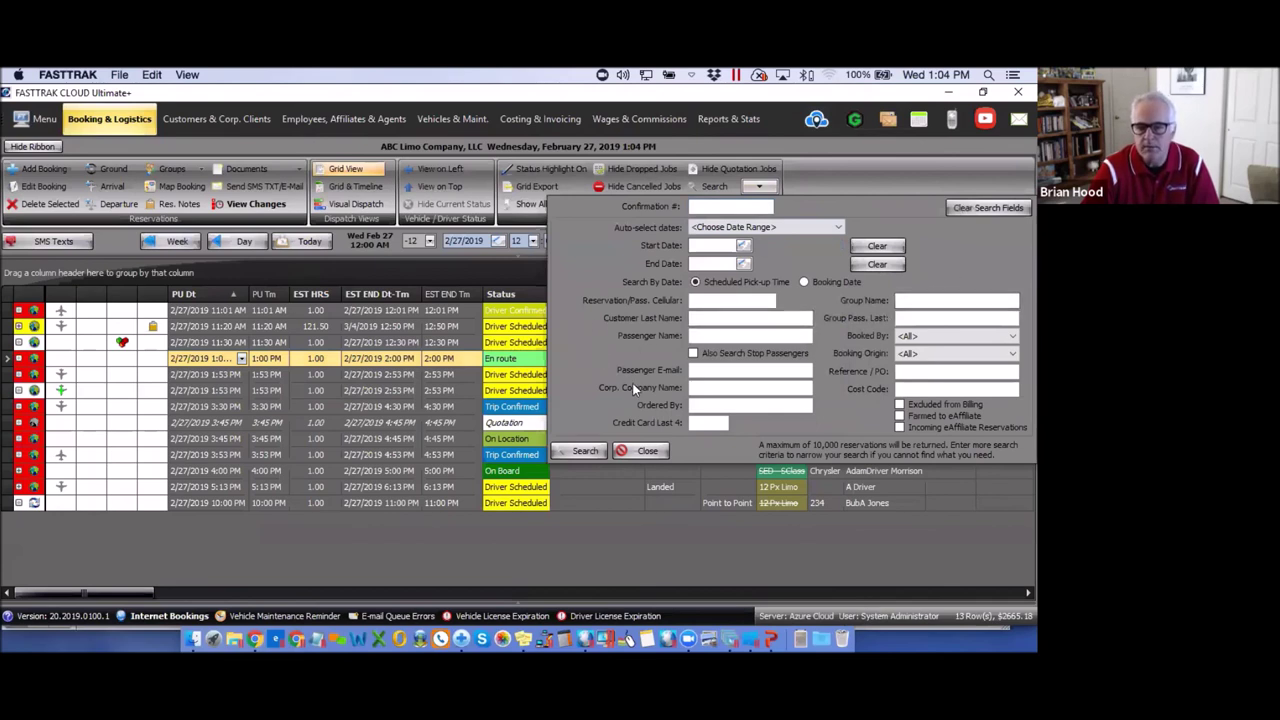
click(700, 335)
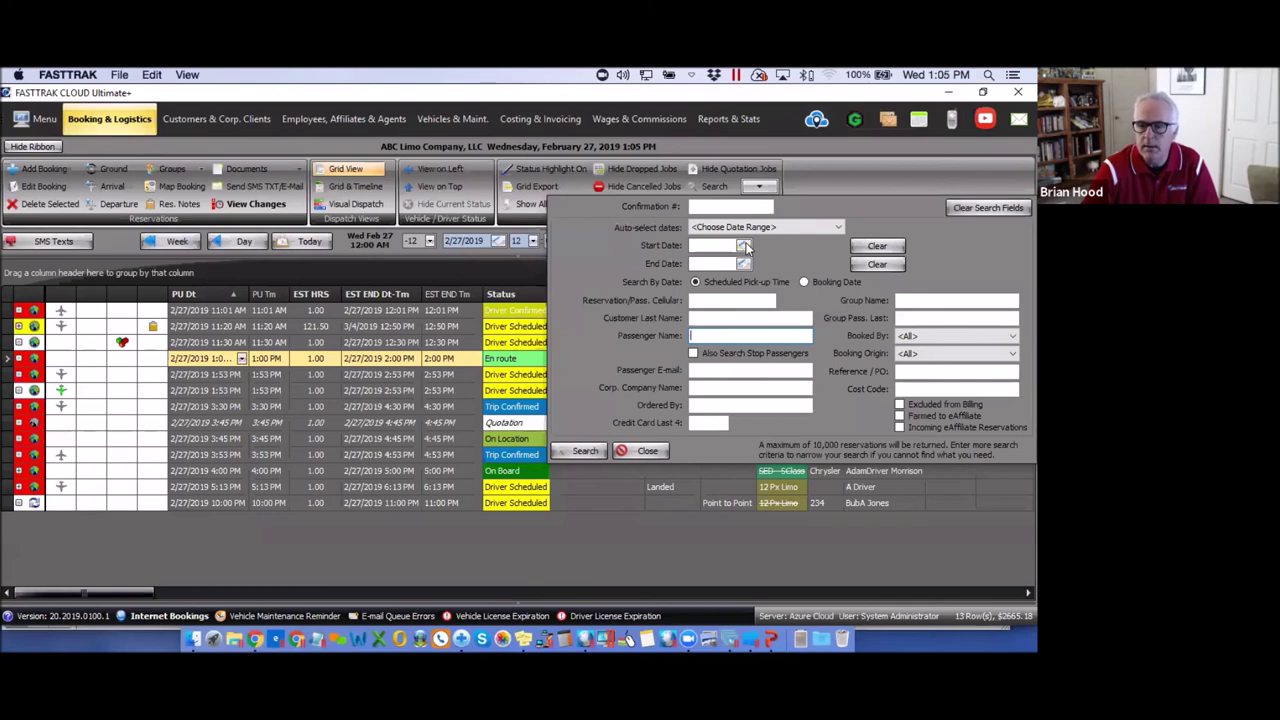
click(646, 451)
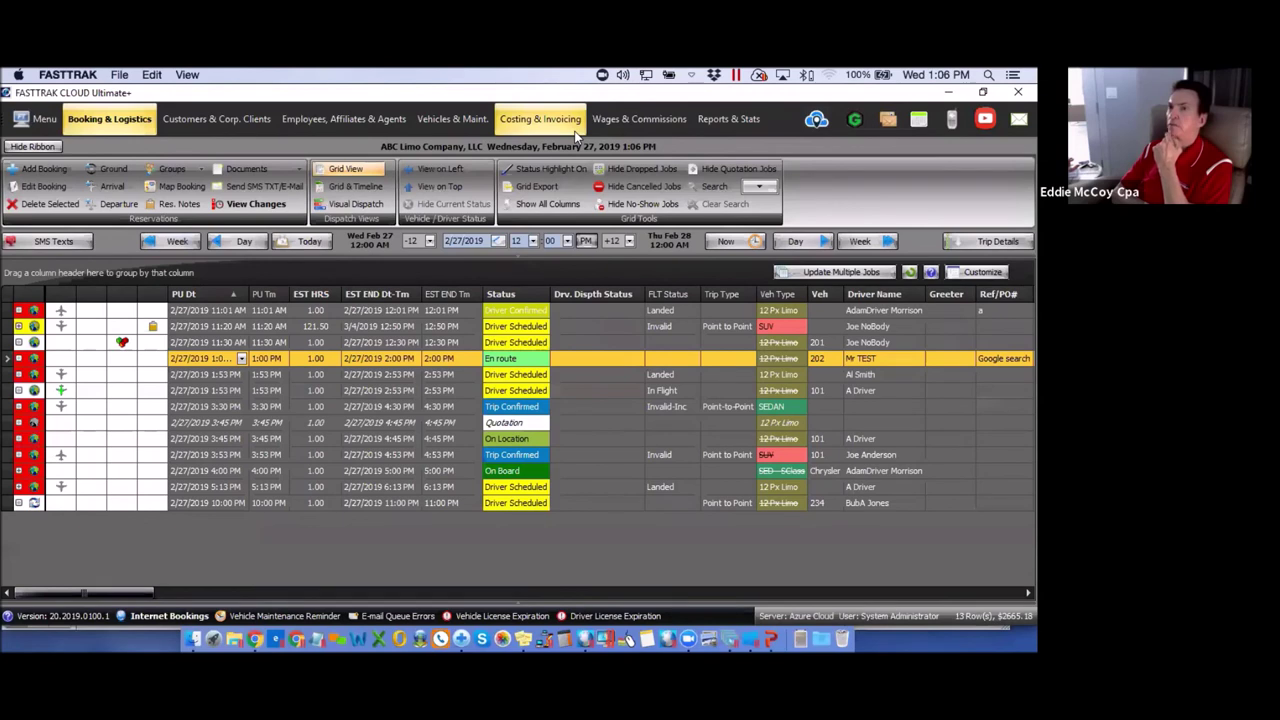
click(573, 130)
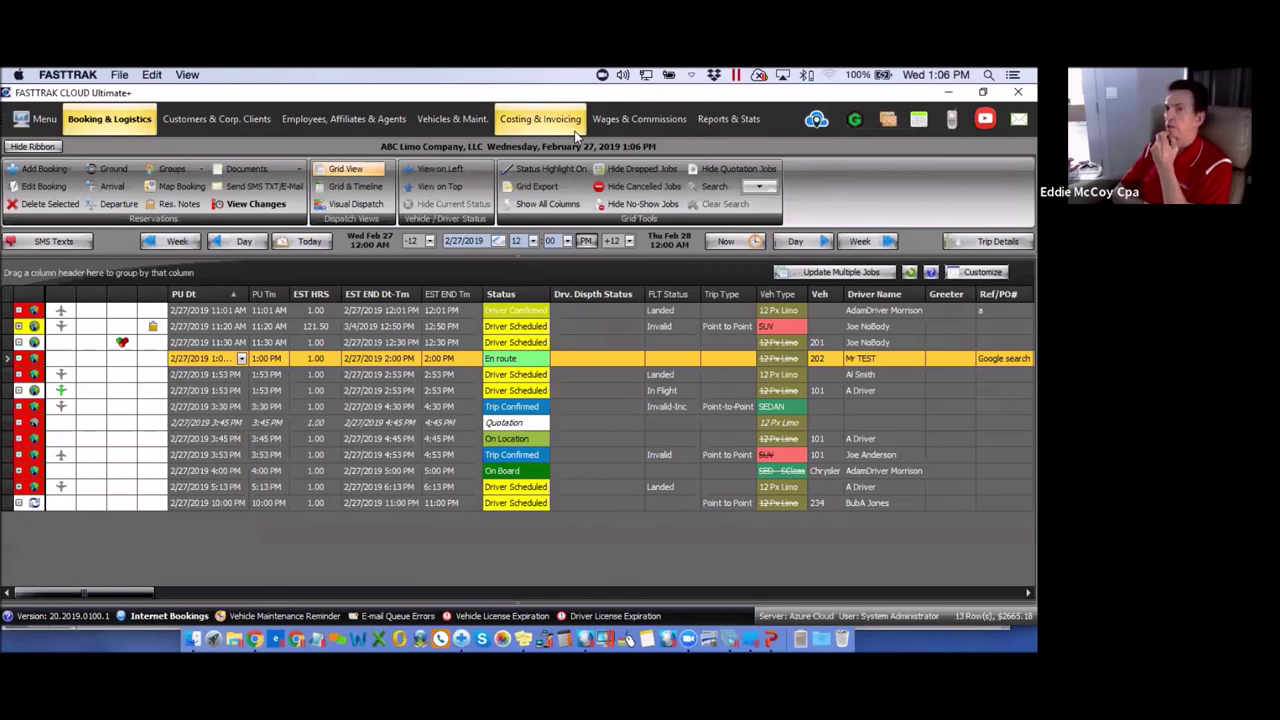
click(29, 147)
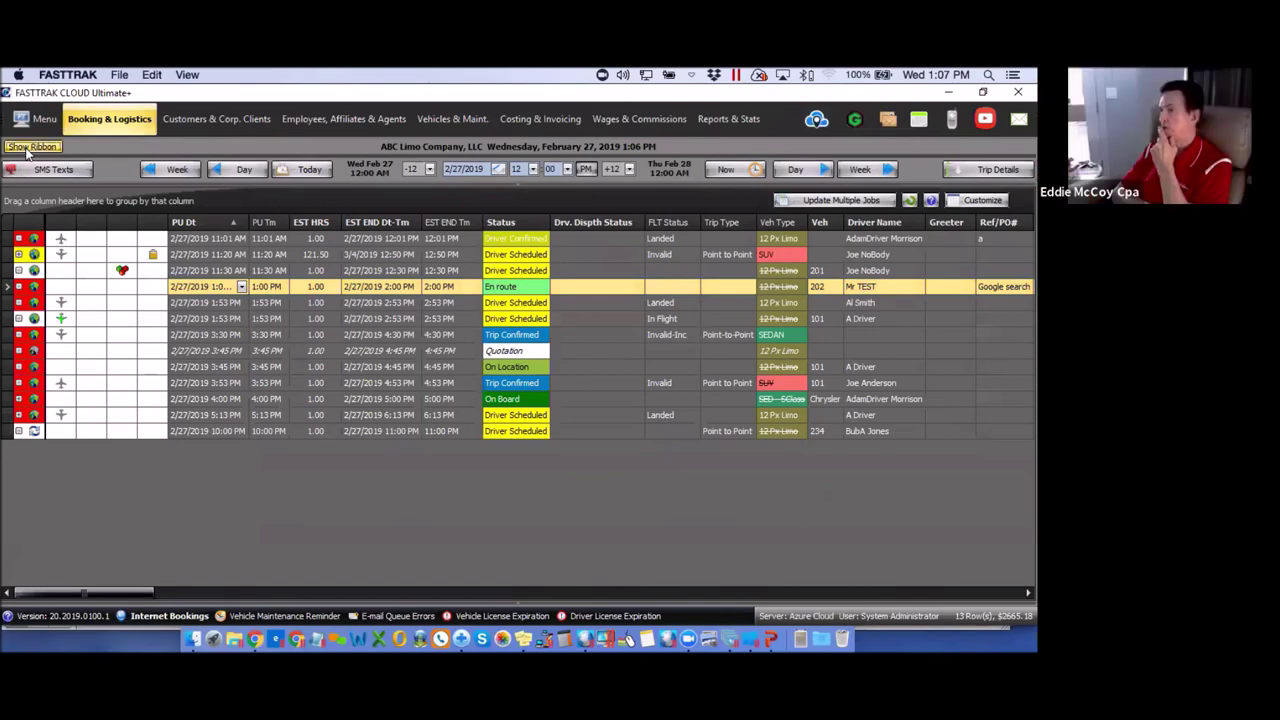
click(29, 147)
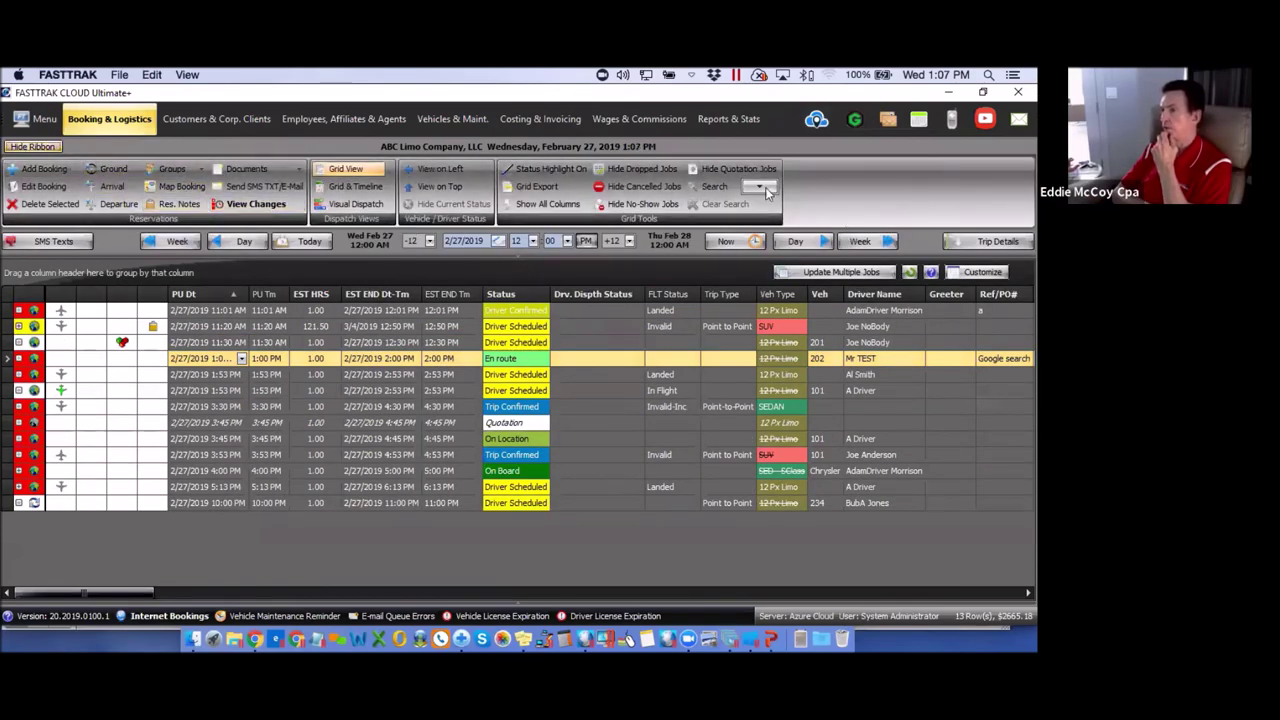